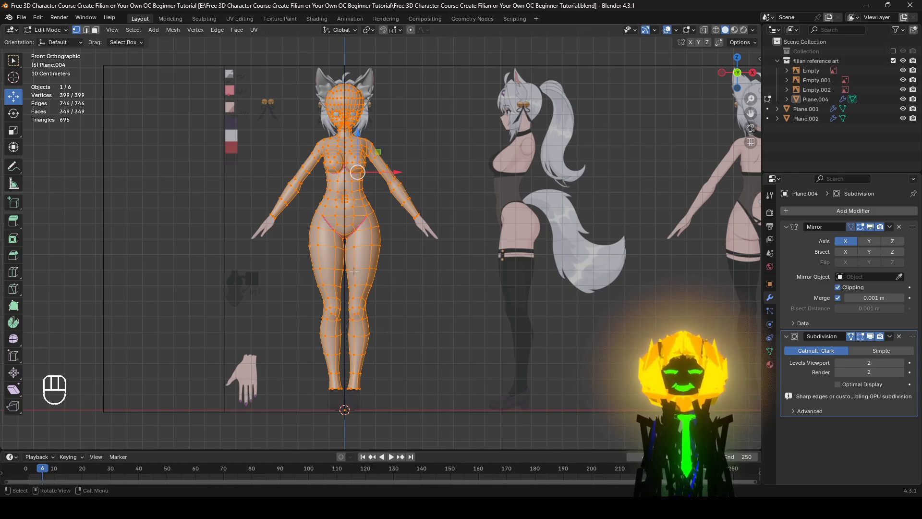
Step: Leave Edit Mode for Object Mode and reset the 3D cursor to the world origin
click(47, 29)
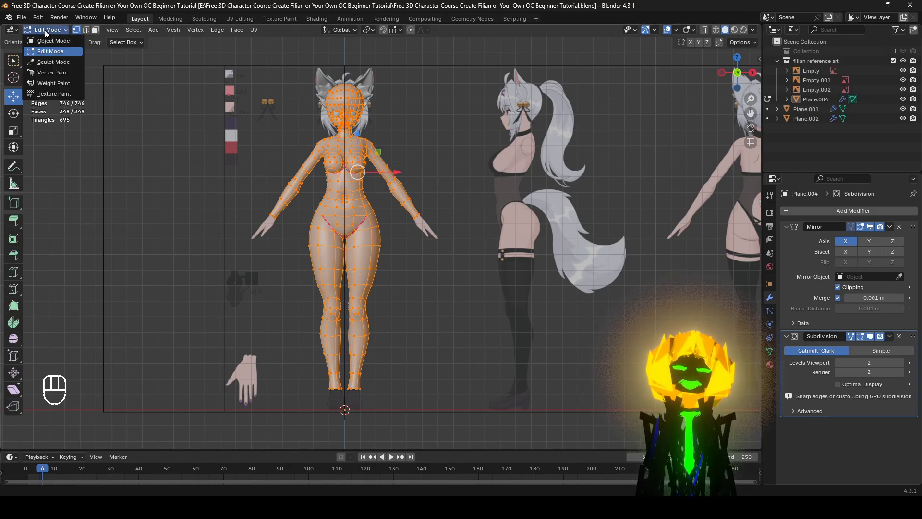
click(53, 41)
key(shift)
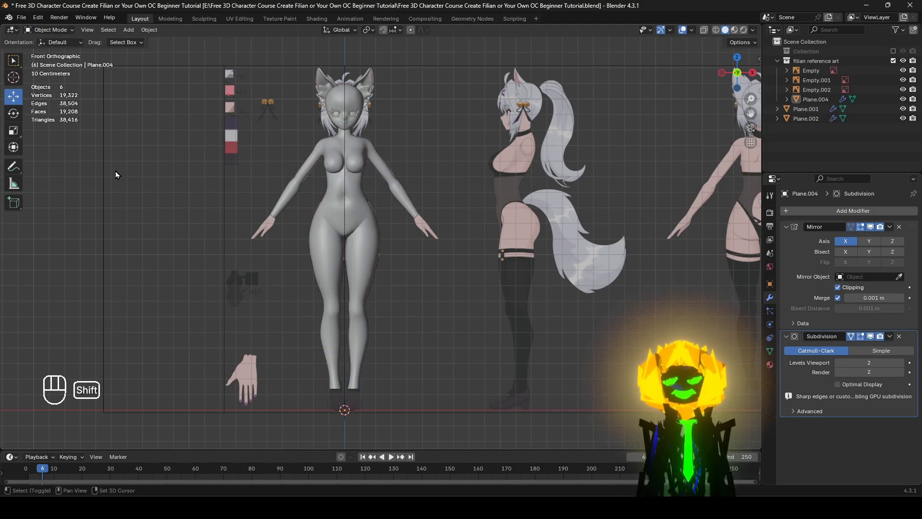
key(shift+c)
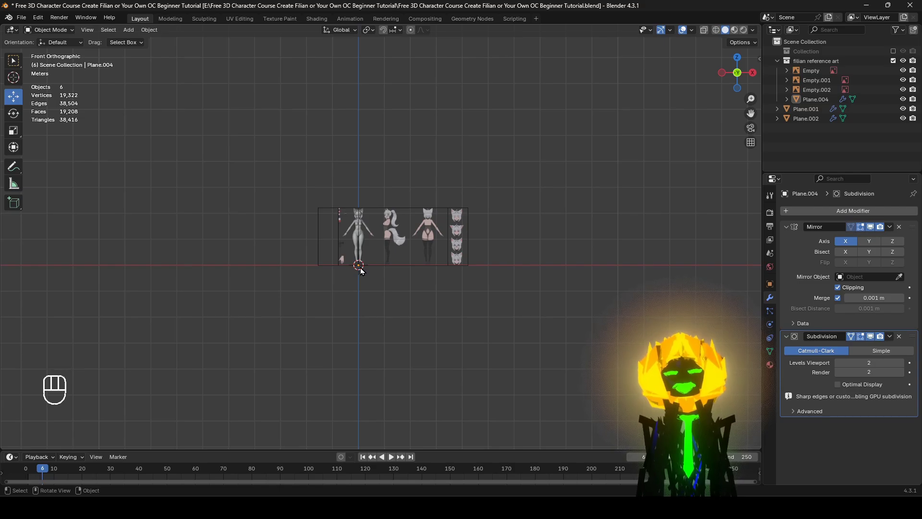
Step: Add a cube mesh at the world origin and enter Edit Mode on it
click(128, 29)
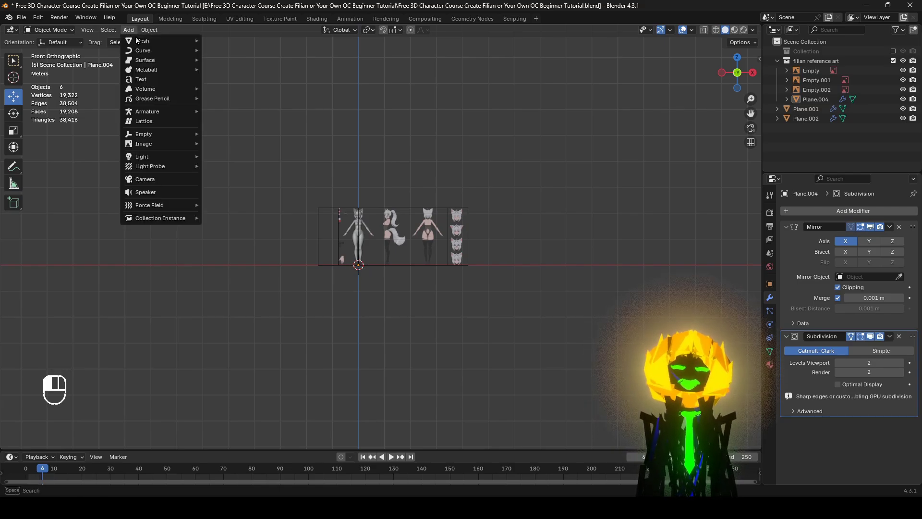
mouse_move(139, 43)
click(212, 51)
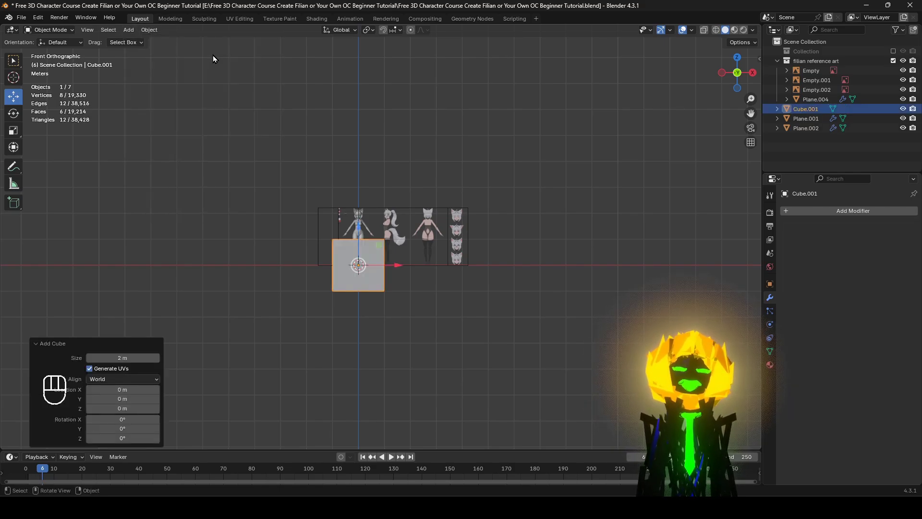
click(65, 32)
click(58, 50)
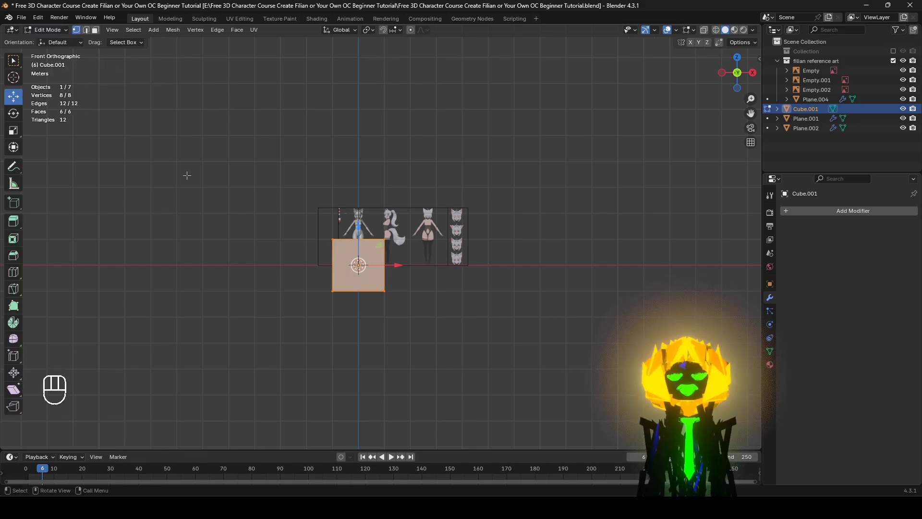
Step: Examine the cube's size against the reference art in front view, framing the cube and the whole scene
key(KP_Decimal)
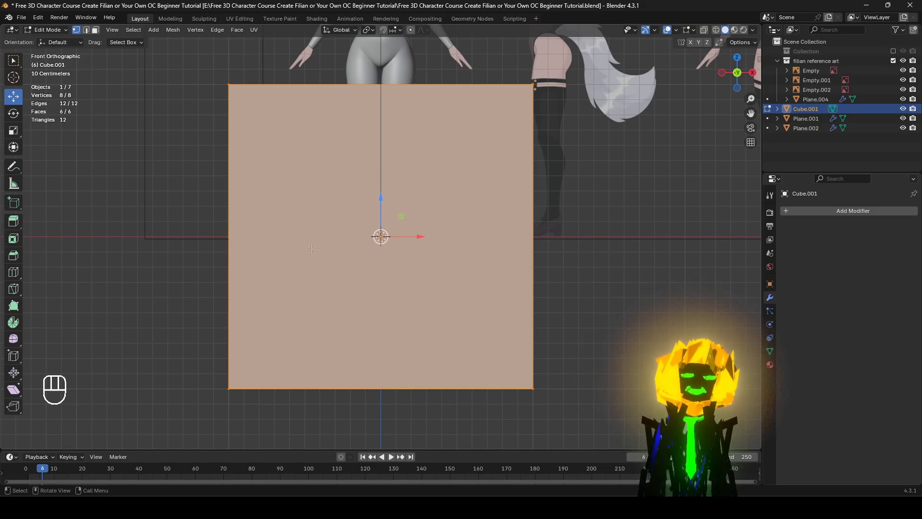
shift+middle_drag(344, 236, 215, 99)
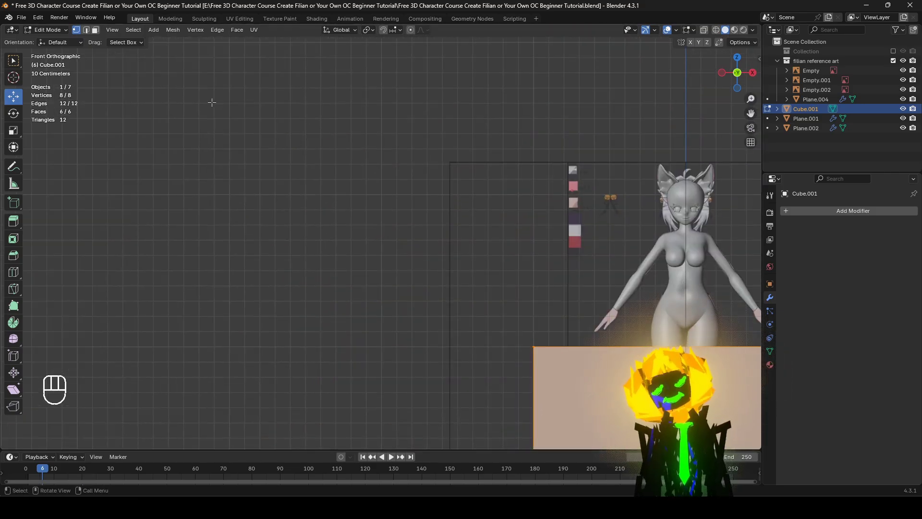
key(KP_Decimal)
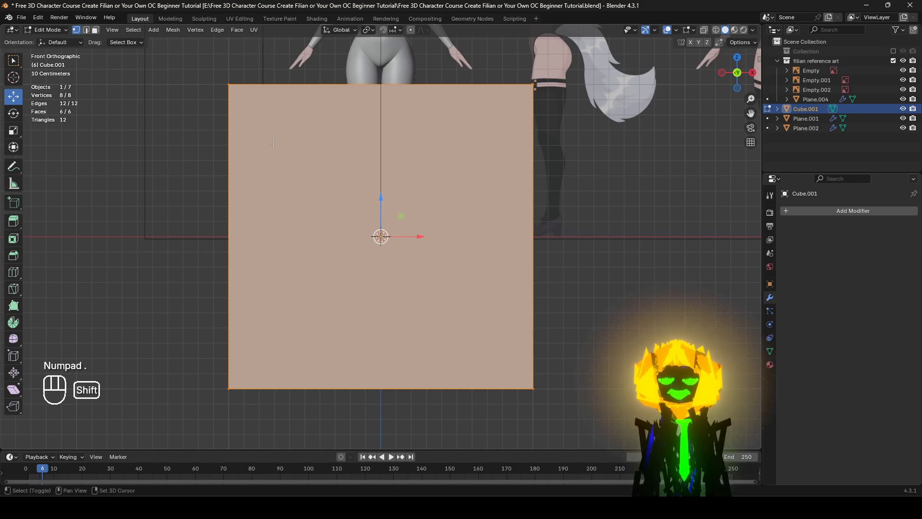
key(shift+c)
key(KP_1)
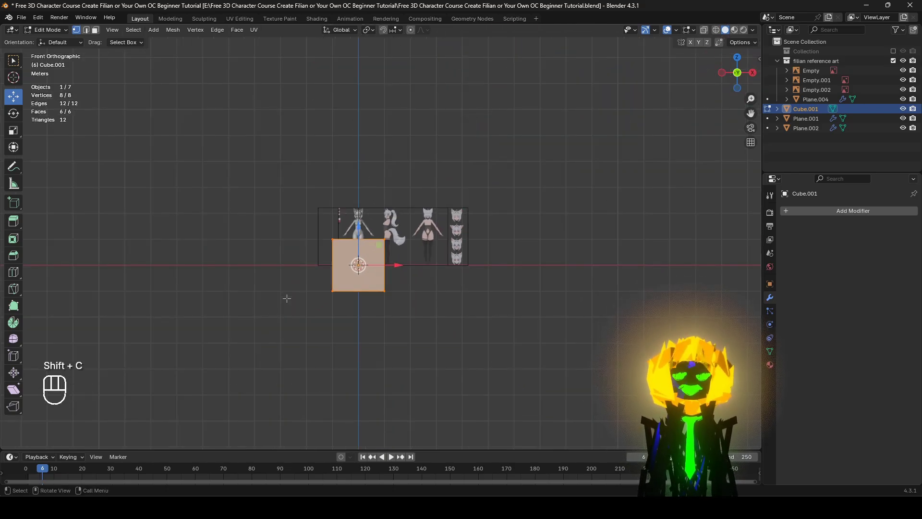
key(KP_Decimal)
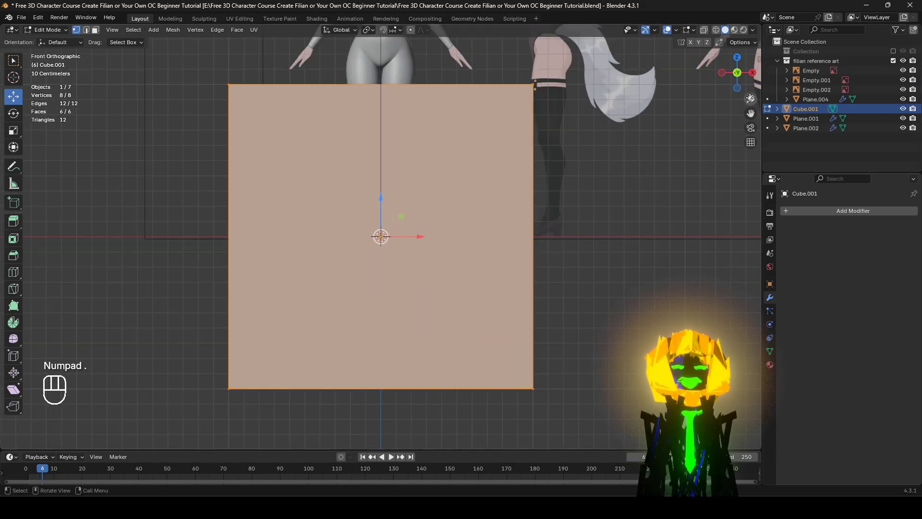
scroll(660, 212, down, 3)
middle_drag(604, 250, 572, 264)
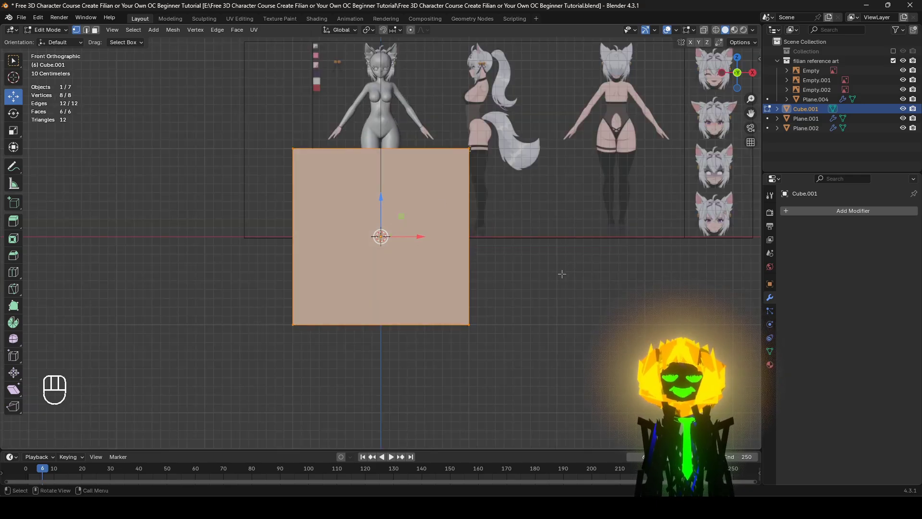
shift+middle_drag(367, 272, 385, 303)
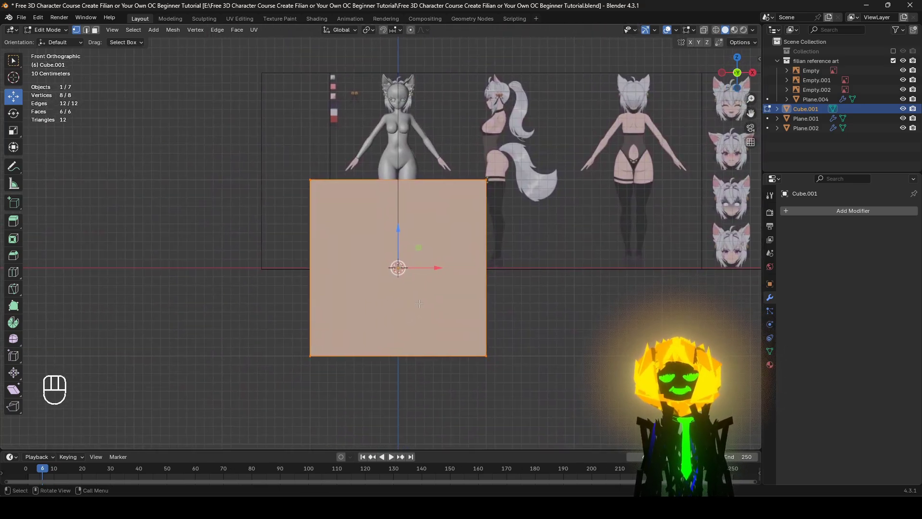
Step: Scale the whole cube down uniformly to 0.1
key(s)
key(ctrl)
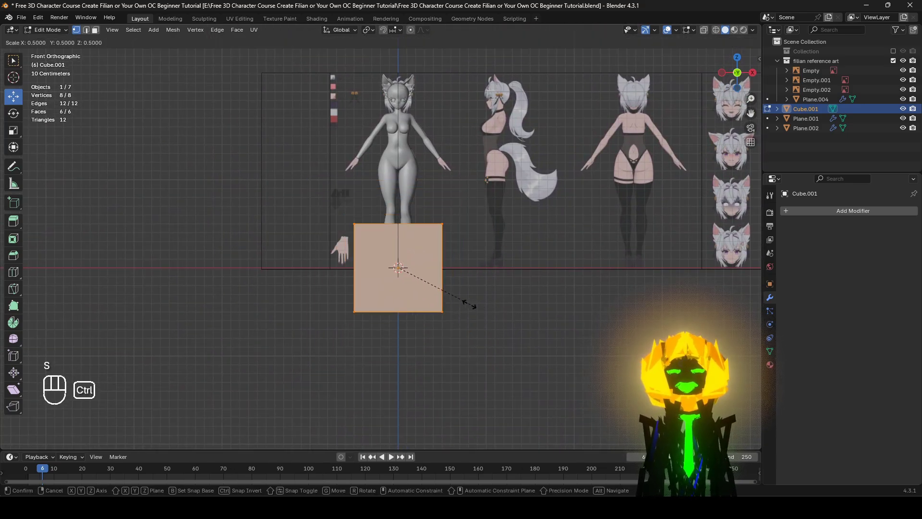
click(418, 275)
key(KP_Decimal)
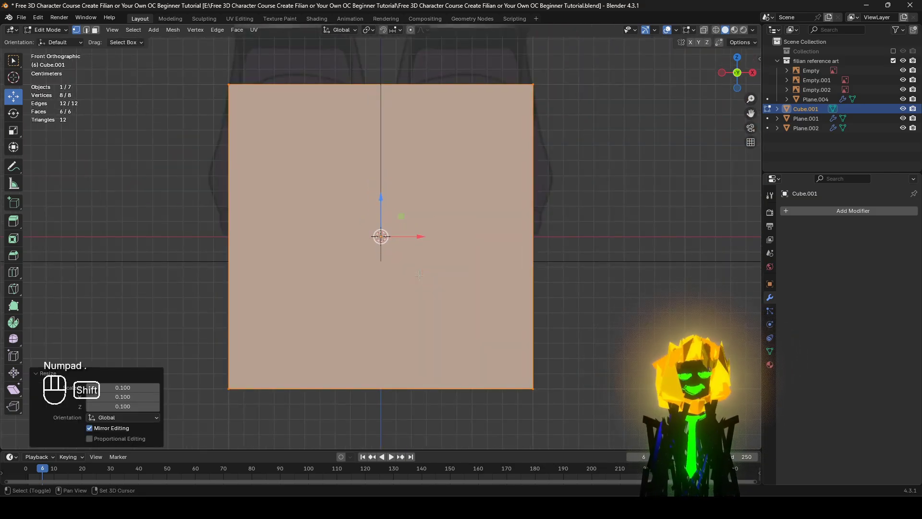
Step: Move the cube over the palm of the hand reference drawing, -0.63 m in X and 0.22 m in Z
shift+middle_drag(119, 210, 685, 353)
shift+middle_drag(156, 209, 541, 310)
scroll(457, 159, down, 4)
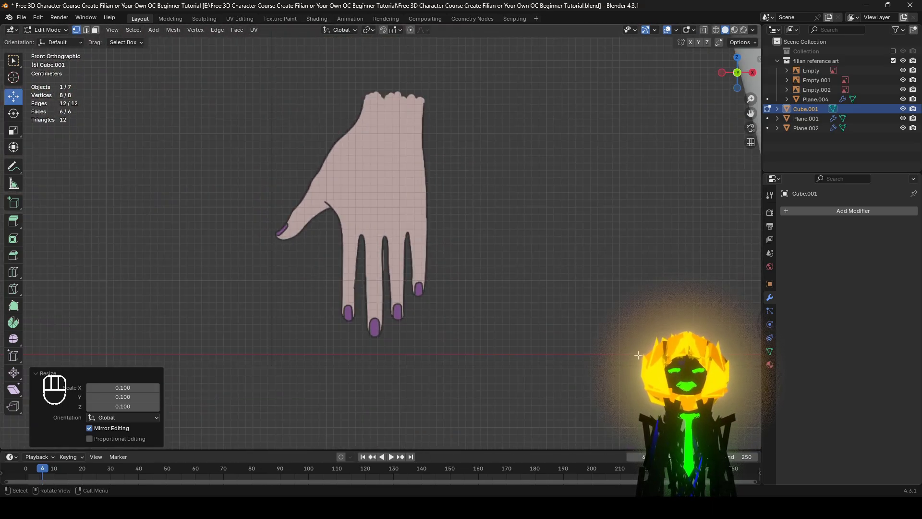
scroll(637, 355, down, 1)
key(g)
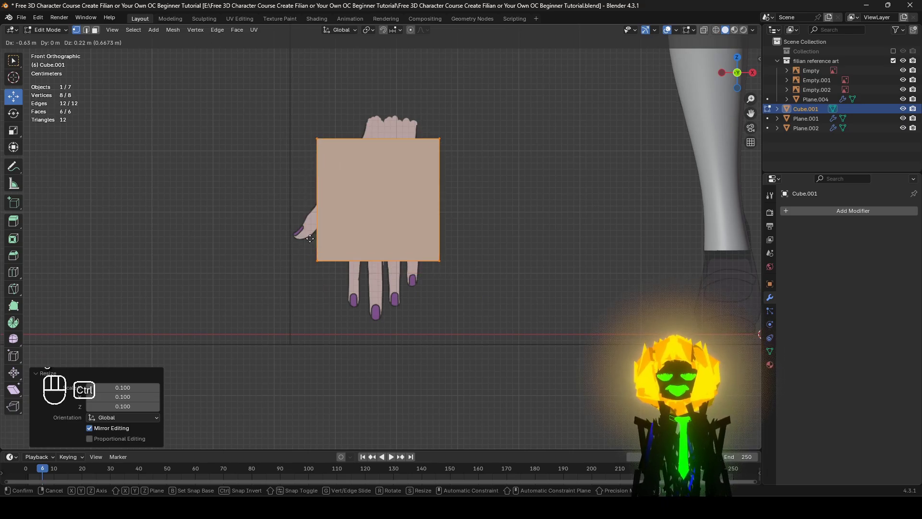
click(310, 239)
Step: Scale the cube uniformly by 0.6 to fit the width of the palm
key(s)
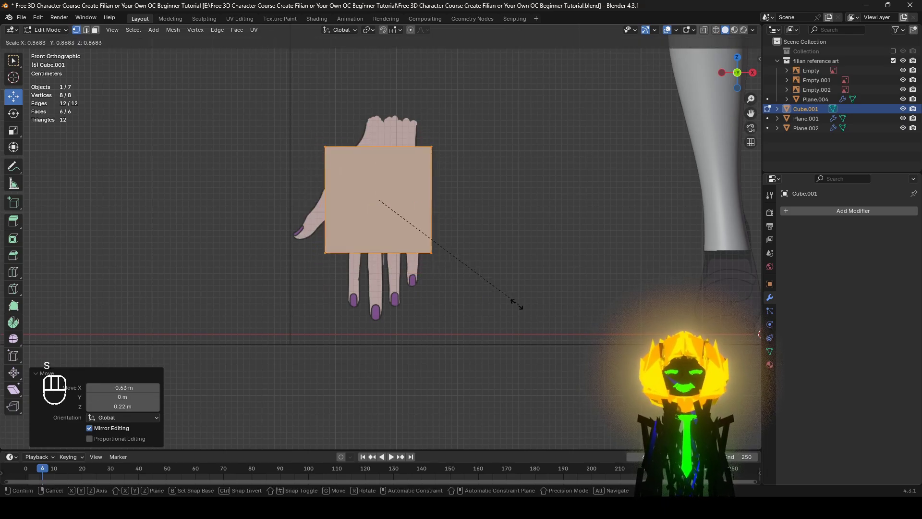
key(ctrl)
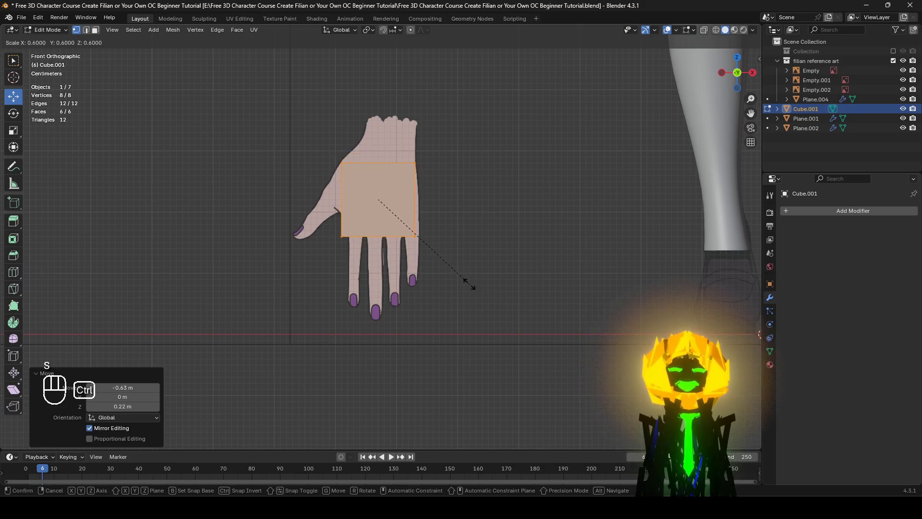
click(468, 281)
key(KP_Decimal)
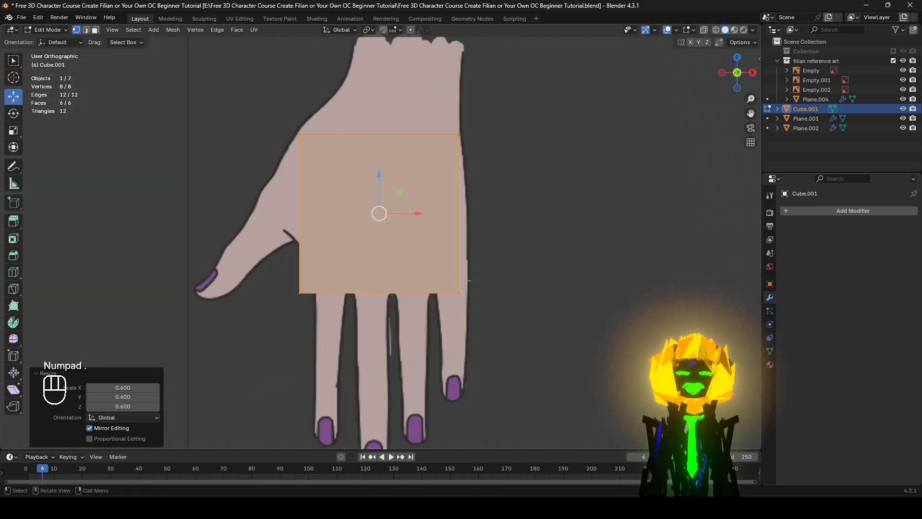
Step: Set the viewport shading to Wireframe so the hand drawing shows through the cube
key(z)
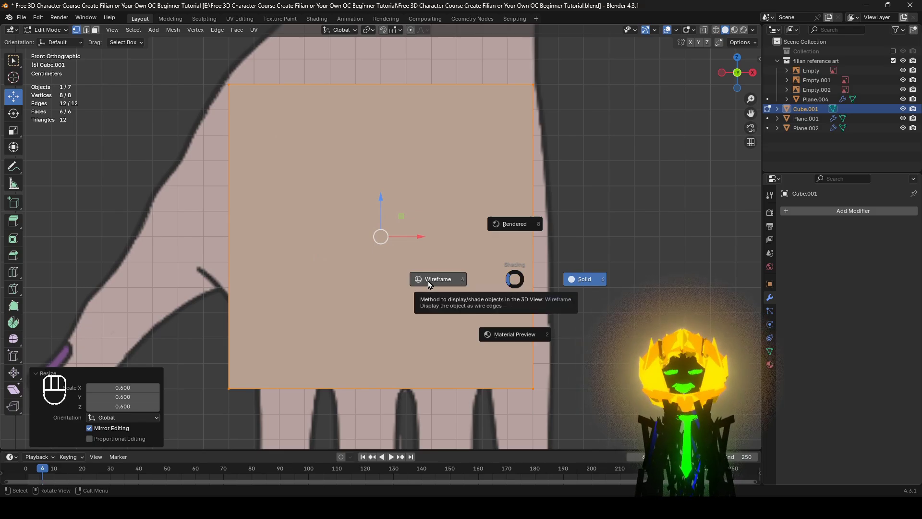
click(427, 281)
click(725, 30)
click(715, 30)
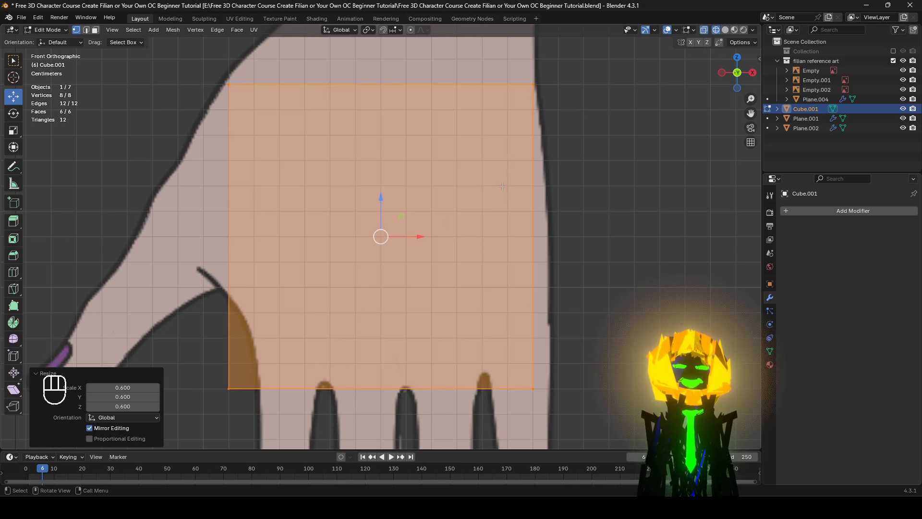
key(z)
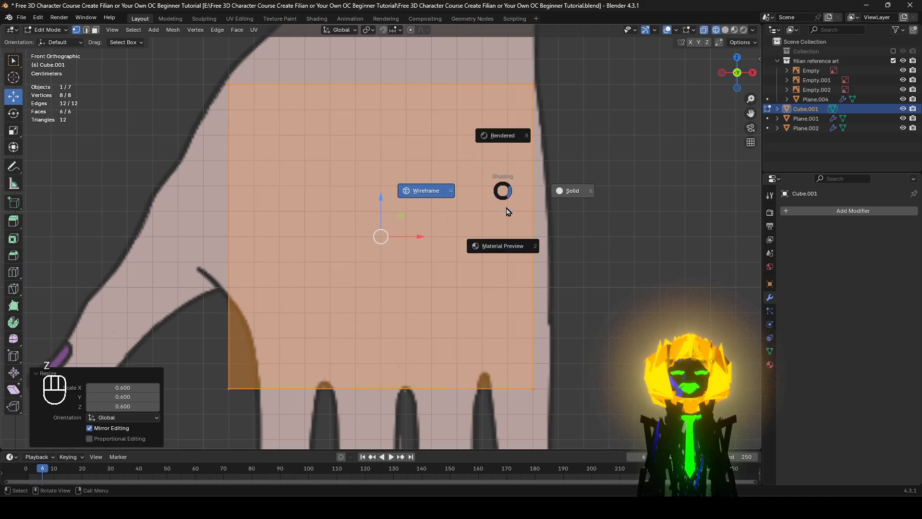
click(571, 192)
key(z)
click(572, 194)
scroll(433, 200, down, 2)
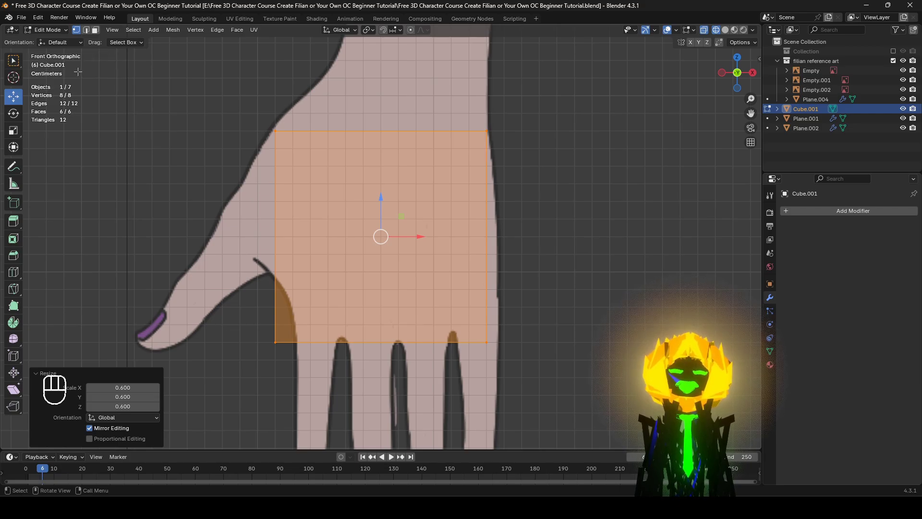
Step: Activate the Select Box tool and clear the cube's selection
key(w)
key(w)
key(w)
key(w)
key(w)
key(b)
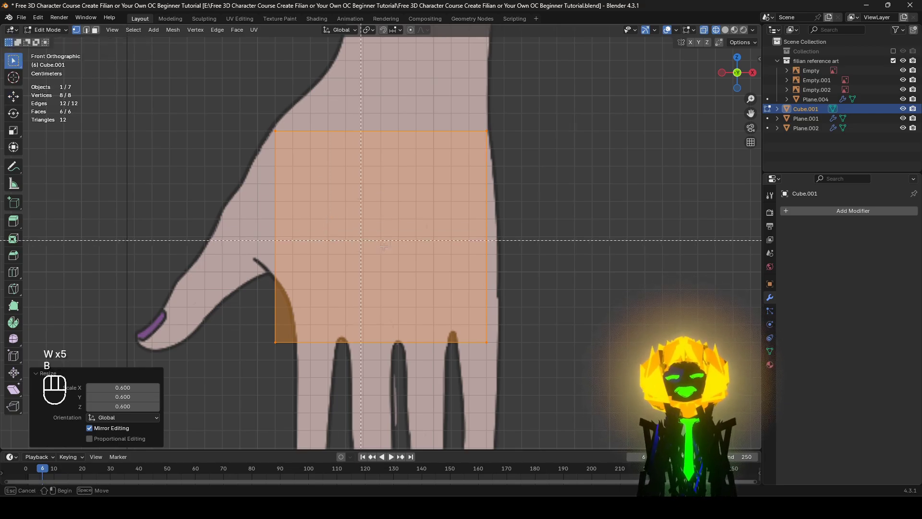
key(z)
click(515, 264)
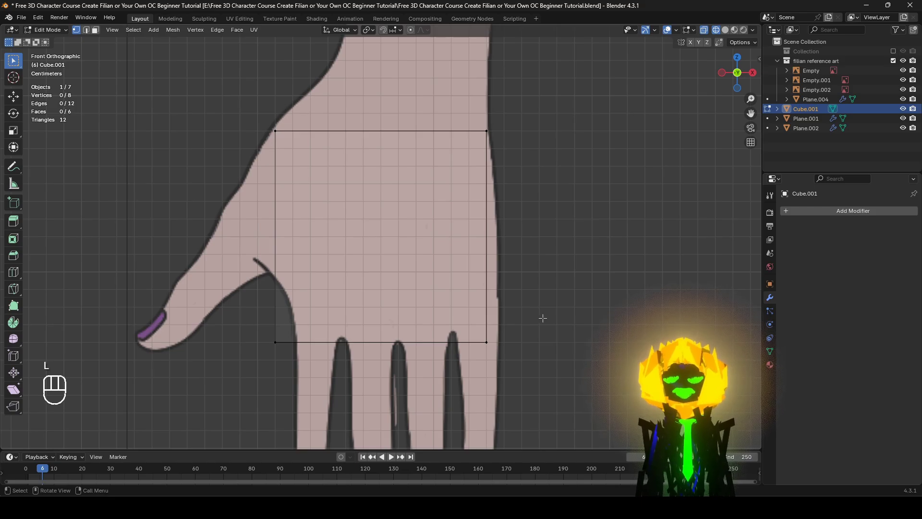
Step: Select the entire cube and scale it by 0.3 along the global Y axis in the right side view
key(a)
middle_drag(563, 299, 470, 305)
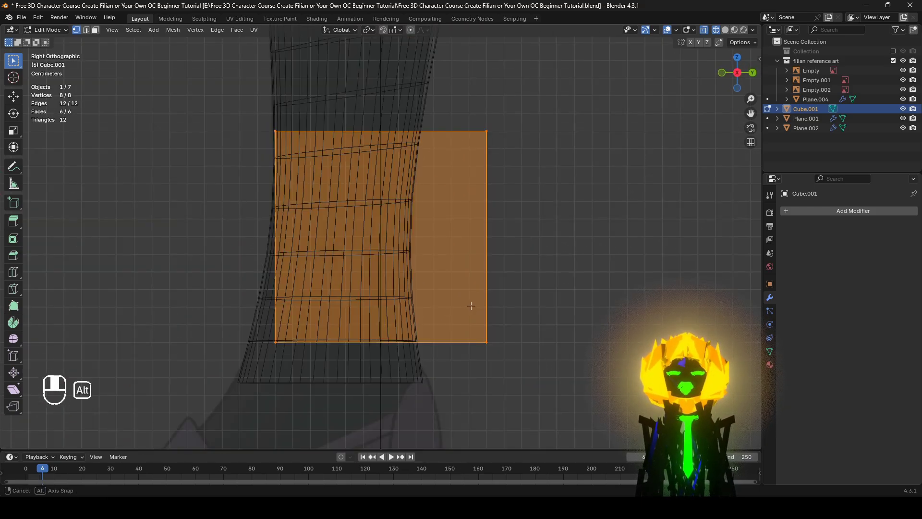
key(s)
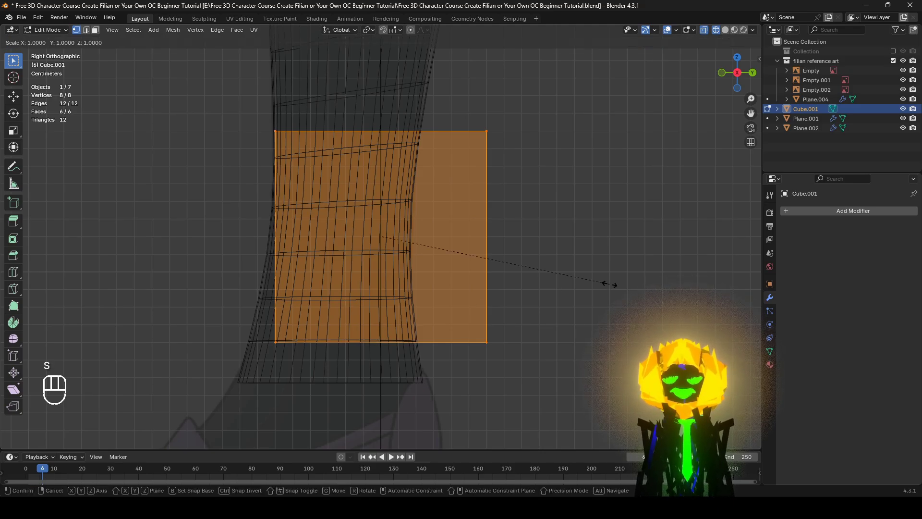
key(y)
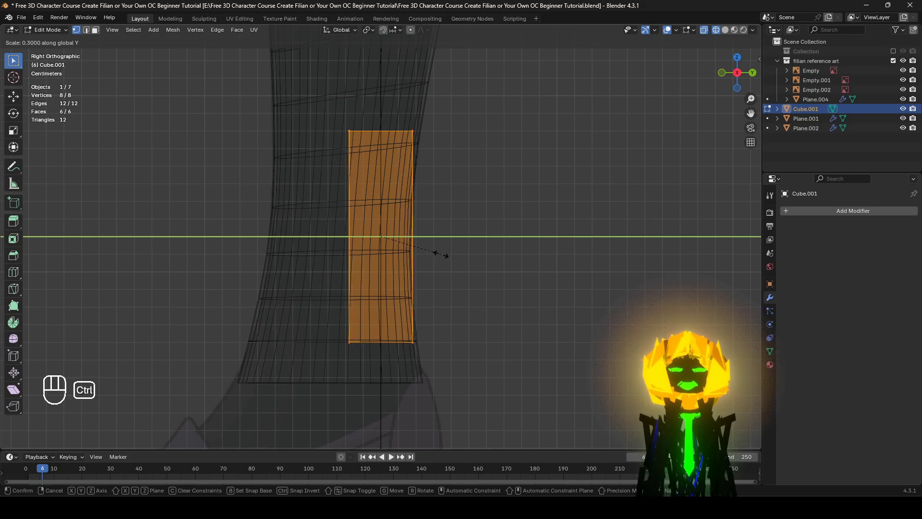
click(438, 258)
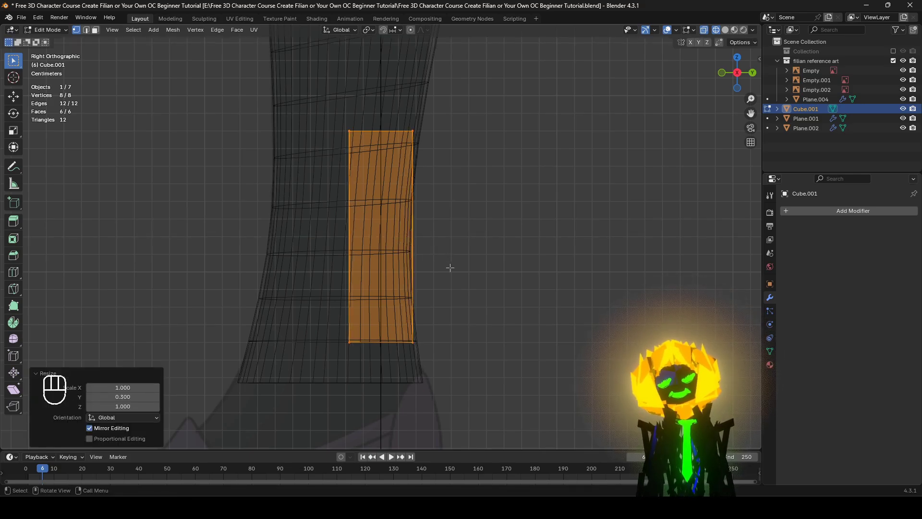
Step: Move the cube's two lower corners in front view onto the palm outline at the base of the fingers
key(KP_1)
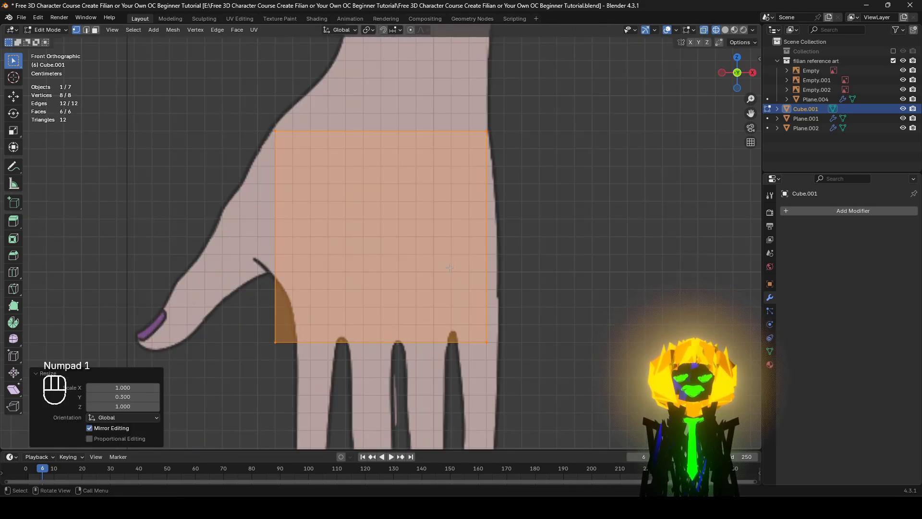
middle_drag(463, 267, 491, 280)
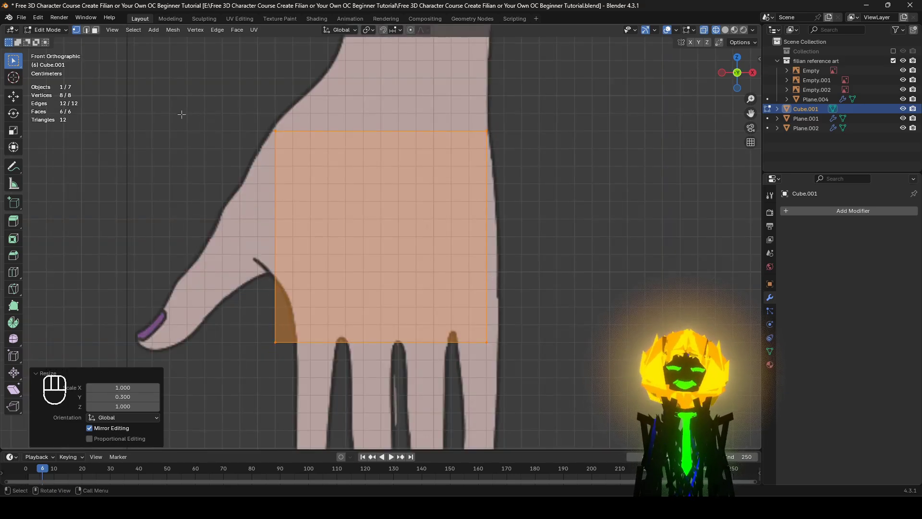
drag(561, 396, 451, 336)
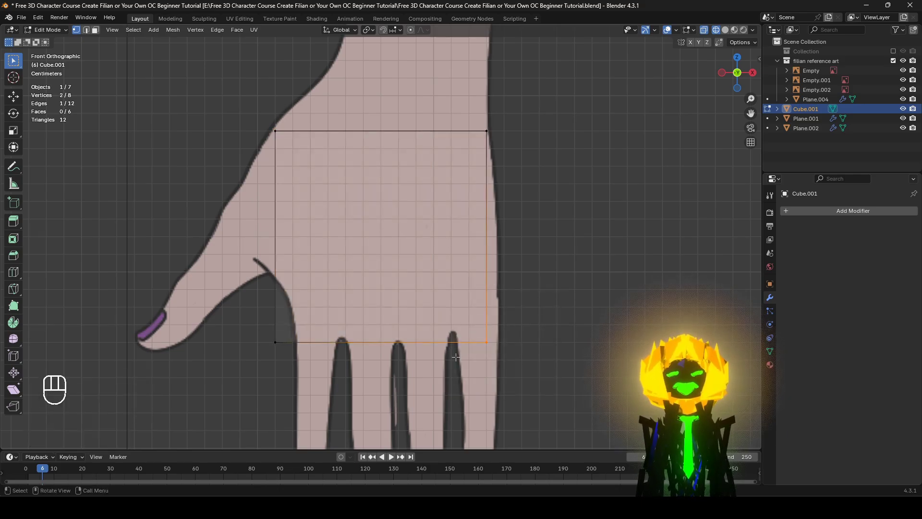
key(g)
click(543, 364)
drag(345, 390, 225, 287)
key(g)
click(292, 334)
Step: Move the cube's two upper corners onto the palm outline below the wrist
drag(290, 173, 237, 118)
key(g)
click(226, 136)
drag(598, 204, 494, 120)
key(g)
click(486, 149)
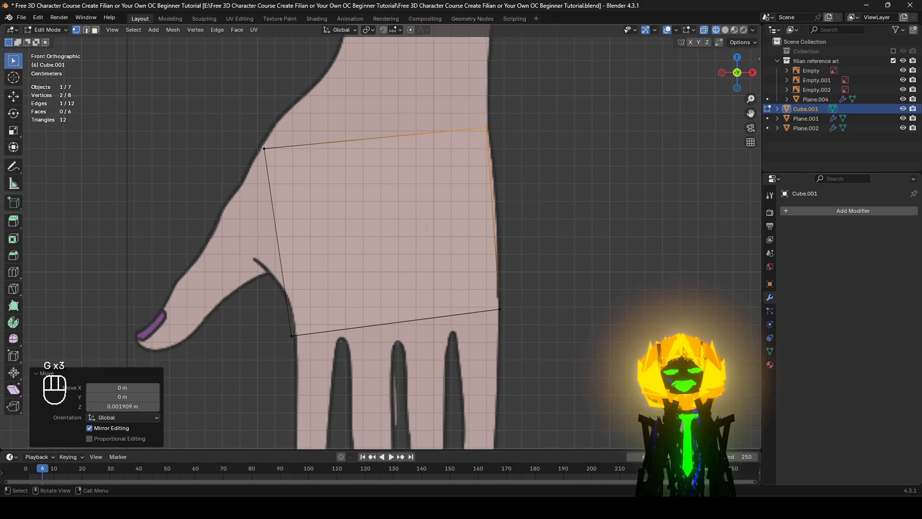
mouse_move(532, 254)
middle_down()
mouse_move(452, 262)
mouse_move(504, 249)
mouse_move(534, 255)
middle_up()
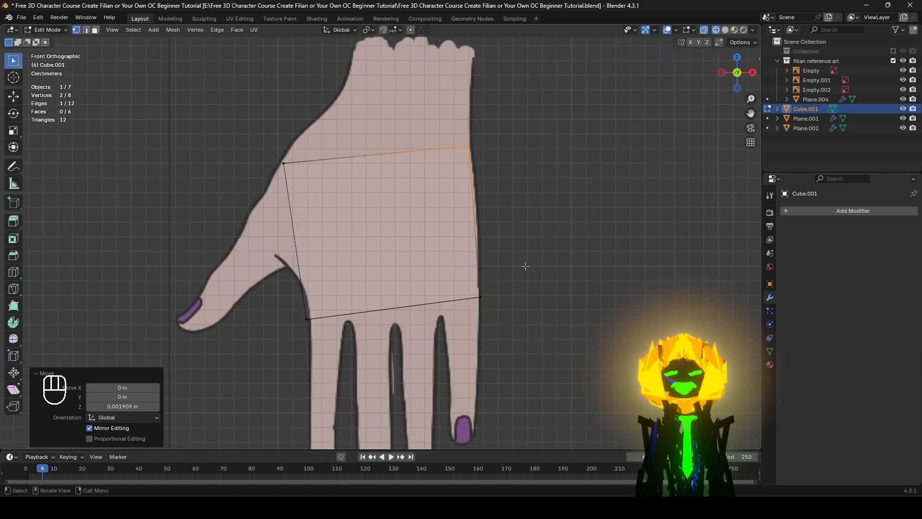
Step: Readjust the cube's two lower corners in front view to fit the outer sides of the little and index finger bases
drag(520, 267, 471, 330)
key(g)
click(448, 256)
click(307, 319)
key(g)
click(367, 304)
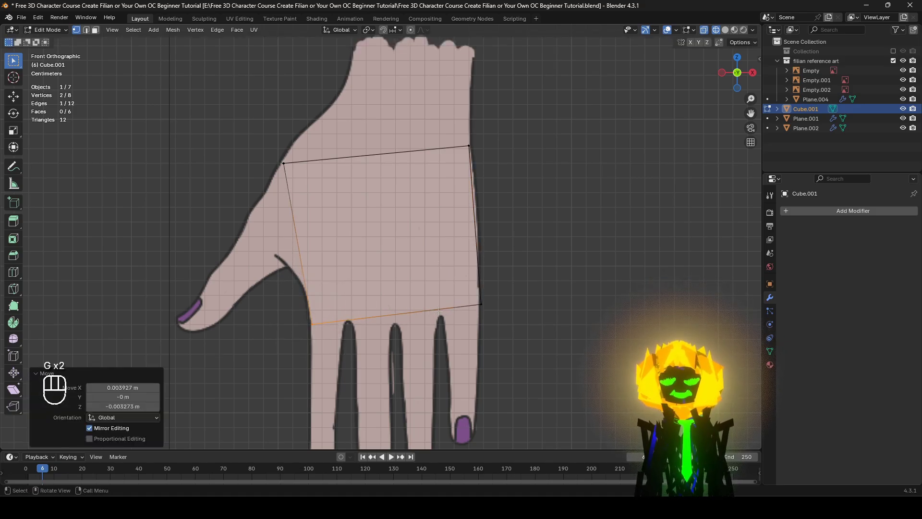
Step: Add a centred loop cut around the cube through its thickness and fatten that loop outward by about 0.0039 m
mouse_move(463, 321)
middle_down()
mouse_move(494, 350)
mouse_move(451, 323)
middle_up()
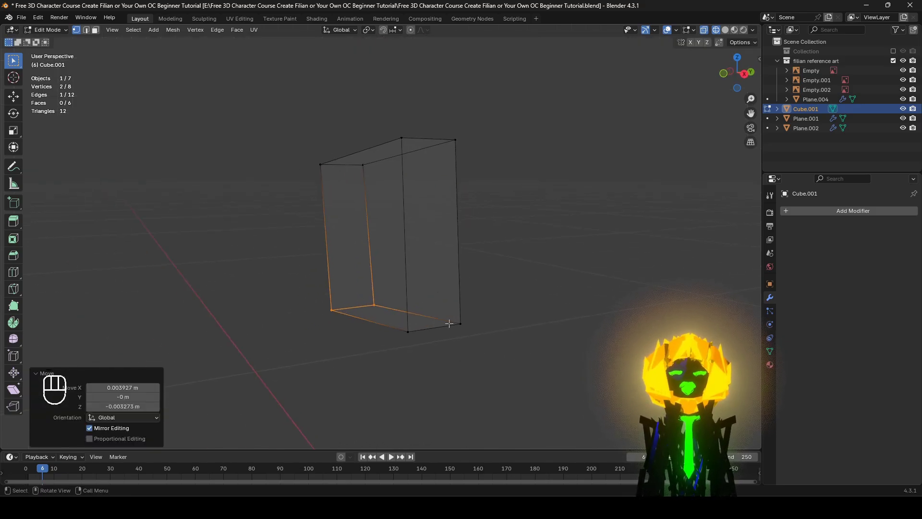
key(ctrl+r)
click(421, 126)
right_click(521, 217)
middle_drag(522, 218, 575, 220)
key(alt+s)
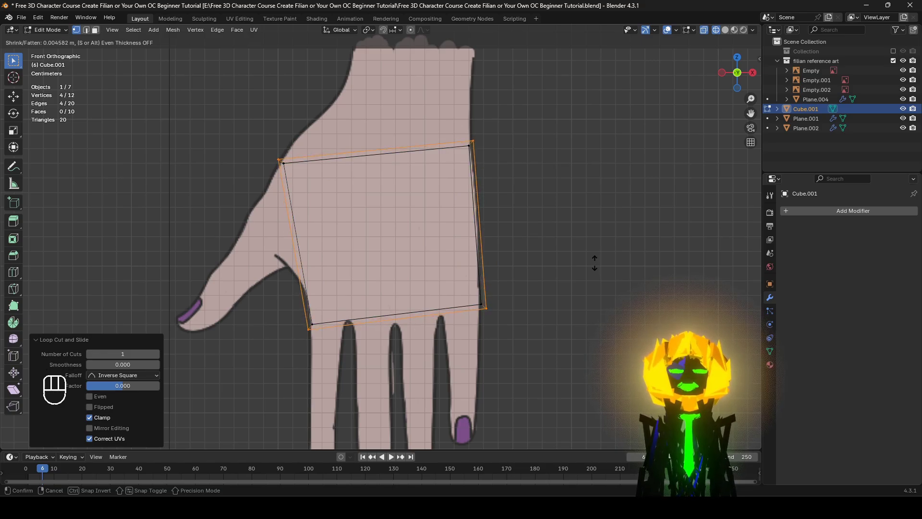
click(595, 262)
Step: Switch to solid shading and add three evenly spaced loop cuts running from the wrist edge to the finger edge
mouse_move(594, 262)
middle_down()
mouse_move(510, 216)
mouse_move(548, 235)
middle_up()
key(z)
key(ctrl)
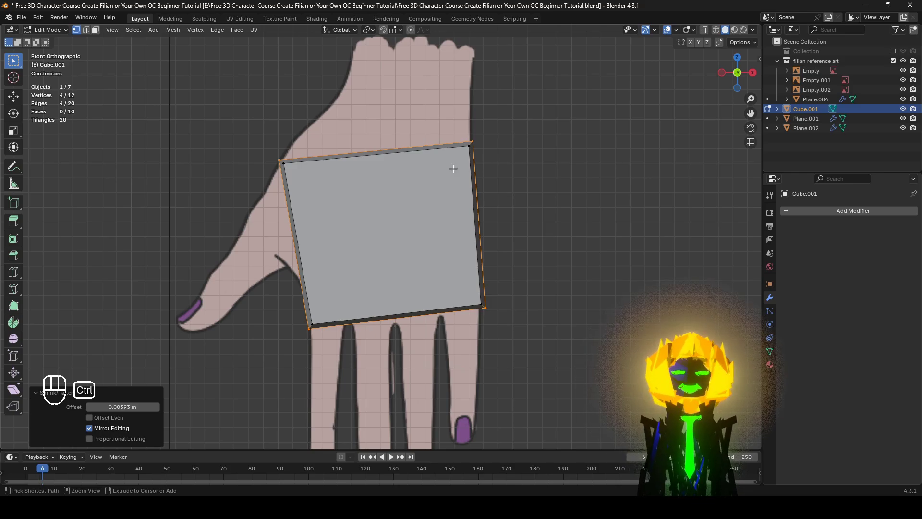
key(ctrl+r)
scroll(433, 155, up, 2)
click(431, 153)
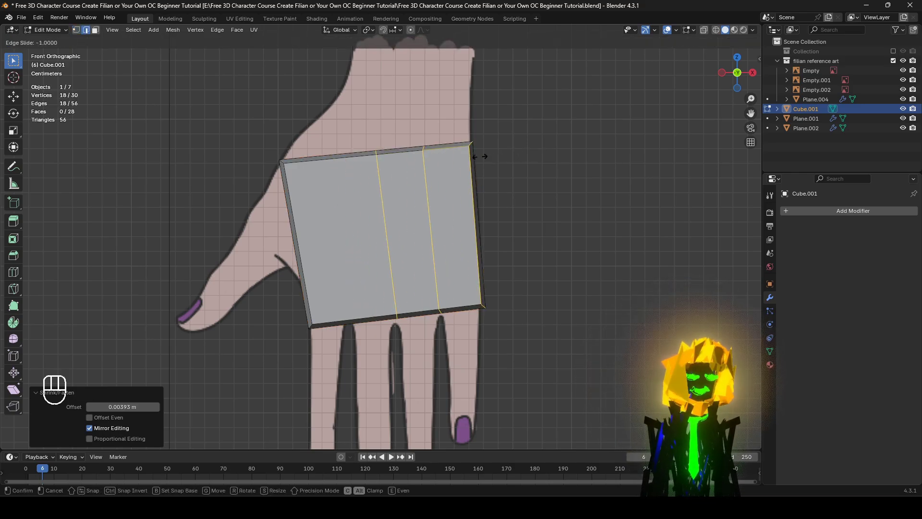
right_click(298, 180)
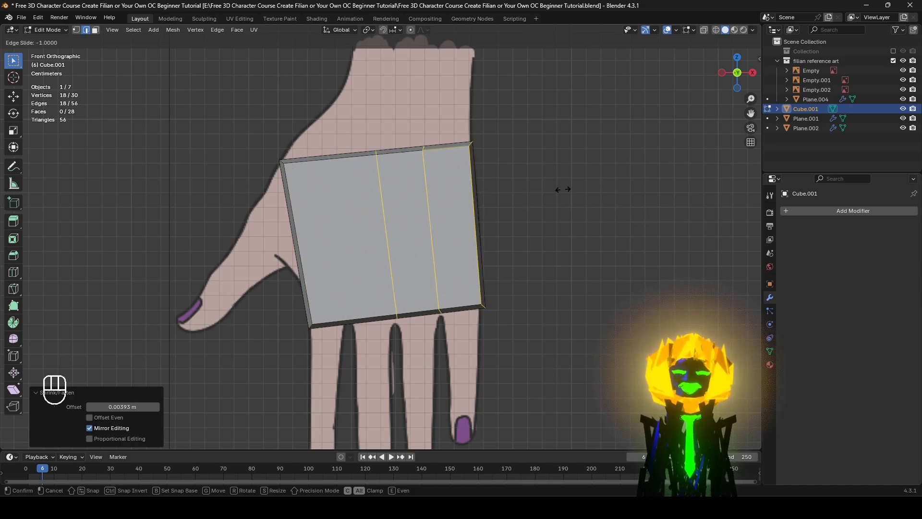
Step: In wireframe shading, move the lower ends of the three loop cuts onto the gaps between the fingers
key(z)
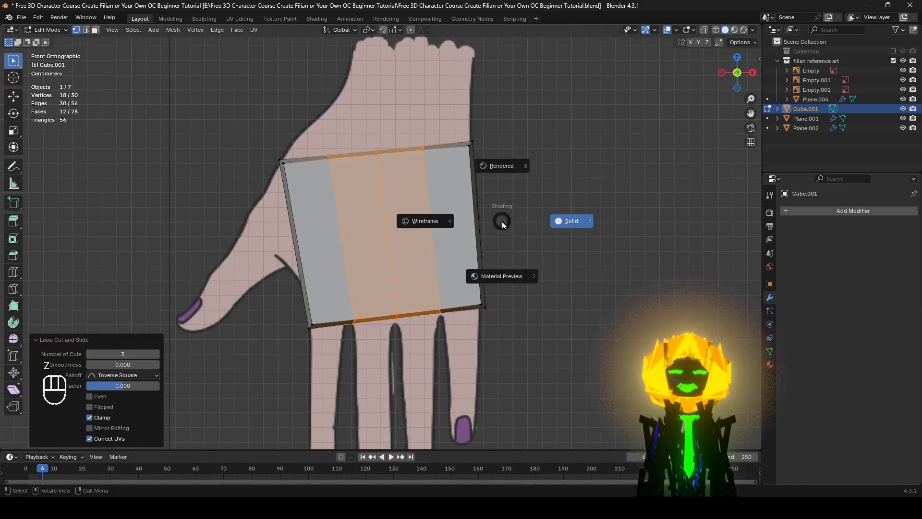
click(423, 218)
scroll(461, 229, up, 1)
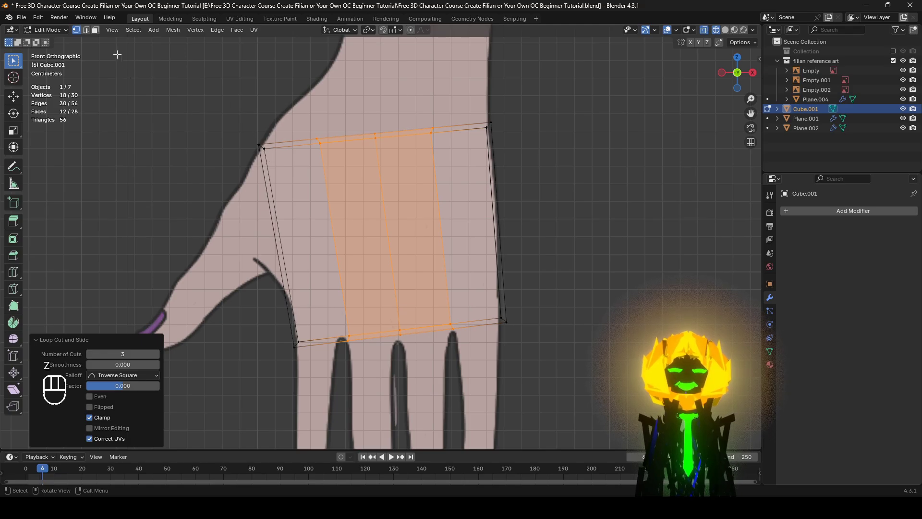
drag(468, 373, 434, 313)
key(g)
click(433, 315)
drag(416, 381, 382, 312)
key(g)
click(377, 309)
drag(362, 368, 327, 314)
key(g)
click(325, 312)
Step: Move the two outer lower corner groups onto the palm outline and refine the loop end at the index-middle finger gap
drag(321, 372, 278, 321)
key(g)
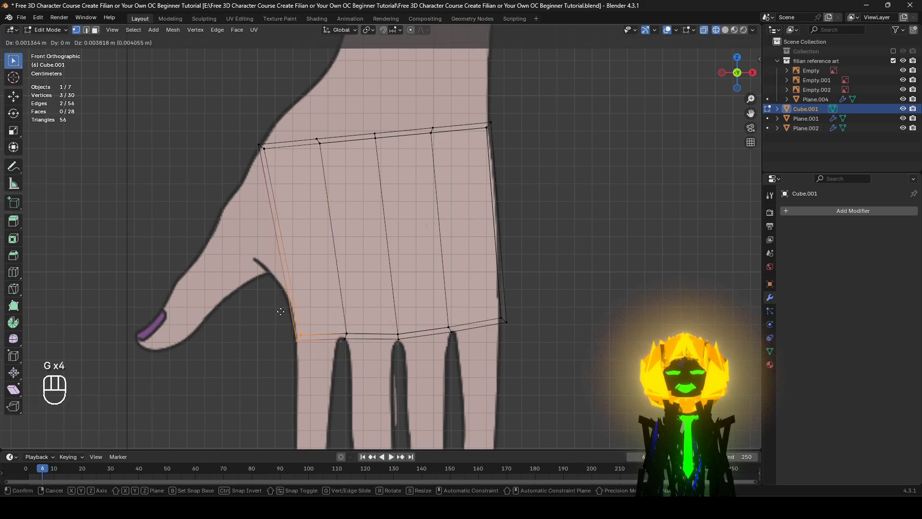
click(282, 311)
drag(564, 349, 482, 280)
key(g)
click(482, 280)
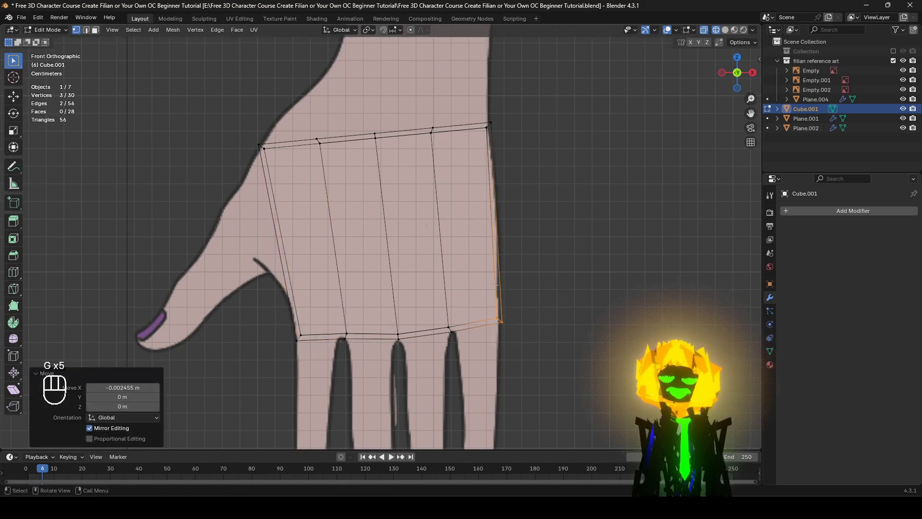
click(347, 334)
key(g)
click(366, 332)
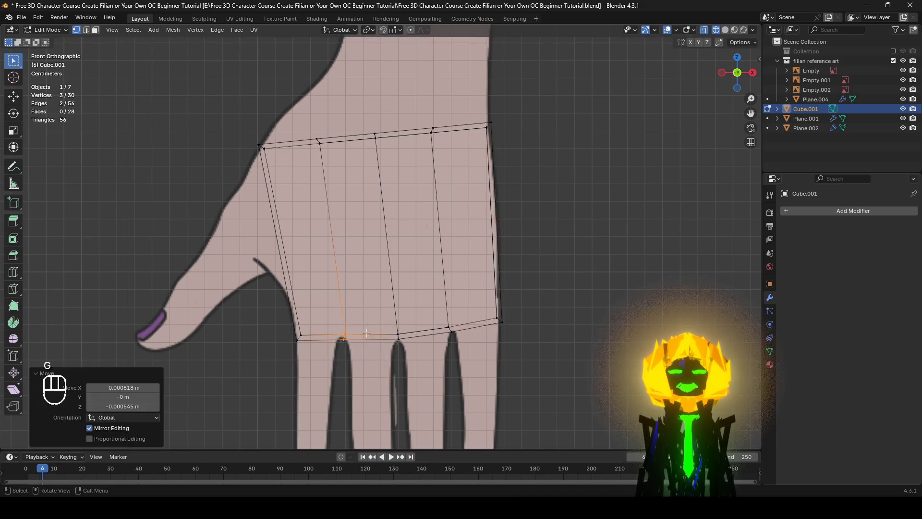
Step: In solid shading, extrude the base faces of the little and middle fingers in place without any offset
click(95, 30)
mouse_move(503, 339)
middle_down()
mouse_move(459, 265)
mouse_move(478, 265)
middle_up()
key(z)
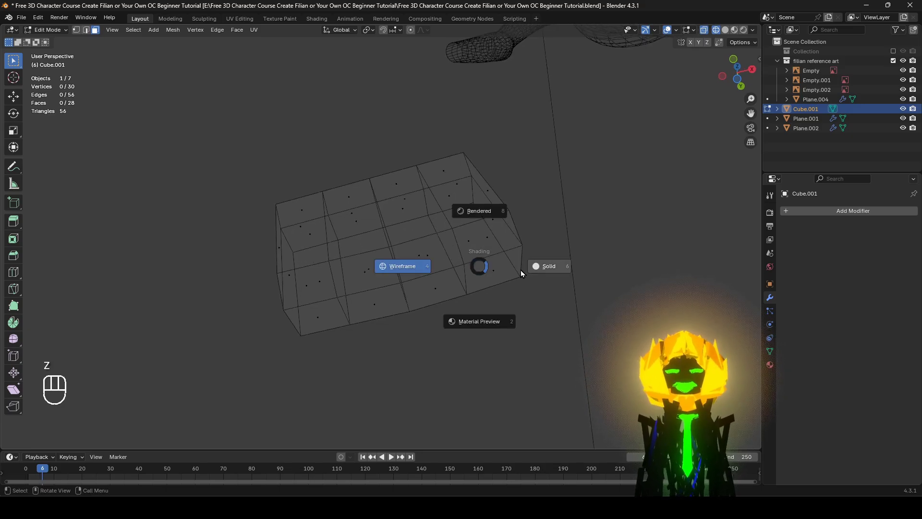
click(578, 271)
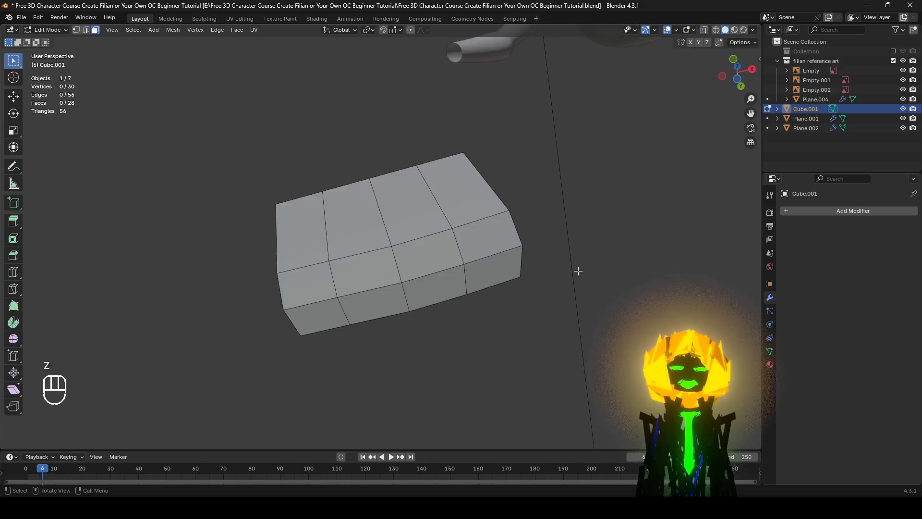
click(483, 238)
shift+click(501, 274)
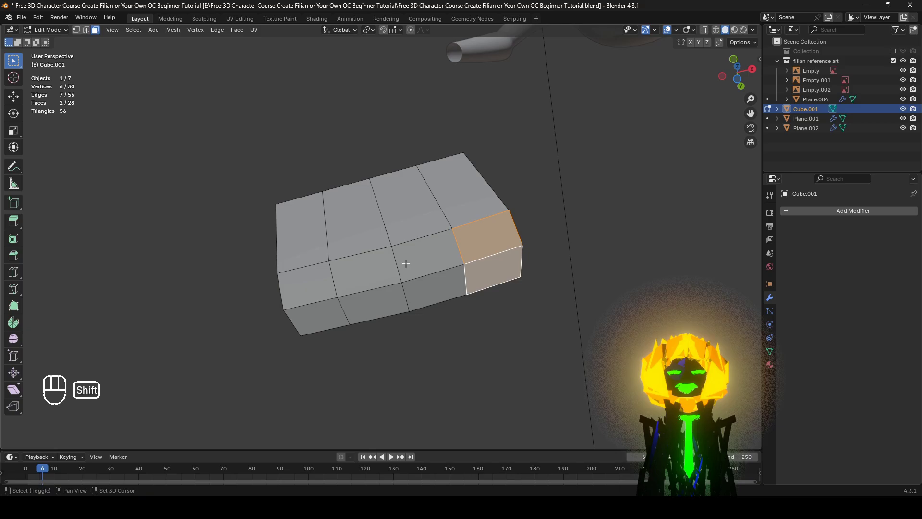
shift+click(368, 272)
shift+click(372, 305)
key(e)
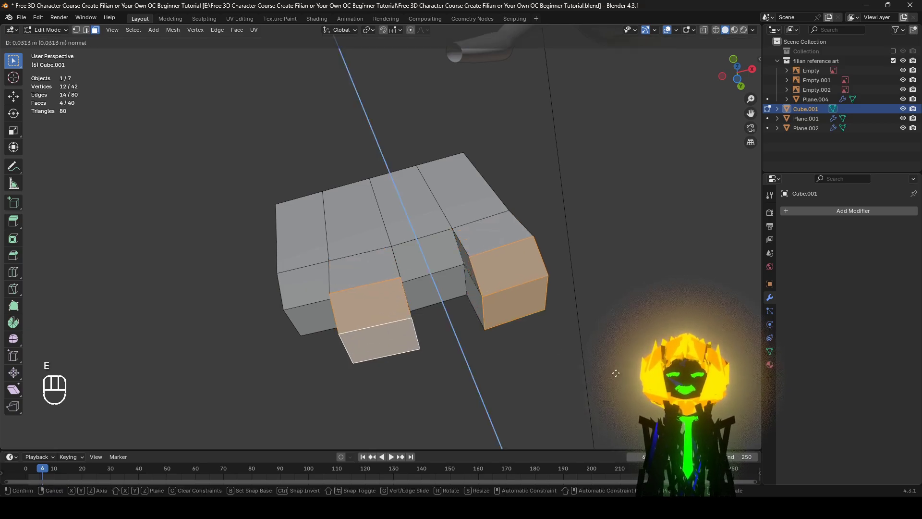
key(Escape)
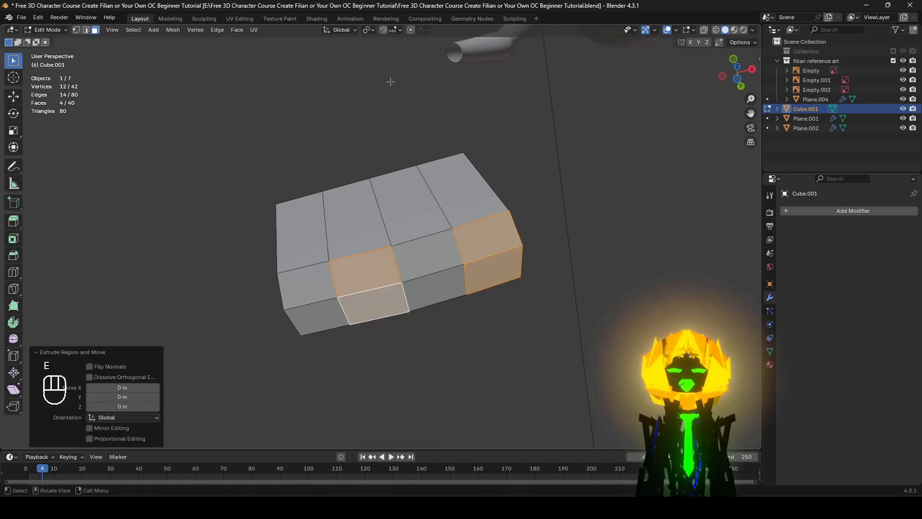
Step: Set the pivot point to Individual Origins and scale the extruded little and middle finger base faces by 0.9
click(369, 30)
click(386, 75)
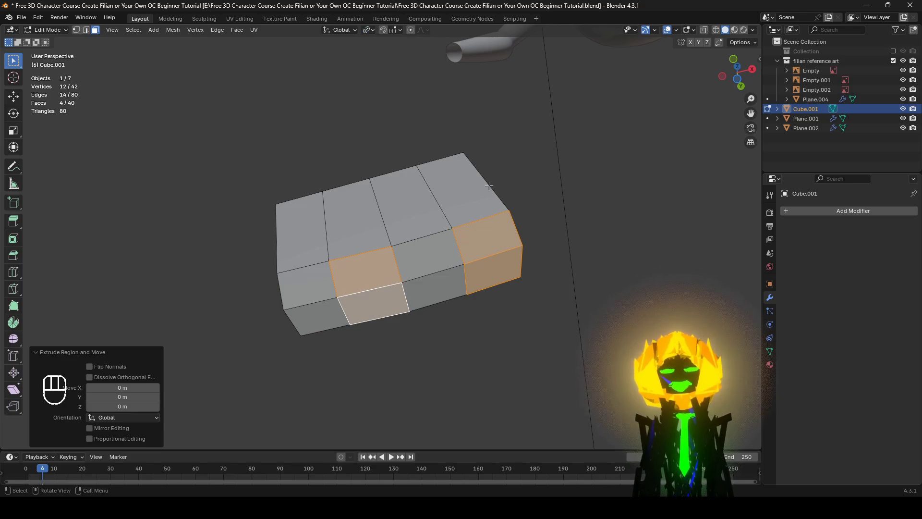
key(s)
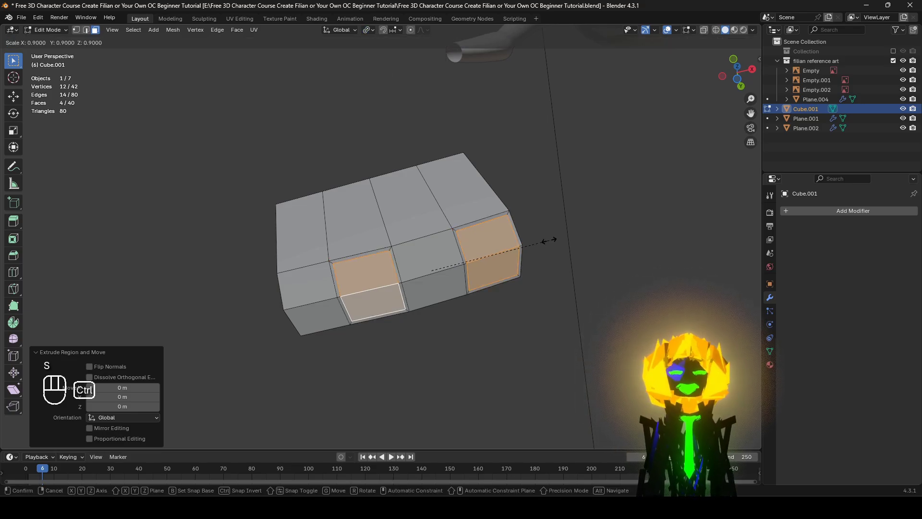
click(545, 239)
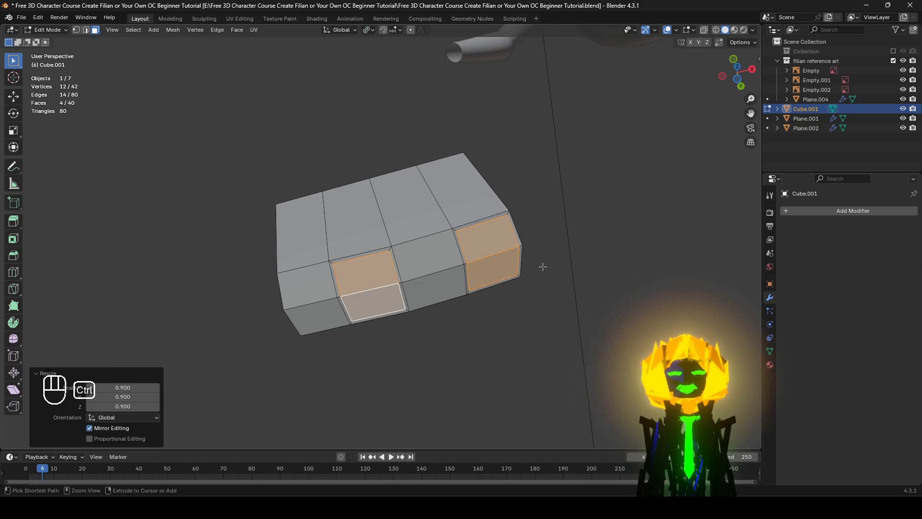
Step: Extrude the base faces of the ring and index fingers in place and scale them by 0.9
click(429, 275)
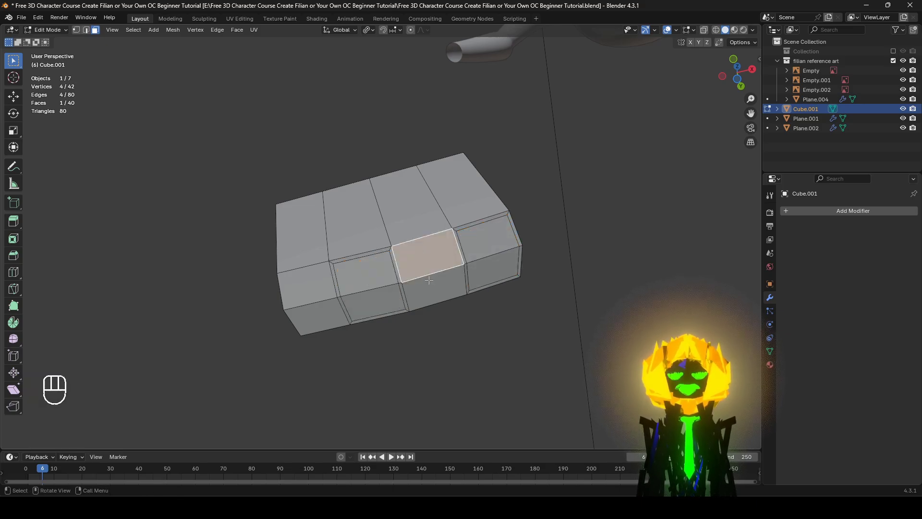
shift+click(431, 289)
shift+click(327, 277)
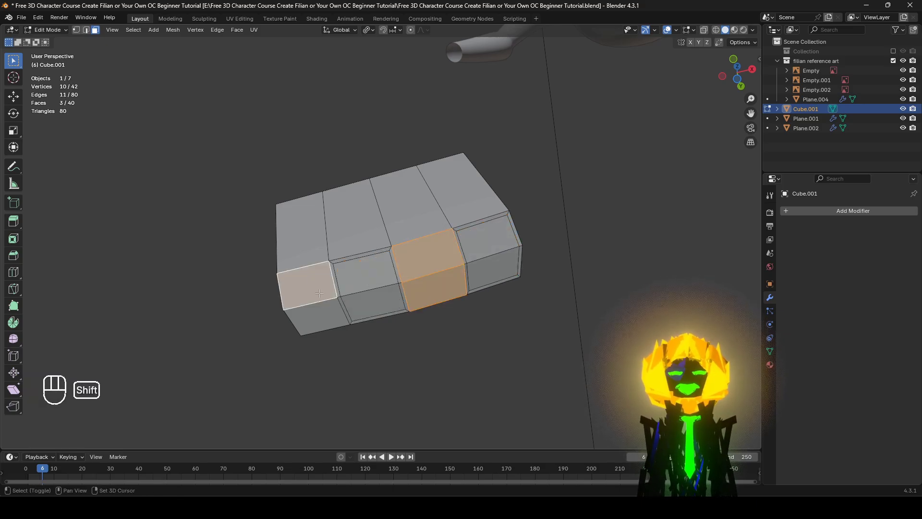
shift+click(323, 312)
key(e)
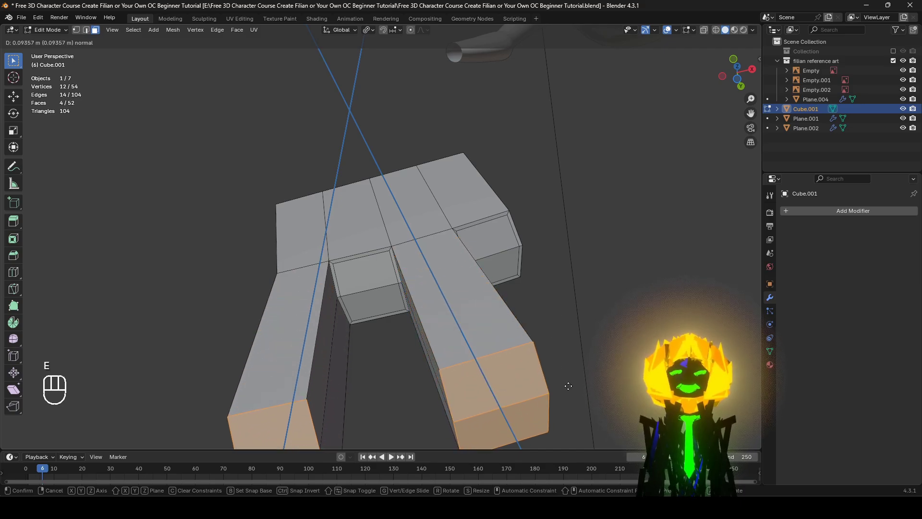
right_click(577, 388)
key(s)
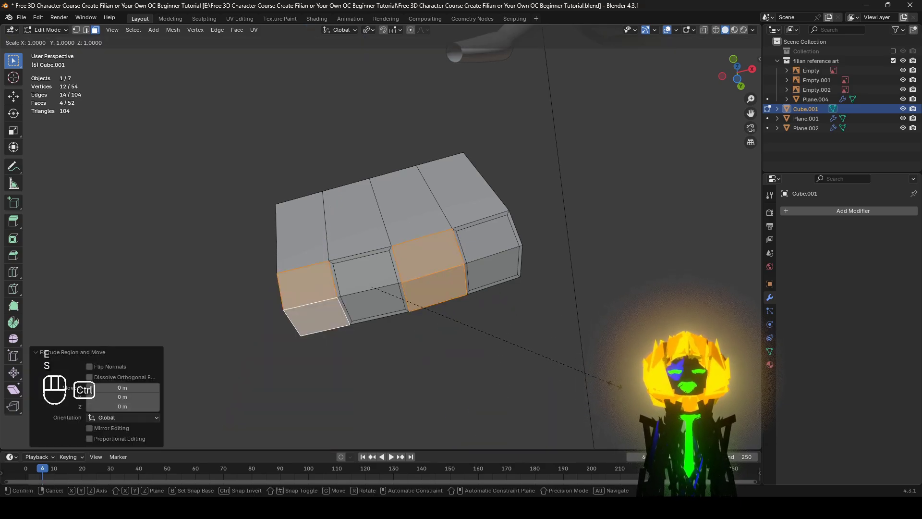
ctrl+click(596, 378)
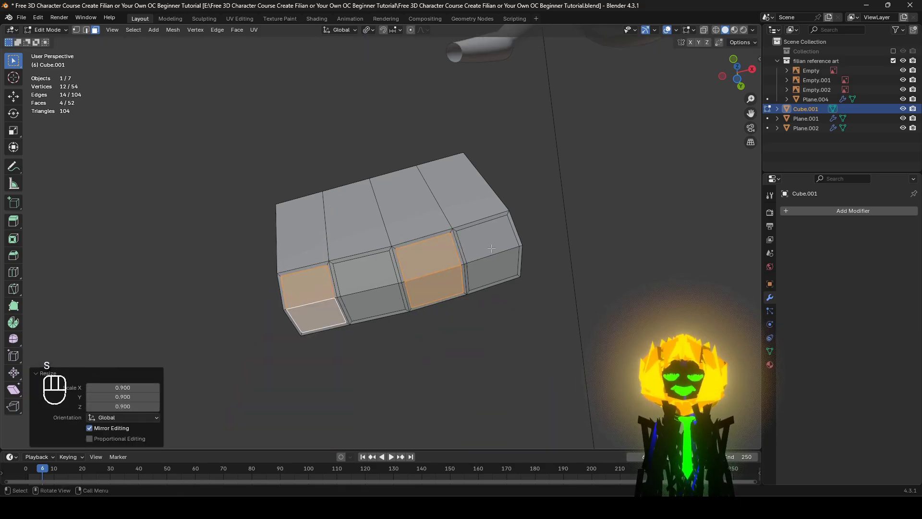
Step: Add the little and middle finger base faces to the selection and round all four finger bases with LoopTools Circle
shift+click(490, 269)
shift+click(365, 272)
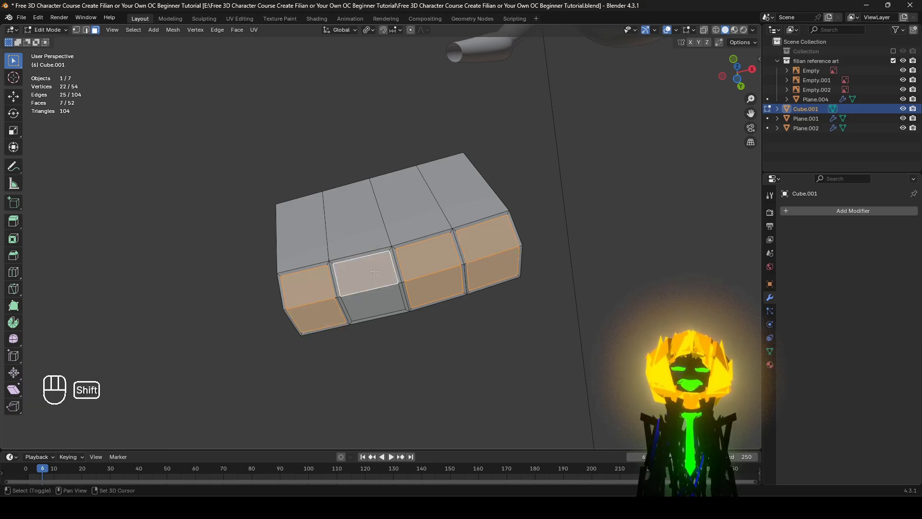
shift+click(372, 302)
right_click(525, 224)
mouse_move(519, 212)
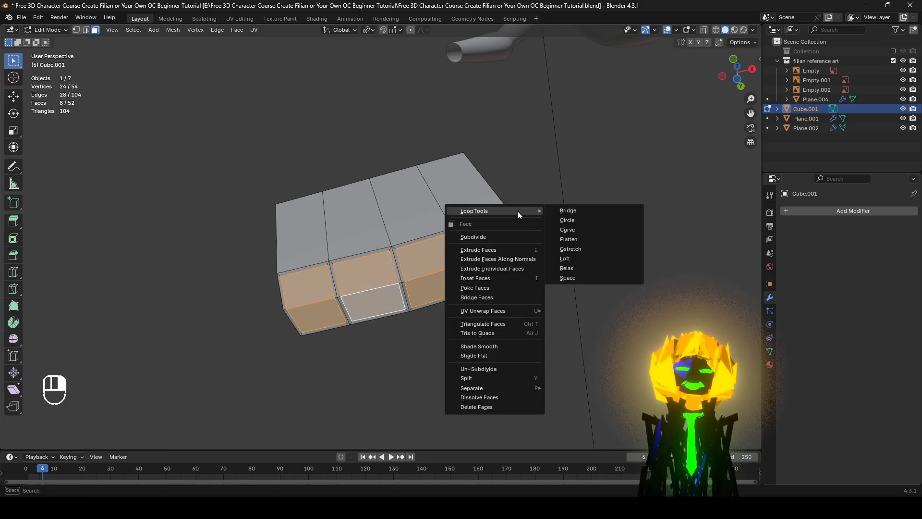
click(585, 219)
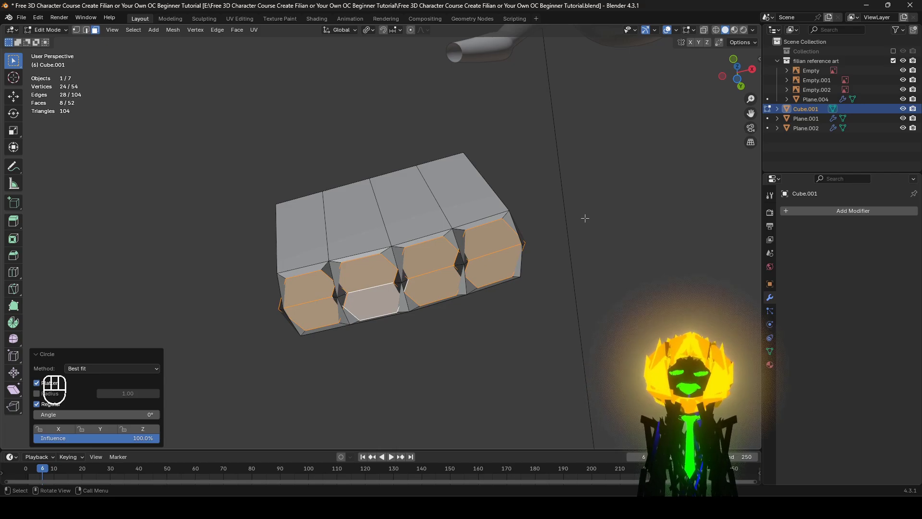
Step: Search the available extensions in the preferences for "loo" to check the LoopTools installation
right_click(585, 218)
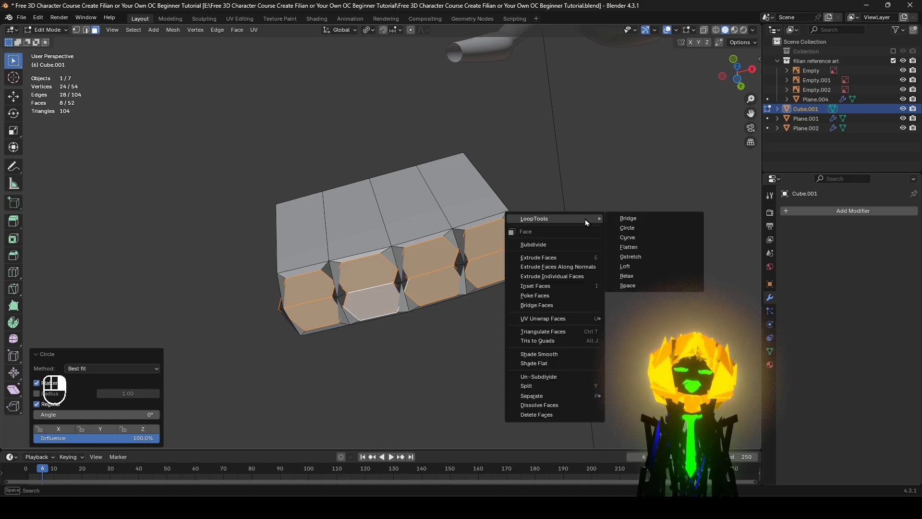
click(38, 18)
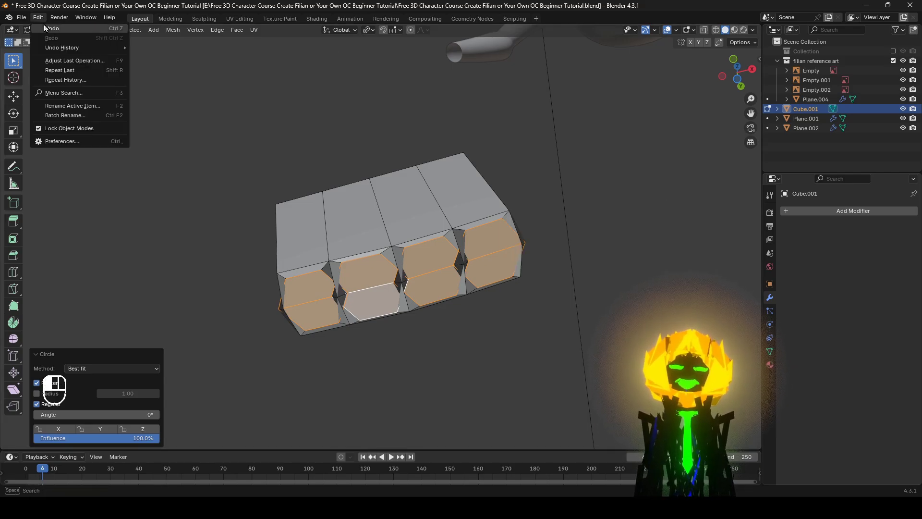
click(62, 143)
click(42, 94)
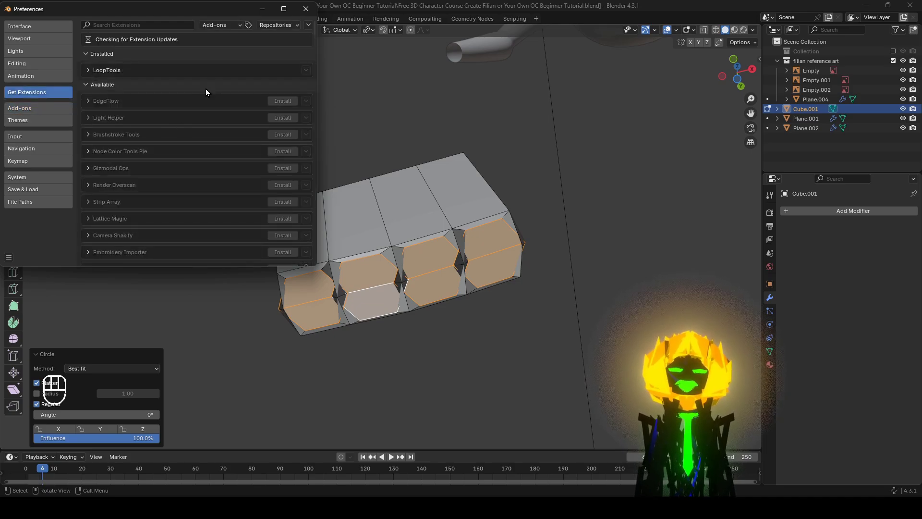
click(151, 25)
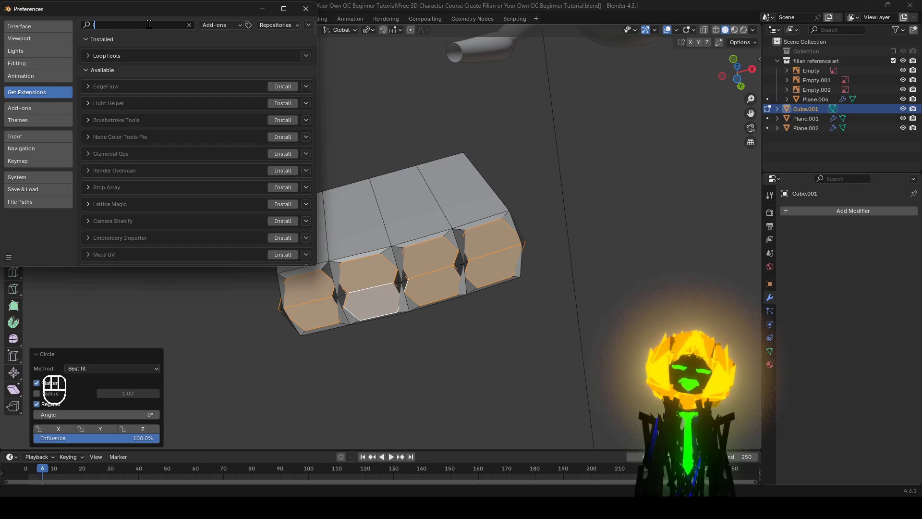
text(loo)
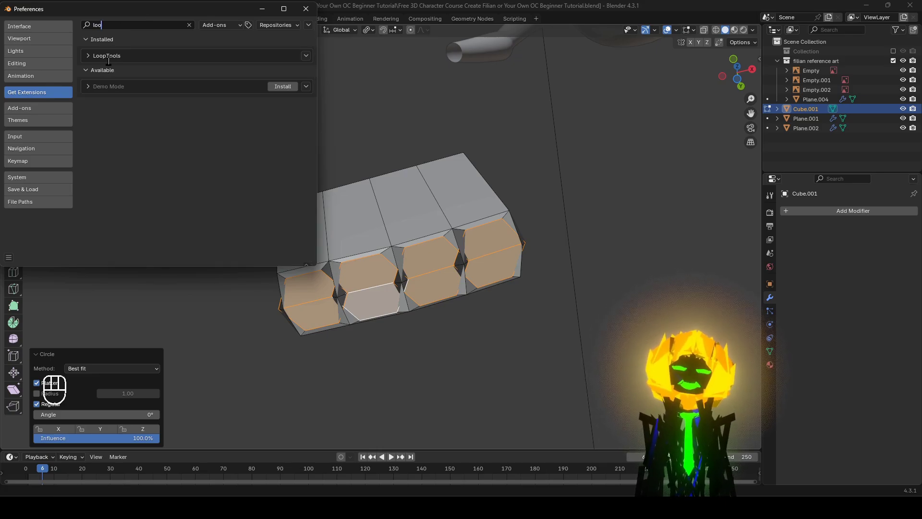
Step: Search the add-ons list for "loo" to check whether LoopTools is enabled, and close the preferences
click(37, 108)
click(111, 24)
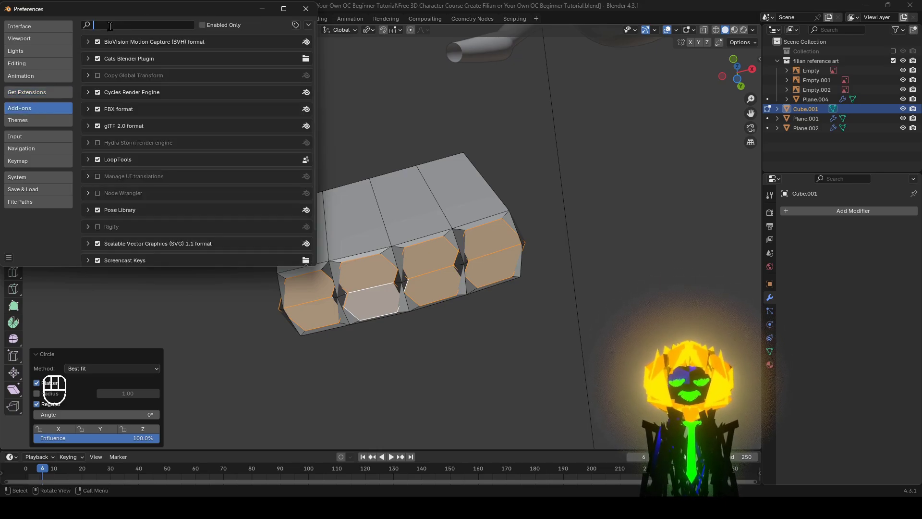
text(loo)
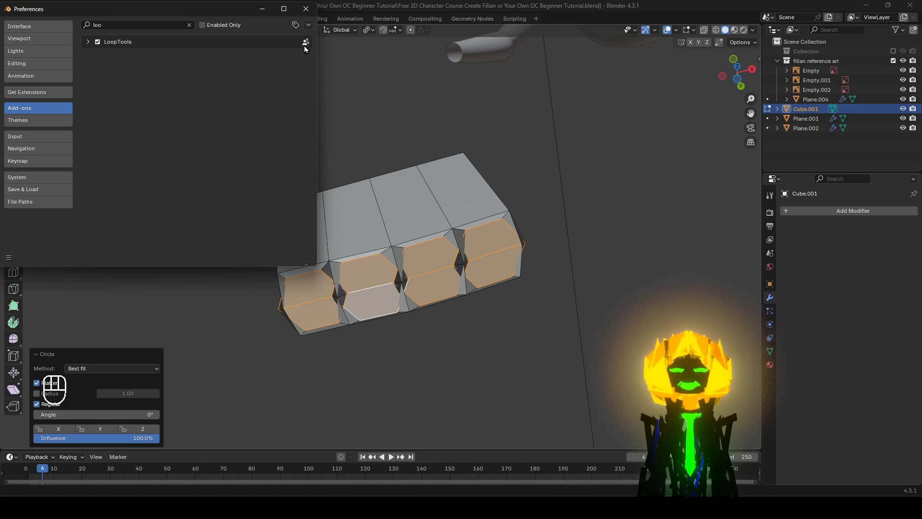
click(305, 8)
right_click(572, 225)
mouse_move(575, 222)
middle_drag(519, 325, 564, 330)
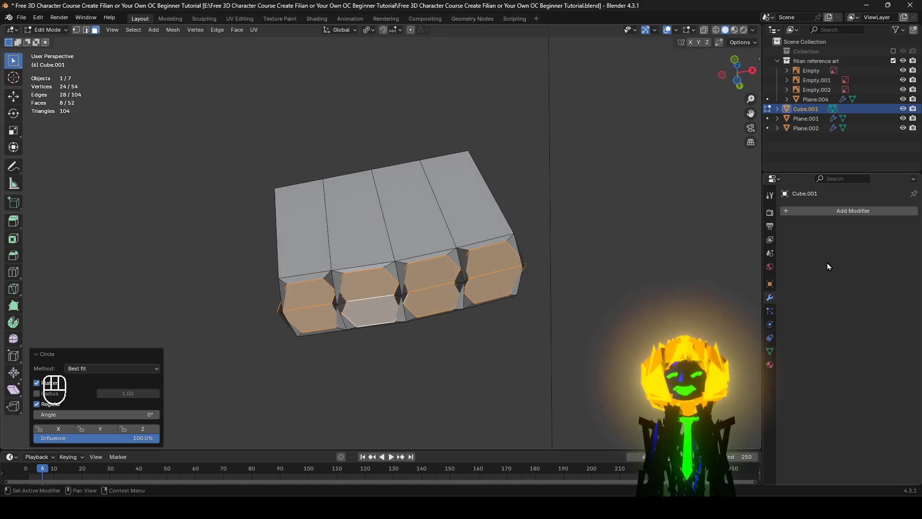
Step: Add a Subdivision Surface modifier to the hand mesh and set its viewport levels to 2
click(835, 211)
mouse_move(817, 247)
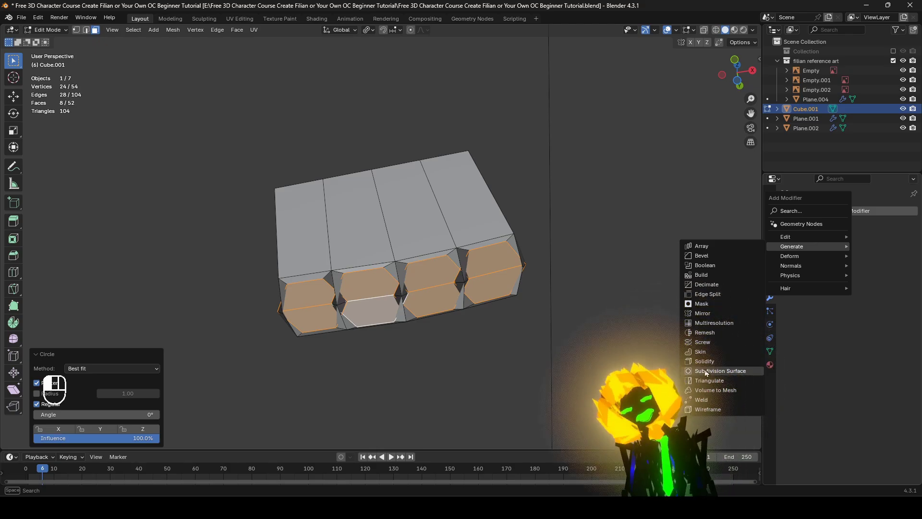
click(747, 373)
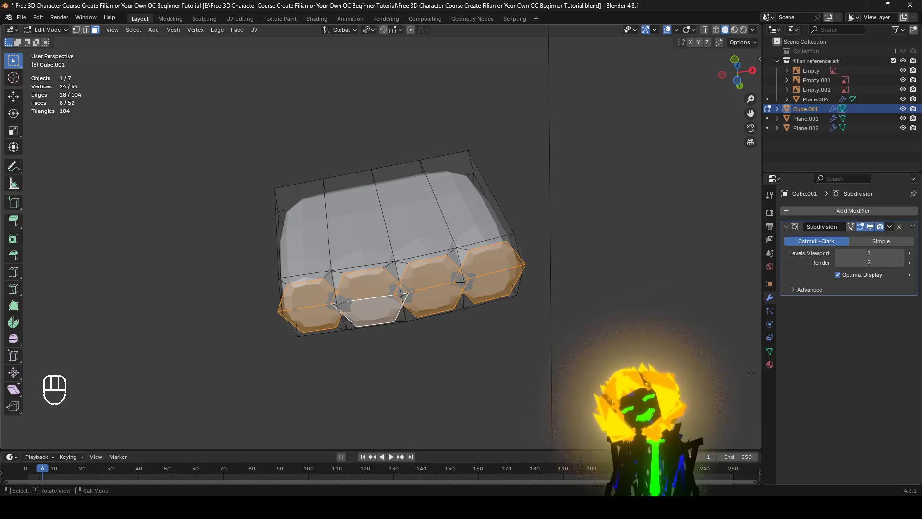
click(851, 226)
click(901, 253)
Step: Shade the hand smooth in Object Mode and return to Edit Mode
middle_drag(624, 221, 566, 258)
click(37, 27)
click(68, 41)
right_click(371, 190)
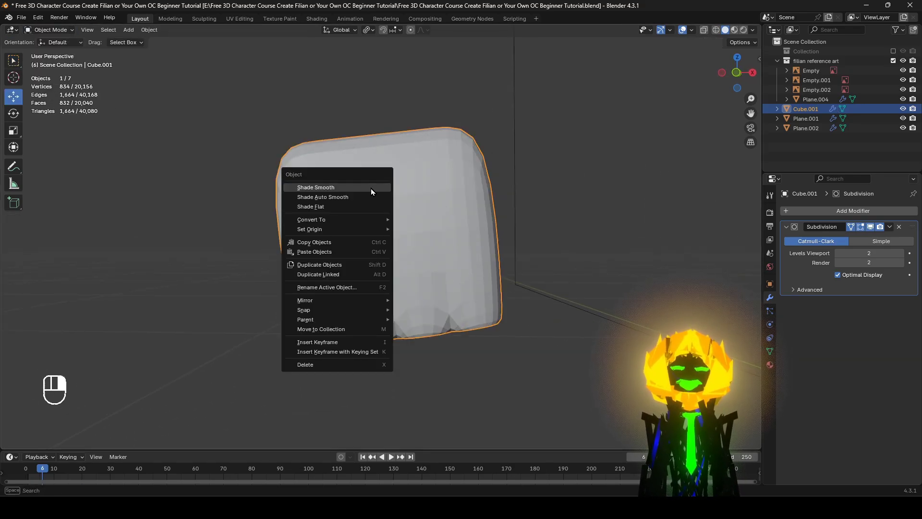
click(371, 188)
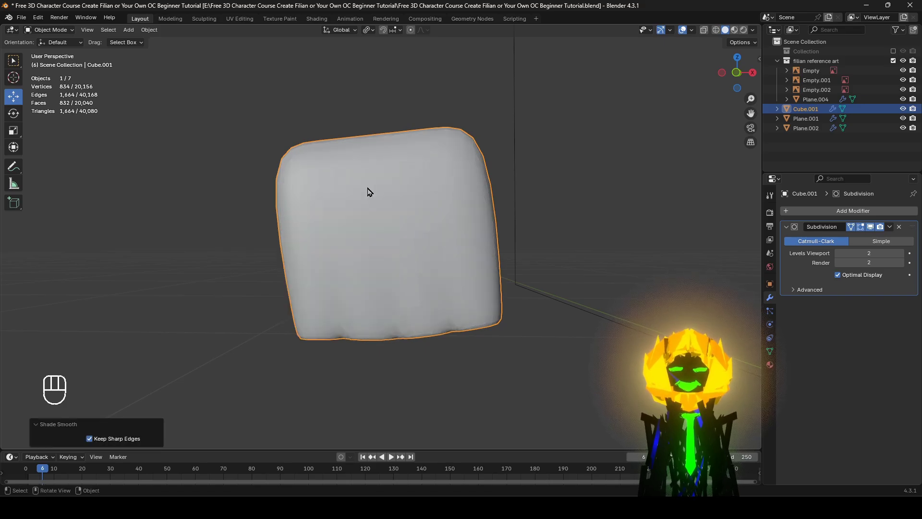
click(51, 30)
click(52, 51)
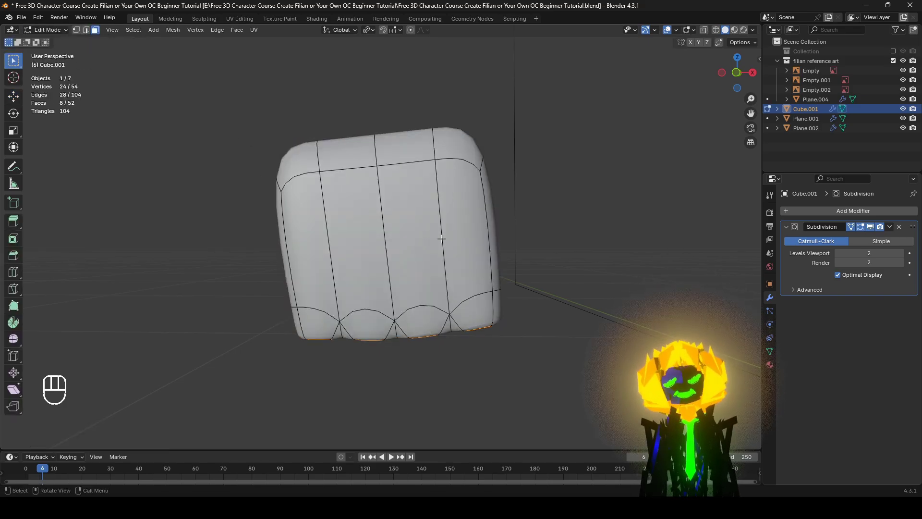
Step: Turn off the subdivision's viewport display and push the four finger bases outward with Shrink/Fatten by 0.00273 m
mouse_move(525, 274)
middle_down()
mouse_move(528, 302)
mouse_move(543, 283)
middle_up()
key(z)
click(870, 227)
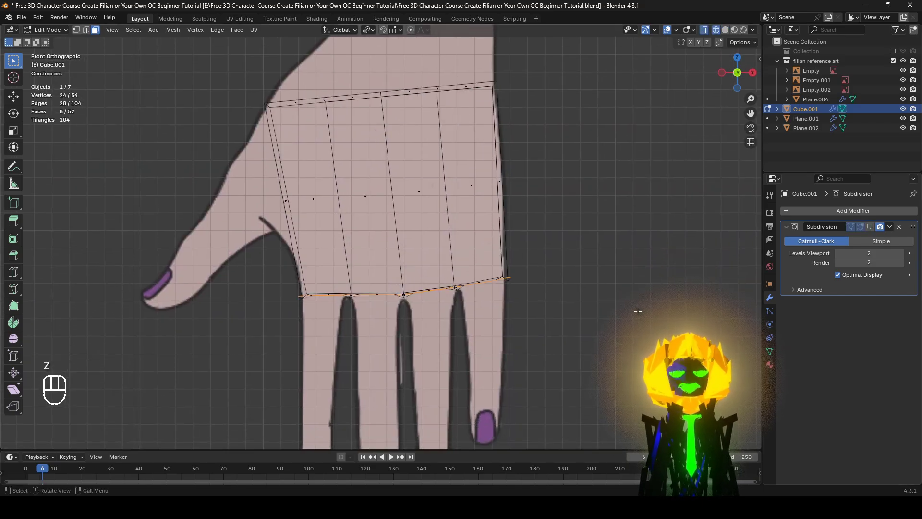
key(alt+s)
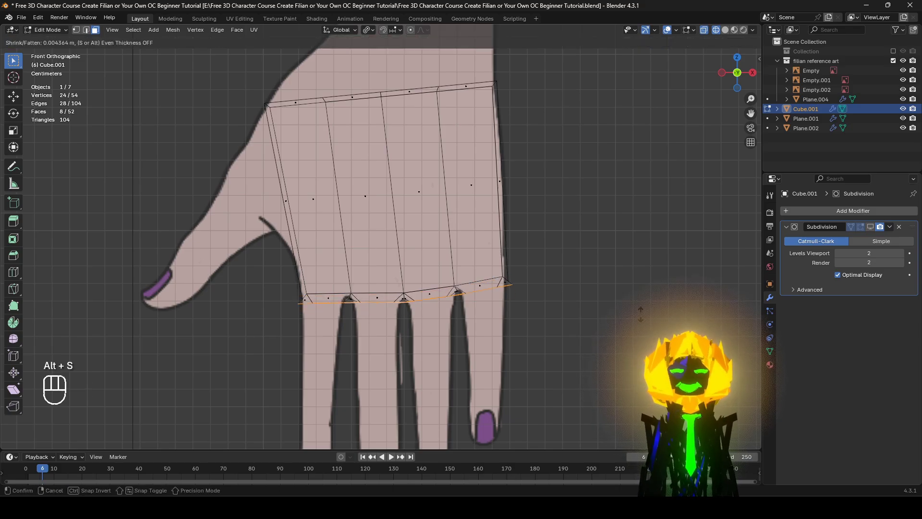
click(643, 315)
scroll(527, 340, up, 2)
key(z)
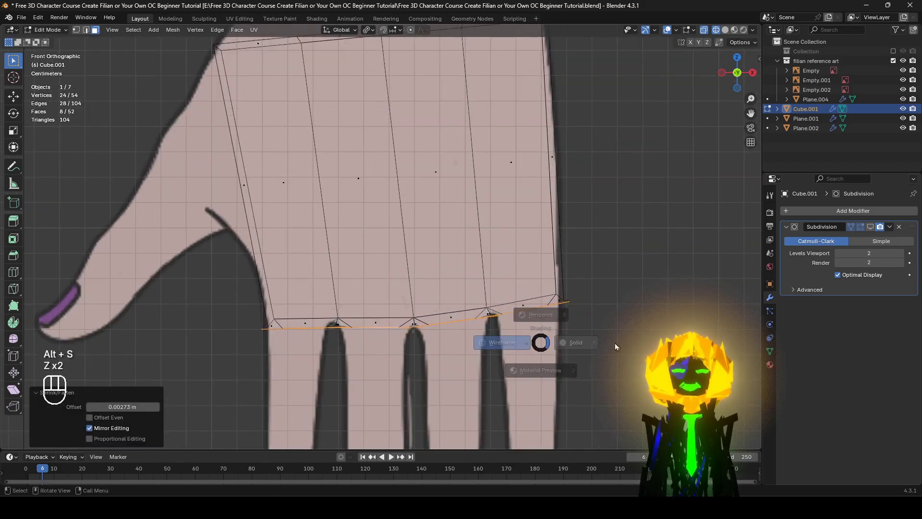
Step: Undo and redo the Shrink/Fatten repeatedly to compare the finger bases with and without it
mouse_move(419, 333)
middle_down()
mouse_move(417, 270)
mouse_move(420, 284)
middle_up()
key(ctrl+z)
key(ctrl+shift+z)
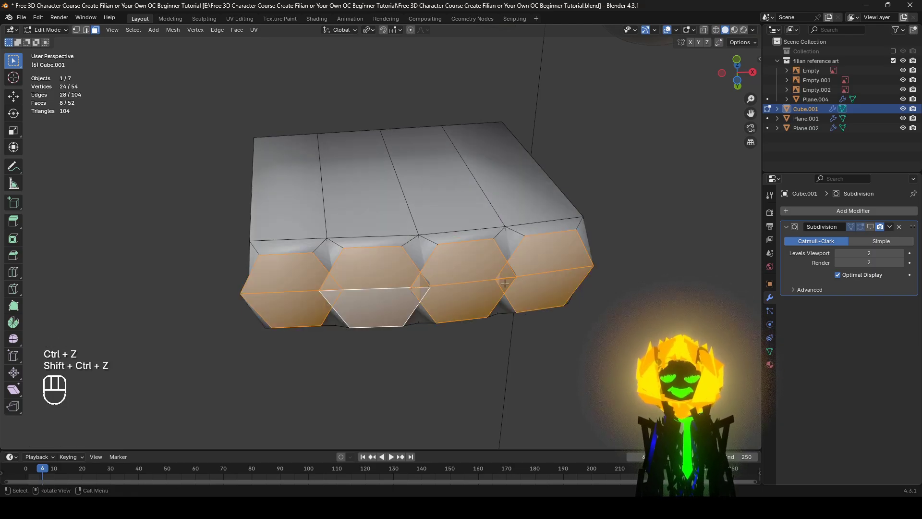
key(ctrl+z)
middle_drag(504, 283, 512, 320)
key(ctrl+shift+z)
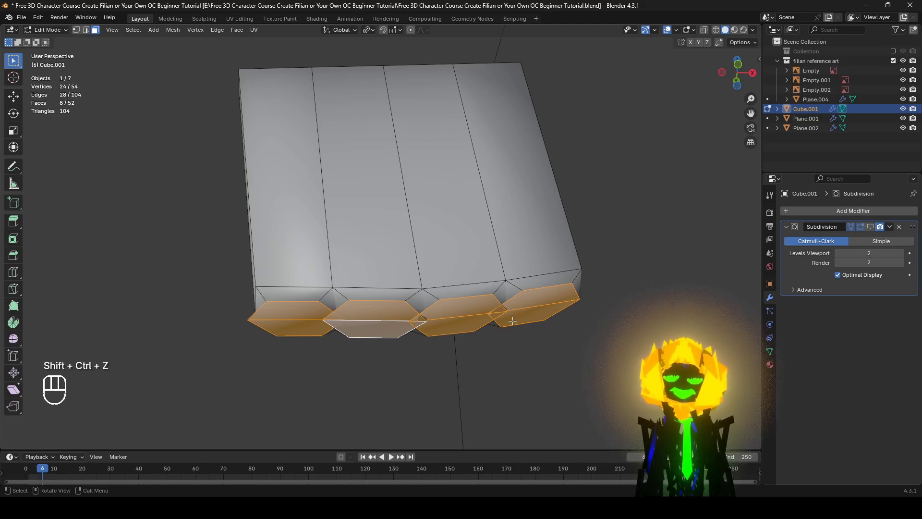
key(ctrl+z)
key(ctrl+shift+z)
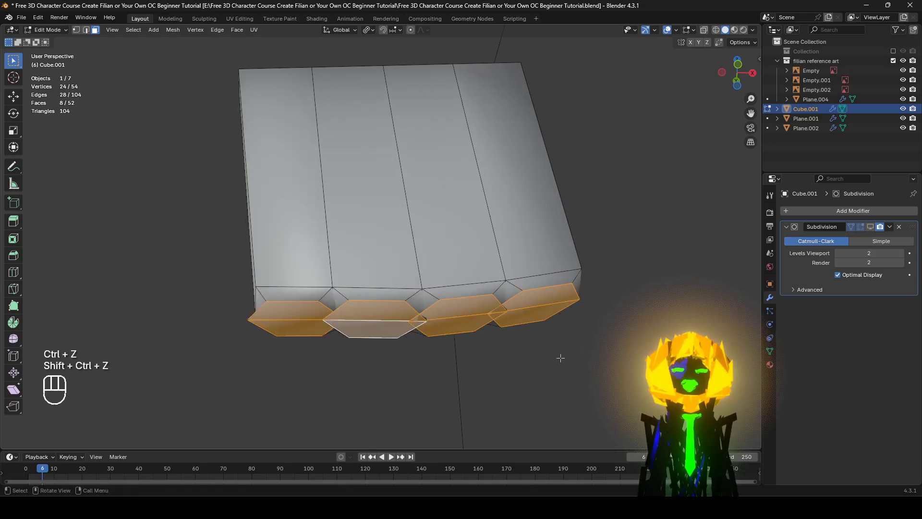
Step: Extrude the four finger bases and move them down along Z over the fingers in the front reference
mouse_move(619, 325)
middle_down()
mouse_move(609, 354)
mouse_move(593, 268)
middle_up()
key(z)
key(e)
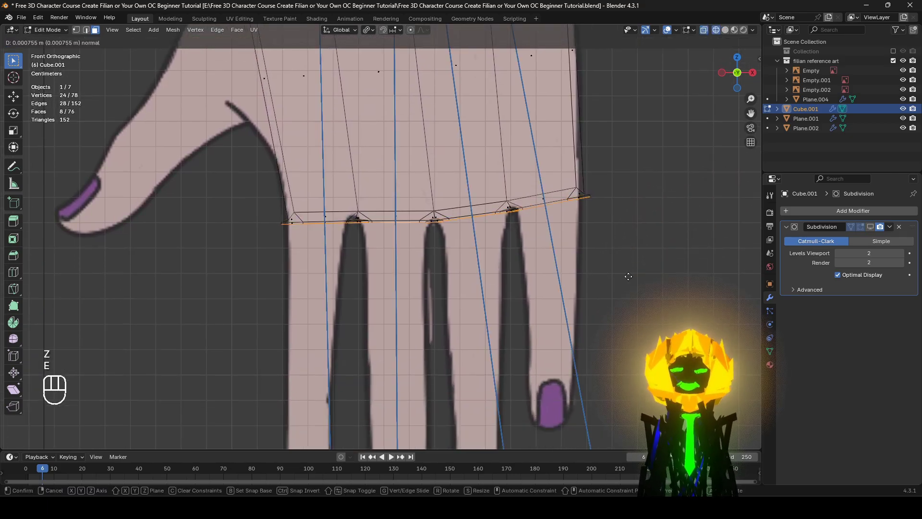
key(Escape)
shift+middle_drag(608, 290, 621, 165)
key(g)
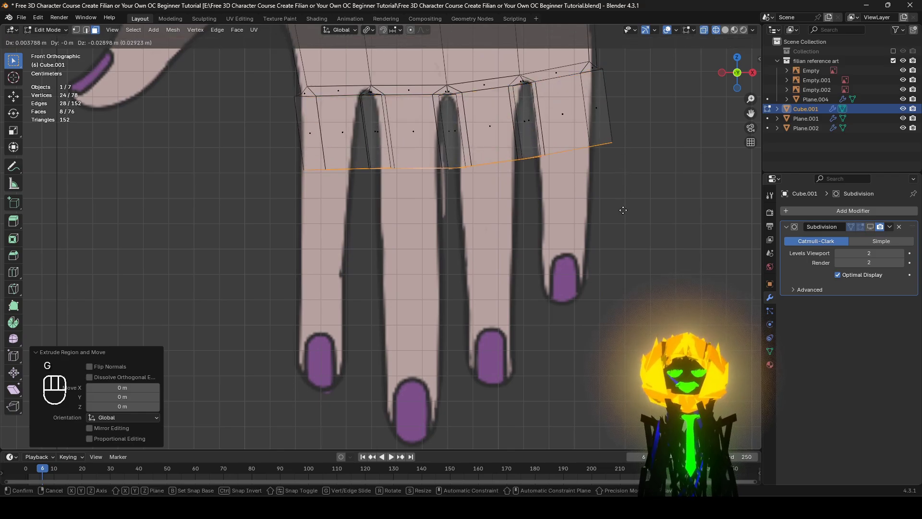
key(z)
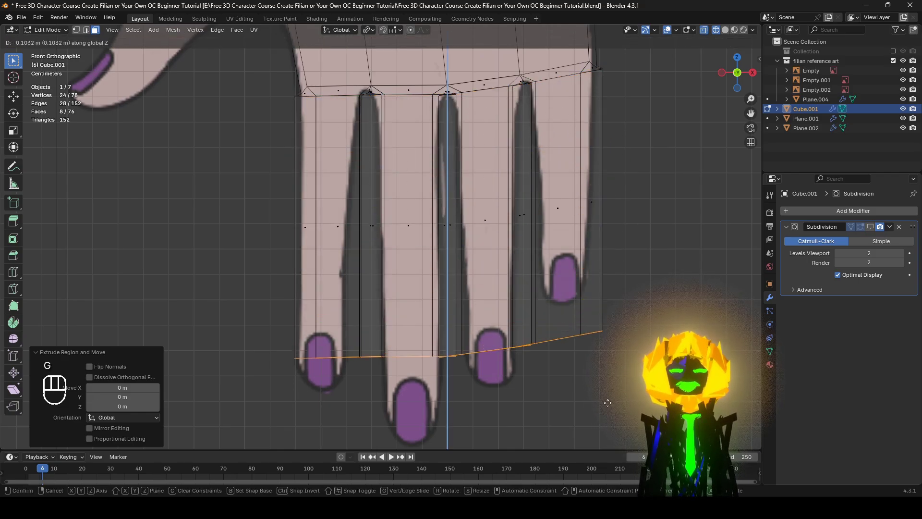
click(614, 44)
Step: Select the index finger's end faces and move, rotate and narrow them to fit the reference fingertip
shift+middle_drag(372, 431, 381, 381)
drag(320, 357, 312, 350)
middle_drag(313, 350, 398, 325)
key(g)
click(424, 343)
key(r)
click(433, 345)
key(s)
click(376, 327)
Step: Fine-tune the rotation and position of the index finger's end against the reference
shift+middle_drag(388, 312, 417, 366)
key(r)
click(439, 354)
key(z)
key(z)
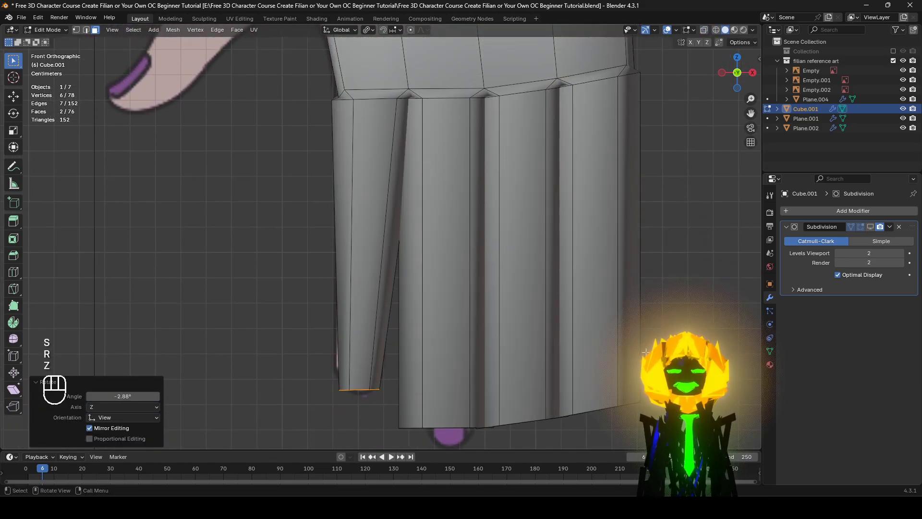
key(g)
click(465, 404)
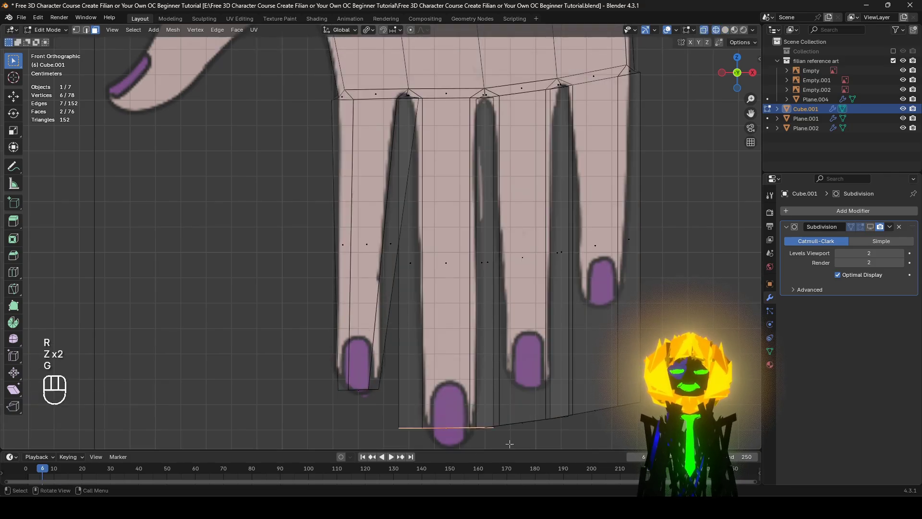
Step: Scale down and shift the middle finger's end faces to match the width of the reference fingertip
key(s)
click(487, 421)
key(g)
click(495, 424)
key(s)
click(494, 425)
Step: Move the ring finger's end faces up to the reference fingertip, rotate them 2.47° and scale them down to fit
drag(510, 412, 495, 400)
key(g)
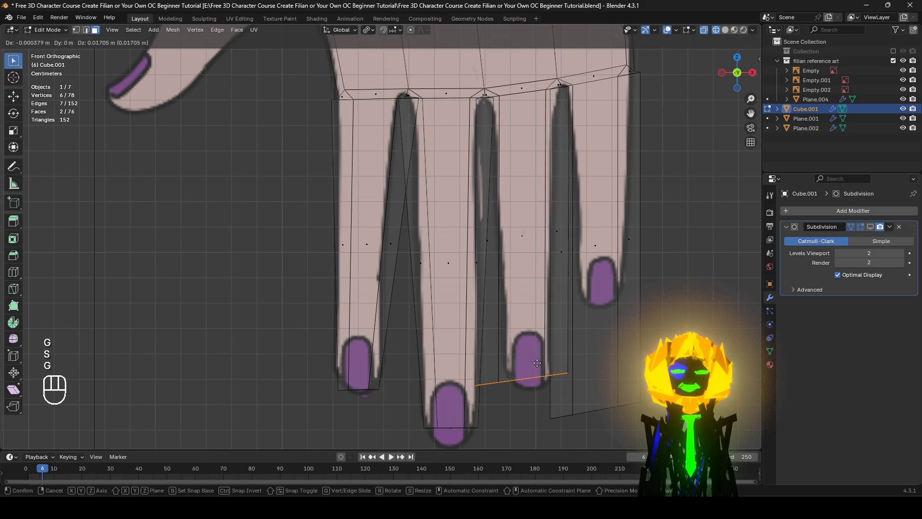
click(494, 360)
key(r)
click(607, 394)
key(s)
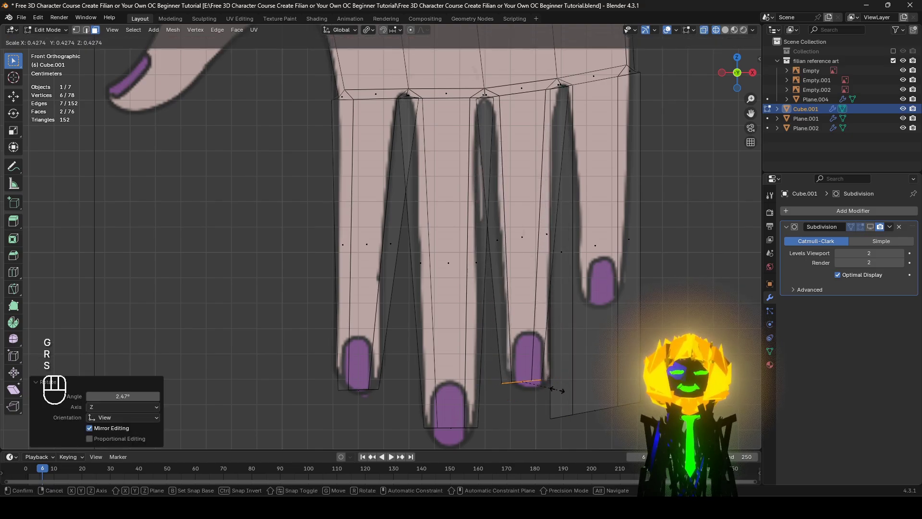
click(562, 385)
key(g)
click(552, 387)
Step: Move the little finger's end faces up to the reference fingertip, then scale and rotate them to fit
drag(658, 436, 561, 388)
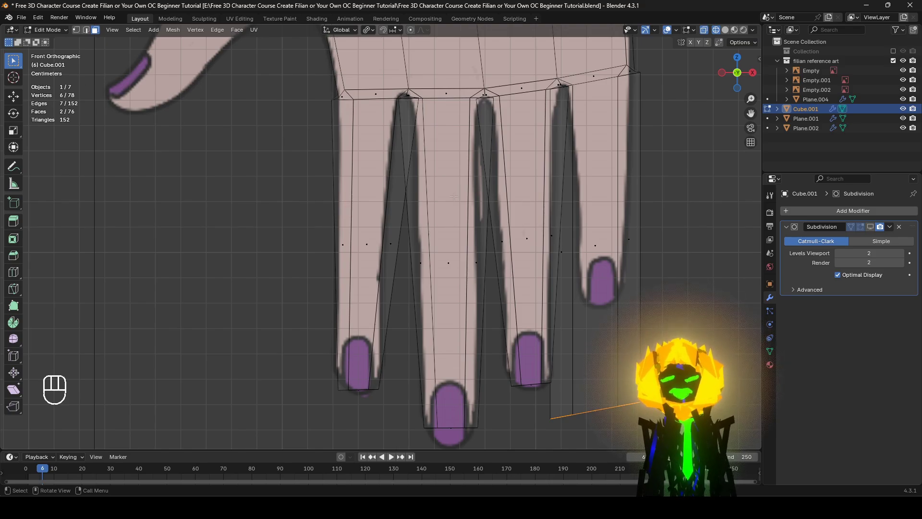
key(g)
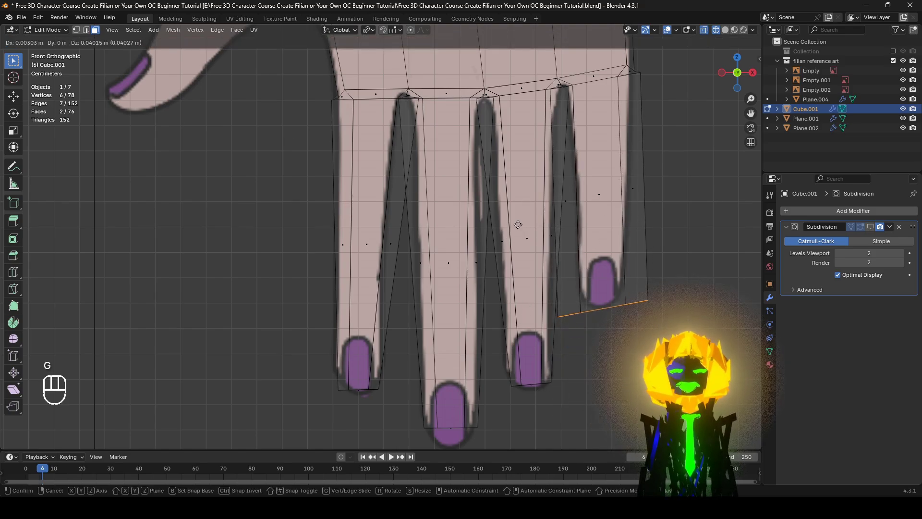
click(690, 333)
key(s)
click(658, 326)
key(r)
click(652, 335)
key(g)
click(651, 327)
Step: Compare the finger bases against the reference with subdivision shown and hidden, in wireframe and solid shading
shift+middle_drag(560, 299, 507, 414)
click(871, 228)
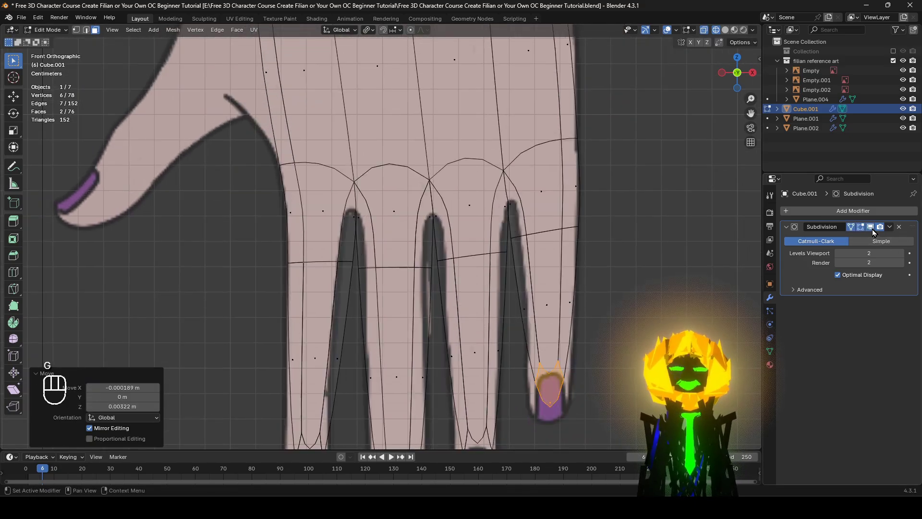
key(z)
key(z)
click(870, 227)
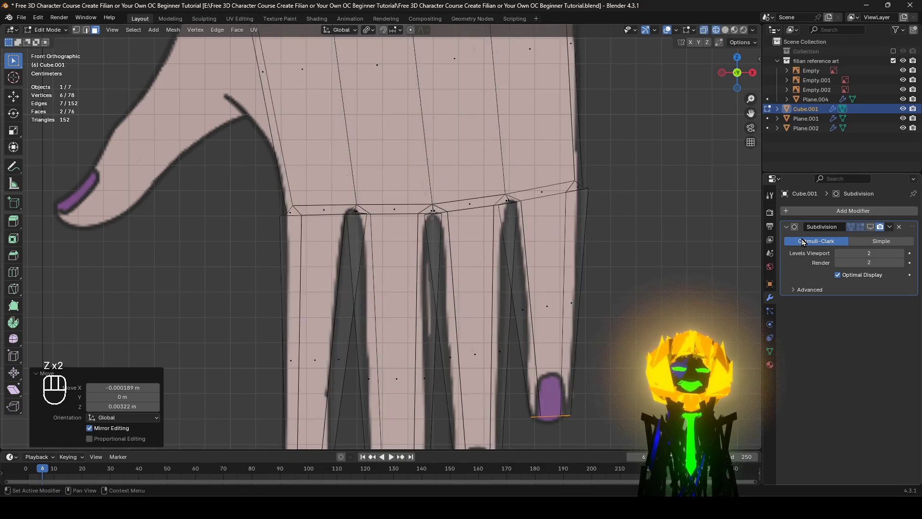
scroll(740, 210, up, 2)
shift+middle_drag(740, 209, 699, 250)
key(z)
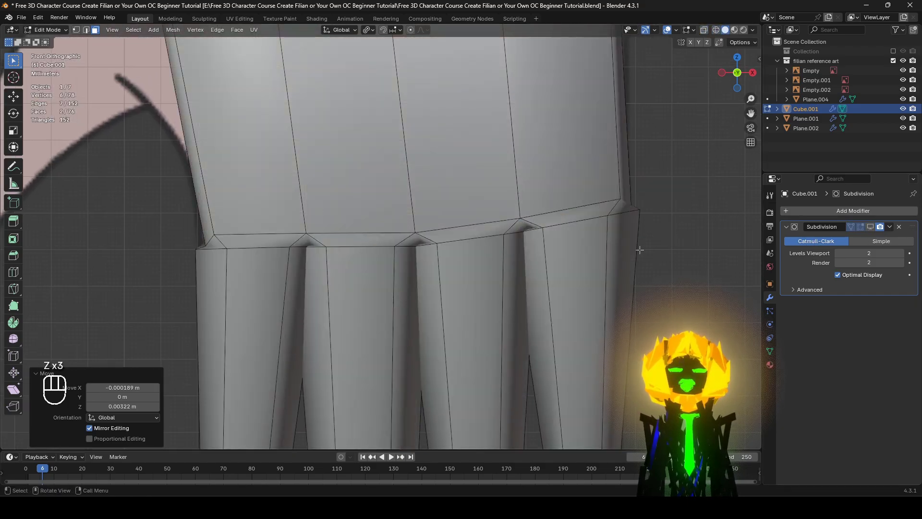
key(z)
scroll(642, 249, down, 3)
click(870, 227)
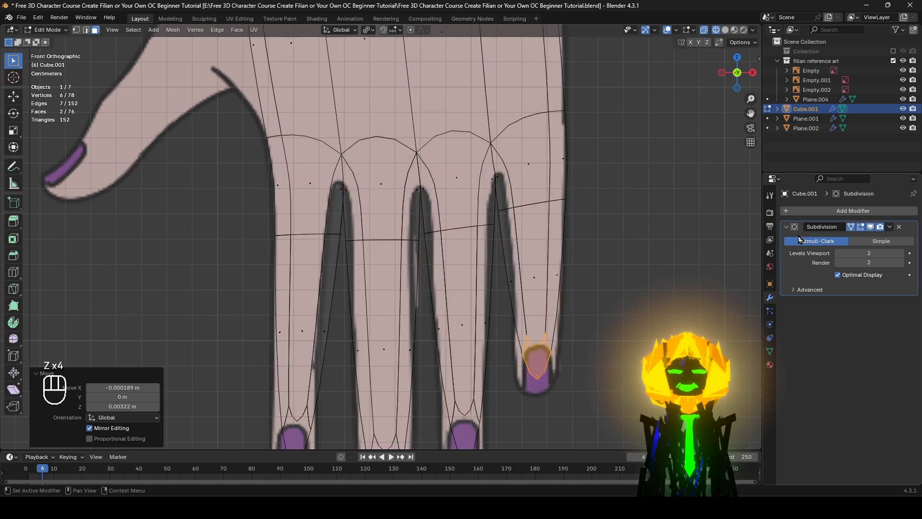
key(z)
shift+middle_drag(184, 225, 268, 246)
key(z)
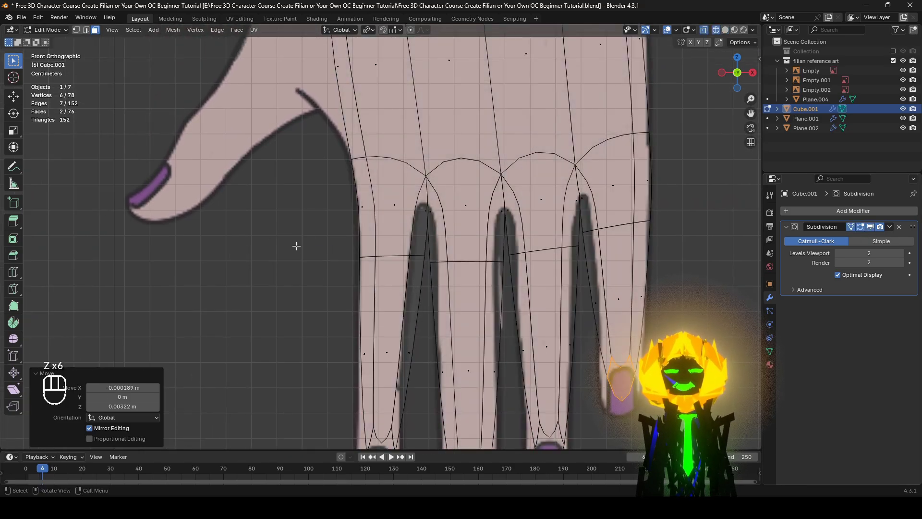
click(870, 227)
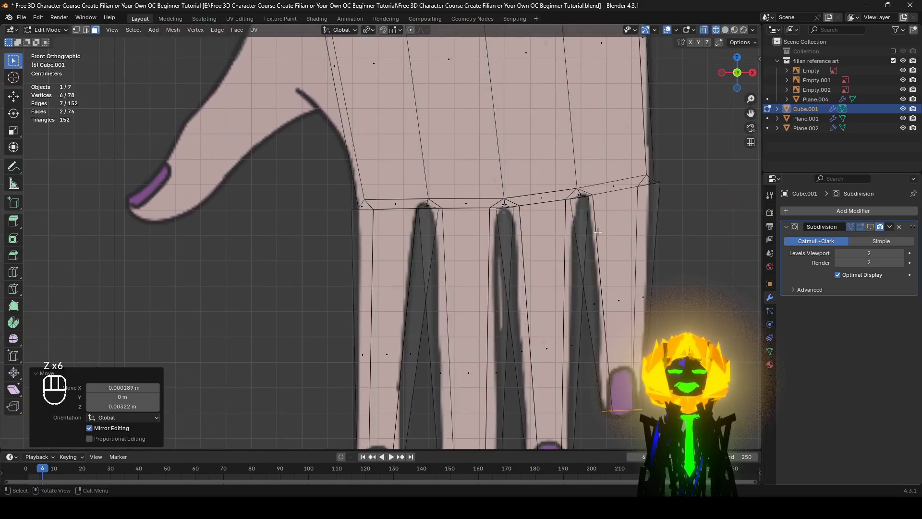
Step: Switch to vertex selection and select the vertices where the index and middle fingers meet, using solid shading
scroll(419, 219, up, 1)
click(76, 30)
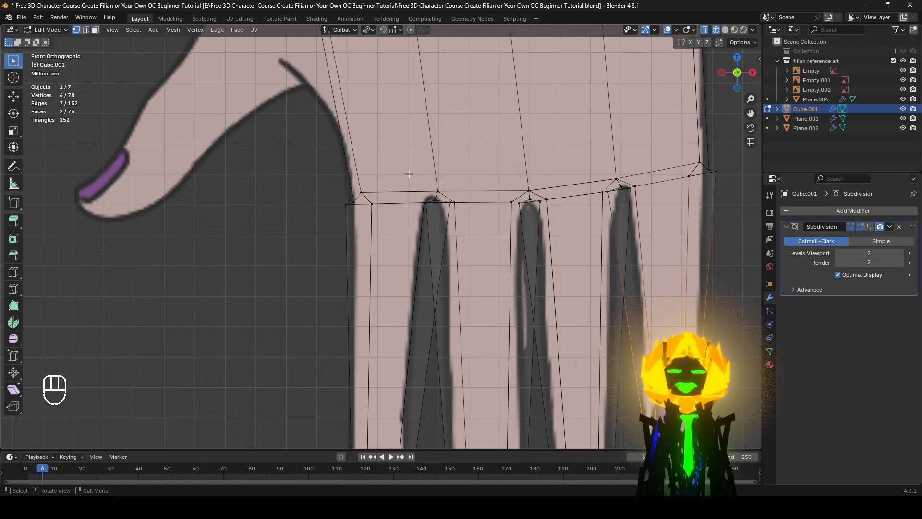
drag(452, 189, 460, 209)
key(shift+z)
scroll(618, 257, down, 2)
shift+middle_drag(617, 257, 621, 231)
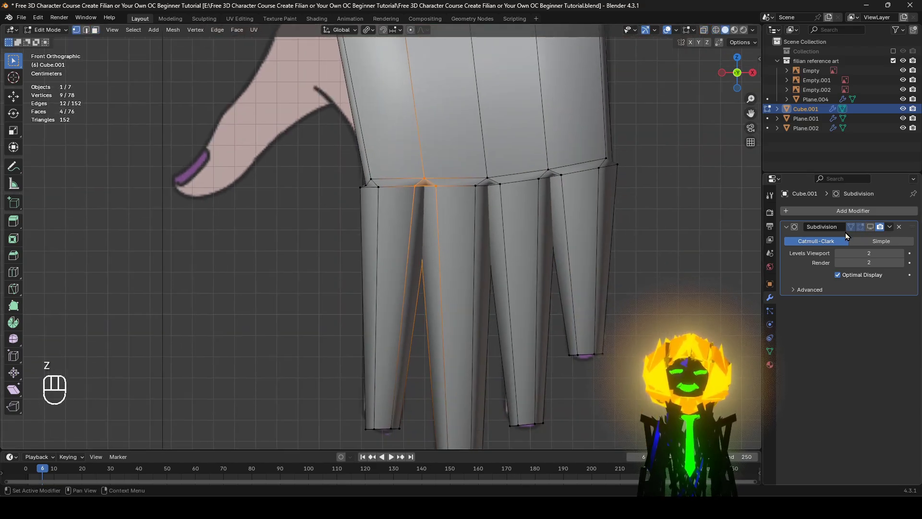
Step: Show the subdivision in the viewport, clear the selection and inspect the smoothed fingers over the reference
click(870, 227)
key(shift+z)
scroll(471, 300, up, 1)
key(z)
click(572, 296)
scroll(653, 322, down, 1)
click(653, 323)
shift+middle_drag(638, 336, 607, 278)
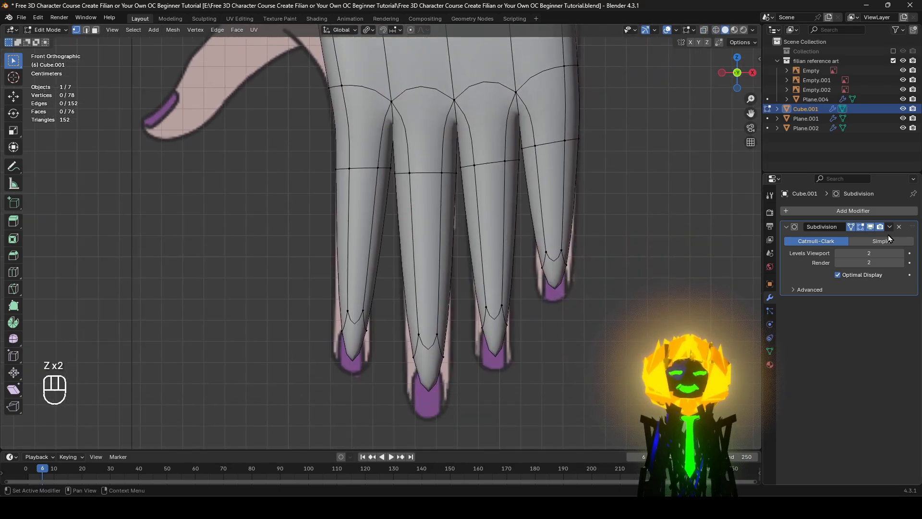
Step: Turn off the subdivision's viewport display and add one centred loop cut around the index finger
click(870, 227)
key(shift+z)
key(shift+z)
middle_drag(525, 360, 451, 358)
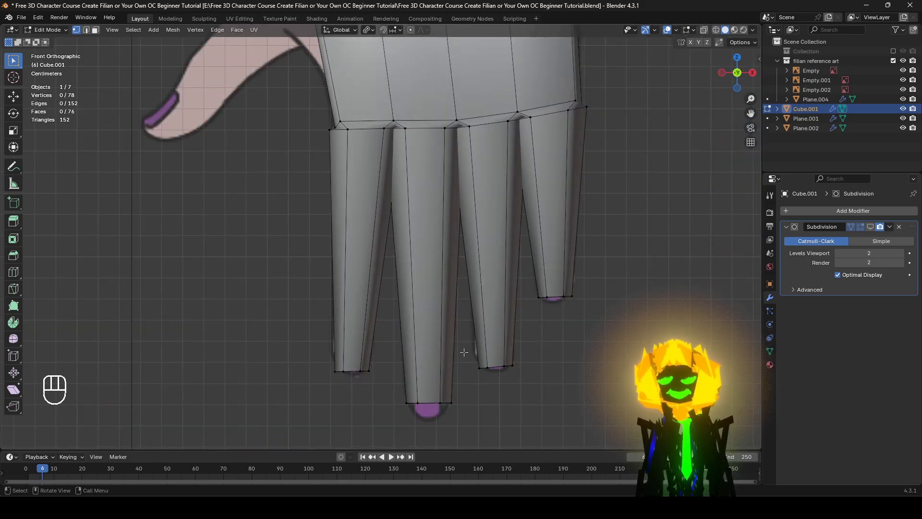
key(ctrl+r)
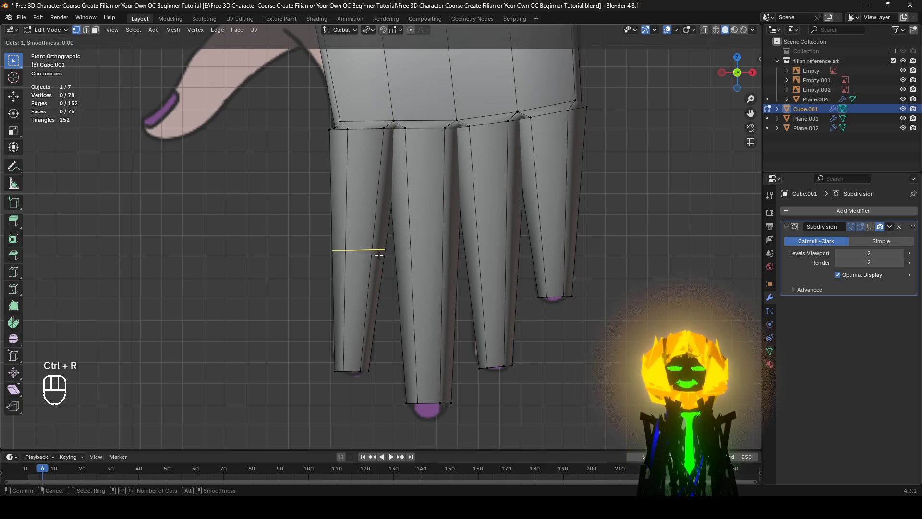
click(379, 253)
right_click(379, 253)
Step: Add one centred loop cut around each of the middle, ring and little fingers
key(ctrl+r)
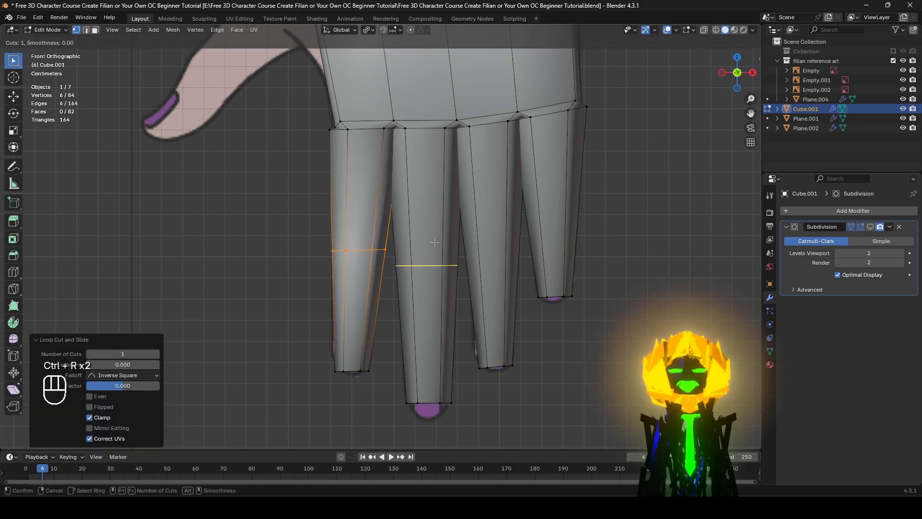
click(446, 268)
click(446, 267)
key(ctrl+r)
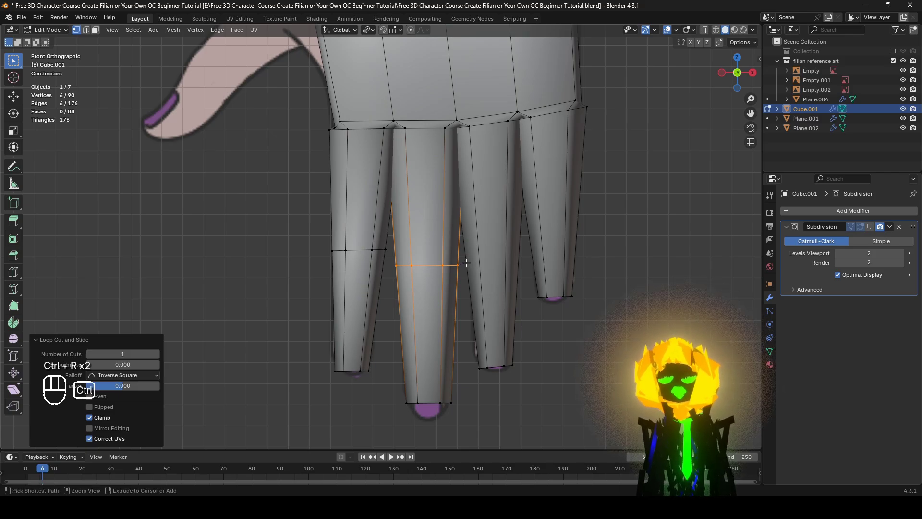
click(486, 238)
right_click(510, 402)
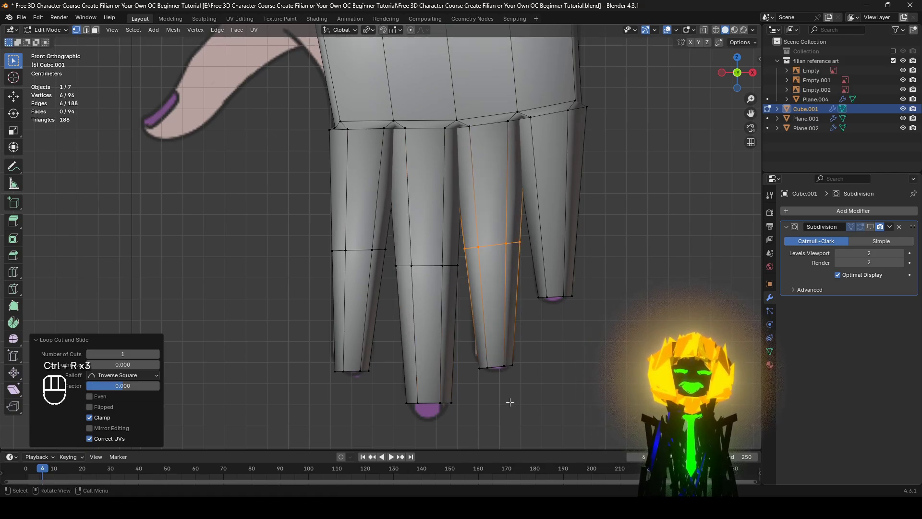
key(ctrl+r)
click(565, 206)
right_click(597, 323)
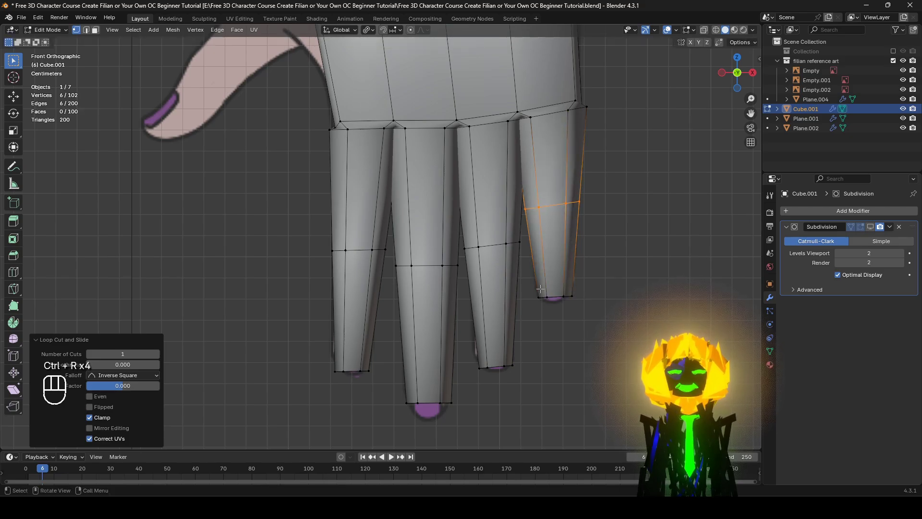
Step: Add the middle loops of the other three fingers to the selection and edge-slide all four loops toward the palm by a factor of 0.100
alt+shift+click(503, 245)
alt+shift+click(421, 267)
alt+shift+click(350, 252)
key(g)
key(g)
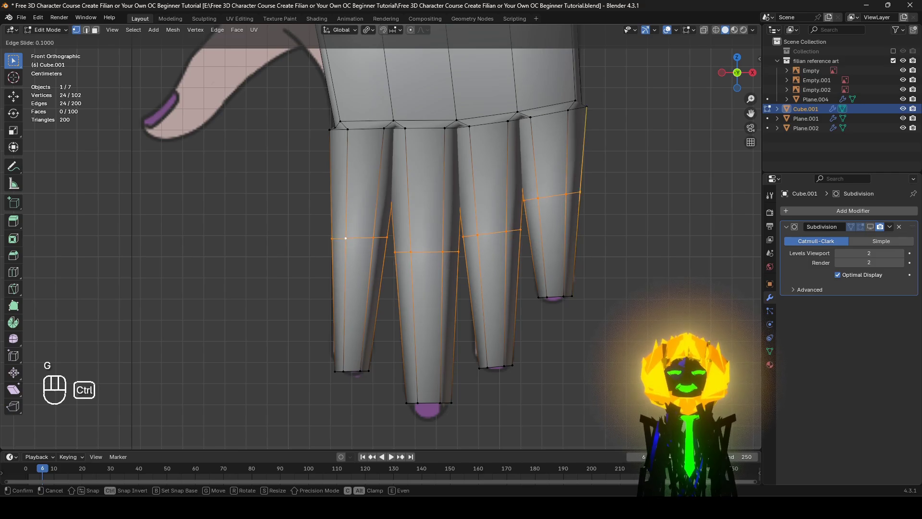
click(632, 343)
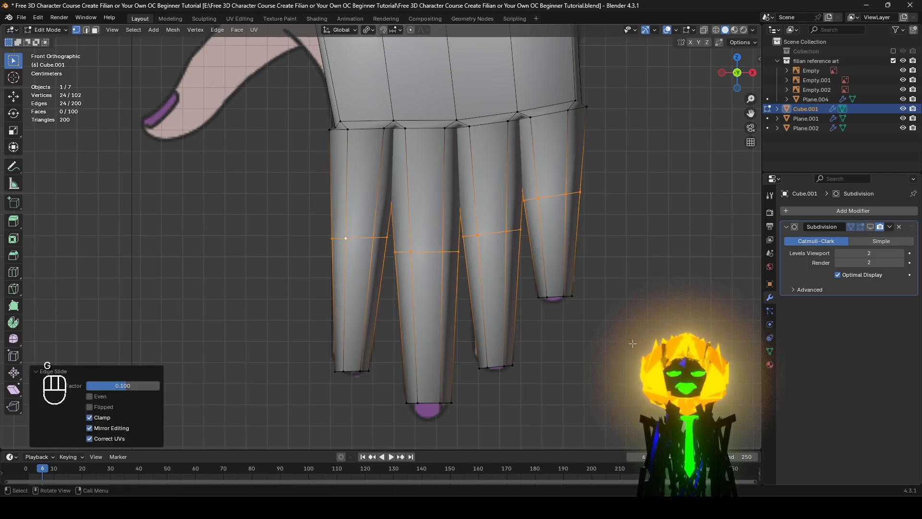
Step: Add one centred loop cut between the middle loop and the tip on the index and middle fingers
key(ctrl+r)
click(365, 283)
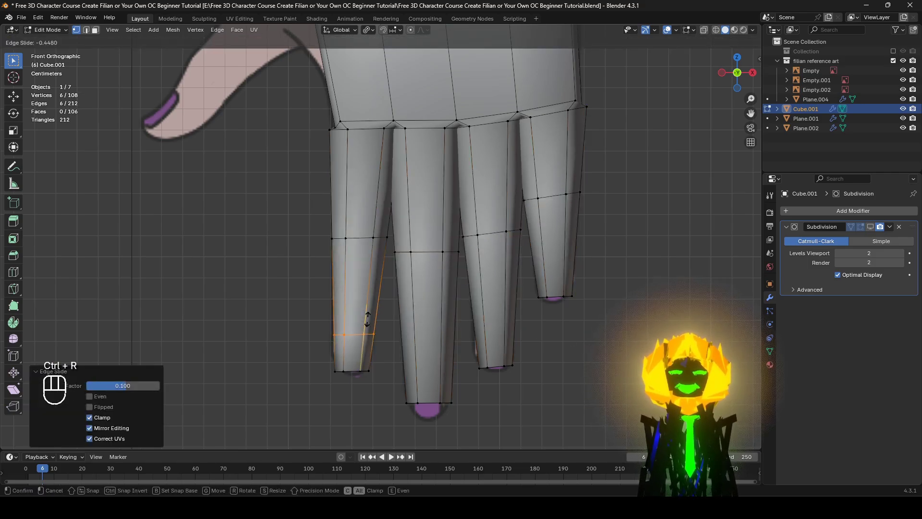
right_click(393, 333)
key(ctrl+r)
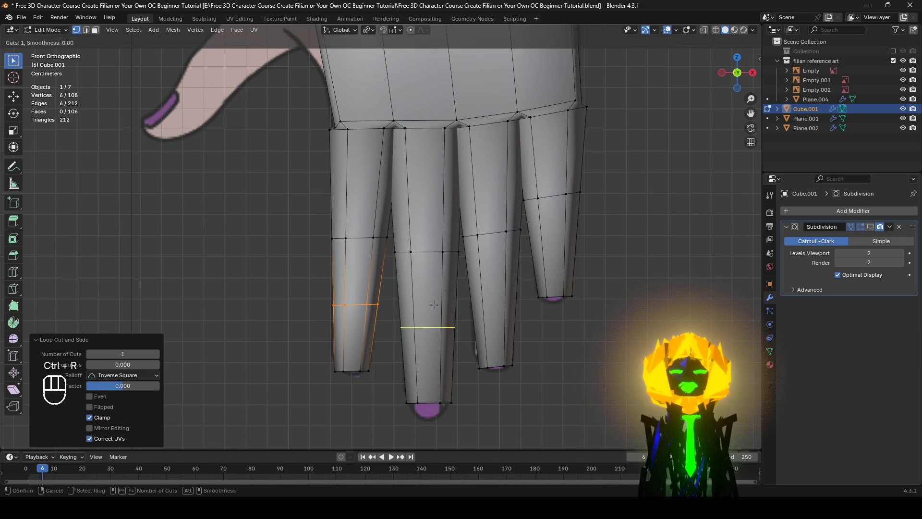
click(434, 305)
right_click(481, 349)
Step: Add one centred loop cut between the middle loop and the tip on the ring and little fingers
key(ctrl+r)
click(513, 289)
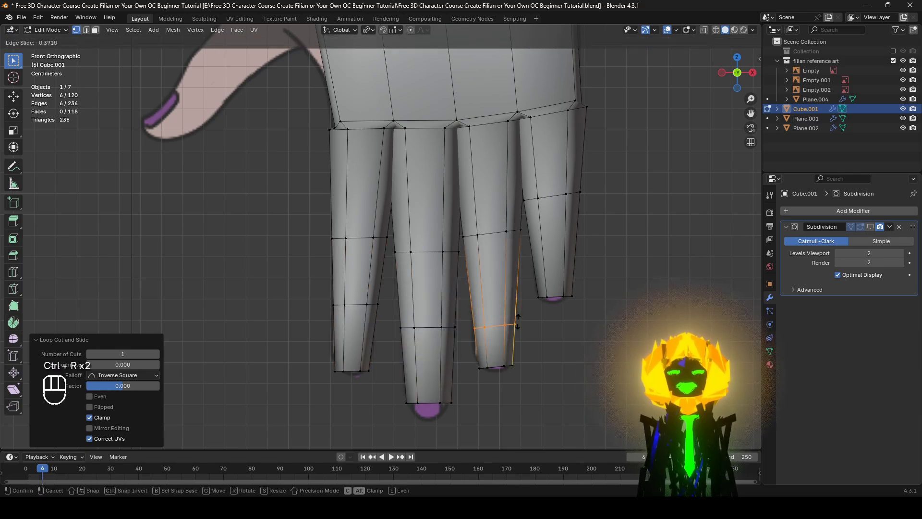
right_click(537, 367)
key(ctrl+r)
click(559, 249)
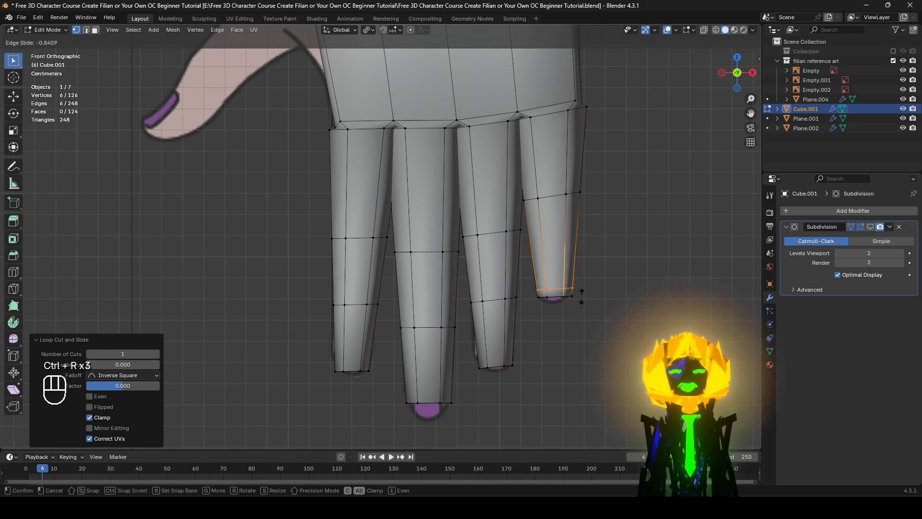
right_click(582, 331)
Step: Add another centred loop cut in the end segment of the index and middle fingers, nearest the fingertip
shift+scroll(433, 298, down, 4)
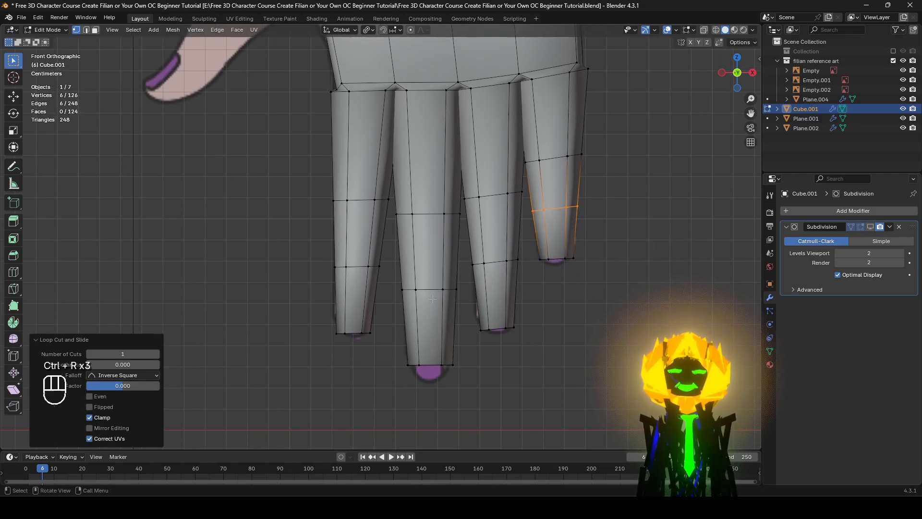
scroll(385, 317, up, 1)
key(ctrl+r)
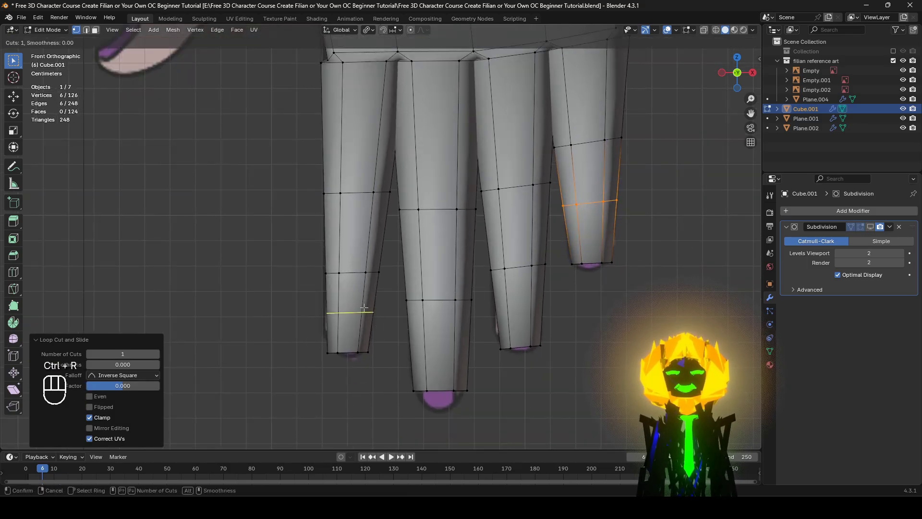
click(364, 307)
right_click(403, 363)
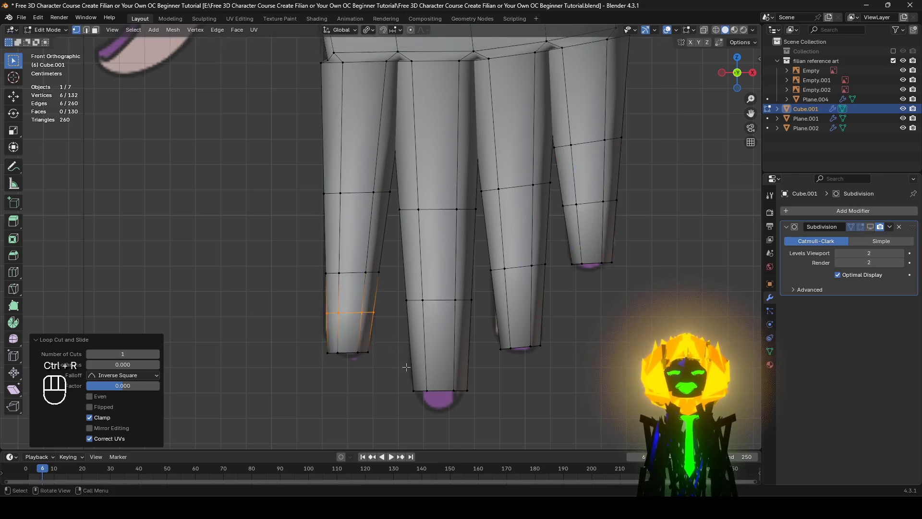
key(ctrl+r)
click(449, 346)
right_click(451, 345)
Step: Add another centred loop cut in the end segment of the ring and little fingers, nearest the fingertip
key(ctrl+r)
click(536, 304)
right_click(538, 376)
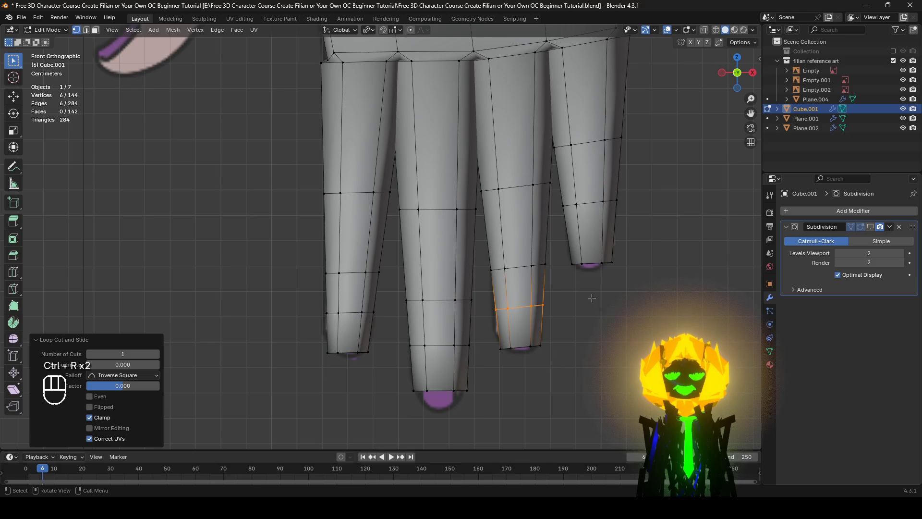
key(ctrl+r)
click(602, 250)
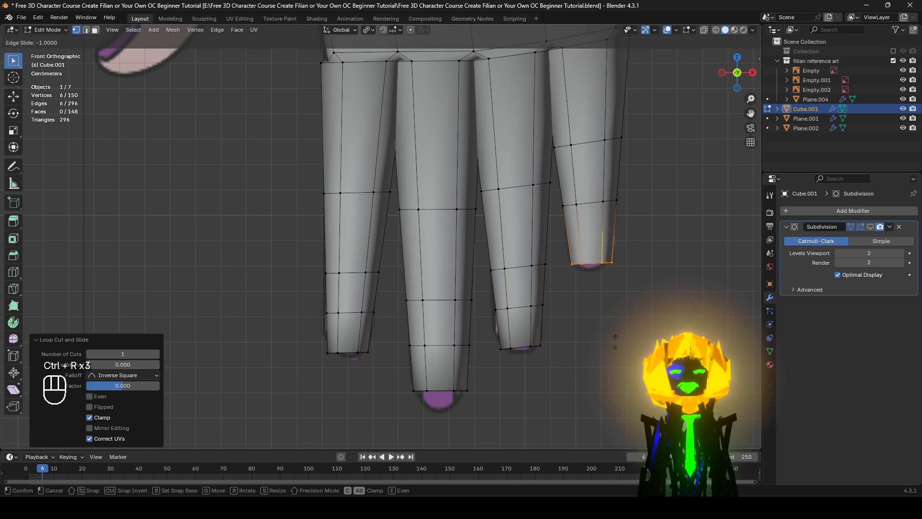
right_click(612, 353)
Step: Show the subdivision in the viewport and turn on X-ray to see the reference fingertips through the mesh
scroll(263, 185, up, 2)
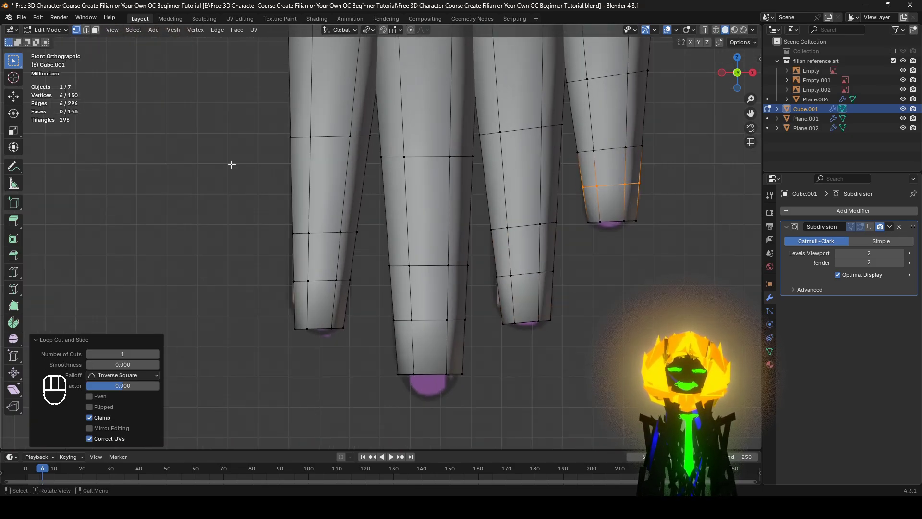
key(alt+z)
key(alt+z)
key(alt+z)
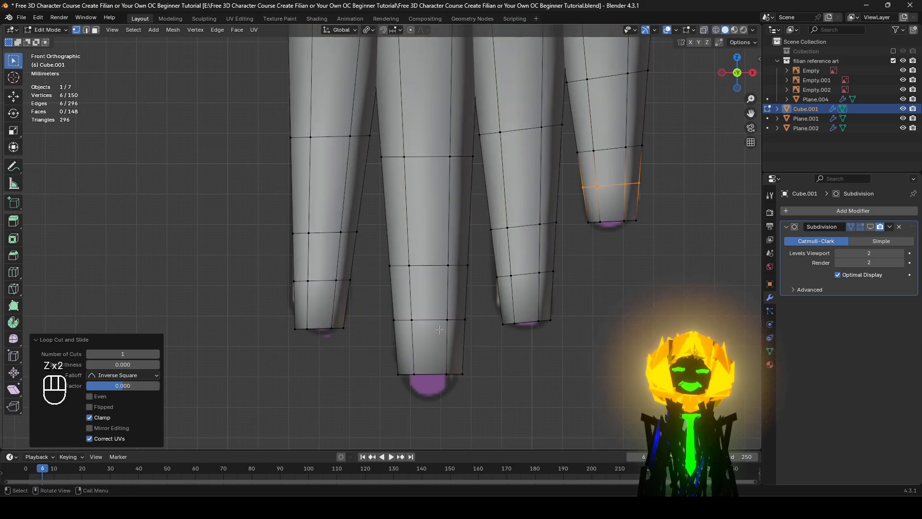
shift+middle_drag(503, 238, 500, 286)
key(z)
click(393, 320)
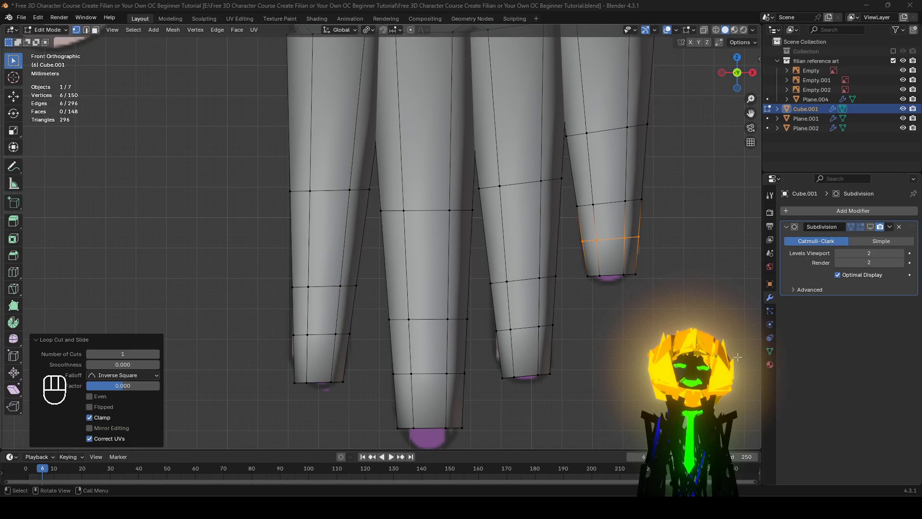
scroll(603, 305, down, 1)
click(870, 226)
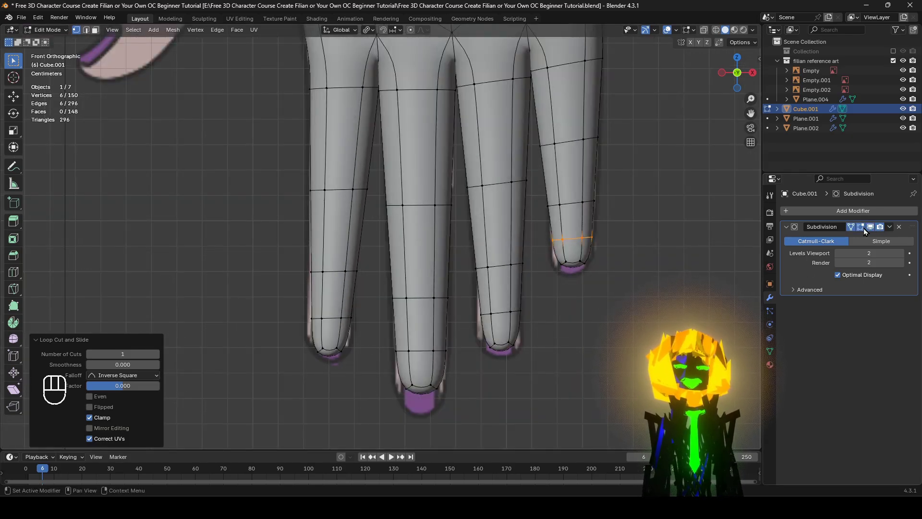
key(alt+z)
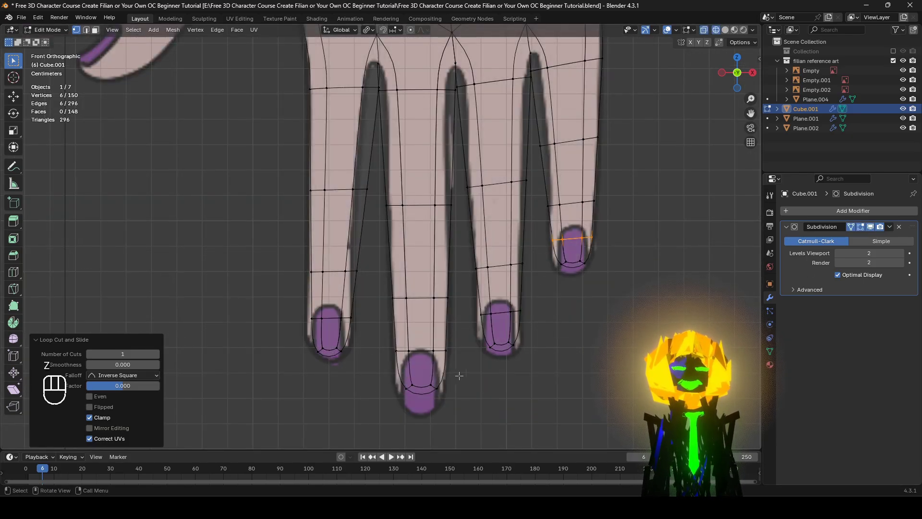
Step: Box-select the end vertices of the index and middle fingers and move them down to the reference fingertips
drag(376, 379, 309, 334)
drag(454, 416, 383, 373)
key(g)
click(389, 399)
Step: Move the ring finger's end vertices down to the reference, and the little finger's by about -0.0025 m in Z
drag(543, 376, 473, 325)
key(g)
click(473, 331)
drag(631, 299, 545, 248)
key(g)
click(545, 254)
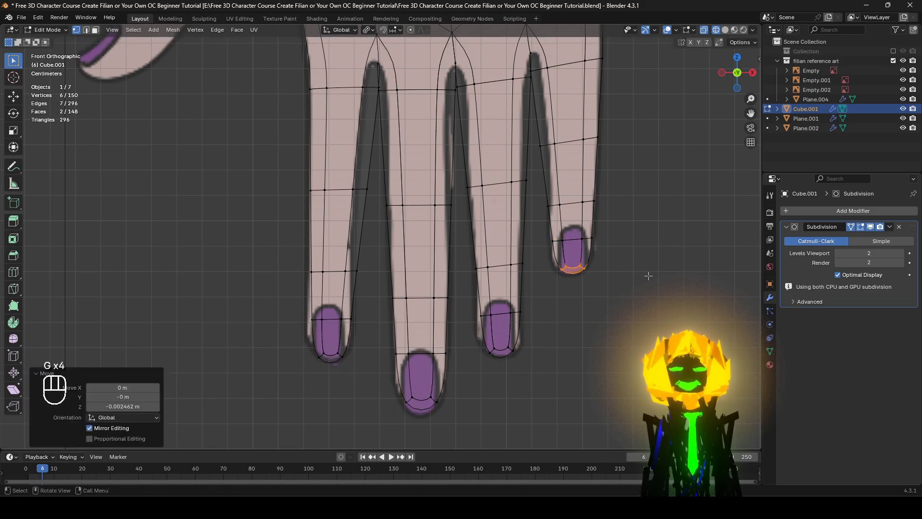
Step: Return to solid shading and turn off the subdivision's viewport display
key(z)
click(870, 226)
shift+middle_drag(584, 215, 603, 311)
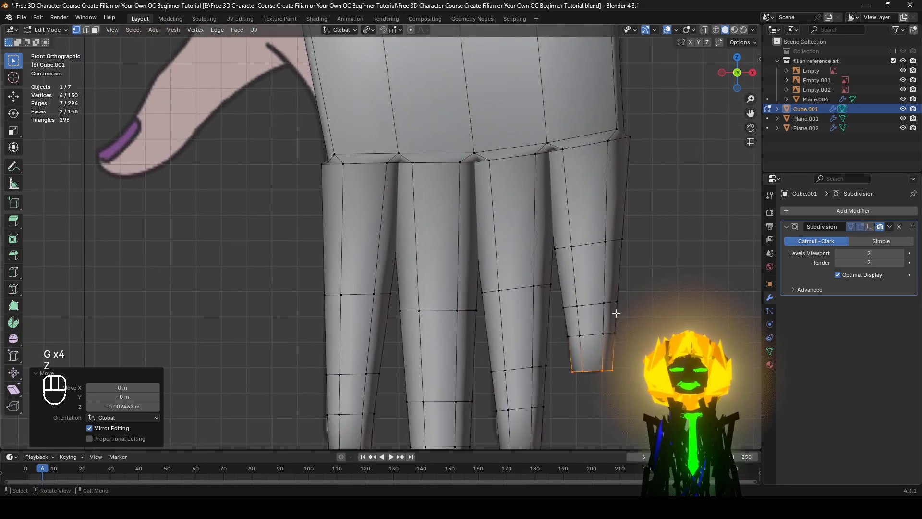
scroll(368, 401, down, 1)
shift+middle_drag(489, 363, 466, 337)
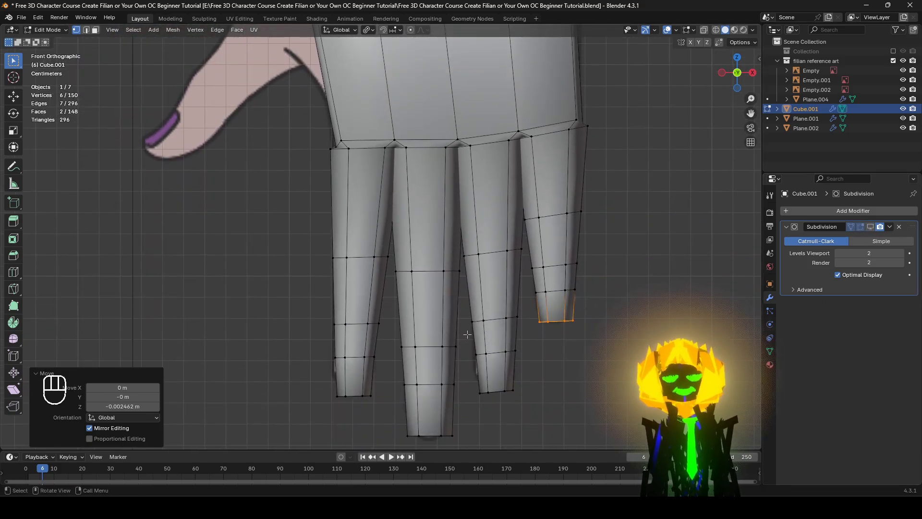
Step: In edge selection, bevel the two joint loops on each of the four fingers with one segment, about 0.00177 m wide, and preview the smoothing
alt+click(356, 326)
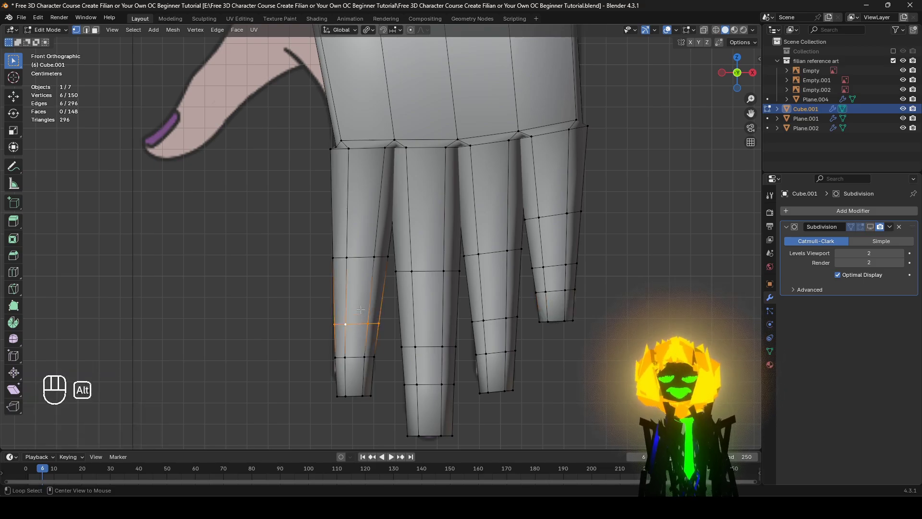
alt+shift+click(374, 259)
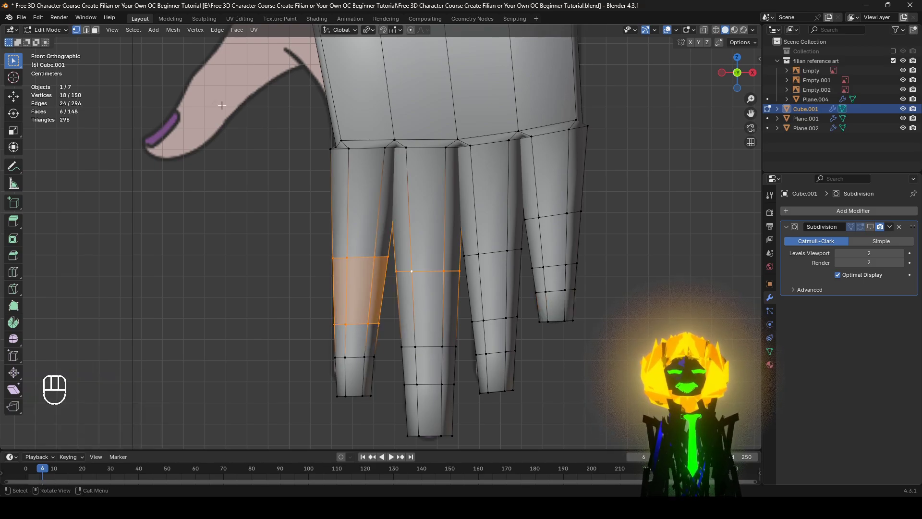
click(87, 30)
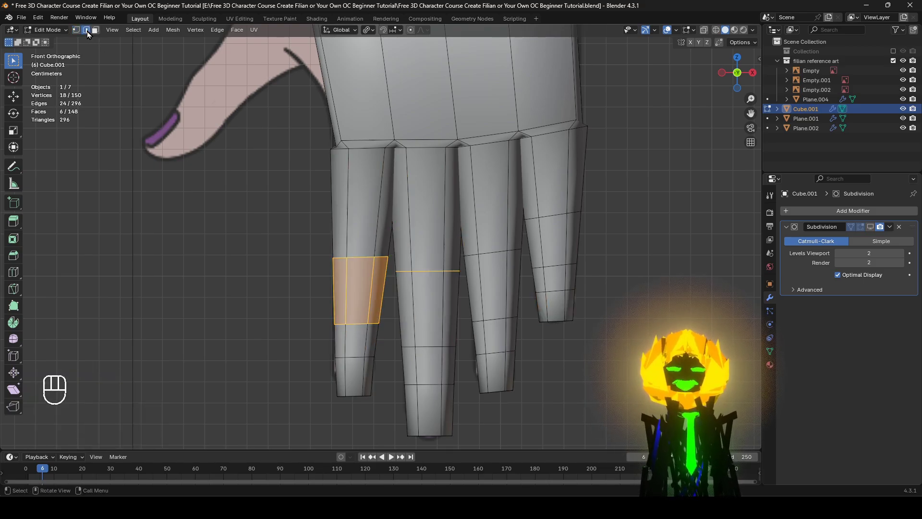
key(alt+a)
alt+shift+click(357, 322)
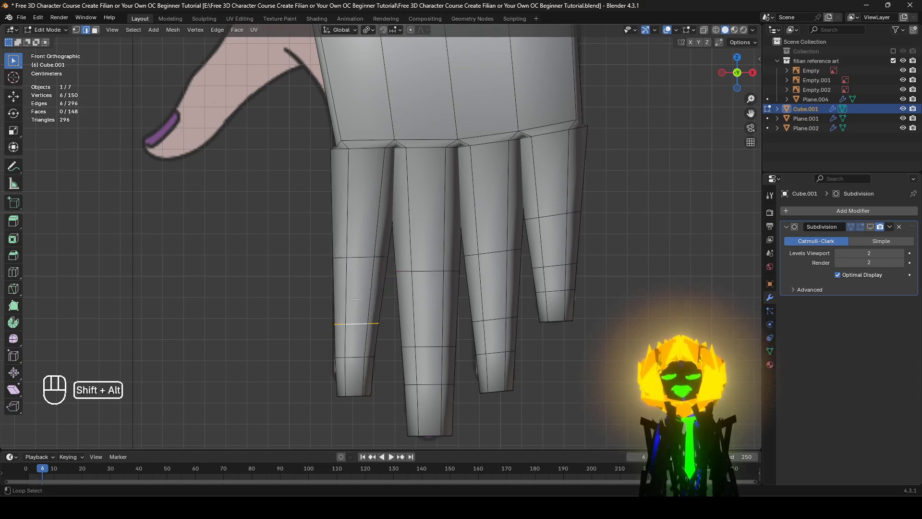
alt+shift+click(364, 257)
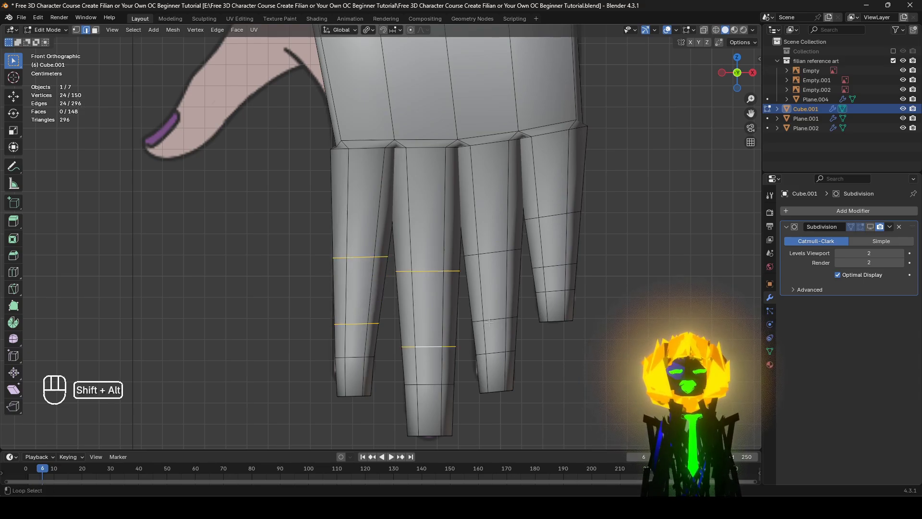
alt+shift+click(554, 265)
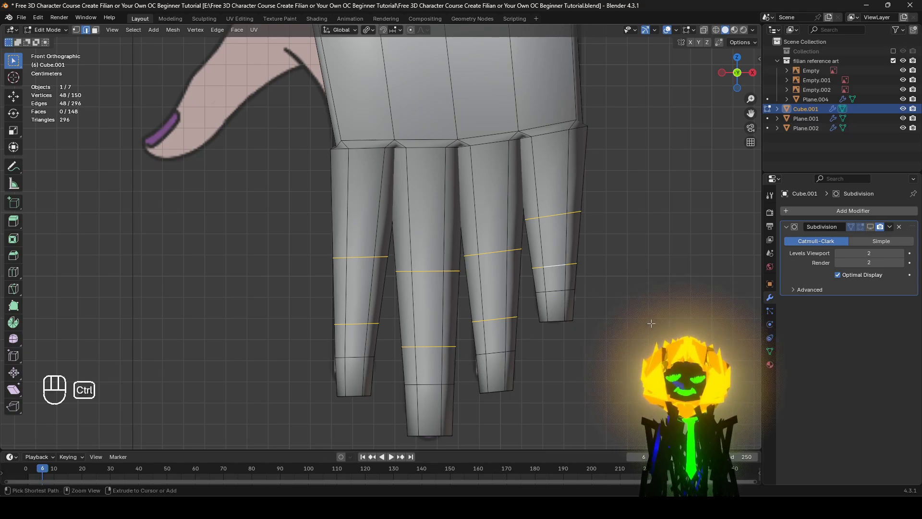
key(ctrl+b)
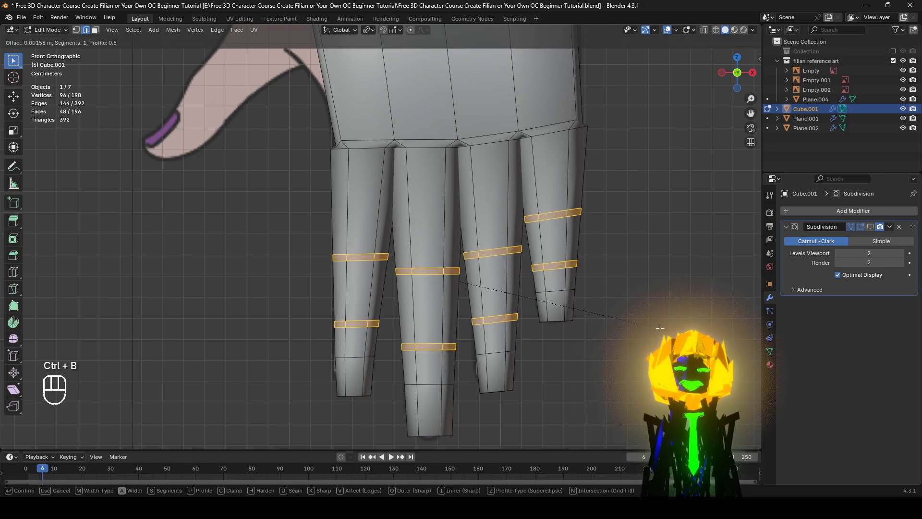
click(659, 332)
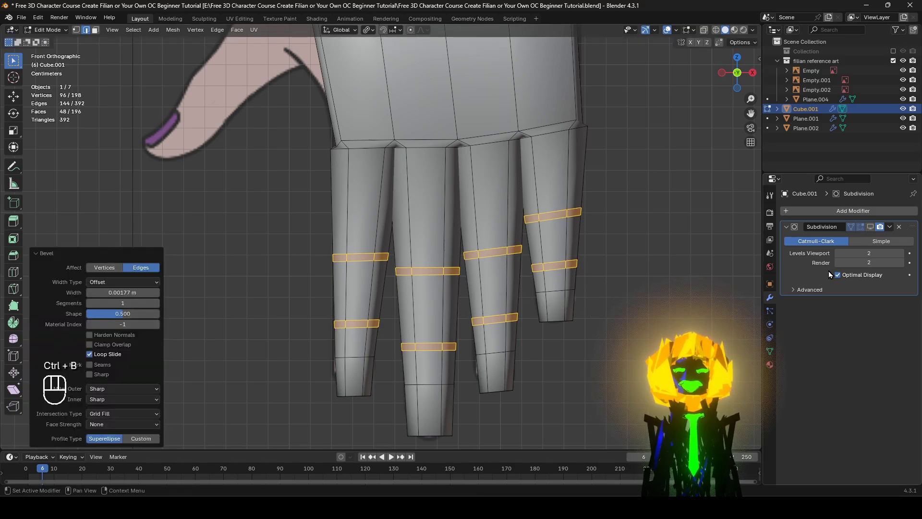
click(871, 228)
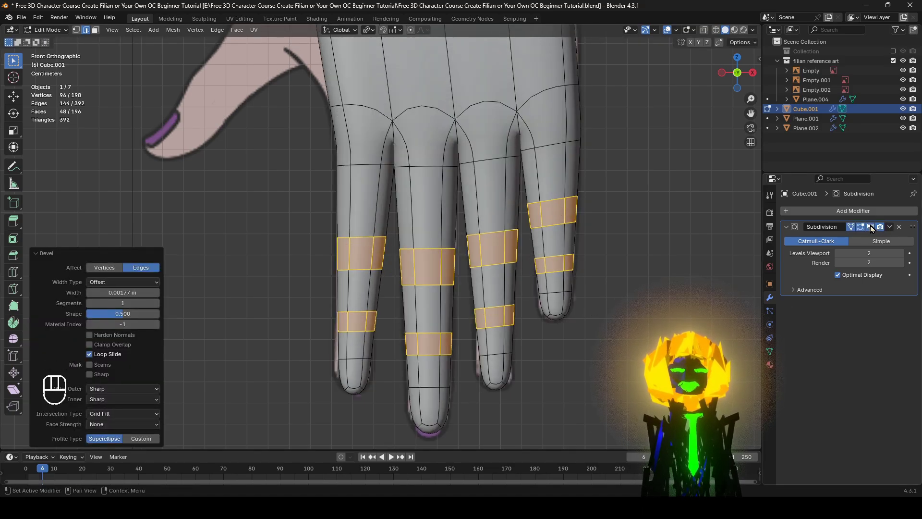
click(870, 227)
Step: Select the upper edge loop of every bevelled joint on all four fingers and show the subdivision in the left side view
middle_drag(480, 346, 499, 357)
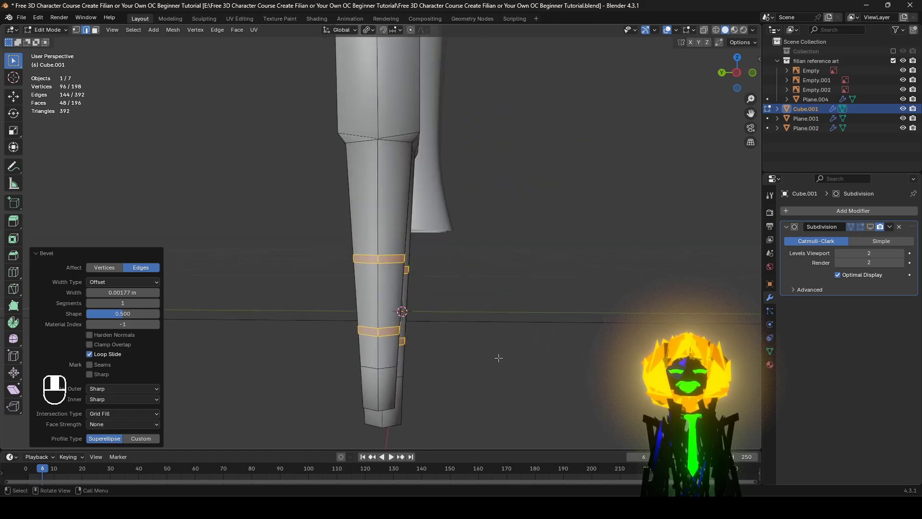
alt+click(392, 254)
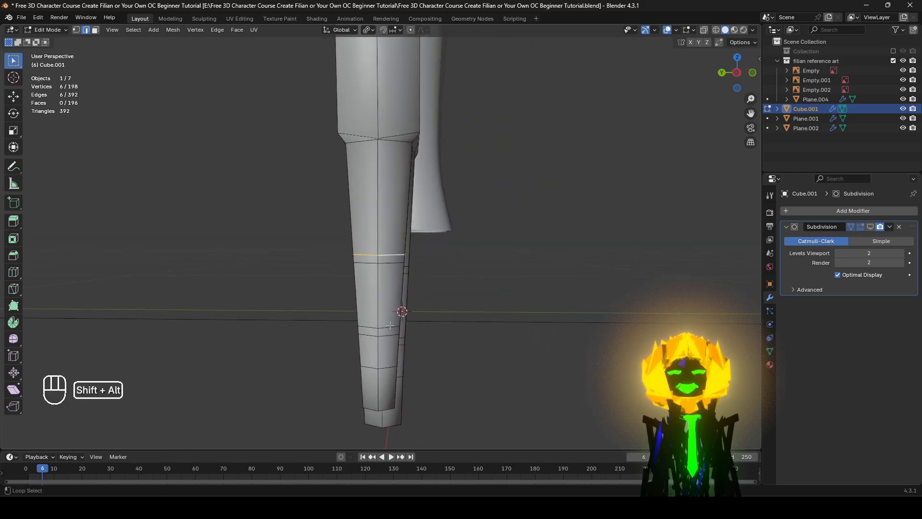
alt+shift+click(389, 327)
middle_drag(444, 333, 420, 270)
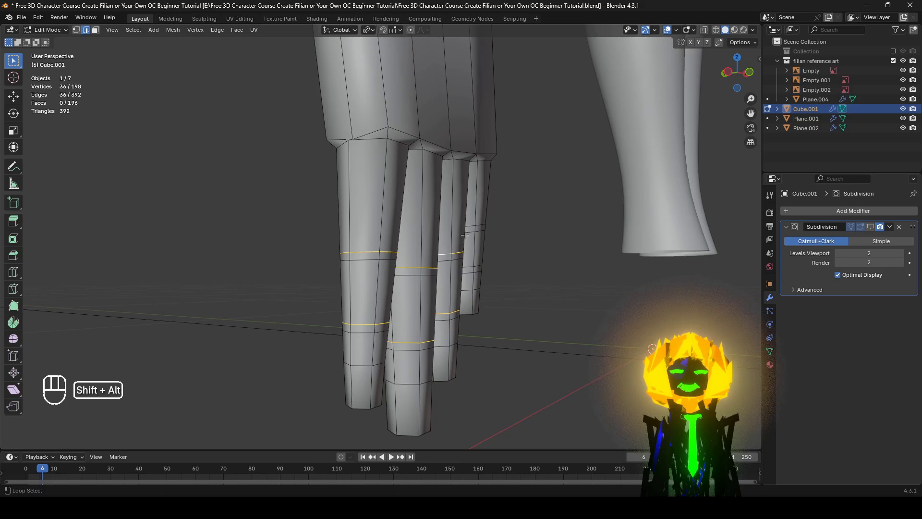
alt+shift+click(468, 266)
middle_drag(440, 291, 480, 296)
click(859, 227)
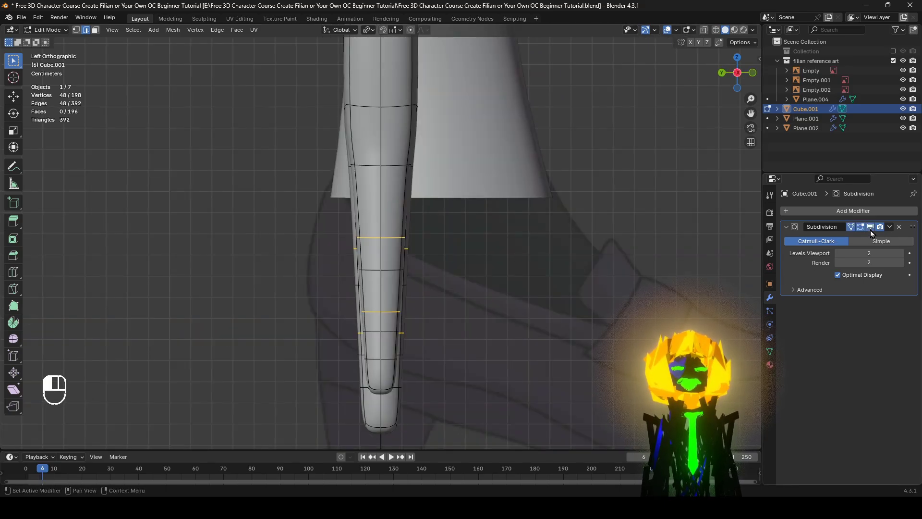
key(g)
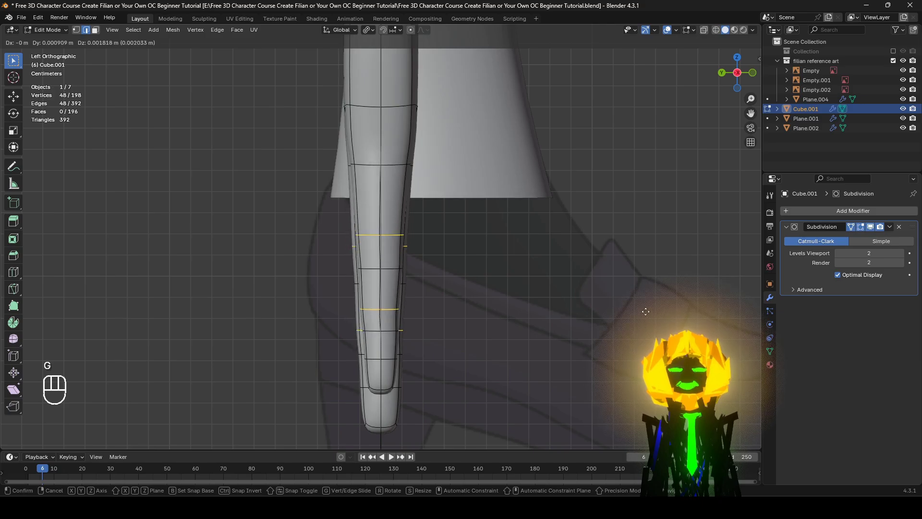
right_click(645, 312)
scroll(505, 342, up, 1)
key(g)
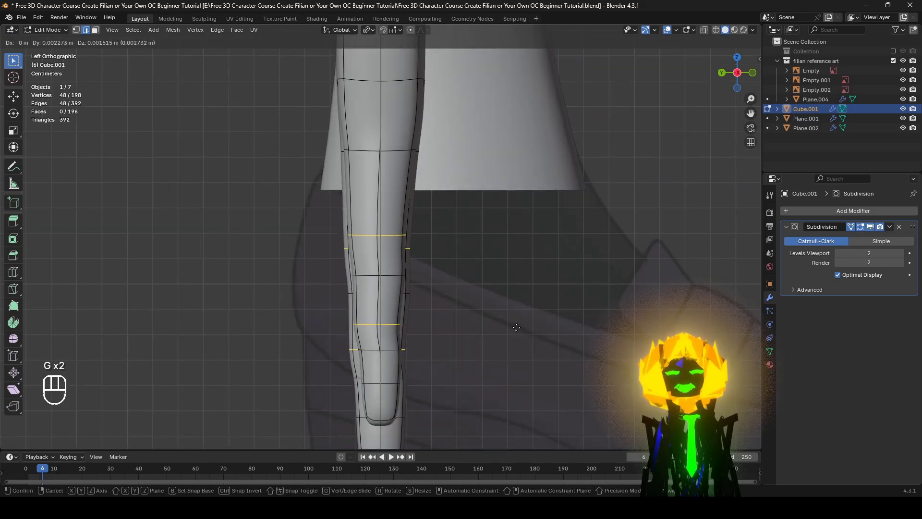
right_click(516, 325)
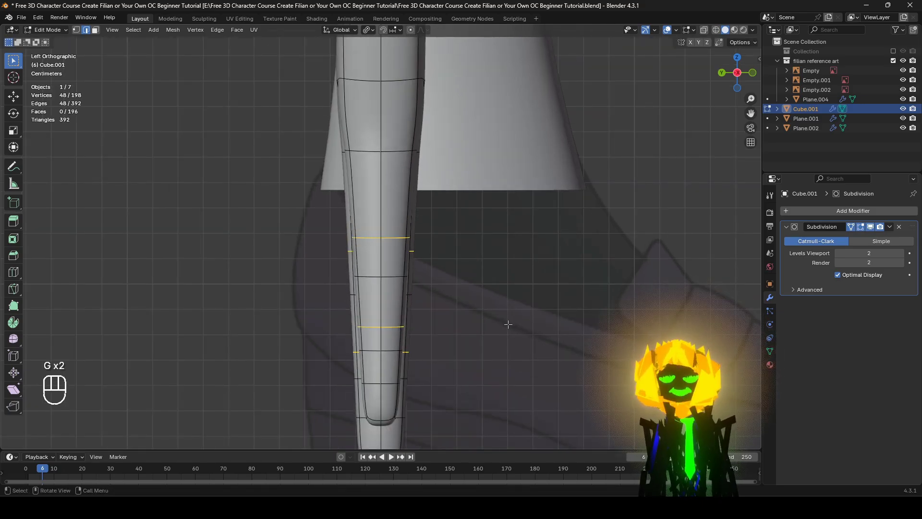
Step: Scale the selected joint loops by 1.171 in Y, and move them about 0.0011 m in Y and 0.0019 m in Z
key(s)
key(y)
click(529, 333)
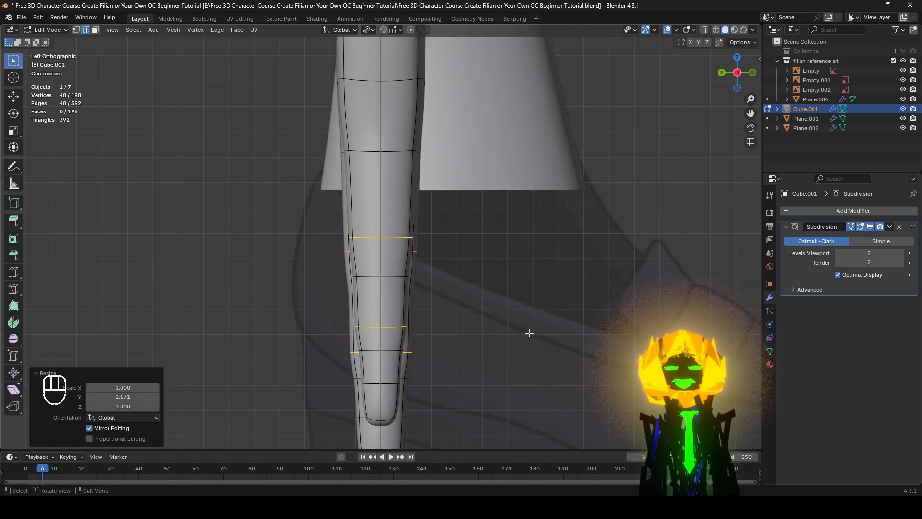
key(g)
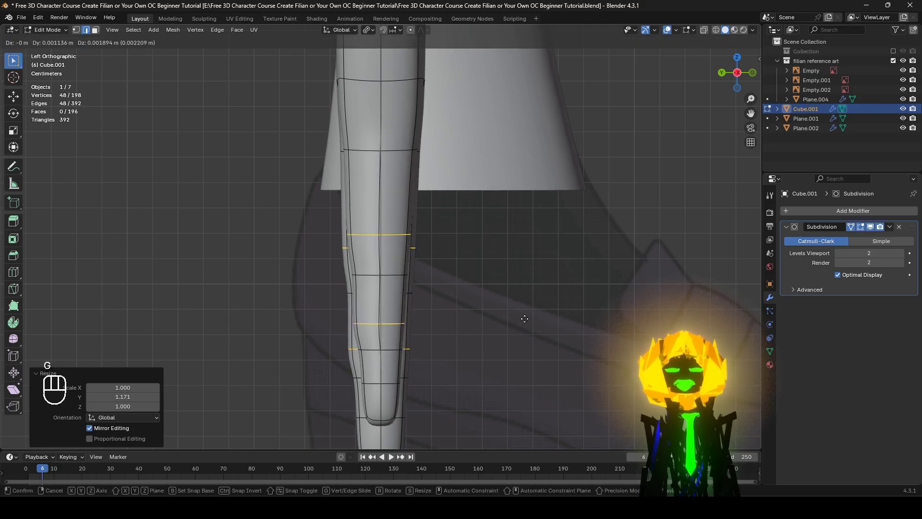
click(525, 319)
middle_drag(525, 319, 500, 349)
shift+middle_drag(372, 173, 370, 248)
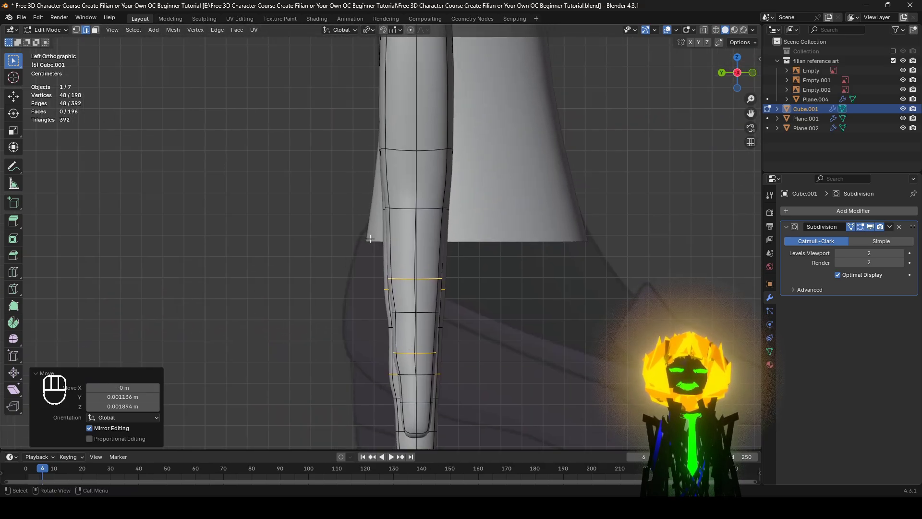
Step: Move the palm-side edges of the base loops on all four fingers to adjust the profile where the fingers meet the palm
click(387, 209)
key(g)
click(476, 263)
middle_drag(477, 263, 508, 272)
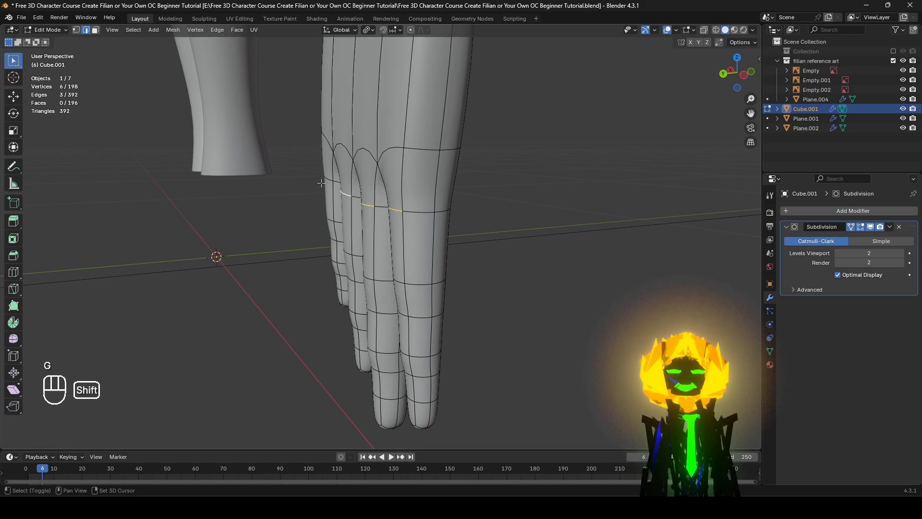
alt+middle_drag(430, 253, 479, 219)
key(g)
click(483, 244)
click(473, 276)
middle_drag(471, 283, 438, 305)
mouse_move(439, 304)
shift+middle_down()
mouse_move(444, 275)
mouse_move(450, 289)
mouse_move(432, 298)
shift+middle_up()
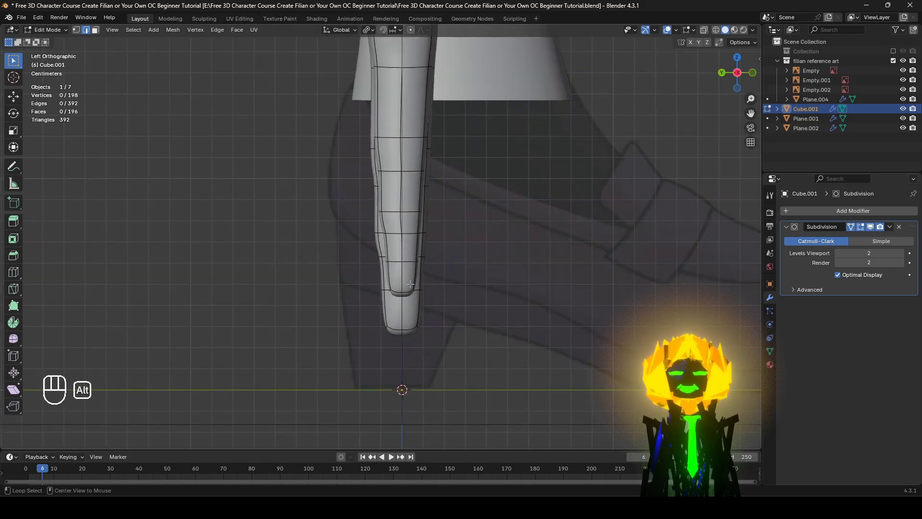
Step: Offset the palm-side edge of the last loop on all four fingertips with Shrink/Fatten, and check the profile without overlays
scroll(403, 311, up, 2)
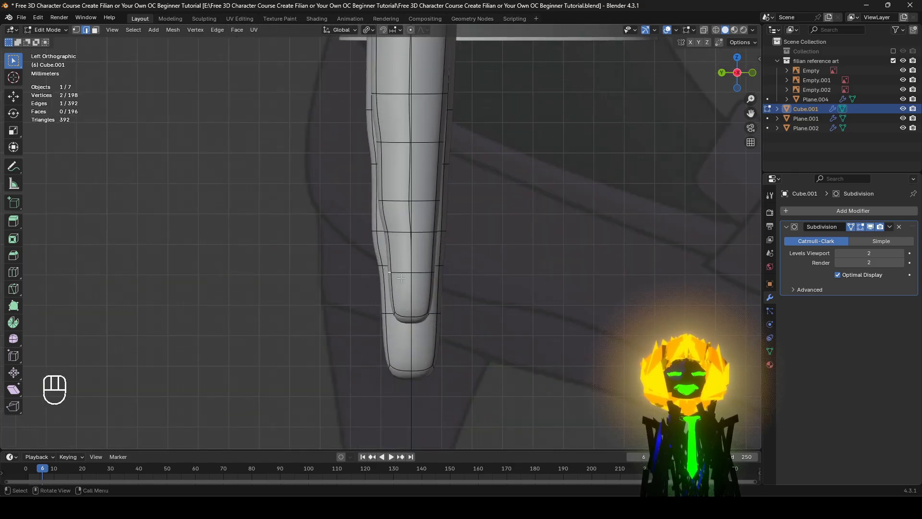
middle_drag(400, 278, 355, 308)
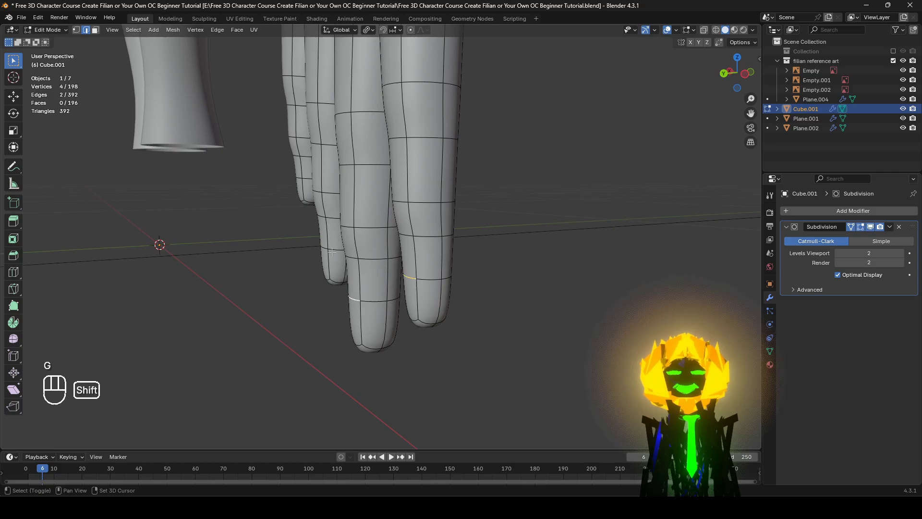
key(ctrl+z)
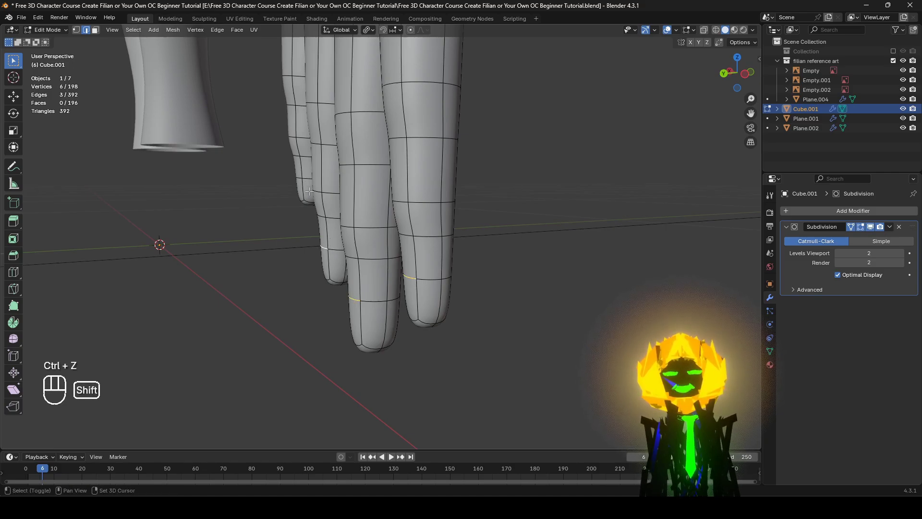
key(z)
key(ctrl+z)
alt+middle_drag(513, 298, 473, 290)
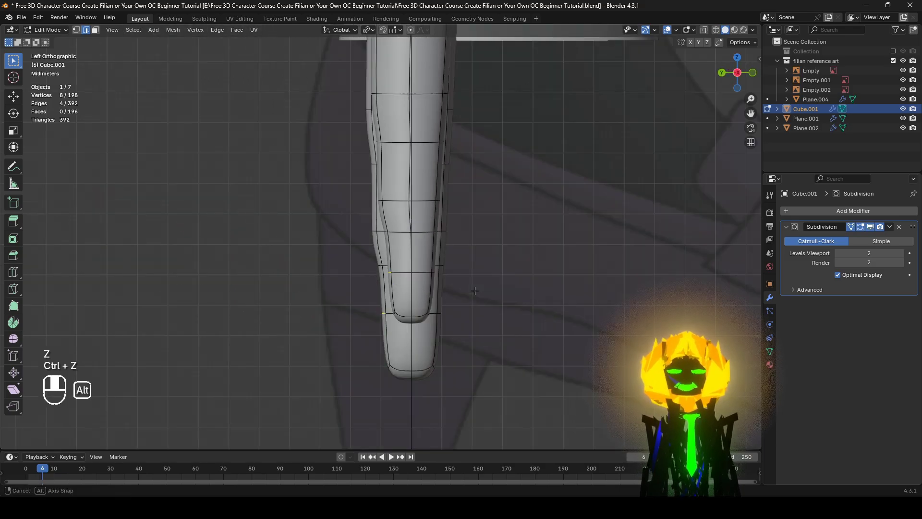
key(alt+s)
click(539, 332)
click(563, 336)
middle_drag(563, 336, 433, 306)
shift+middle_drag(433, 307, 557, 355)
middle_drag(626, 58, 551, 221)
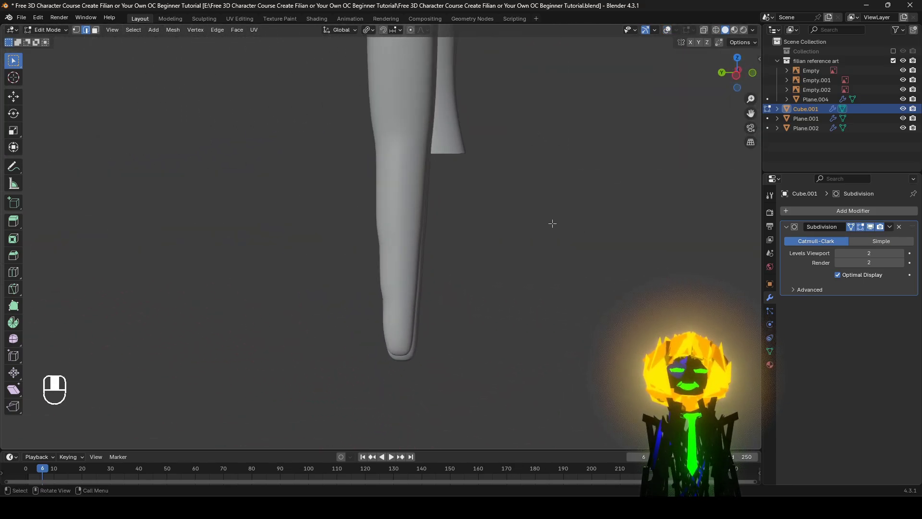
click(667, 30)
Step: In front wireframe view, move the middle finger's end vertices about -0.0002 m in X and -0.0017 m in Z
middle_drag(449, 224, 521, 223)
shift+middle_drag(505, 271, 545, 206)
scroll(552, 275, up, 1)
key(z)
click(339, 286)
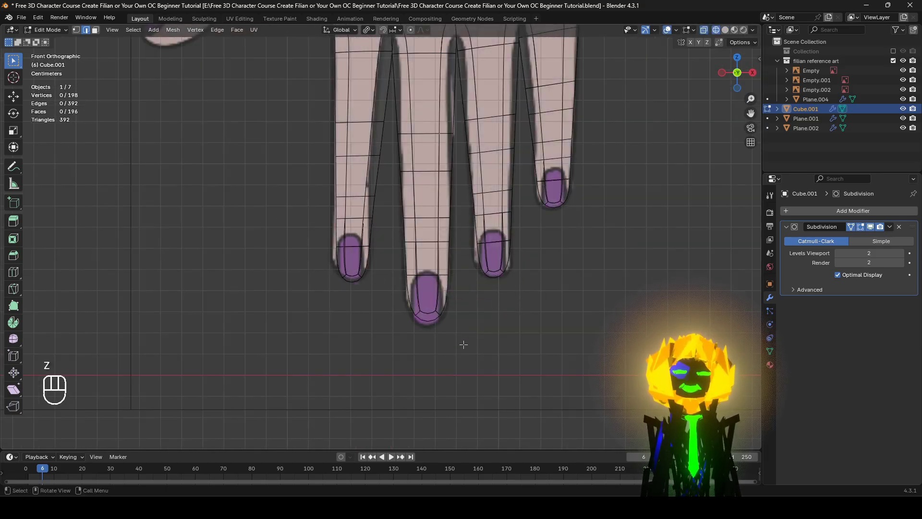
scroll(473, 361, up, 1)
drag(517, 369, 412, 317)
drag(532, 397, 432, 324)
key(g)
click(453, 347)
Step: In edge selection, slide the index finger's last loop up to the top of its reference nail with the subdivision shown
key(z)
click(518, 350)
shift+middle_drag(538, 314, 509, 365)
key(z)
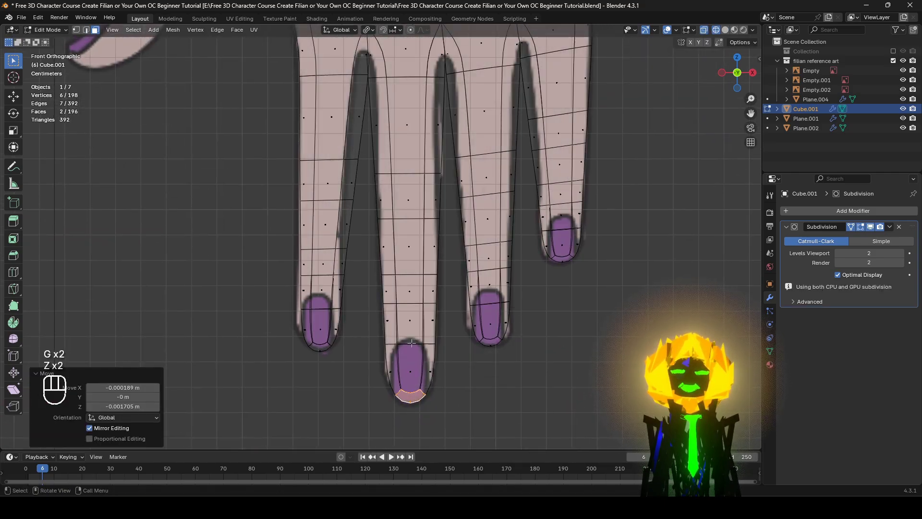
key(z)
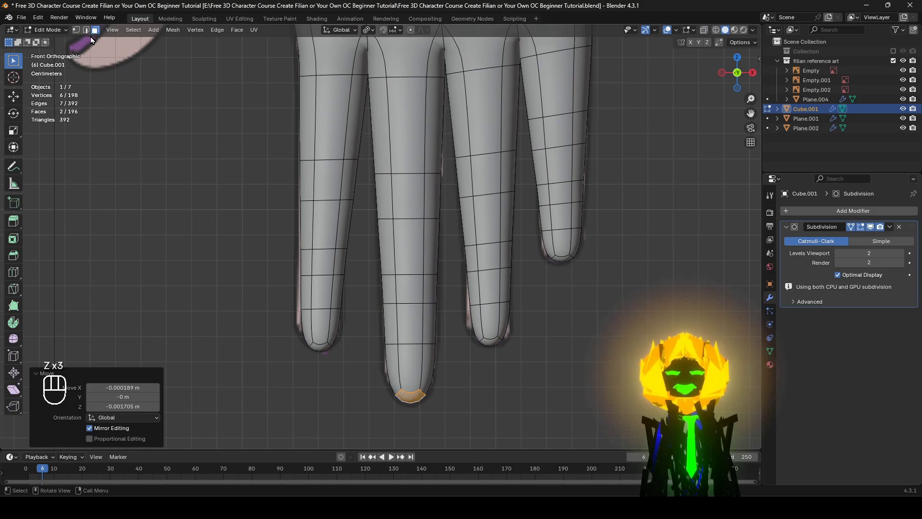
key(z)
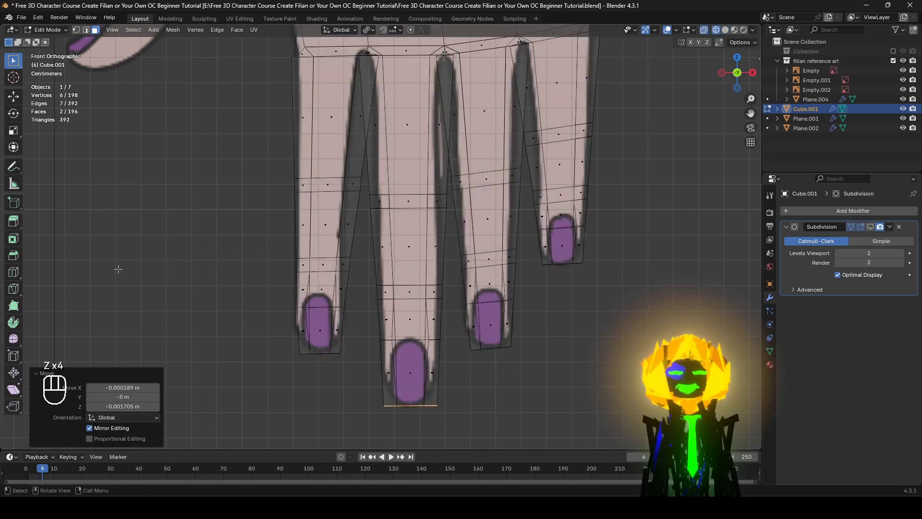
click(86, 29)
alt+click(318, 306)
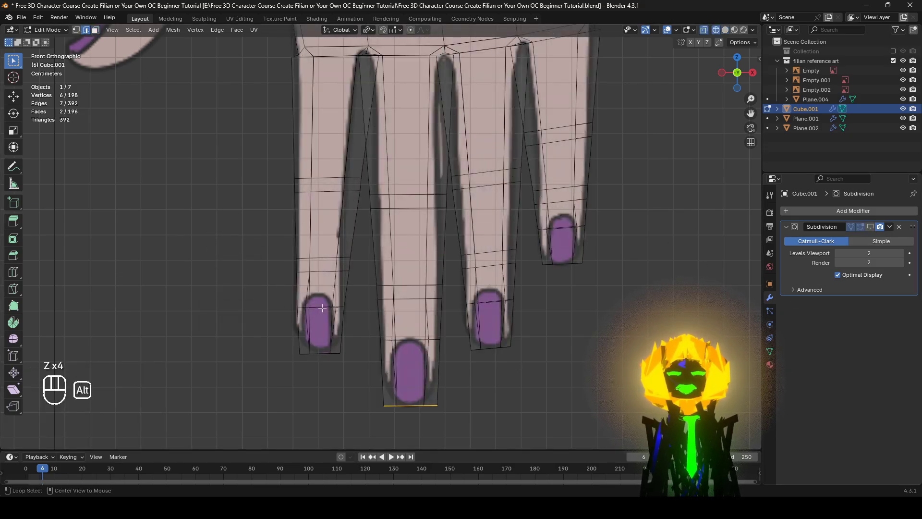
click(851, 226)
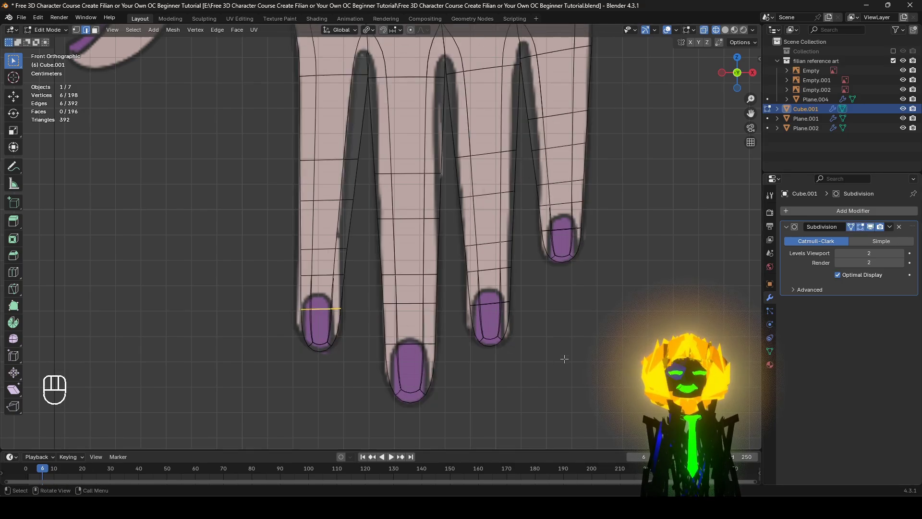
key(g)
key(g)
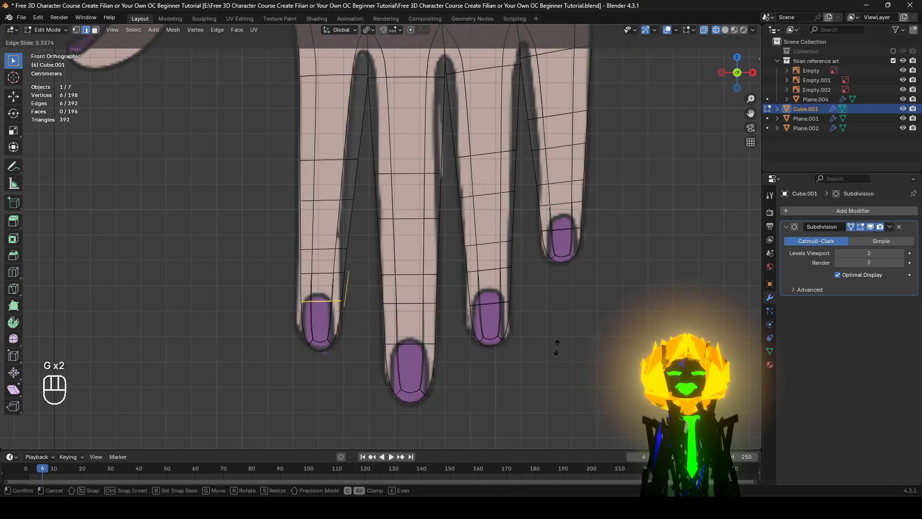
click(559, 342)
Step: Slide the last loops of the ring and little fingers up to their nail tops, using a factor of about 0.449 for the ring finger
alt+click(489, 305)
key(g)
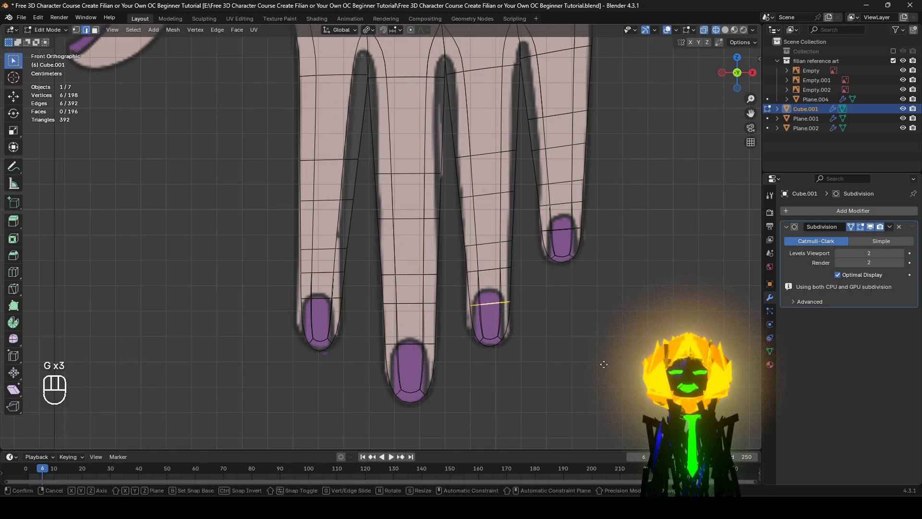
click(569, 245)
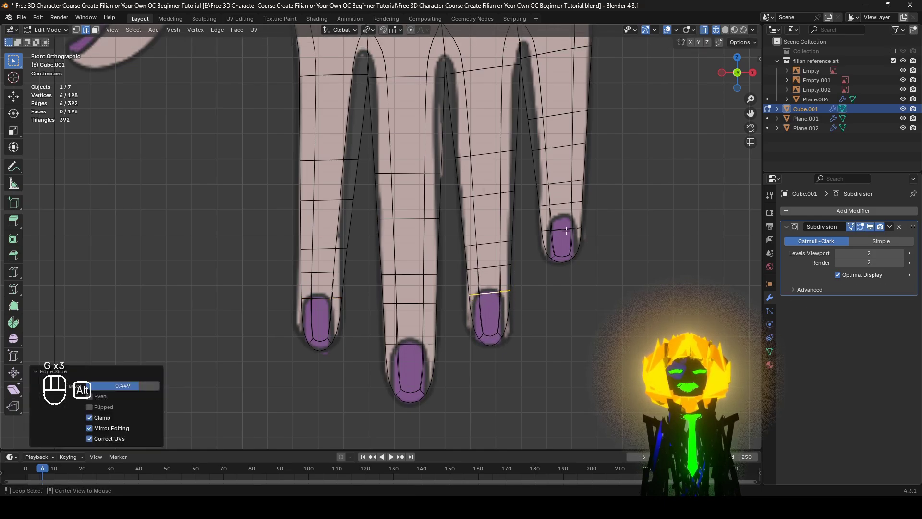
alt+click(566, 230)
key(g)
key(g)
click(566, 220)
Step: Slide the middle finger's last loop by a factor of about 0.082 to its nail top, and return to solid shading with subdivision shown
alt+click(404, 344)
key(g)
key(g)
click(406, 342)
click(868, 226)
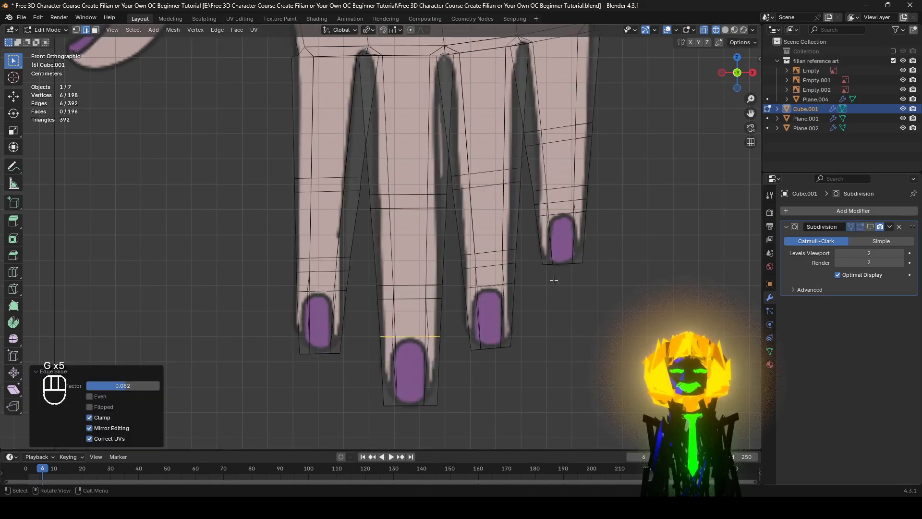
key(z)
shift+middle_drag(546, 295, 543, 371)
key(z)
key(z)
key(z)
key(z)
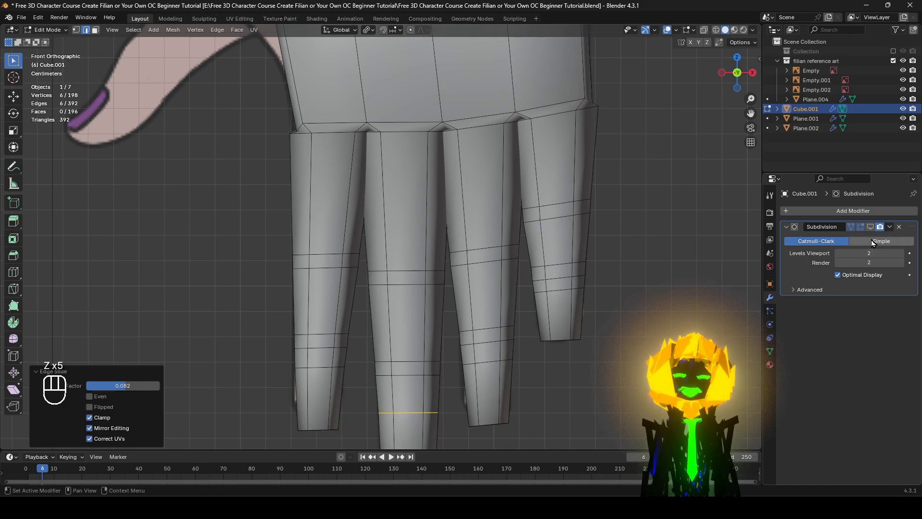
click(870, 226)
Step: Offset the little finger's two palm-side joint edges by about -0.00131 m with Shrink/Fatten
middle_drag(539, 339, 376, 285)
click(350, 262)
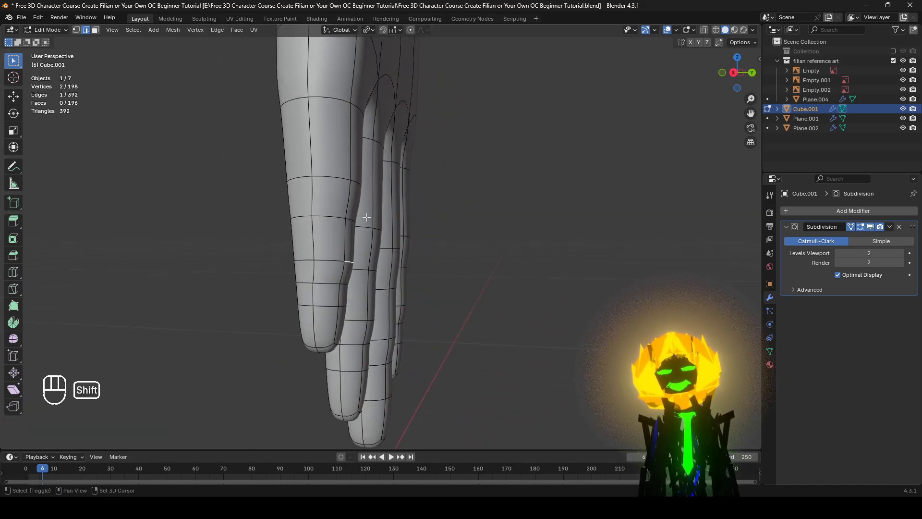
shift+click(356, 187)
middle_drag(560, 312, 594, 342)
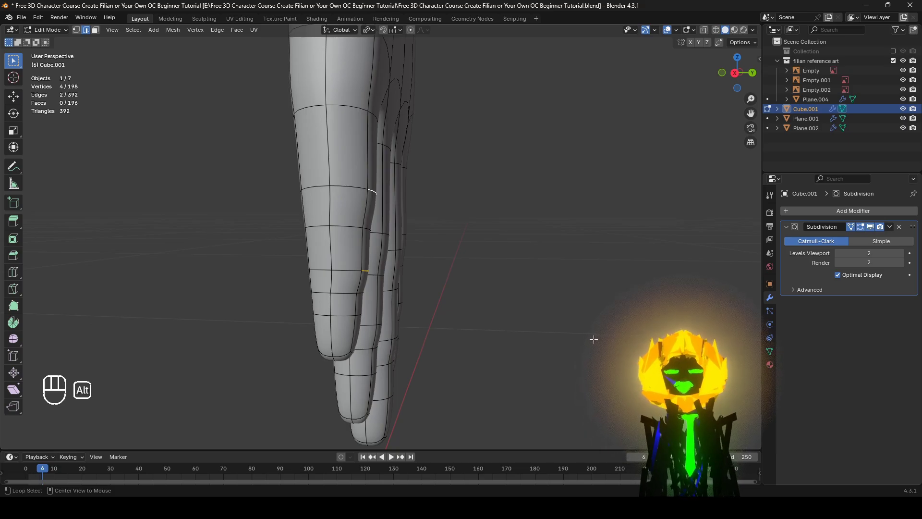
key(alt+s)
click(593, 342)
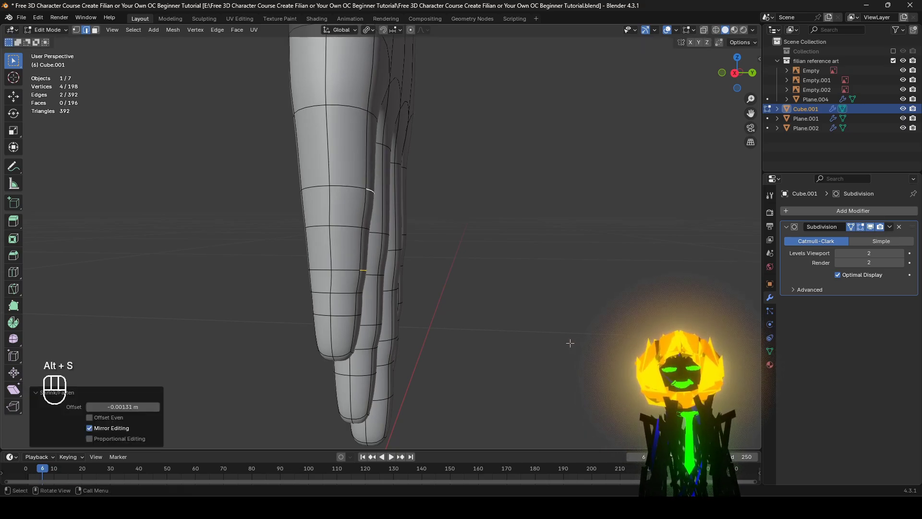
Step: Select the palm-side joint edges on the remaining three fingers and offset them inward with Shrink/Fatten
middle_drag(593, 342, 373, 318)
click(337, 320)
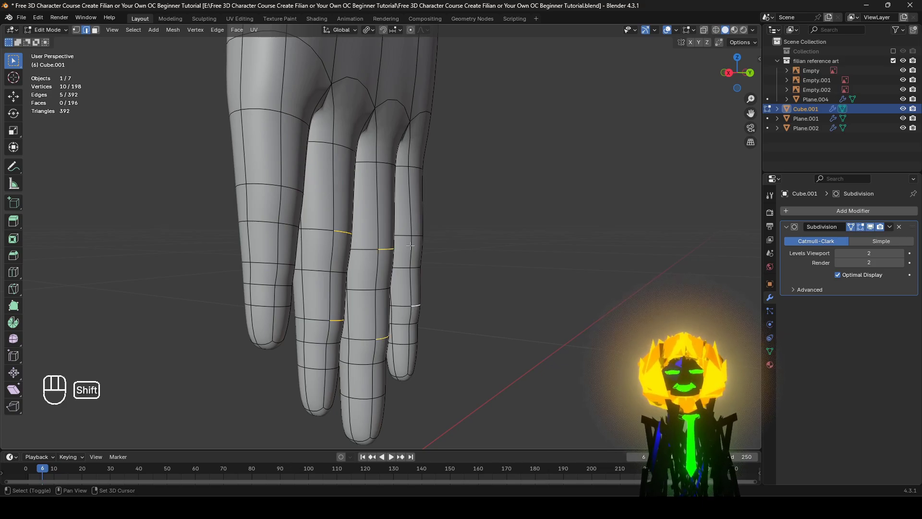
alt+shift+click(418, 236)
middle_drag(419, 236, 541, 323)
key(alt+s)
key(alt+s)
click(558, 344)
click(558, 344)
middle_drag(559, 344, 269, 345)
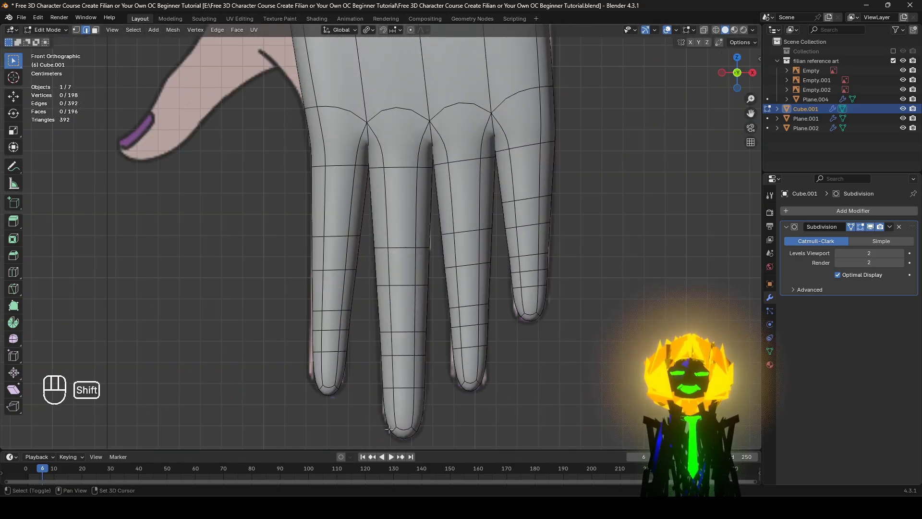
Step: Select the nail face on each of the four fingertips and scale them by about 1.514 in X with the subdivision hidden
click(98, 29)
shift+middle_drag(254, 244, 256, 242)
shift+scroll(262, 257, down, 4)
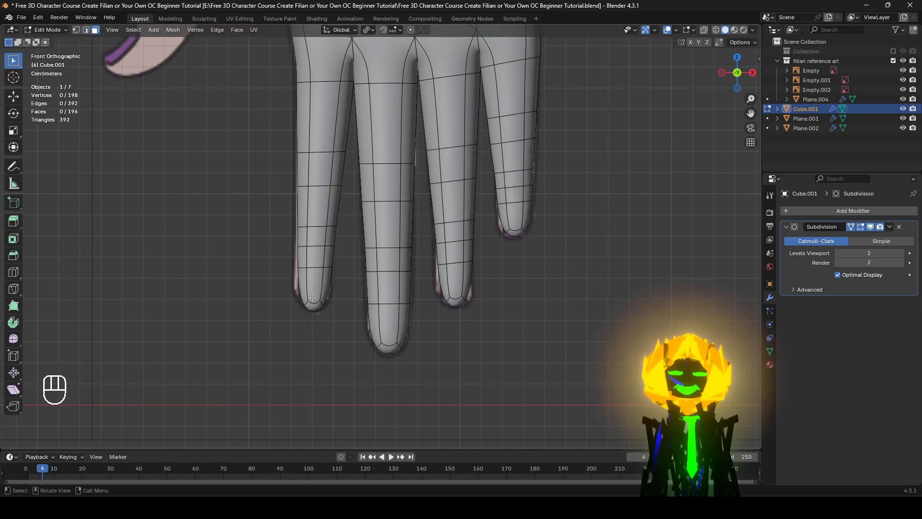
scroll(313, 298, up, 2)
shift+click(285, 306)
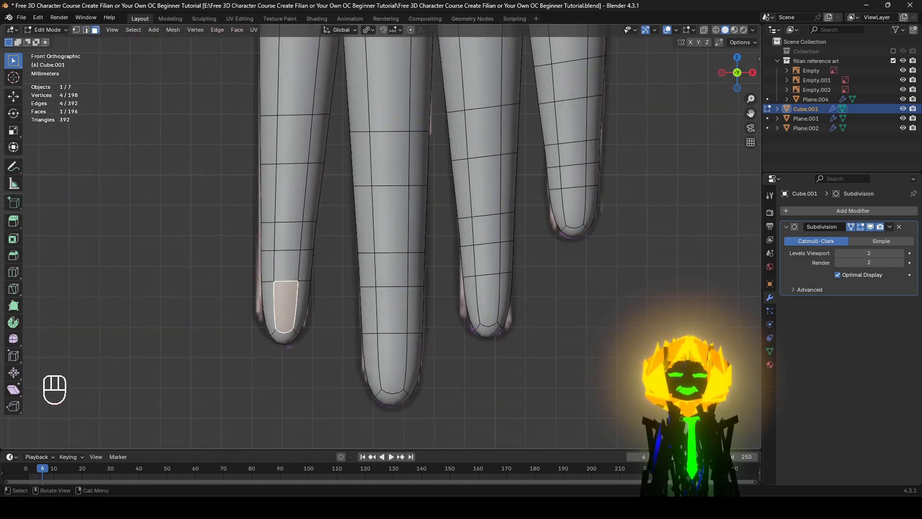
shift+click(392, 363)
shift+click(488, 300)
shift+click(581, 207)
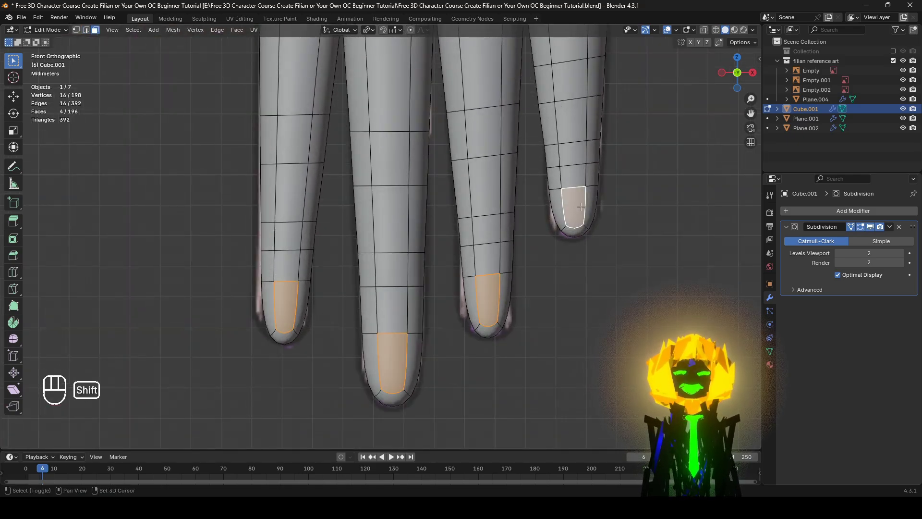
click(870, 226)
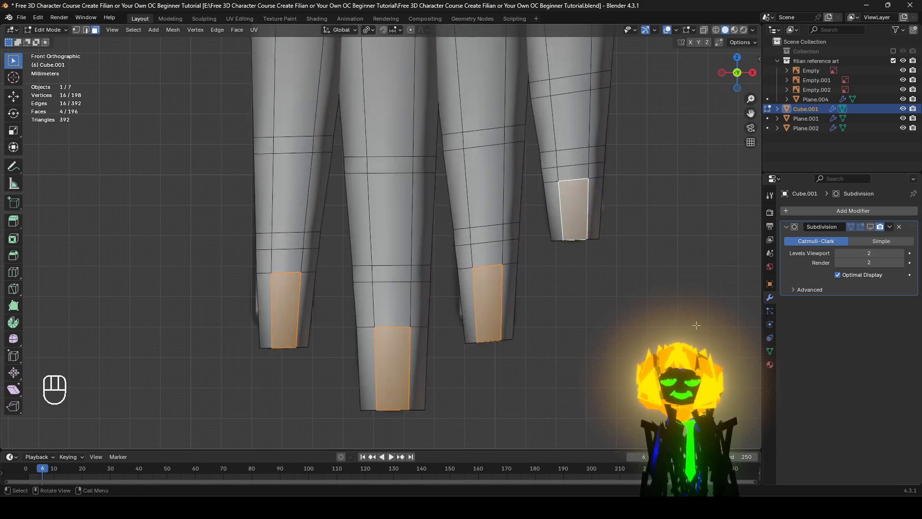
key(s)
key(y)
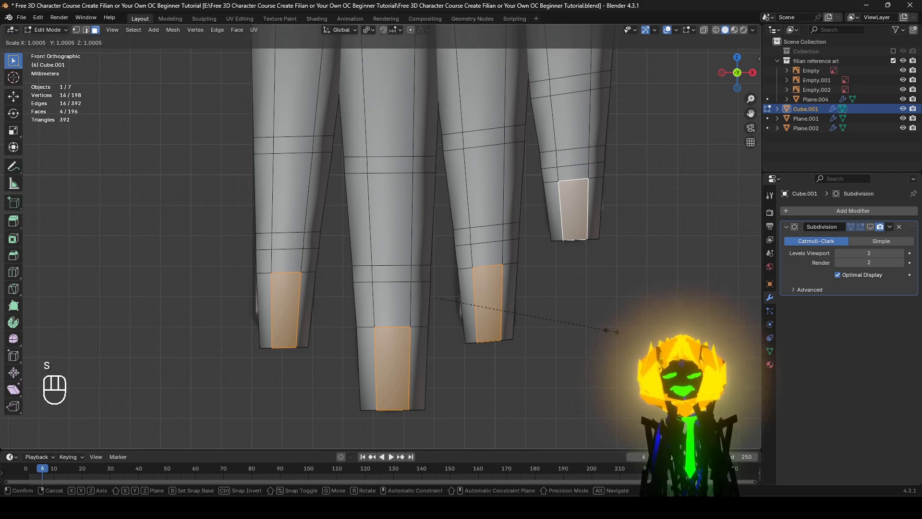
key(x)
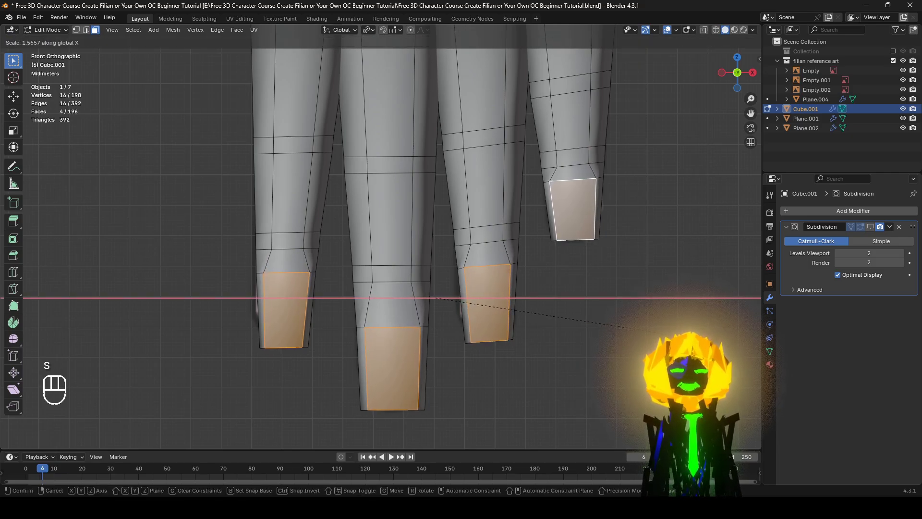
click(652, 337)
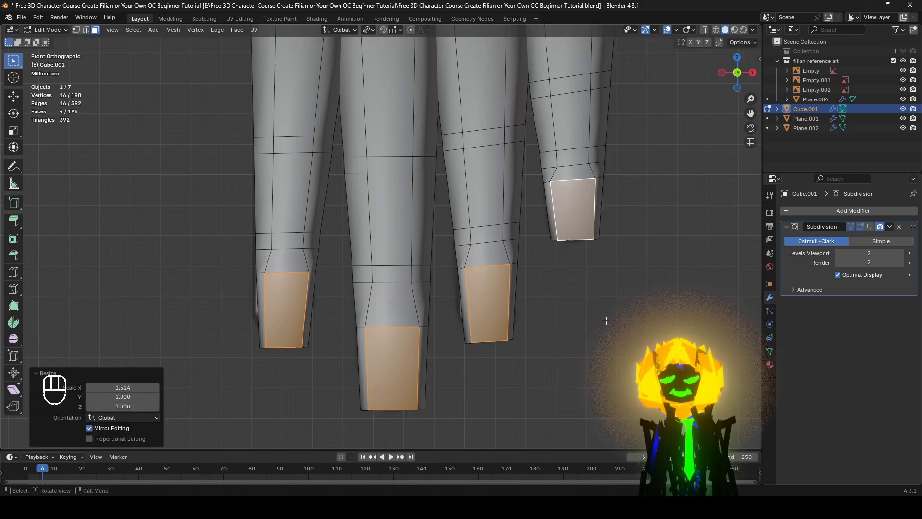
Step: Extrude the four selected nail faces in place and scale the new faces uniformly to 0.8
key(e)
key(Escape)
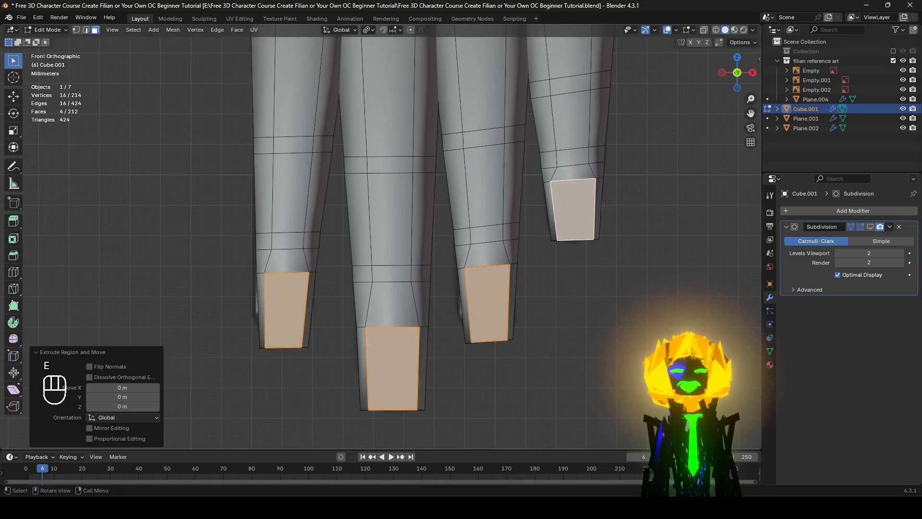
key(s)
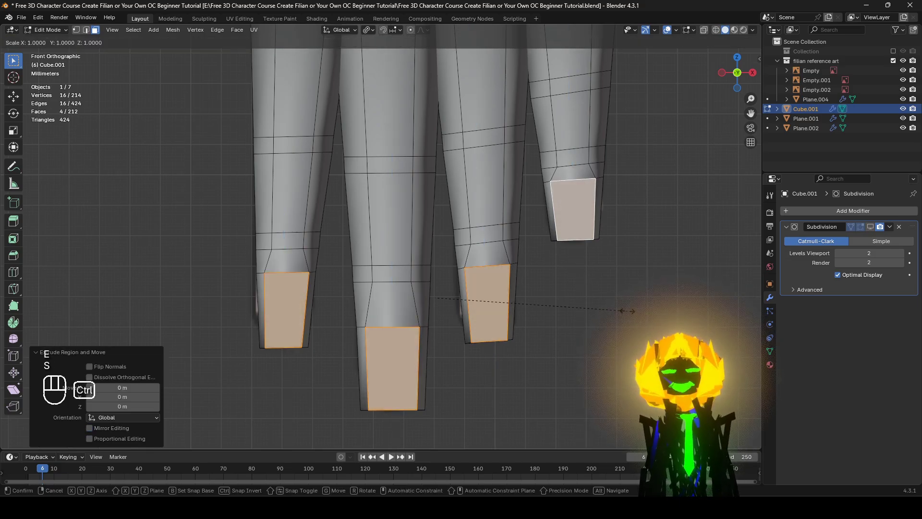
click(596, 299)
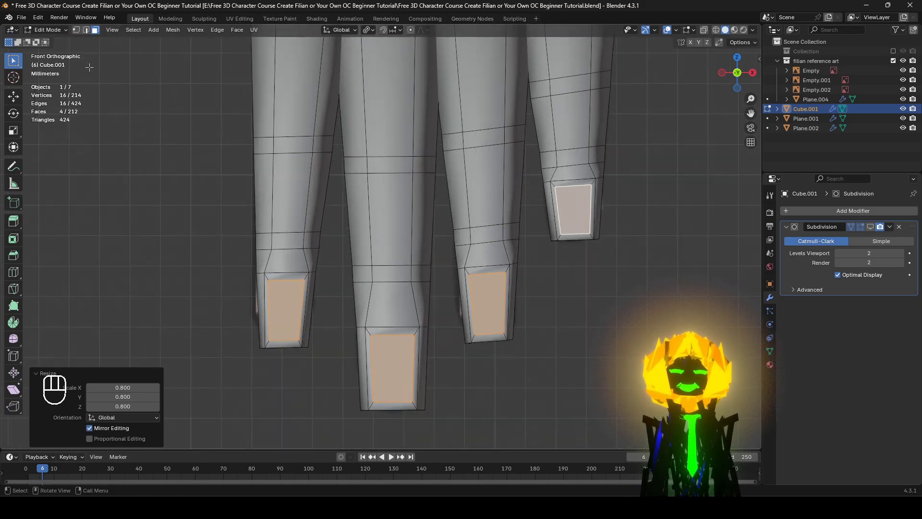
Step: Offset the four inset nail faces outward by about 0.00201 m with Shrink/Fatten
middle_drag(327, 287, 436, 325)
key(alt+s)
click(508, 309)
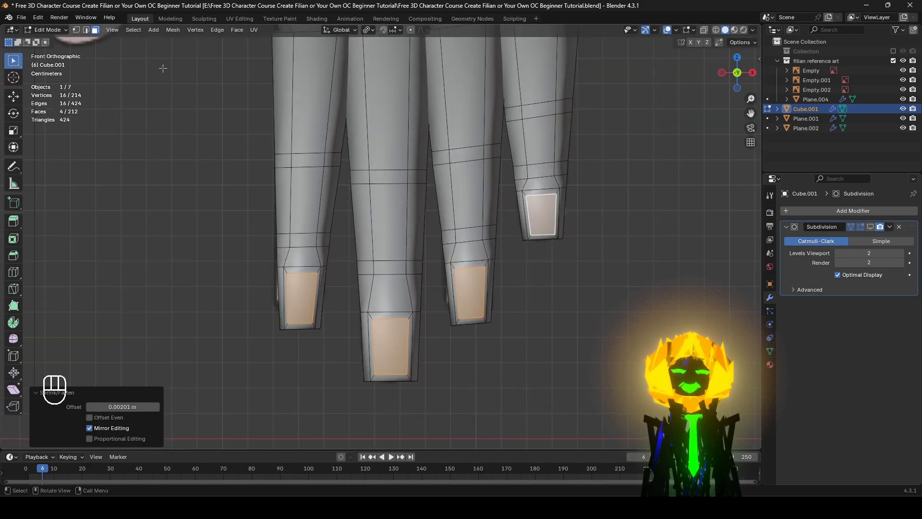
Step: Select the tip edge of the inset nail face on all four fingers and move them down about 0.0104 m in Z
click(86, 30)
click(544, 242)
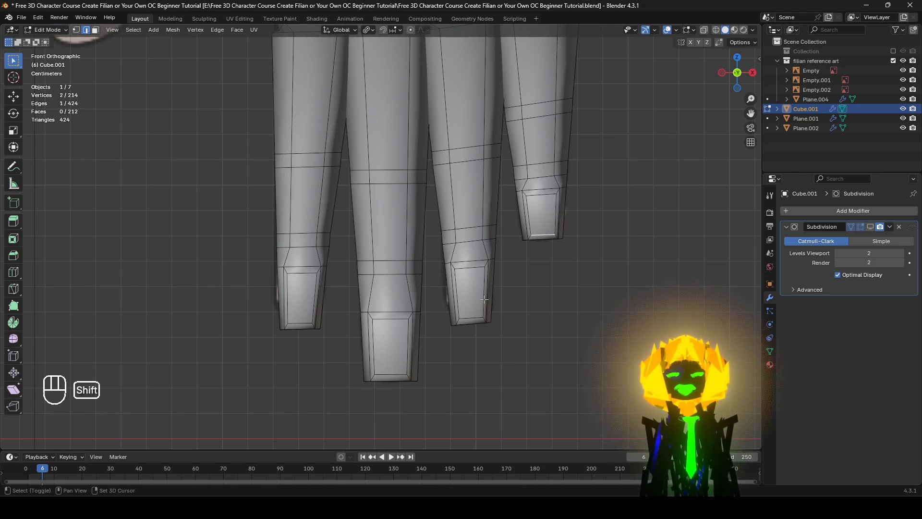
shift+click(298, 321)
key(g)
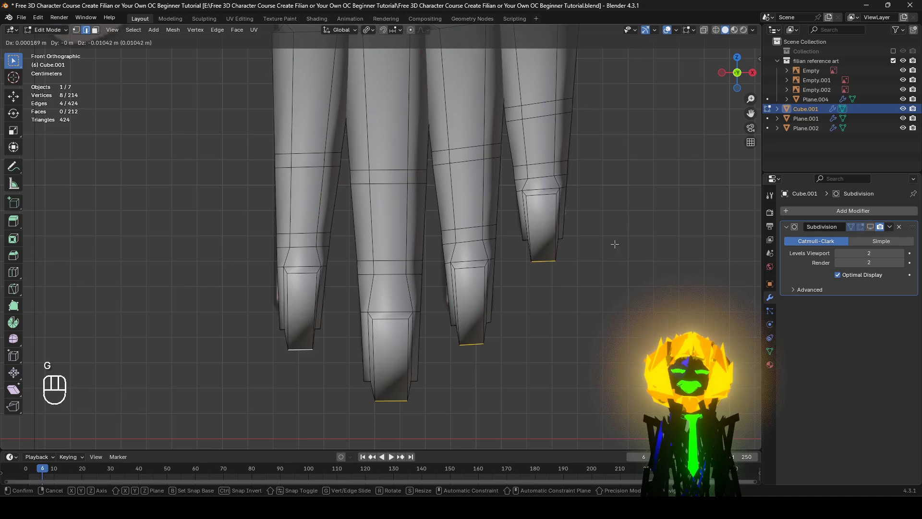
click(634, 239)
Step: Extend the four nail tip edges a further 0.0015 m or so downward in Z with the subdivision shown
key(g)
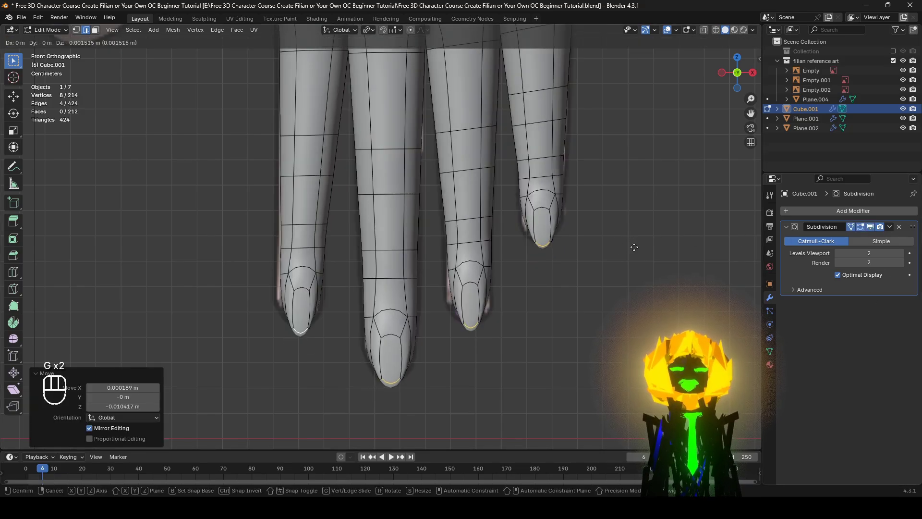
click(634, 244)
key(z)
key(alt+z)
mouse_move(317, 284)
middle_down()
mouse_move(469, 366)
mouse_move(428, 367)
middle_up()
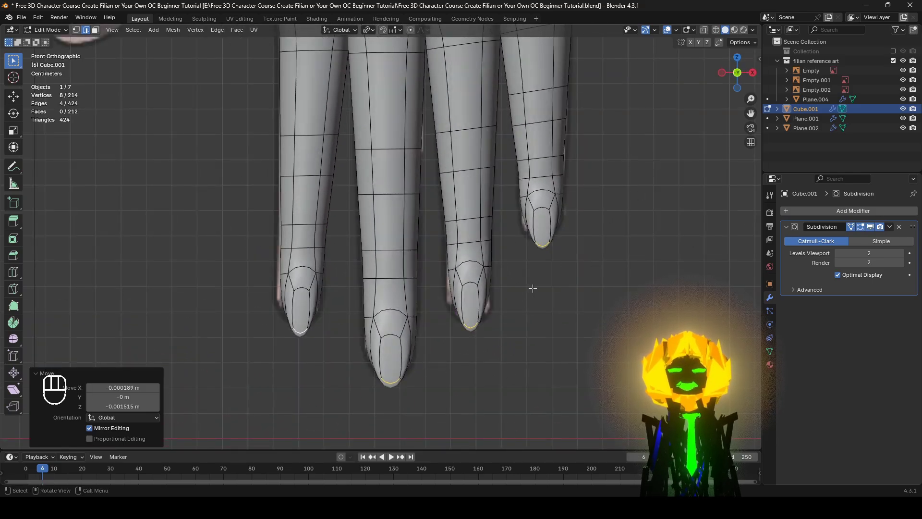
Step: Raise the four nail tip edges by about 0.0027 m along Z with the Move tool
scroll(535, 306, up, 1)
key(g)
right_click(544, 310)
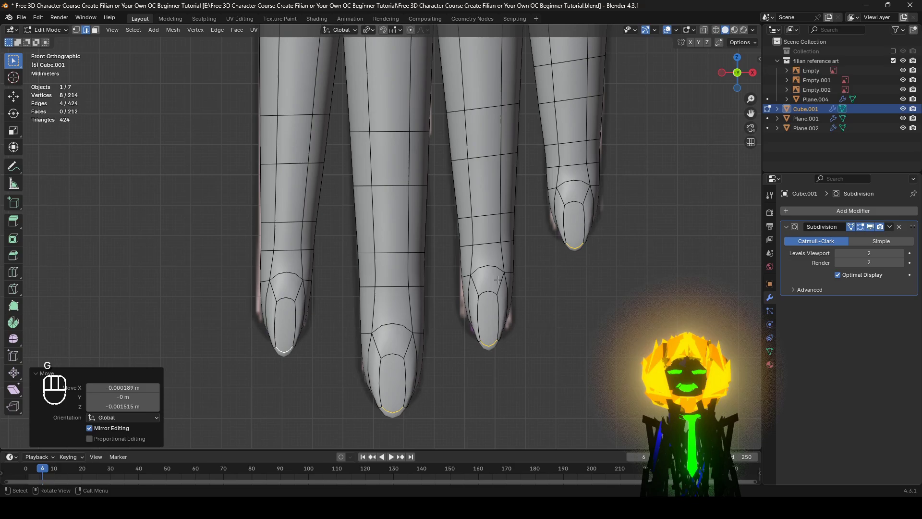
click(14, 96)
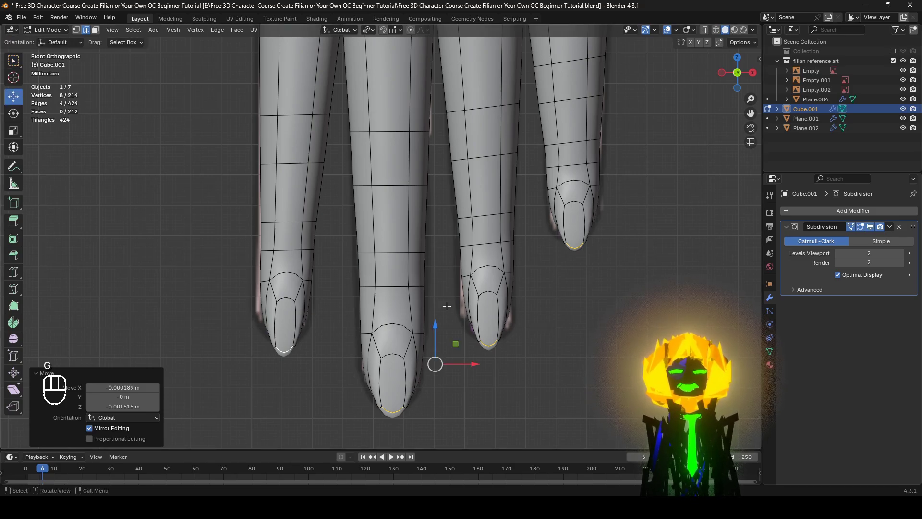
drag(435, 325, 438, 317)
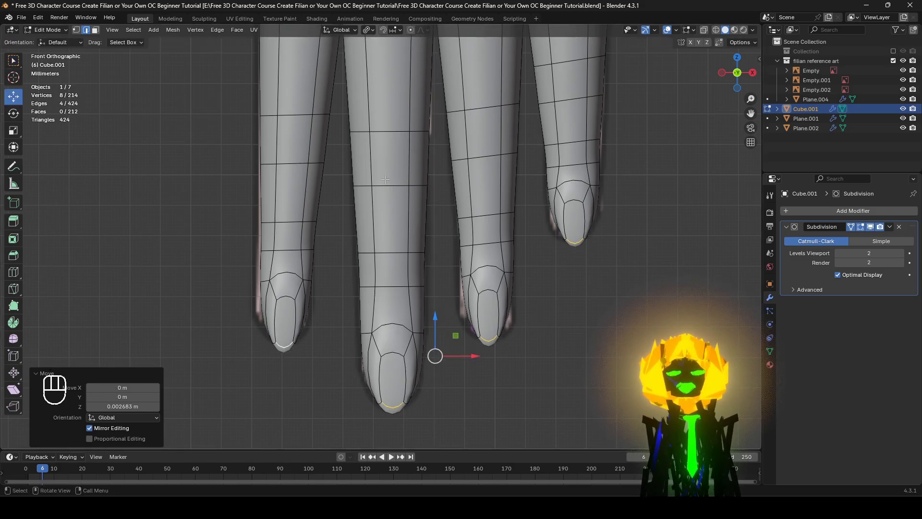
Step: Select the upper and side edges of the nail outline on all four fingers and set their edge crease to 1
alt+click(487, 264)
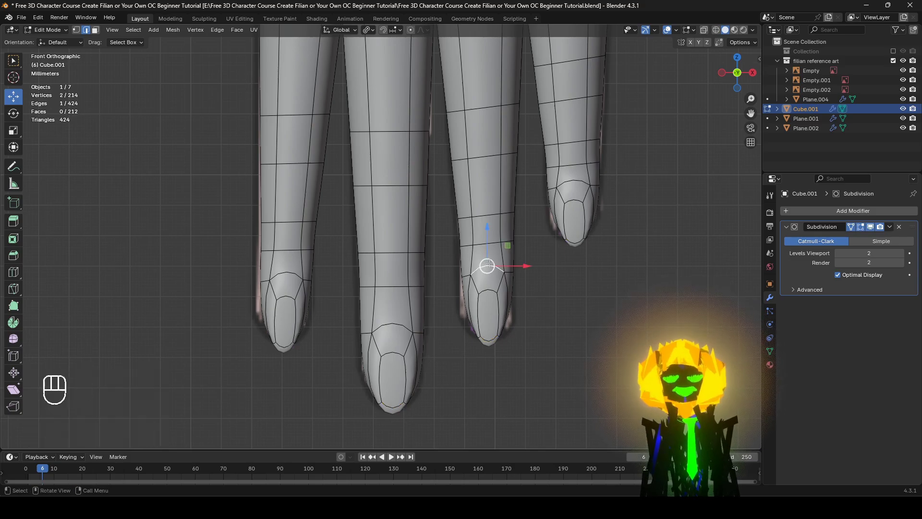
alt+shift+click(468, 287)
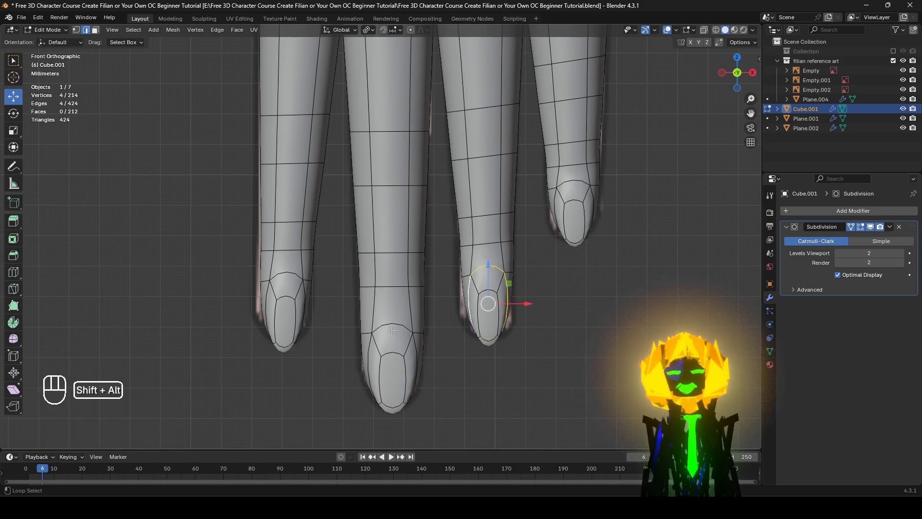
alt+shift+click(413, 345)
alt+shift+click(314, 300)
alt+shift+click(303, 294)
alt+shift+click(574, 182)
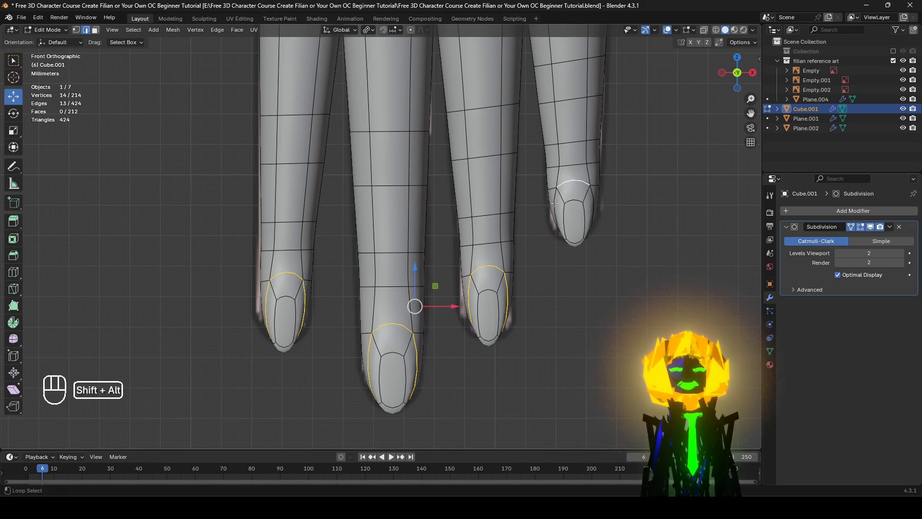
alt+shift+click(590, 224)
key(shift+e)
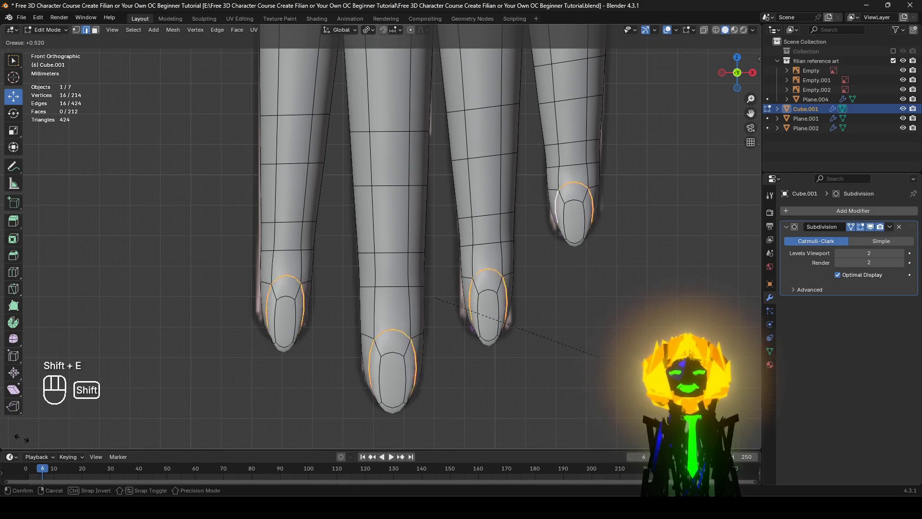
click(188, 327)
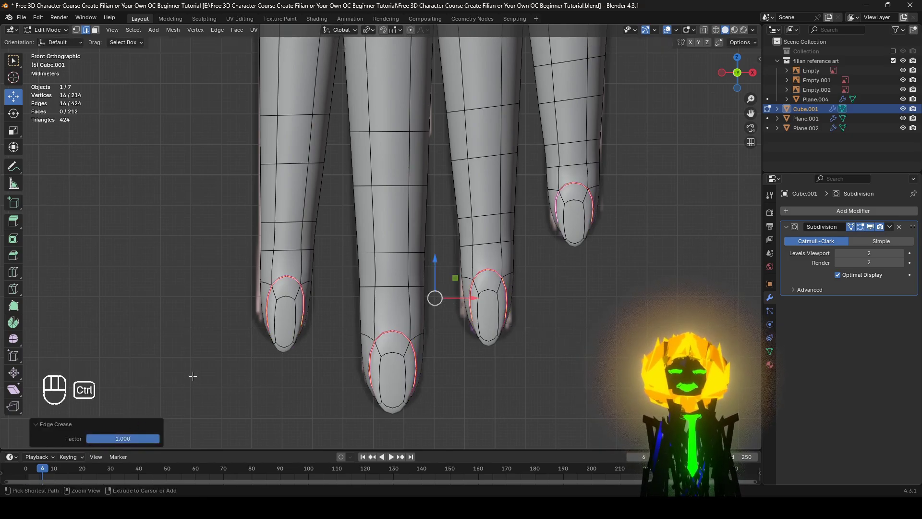
Step: Mark the selected nail outline edges on the four fingers as sharp
key(ctrl+e)
click(164, 423)
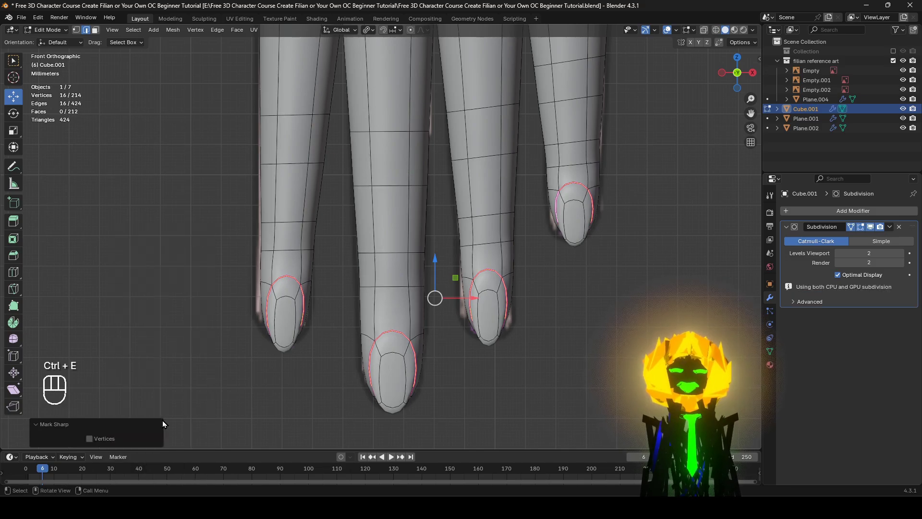
scroll(474, 356, down, 1)
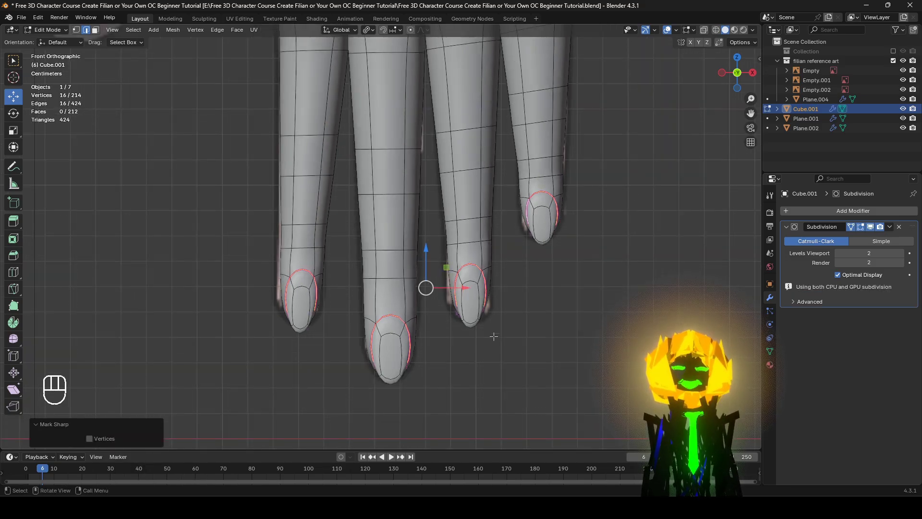
scroll(494, 336, up, 1)
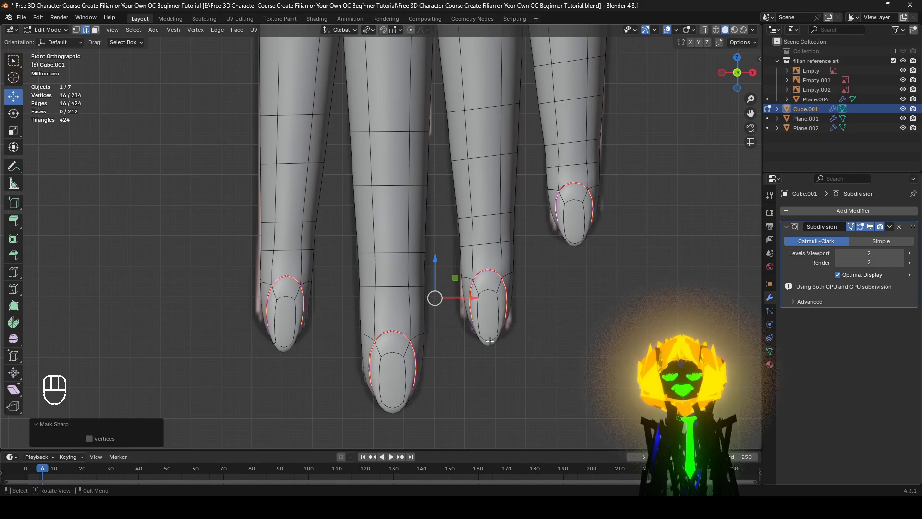
Step: Recalculate the whole mesh's normals outside, reset its normal vectors, deselect everything, and check the nails with overlays temporarily hidden
key(a)
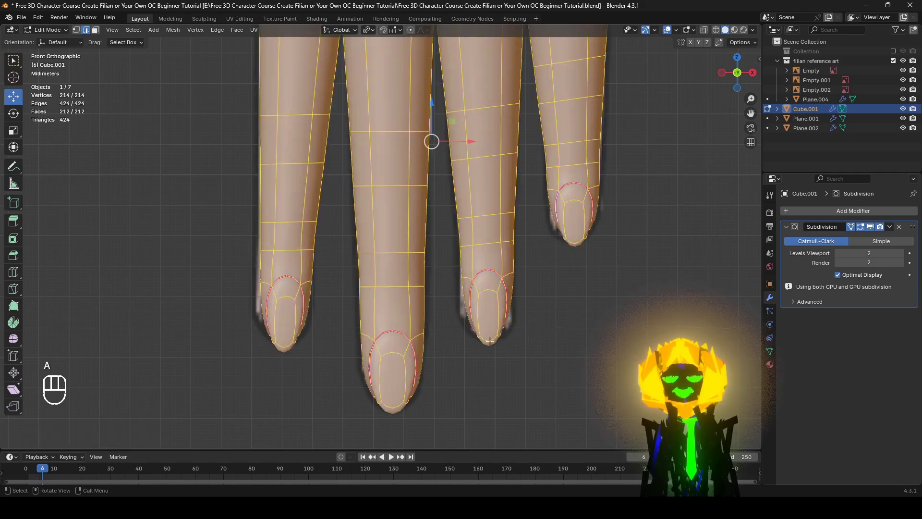
key(alt+n)
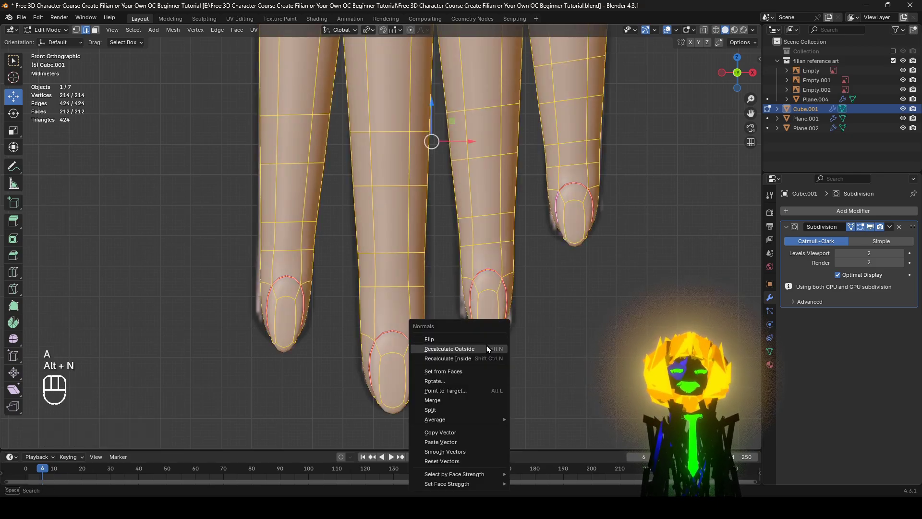
click(486, 348)
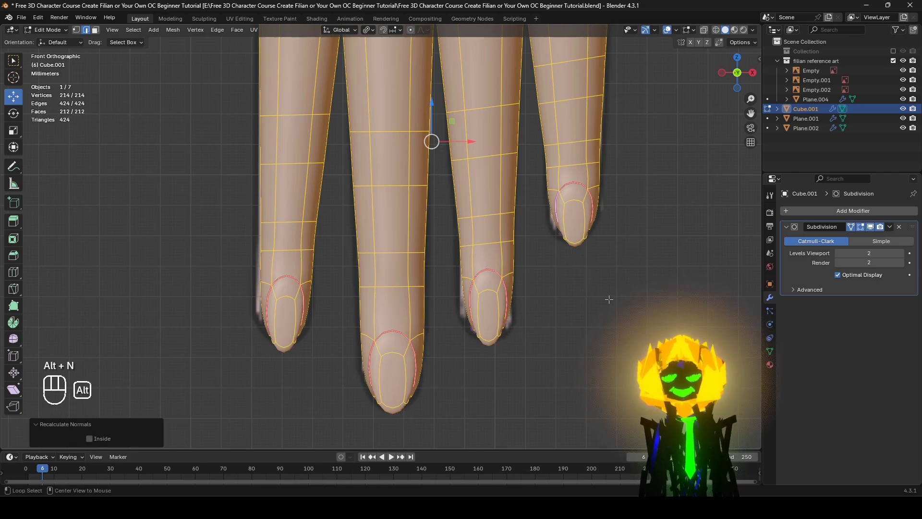
key(alt+n)
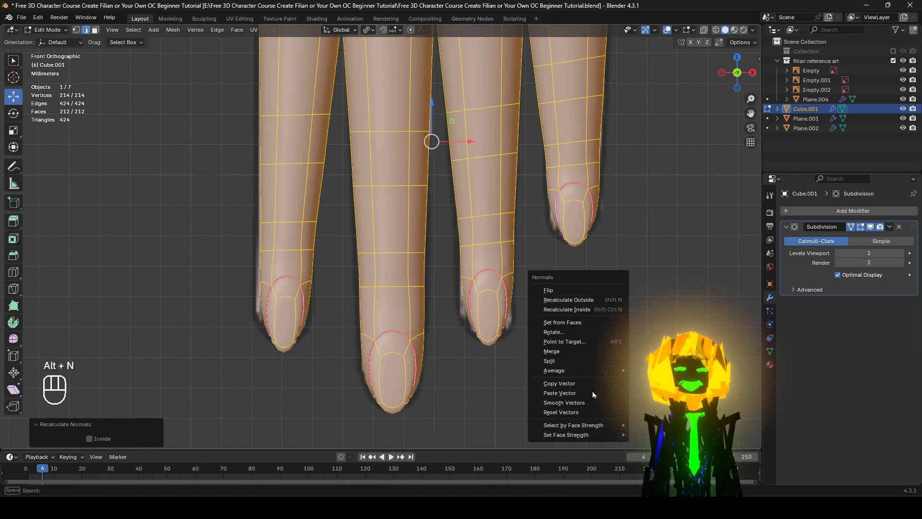
click(586, 412)
key(alt+a)
scroll(634, 235, down, 1)
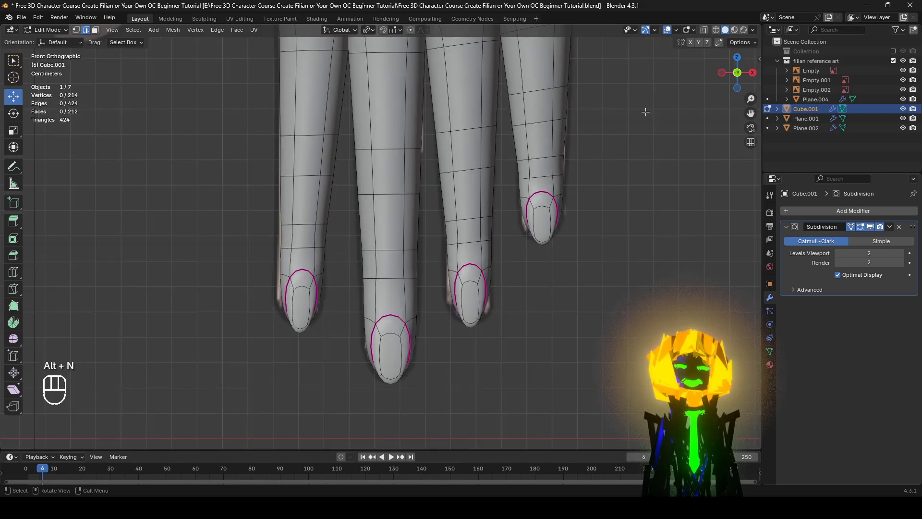
click(667, 30)
middle_drag(662, 230, 528, 235)
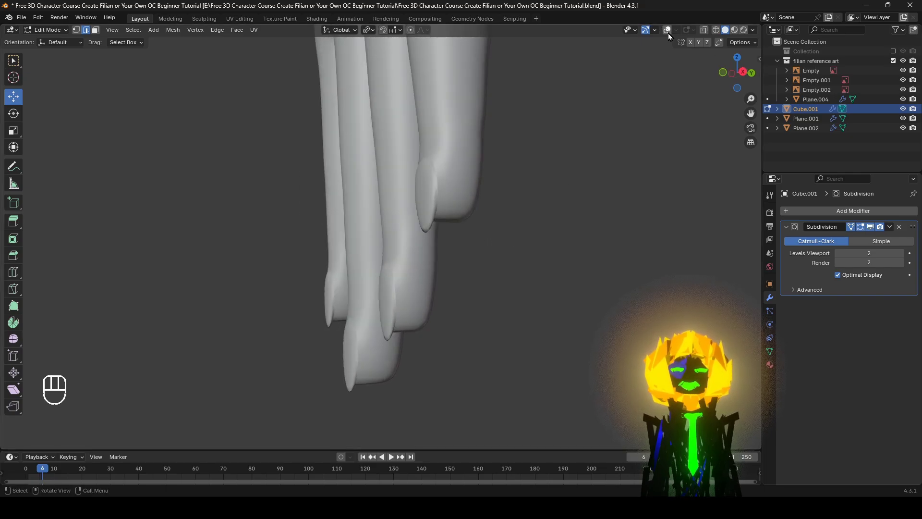
click(667, 29)
Step: Select the palm-side edge at each of the four fingertips and apply Smooth Vertices with a smoothing of 0.5
middle_drag(485, 298, 366, 367)
shift+click(368, 370)
shift+click(244, 244)
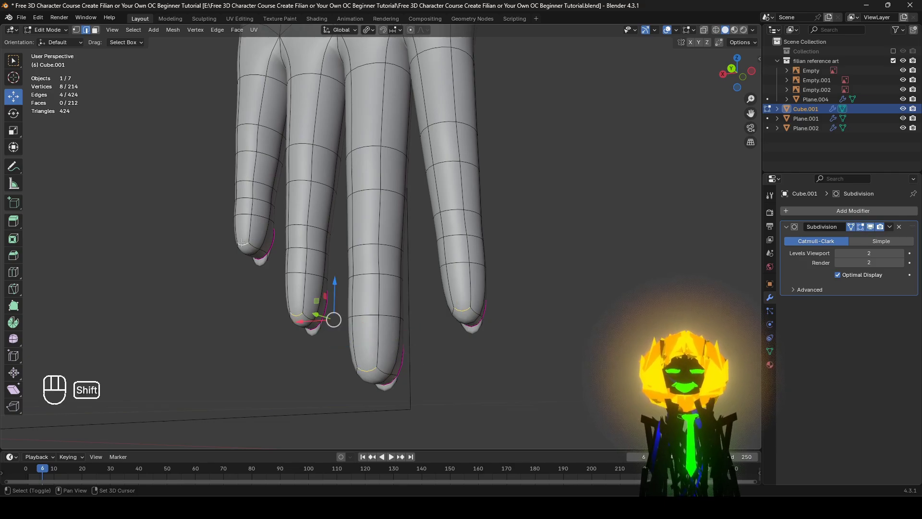
click(77, 30)
middle_drag(625, 301, 575, 308)
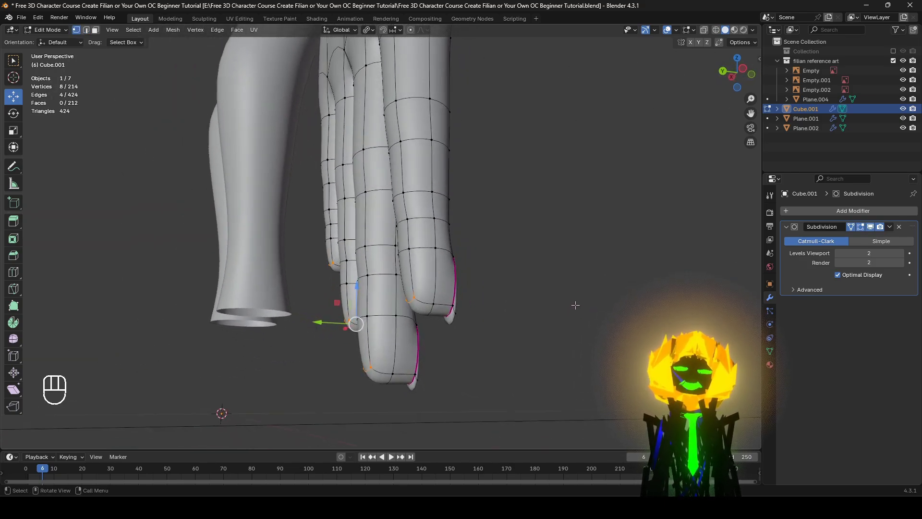
right_click(584, 277)
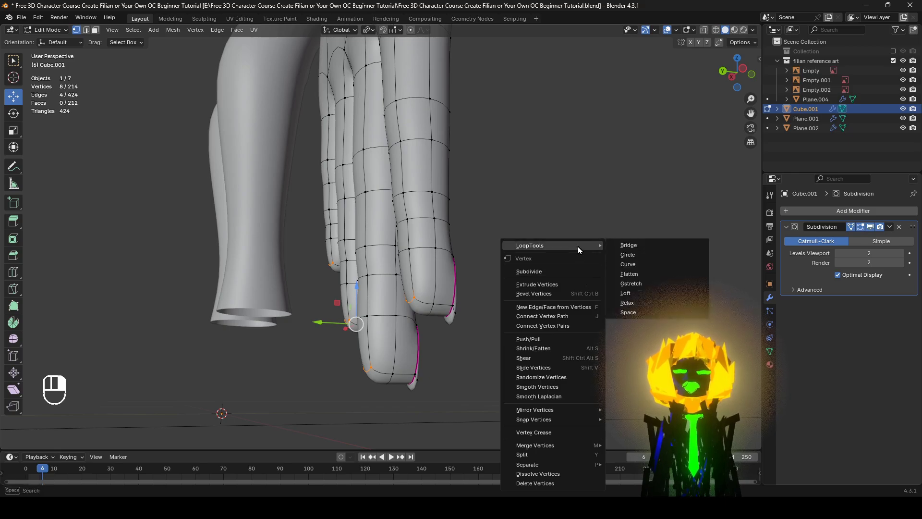
click(550, 390)
middle_drag(549, 390, 595, 321)
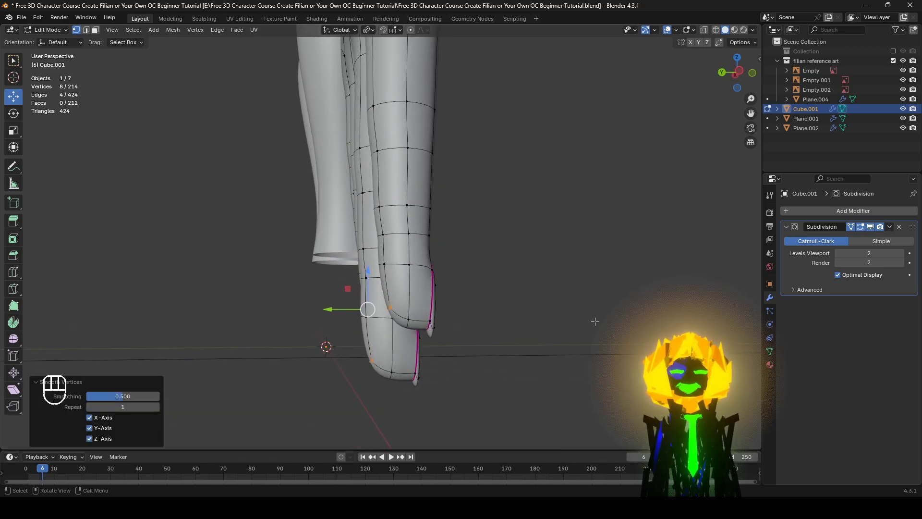
Step: Repeat Smooth Vertices on the palm-side fingertip edges and undo the last operation
right_click(595, 321)
click(595, 321)
middle_drag(530, 320, 452, 281)
right_click(542, 318)
click(543, 318)
key(ctrl+z)
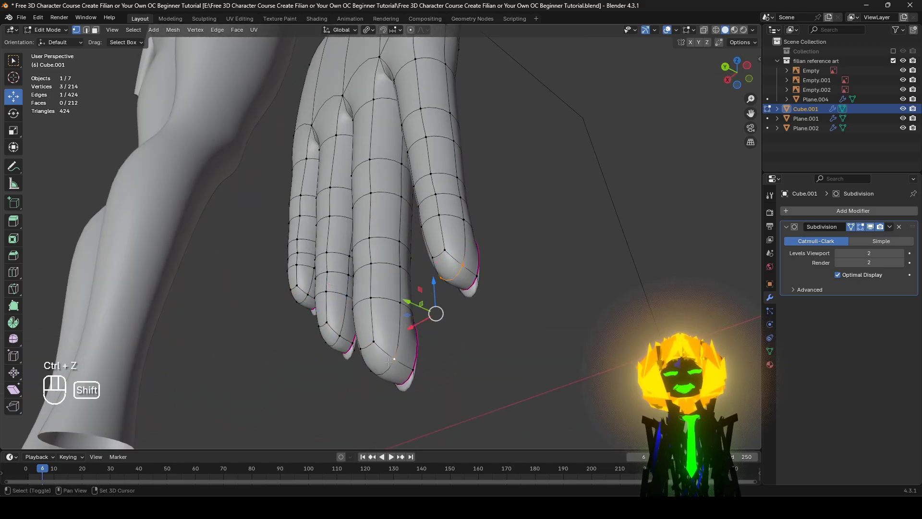
Step: Select the middle edge across the end of each of the four fingertips, reposition them in the left side view, and deselect
shift+middle_drag(334, 335, 370, 318)
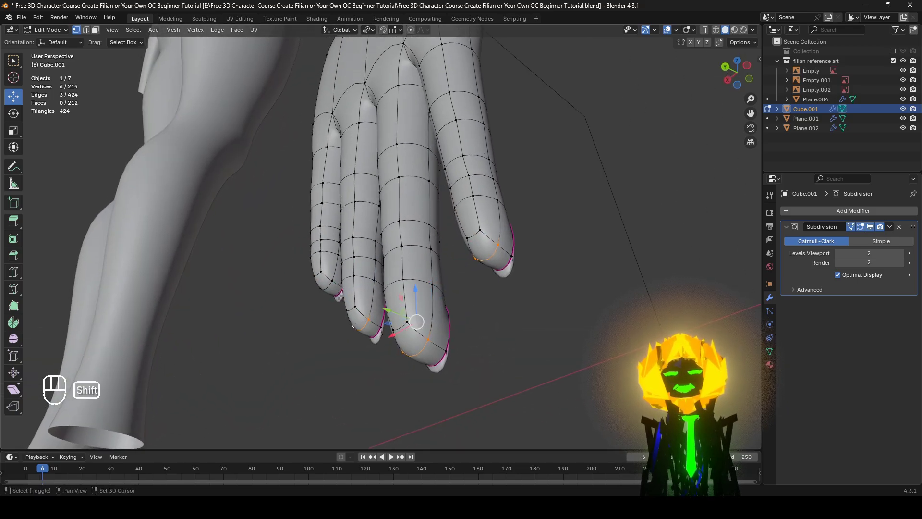
middle_drag(482, 285, 516, 311)
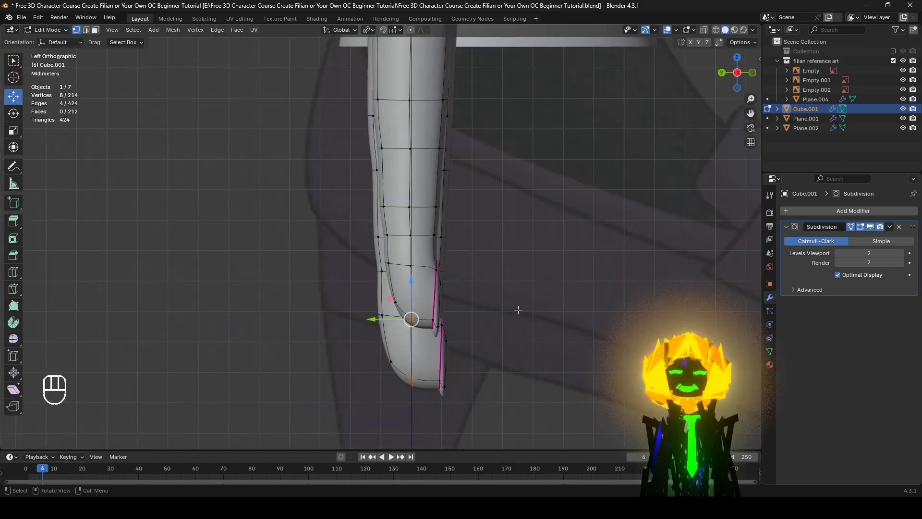
key(g)
click(537, 322)
scroll(540, 312, up, 1)
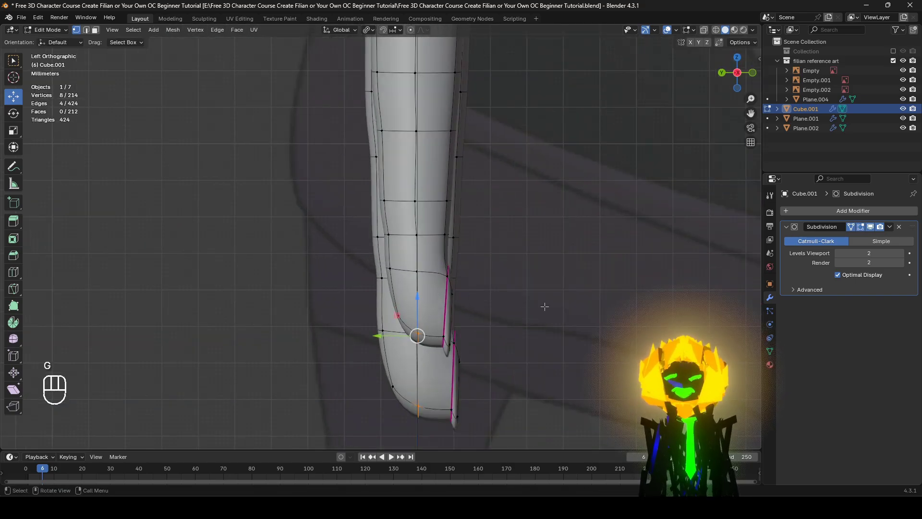
key(g)
click(554, 321)
middle_drag(554, 320, 522, 343)
click(525, 342)
middle_drag(473, 318, 528, 296)
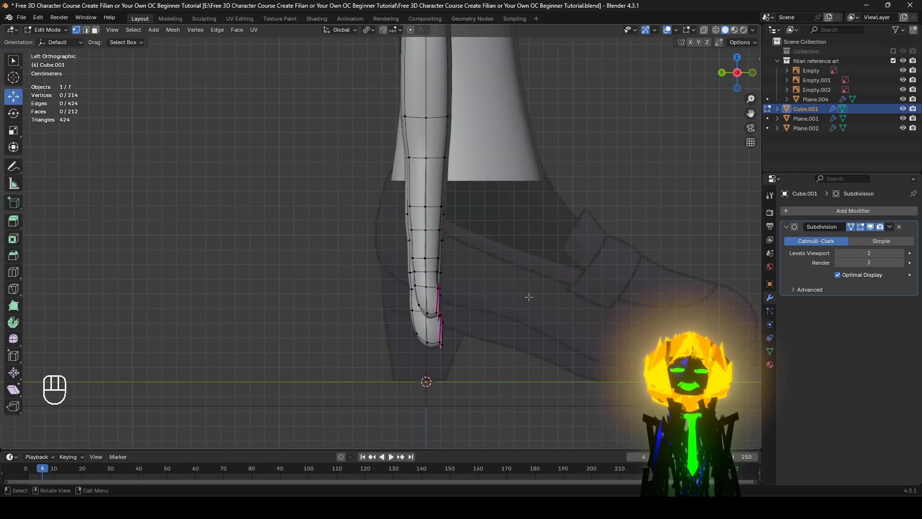
Step: Select the end face directly beneath the nail on each of the four fingertips and return to the left side view
click(96, 30)
middle_drag(444, 308, 436, 249)
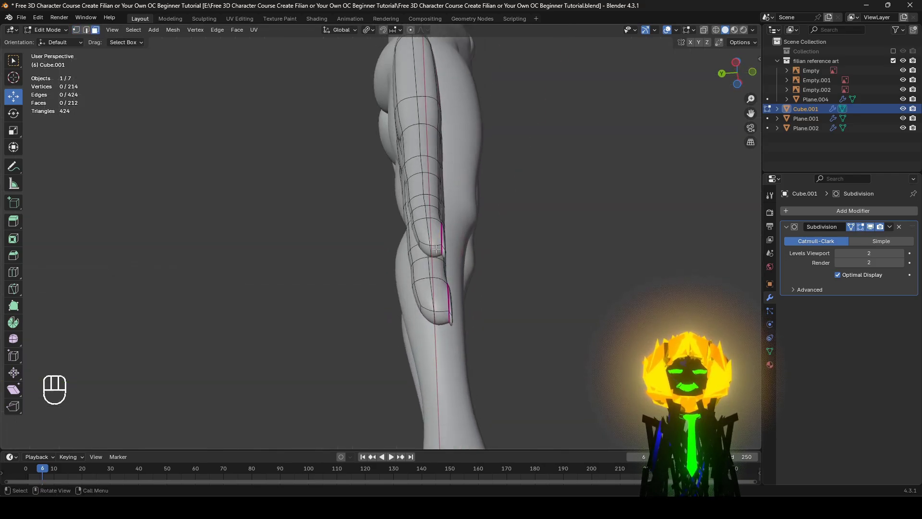
shift+click(440, 320)
middle_drag(440, 319, 292, 285)
shift+click(390, 241)
shift+click(427, 183)
middle_drag(429, 184, 607, 319)
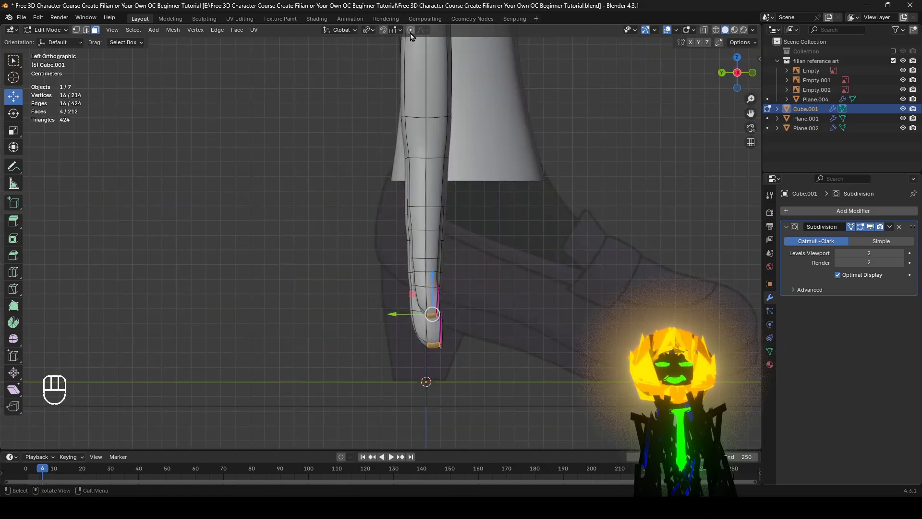
key(r)
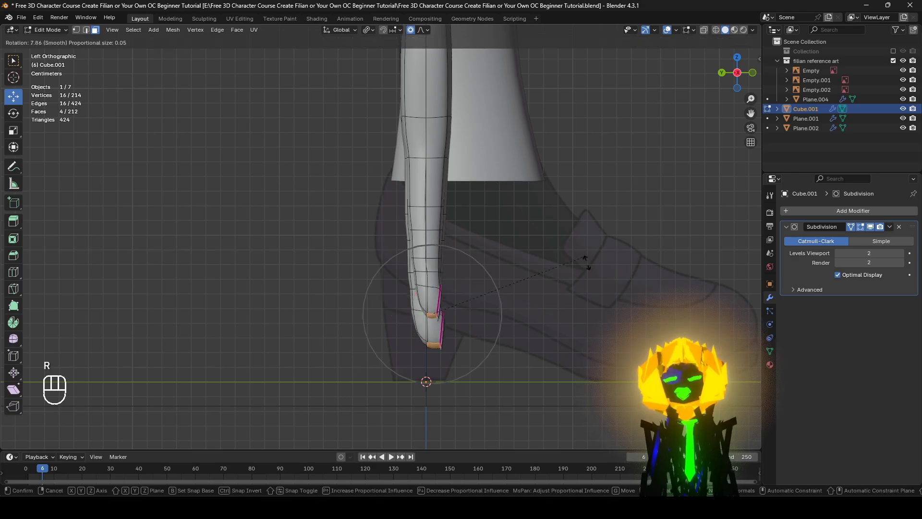
scroll(603, 306, up, 11)
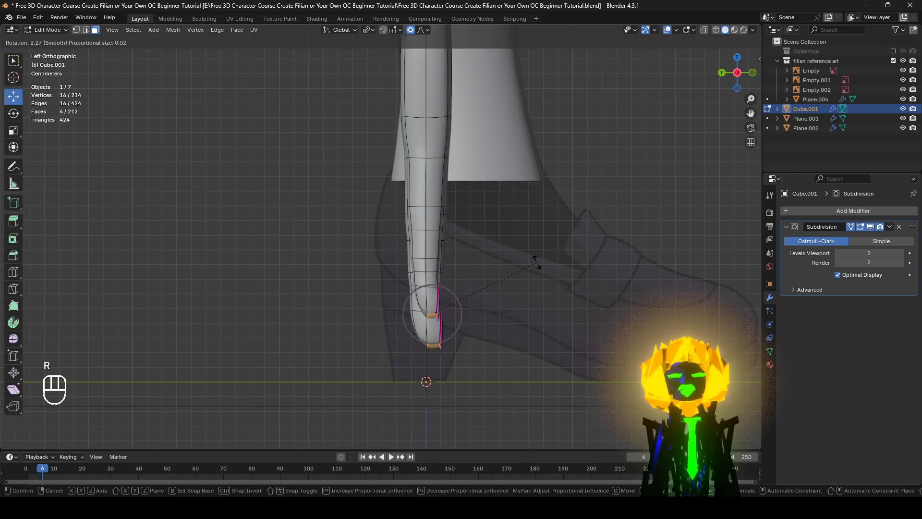
scroll(540, 263, down, 10)
scroll(599, 323, down, 3)
right_click(604, 317)
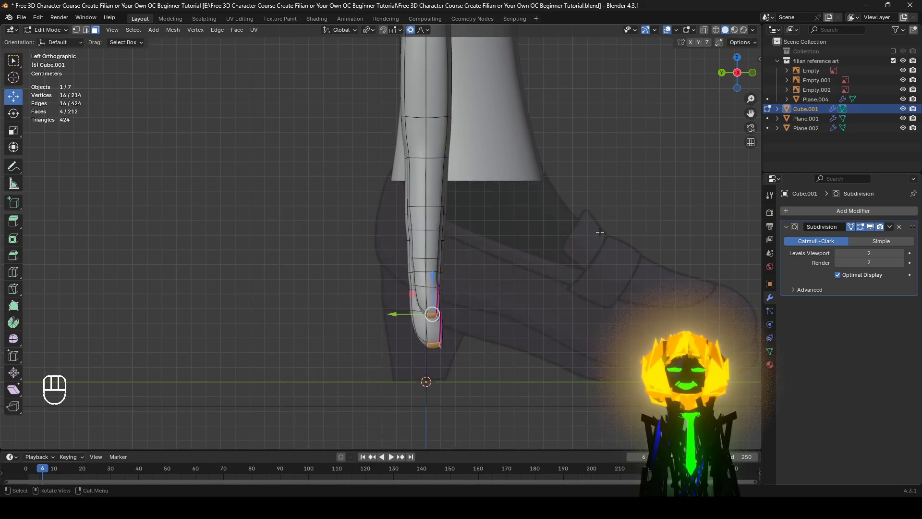
Step: Rotate the selected fingernail faces 5° in the side view with proportional editing at a size of about 0.2
shift+middle_drag(614, 221, 636, 277)
scroll(636, 277, down, 2)
key(r)
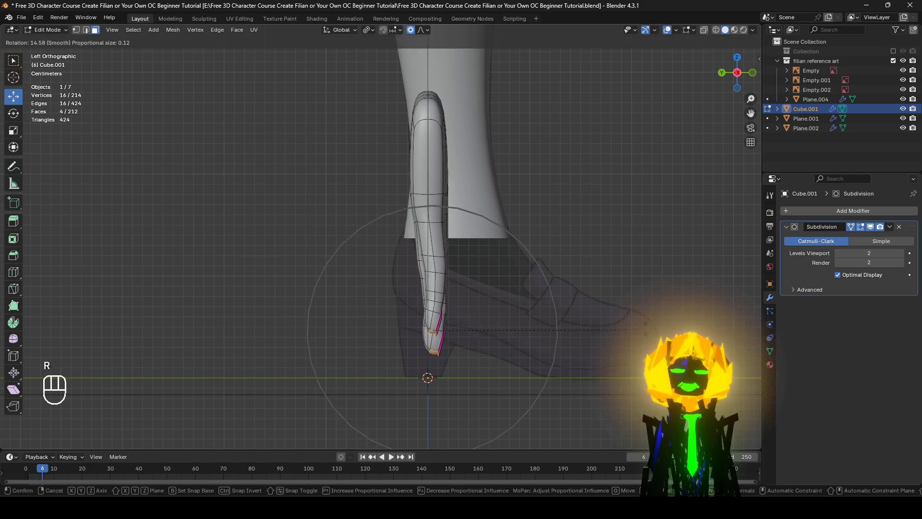
right_click(643, 327)
key(r)
scroll(568, 366, down, 4)
scroll(568, 366, down, 1)
right_click(573, 362)
key(r)
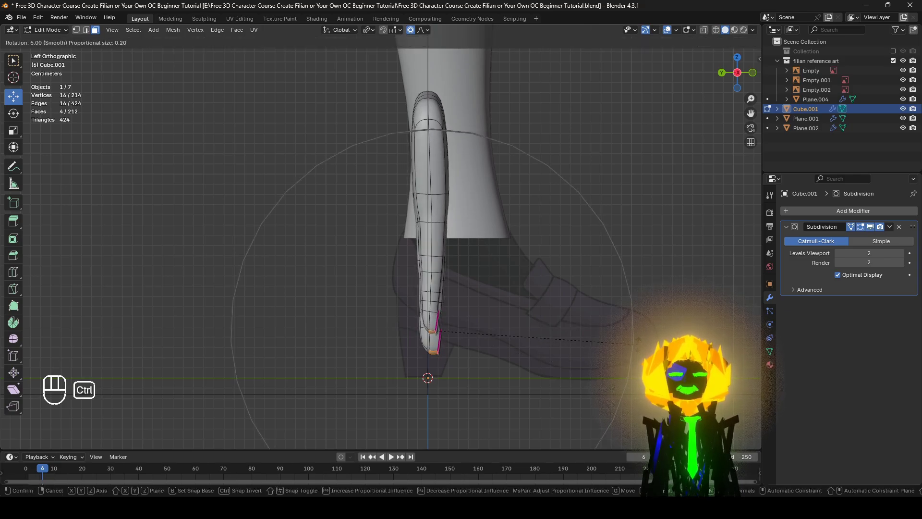
click(638, 341)
Step: Move the selected fingernail faces about 0.0066 m in Y and 0.0014 m in Z with proportional editing
key(g)
key(g)
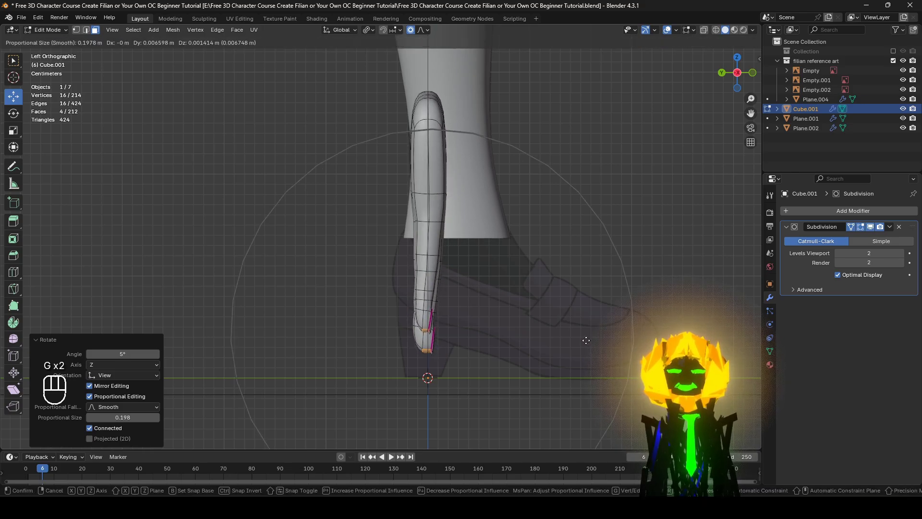
click(586, 340)
Step: Rotate the fingernail faces about 5° more with the proportional size reduced to about 0.15, and deselect everything
key(r)
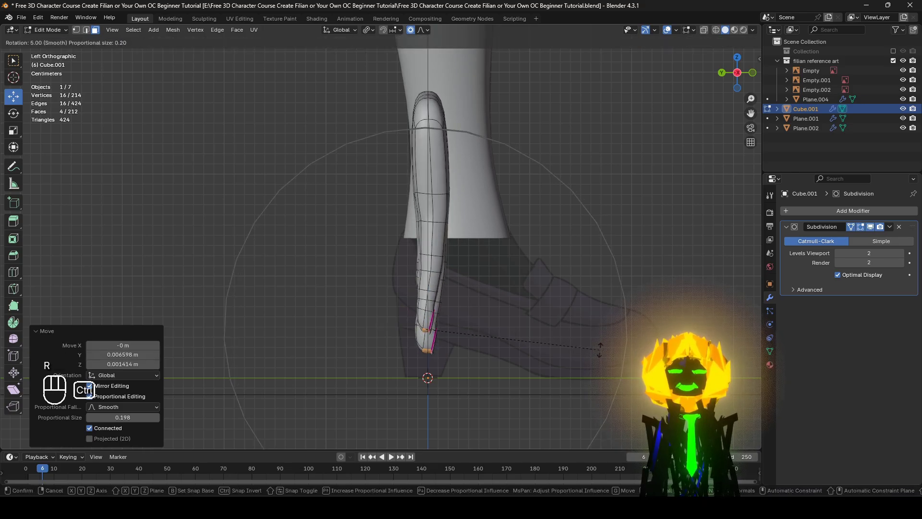
scroll(599, 349, up, 3)
key(r)
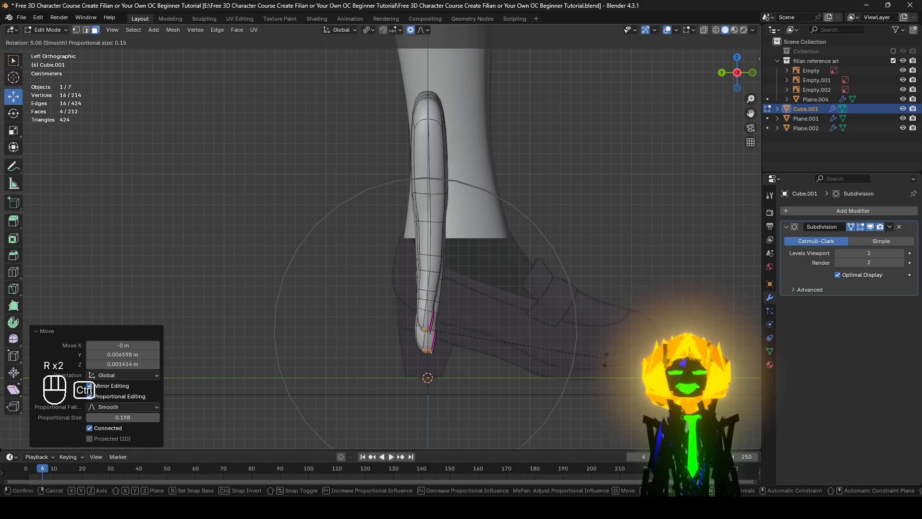
ctrl+click(605, 374)
shift+middle_drag(613, 399, 299, 329)
shift+middle_drag(446, 316, 498, 339)
click(469, 335)
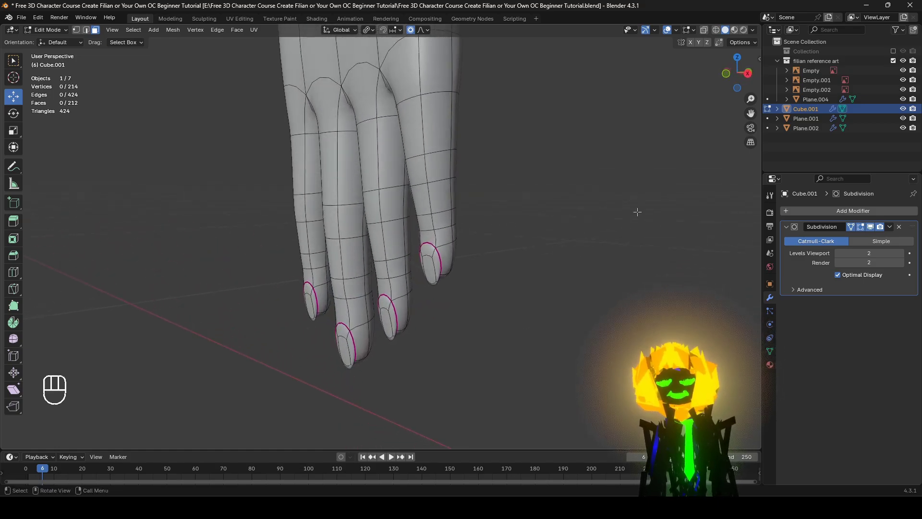
Step: Examine the shape of the fingers and nails from the front with overlays hidden and in different shading modes
click(667, 29)
middle_drag(528, 120, 572, 183)
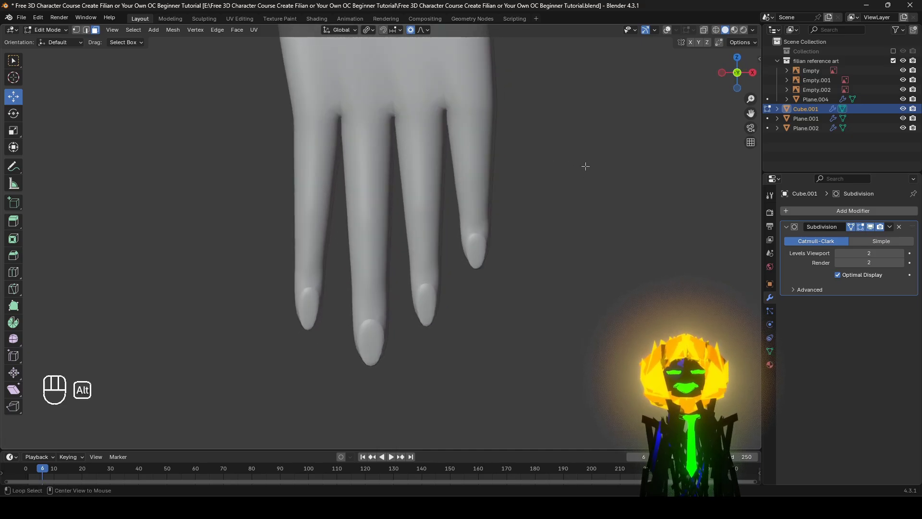
click(667, 31)
key(z)
click(473, 187)
scroll(461, 269, up, 2)
key(z)
click(546, 283)
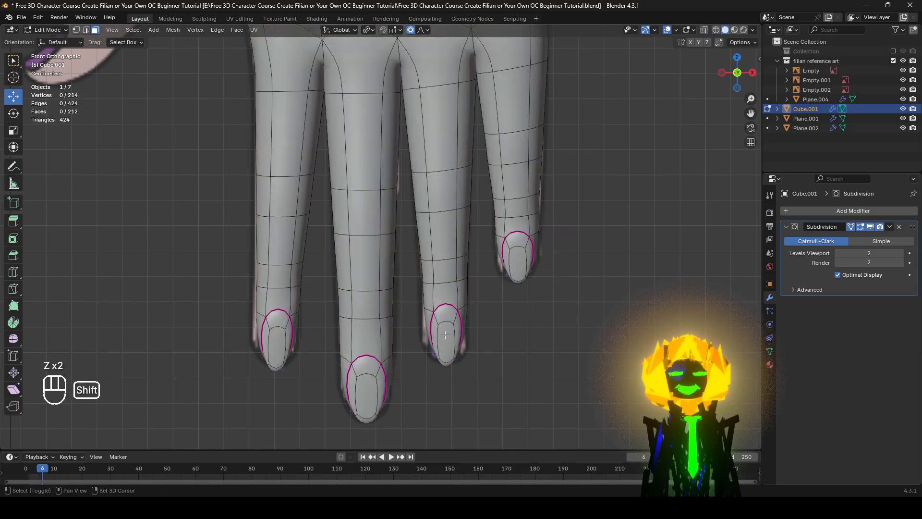
Step: Select the four lengthwise side edges of the middle fingernail in edge mode and hide the overlays
shift+middle_drag(538, 283, 549, 227)
scroll(549, 227, up, 1)
click(85, 30)
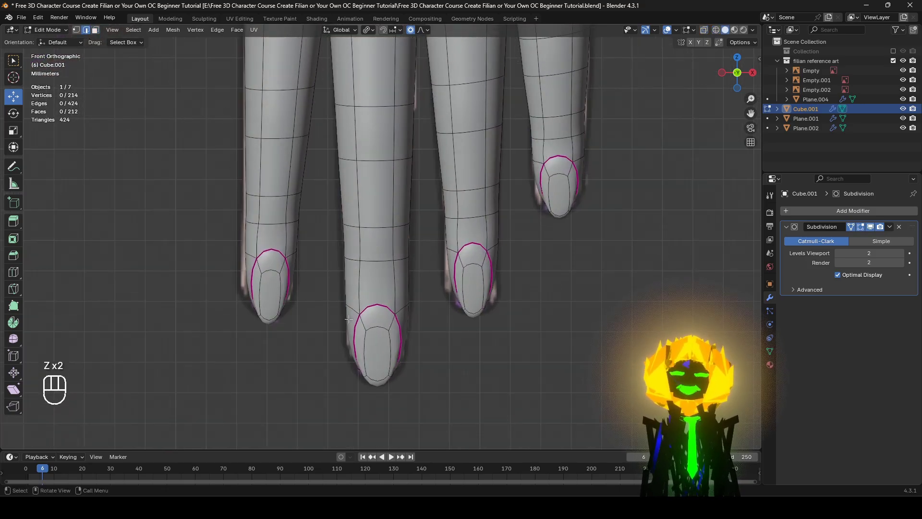
shift+click(401, 336)
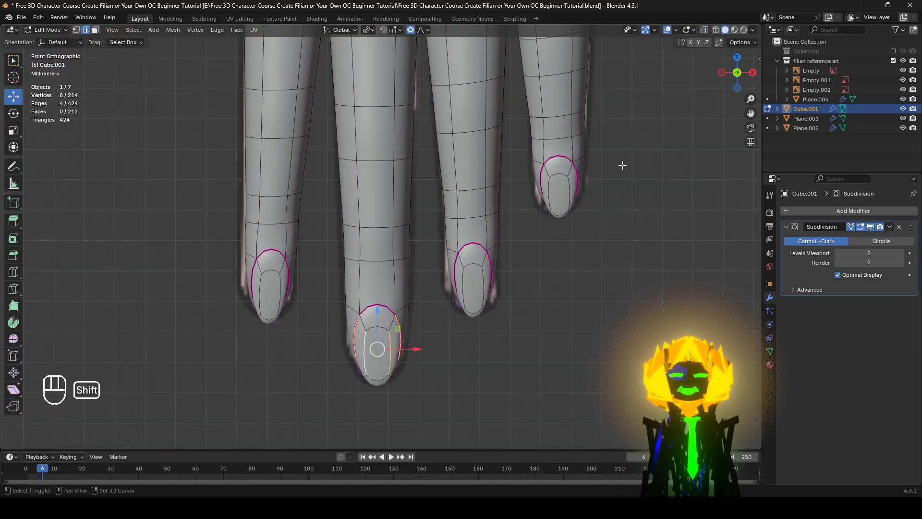
click(667, 31)
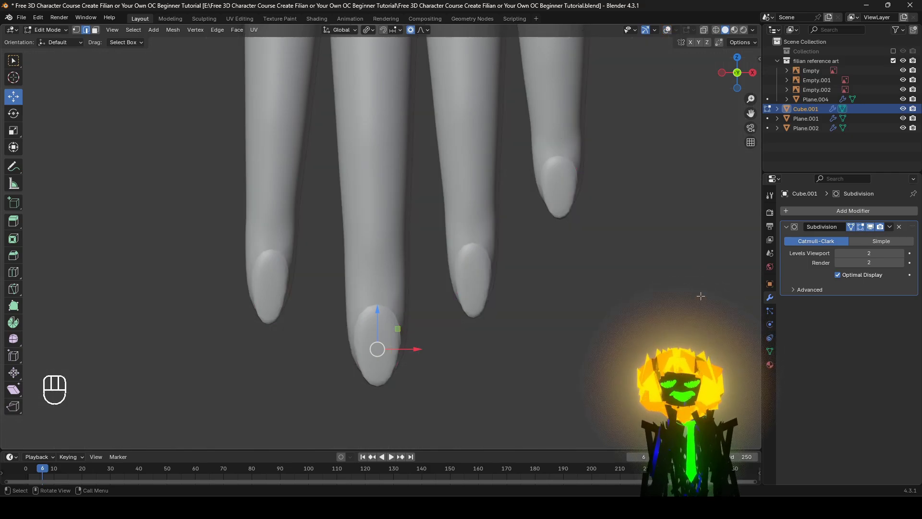
key(s)
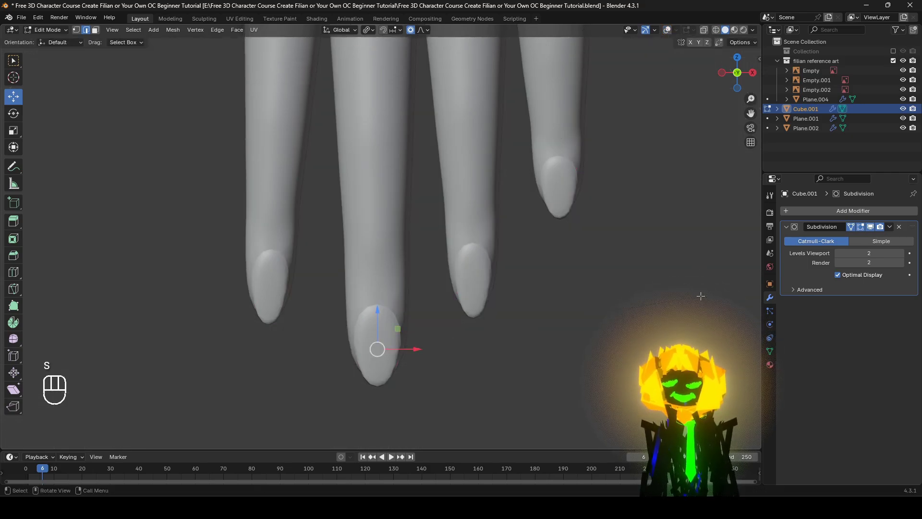
click(371, 33)
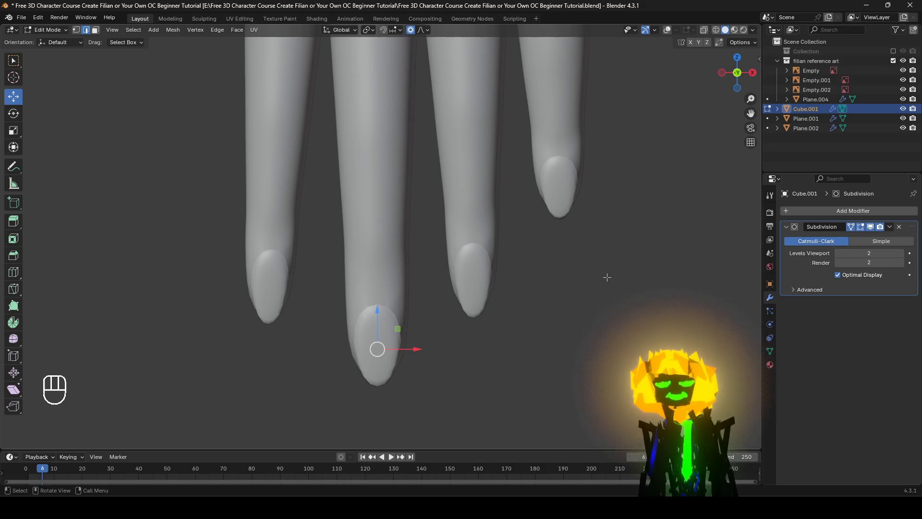
key(s)
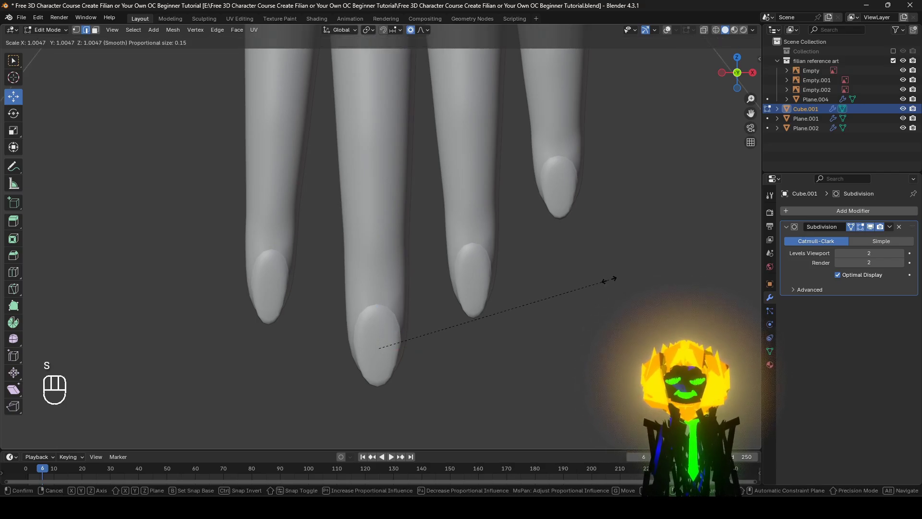
key(x)
right_click(589, 284)
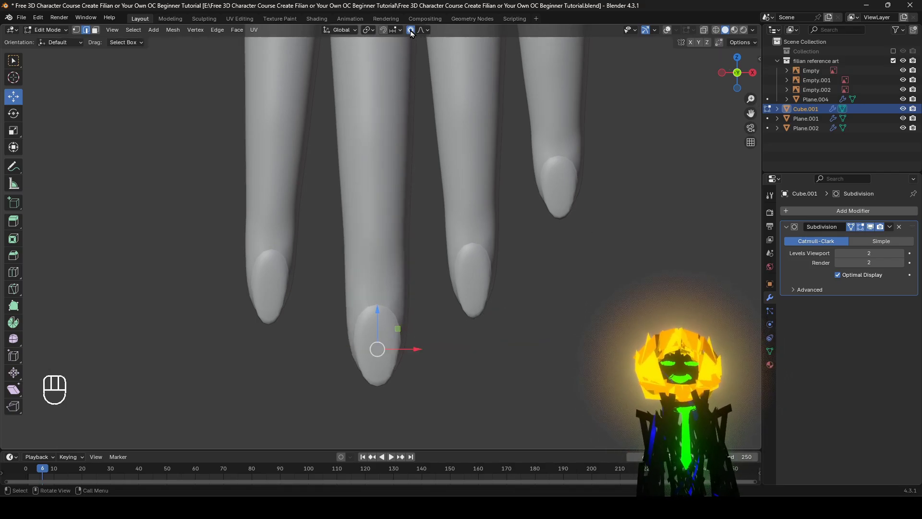
Step: Turn off proportional editing and scale the middle fingernail's side edges to 0.9 along X
key(s)
key(x)
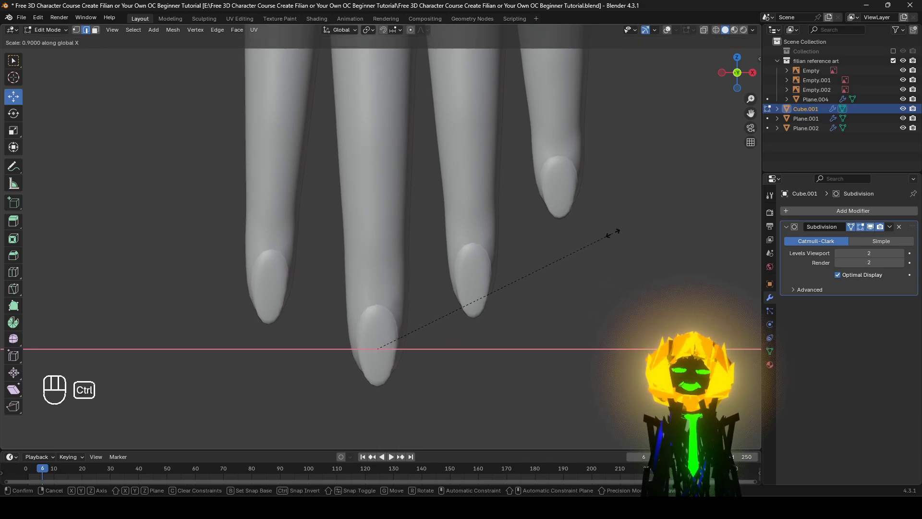
click(611, 233)
scroll(593, 241, down, 1)
shift+middle_drag(593, 241, 591, 238)
scroll(331, 293, up, 1)
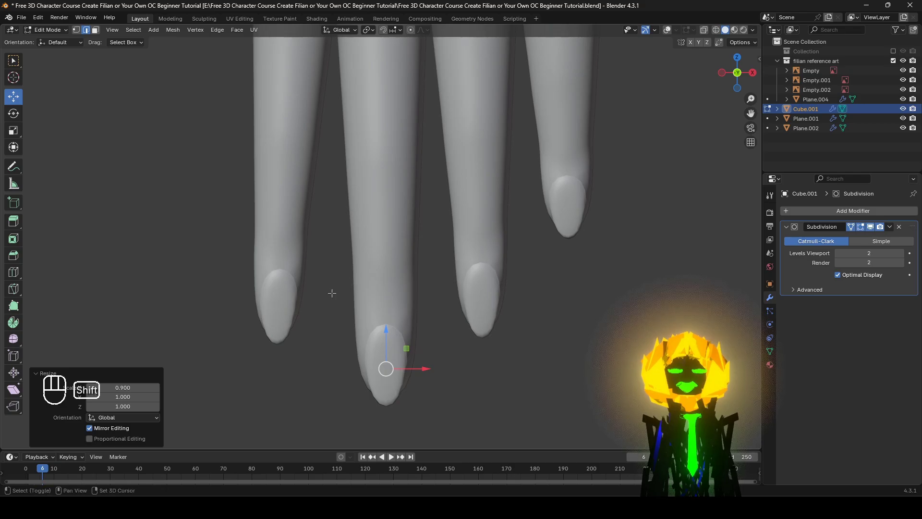
Step: Show the overlays again and turn off the Subdivision modifier's edit mode display
shift+middle_drag(358, 282, 466, 260)
click(667, 30)
scroll(608, 80, up, 3)
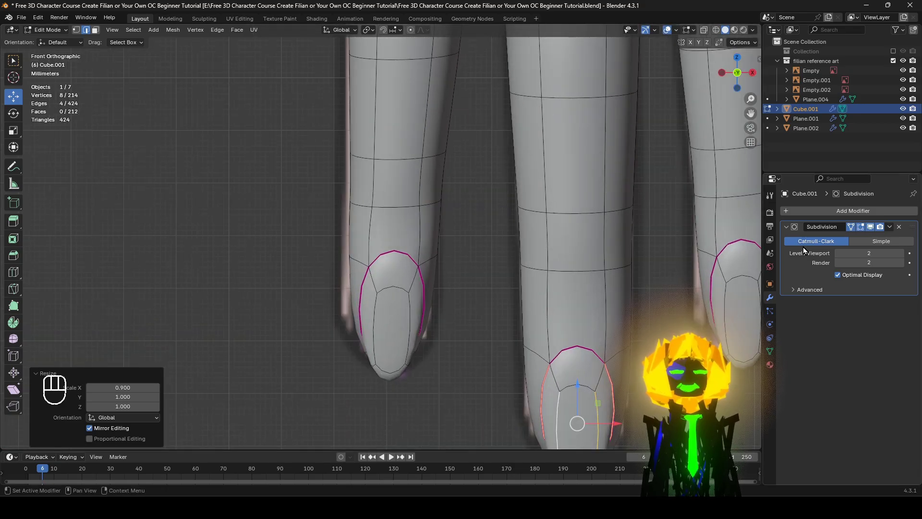
click(860, 228)
shift+middle_drag(490, 344, 486, 314)
mouse_move(442, 293)
middle_down()
mouse_move(428, 206)
mouse_move(439, 284)
middle_up()
Step: Nudge the diagonal corner edge of the index fingernail slightly in negative X, restore the subdivision display and deselect everything
click(418, 224)
key(g)
right_click(446, 233)
key(g)
right_click(587, 280)
key(g)
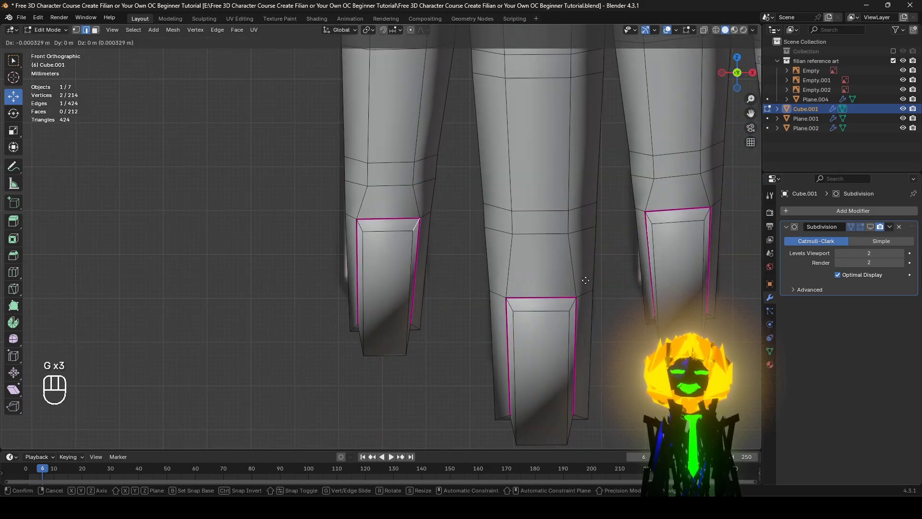
click(583, 280)
click(871, 228)
scroll(605, 329, down, 2)
shift+middle_drag(572, 321, 487, 382)
click(584, 370)
Step: With the subdivision display off, add a loop cut across the palm and slide it toward the fingers by a factor of about 0.23
middle_drag(584, 370, 515, 394)
scroll(515, 394, up, 1)
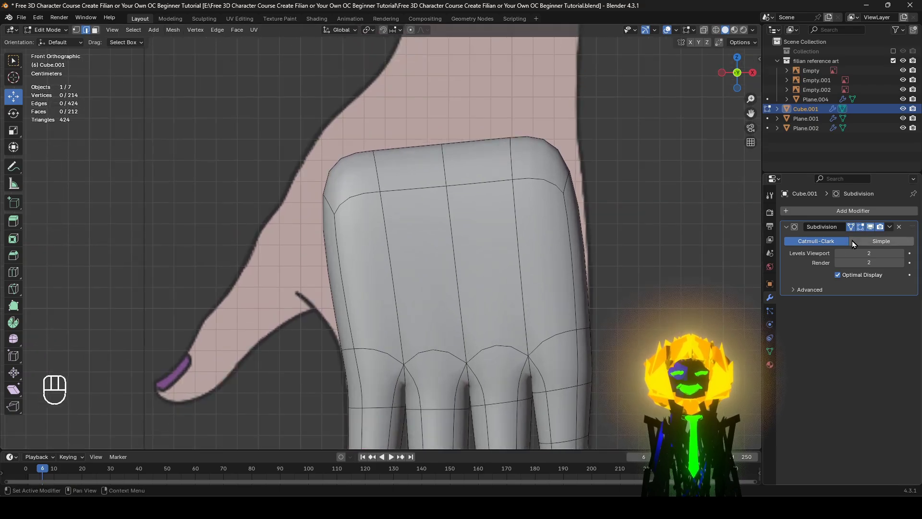
click(870, 228)
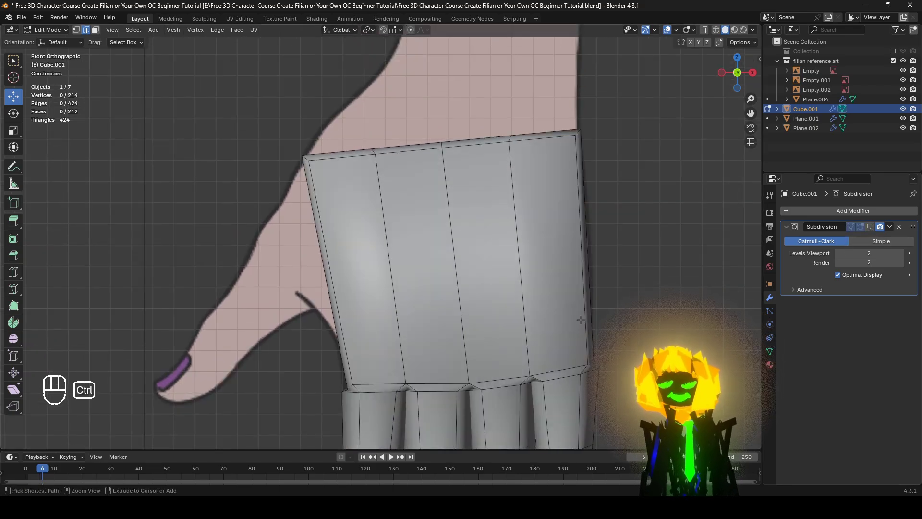
key(ctrl+r)
click(580, 295)
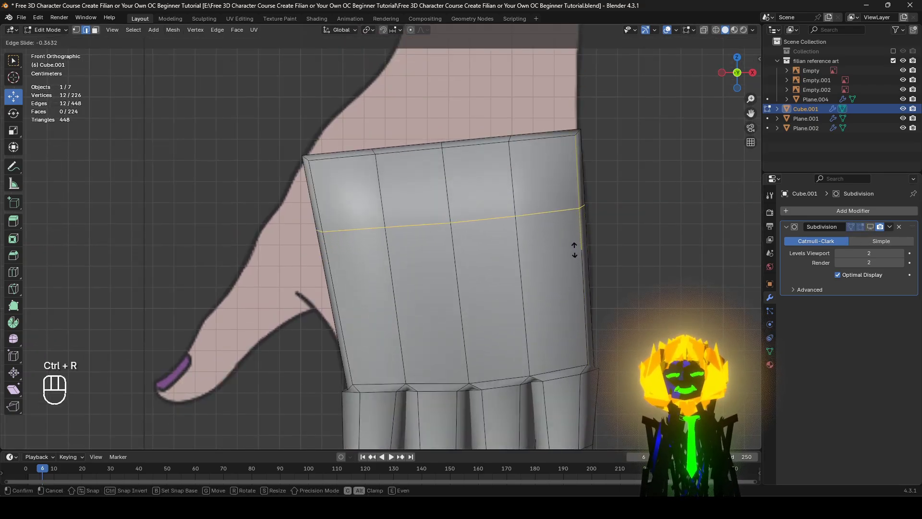
right_click(664, 247)
key(g)
key(g)
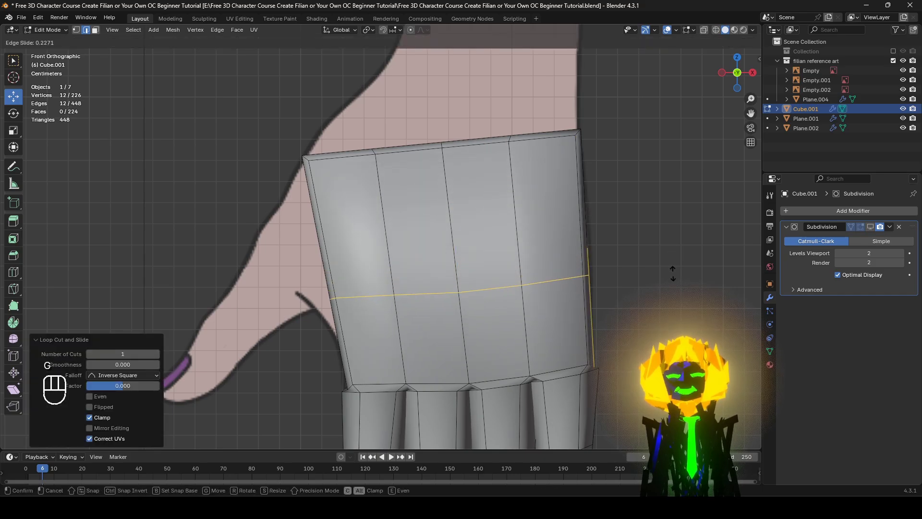
click(672, 273)
Step: In wireframe vertex mode, move the new loop's thumb-side vertices outward to the base of the thumb in the reference
click(80, 29)
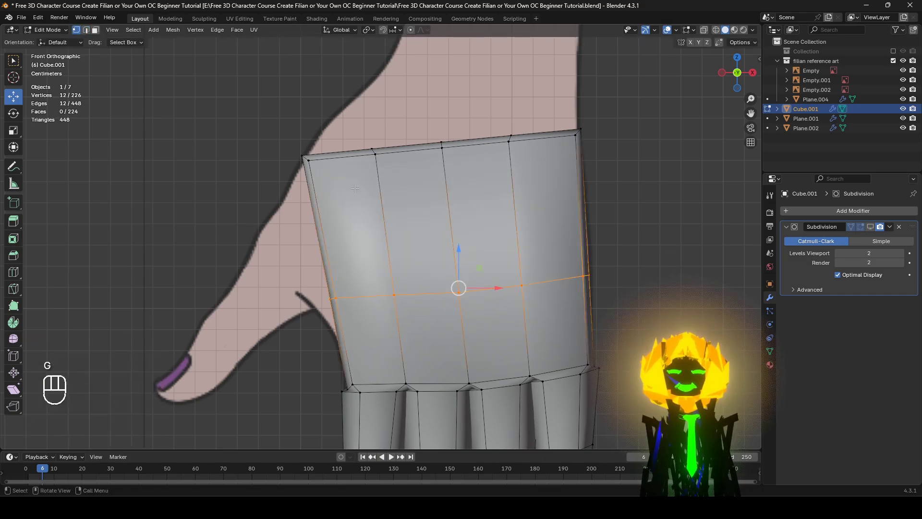
key(z)
click(271, 202)
drag(290, 278, 362, 331)
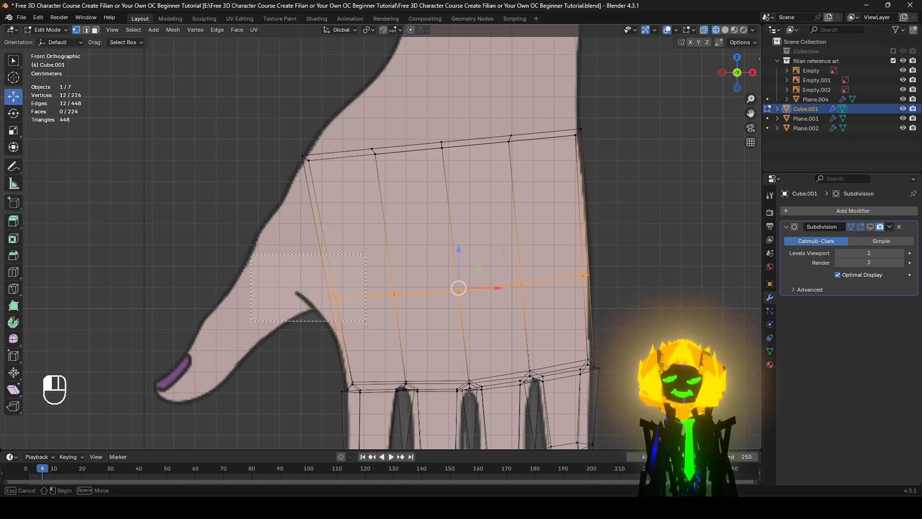
drag(370, 332, 370, 332)
key(g)
click(465, 262)
Step: Move the palm's upper thumb-side corner vertices about -0.0014 m in X and -0.0077 m in Z, and return to solid shading
drag(350, 219, 294, 126)
key(g)
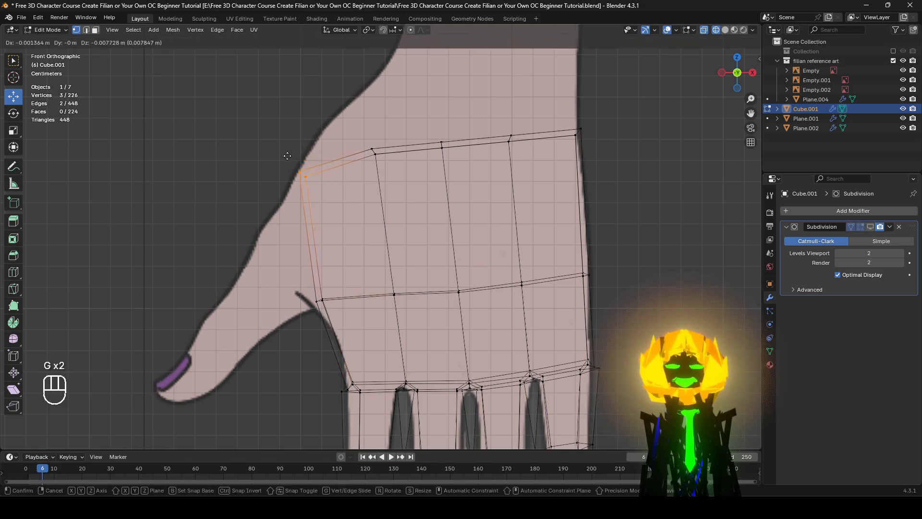
click(291, 143)
key(z)
click(350, 145)
mouse_move(471, 175)
shift+middle_down()
mouse_move(432, 227)
mouse_move(431, 280)
shift+middle_up()
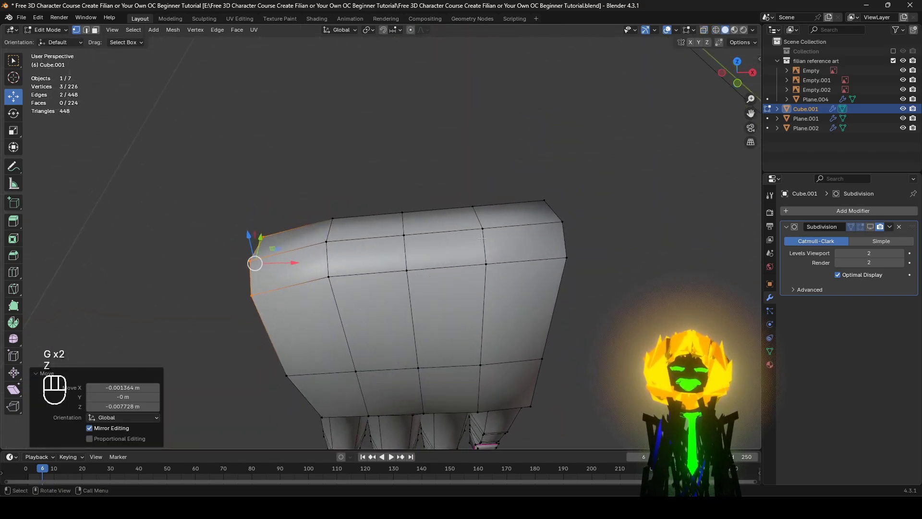
Step: Delete the three inner vertices of the palm's wrist-end cap to leave that end open
click(479, 234)
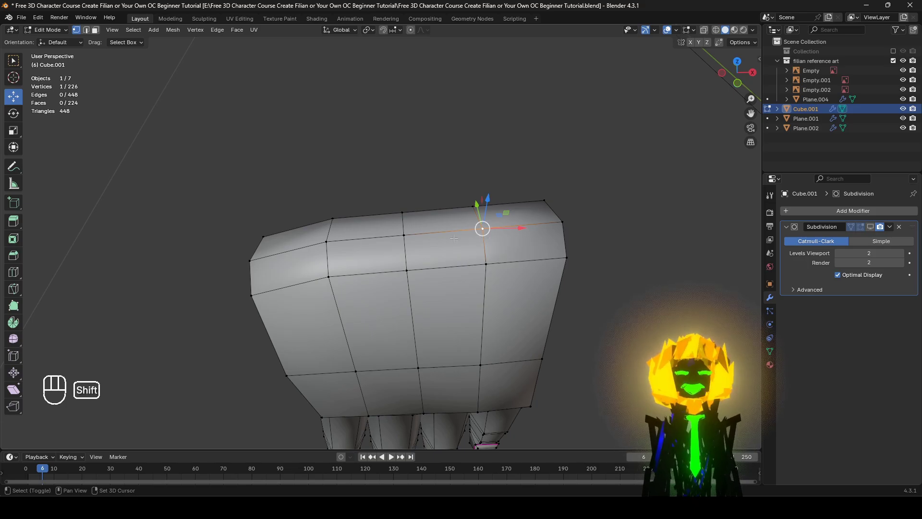
shift+click(404, 235)
key(x)
click(601, 217)
Step: Extrude the thumb-side middle rim vertex along the wrist outline, about 0.024 m in X and 0.027 m in Z
middle_drag(587, 229, 583, 171)
middle_drag(310, 252, 357, 263)
shift+middle_drag(357, 263, 379, 295)
scroll(356, 250, up, 1)
click(294, 233)
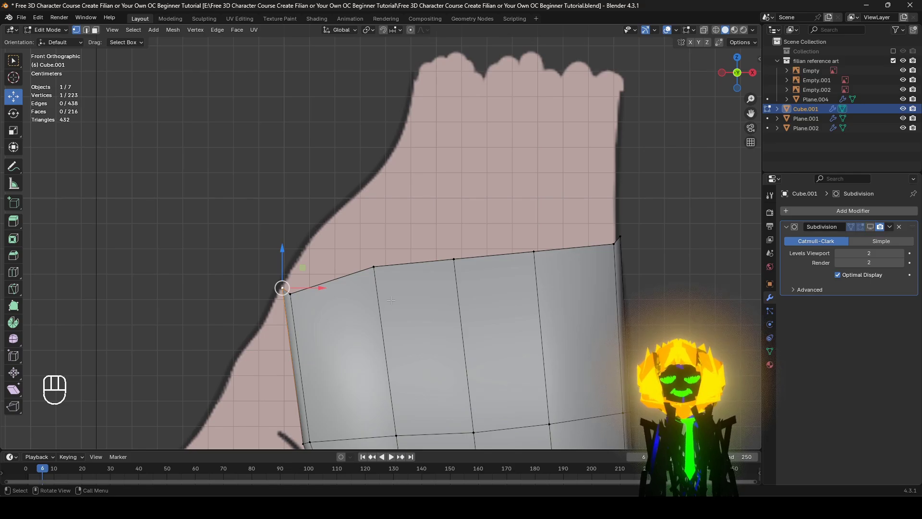
scroll(405, 308, up, 1)
key(e)
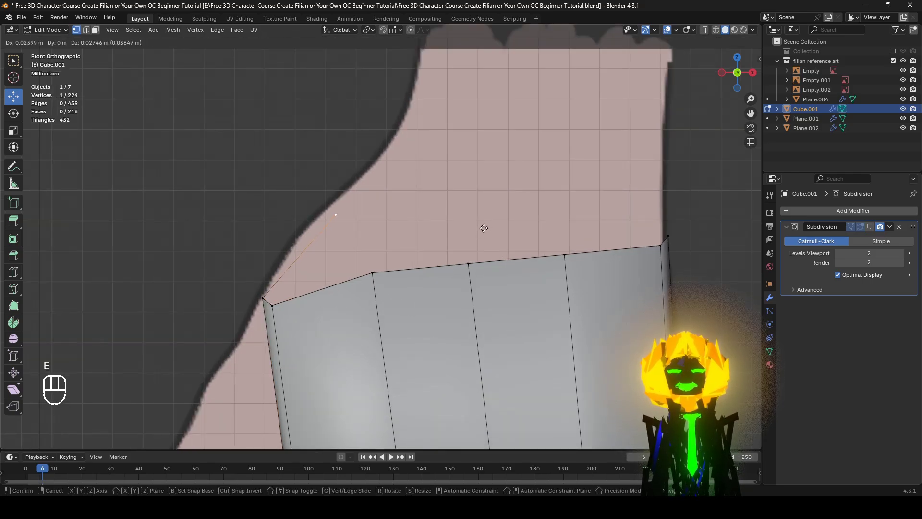
click(483, 228)
Step: Extrude the little-finger-side middle rim vertex upward along the reference wrist outline
shift+middle_drag(483, 227, 374, 230)
click(558, 240)
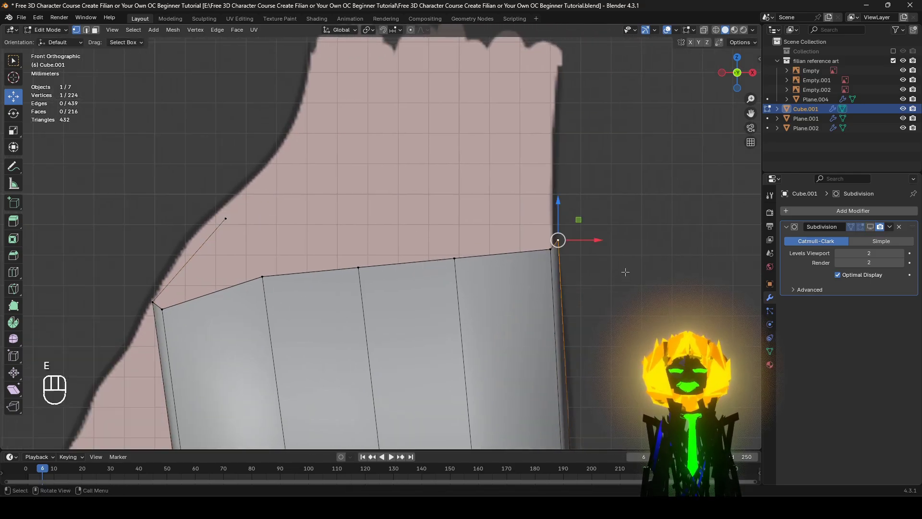
key(e)
click(610, 217)
Step: Fill two faces joining the extruded little-finger-side vertex to the palm's open rim
scroll(580, 271, down, 2)
middle_drag(580, 272, 527, 320)
click(454, 287)
shift+click(430, 306)
key(f)
mouse_move(509, 309)
middle_down()
mouse_move(441, 321)
mouse_move(382, 317)
mouse_move(499, 318)
middle_up()
key(f)
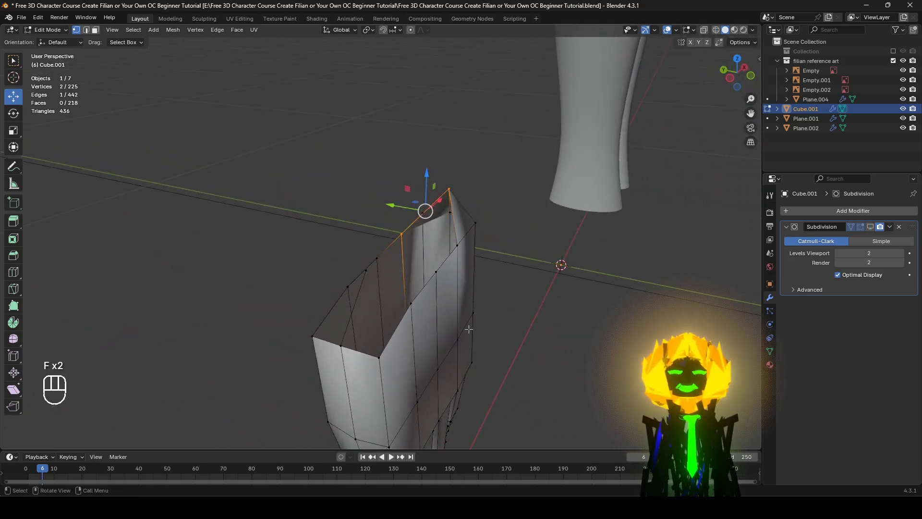
Step: Fill two faces joining the extruded thumb-side vertex to the palm's open rim
click(377, 358)
shift+click(352, 358)
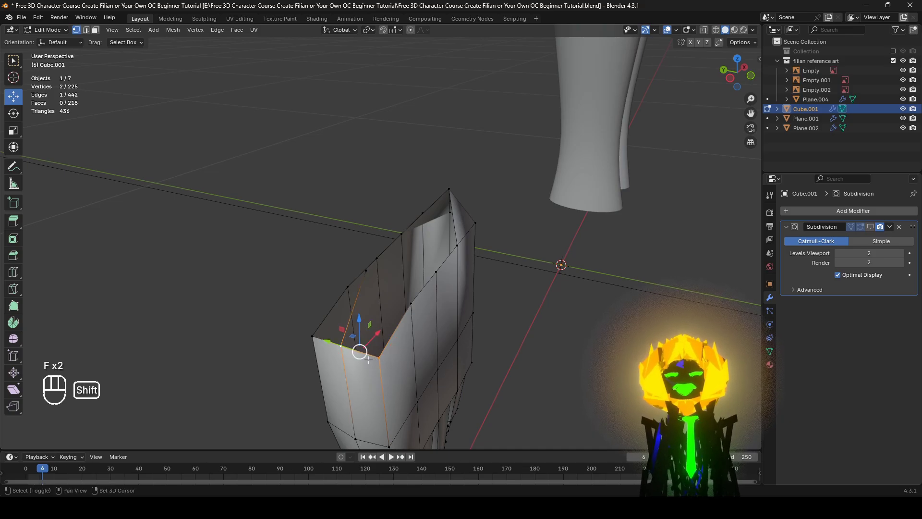
key(f)
click(340, 345)
key(f)
middle_drag(313, 339, 401, 337)
middle_drag(474, 355, 483, 343)
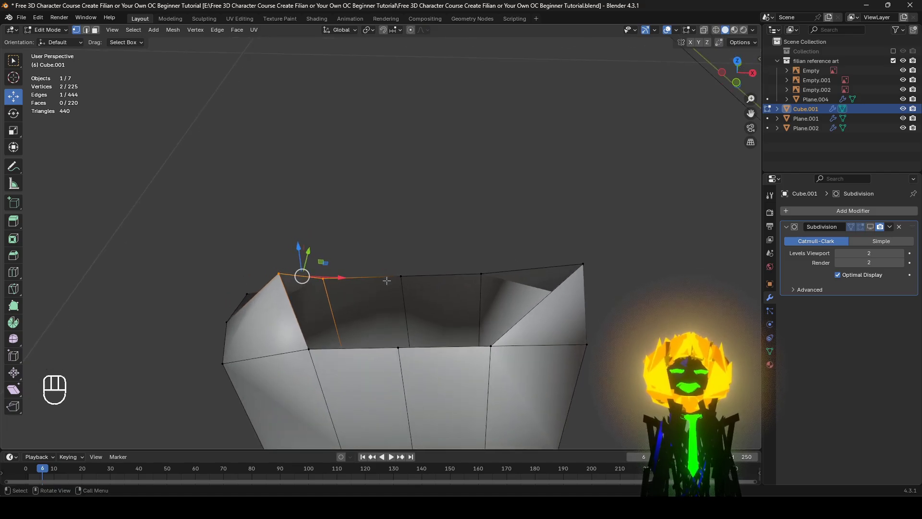
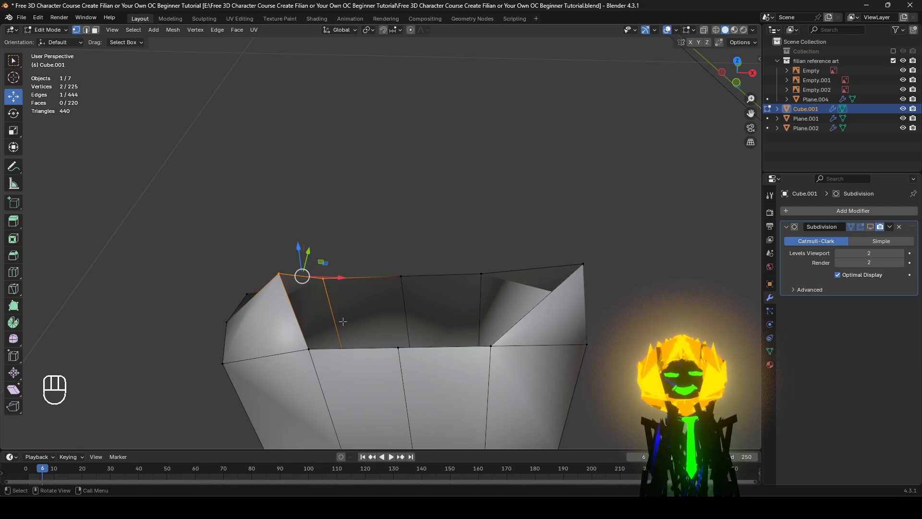
Step: Extrude another vertex from the thumb-side rim toward the wrist and fill two faces joining it to the open rim
scroll(352, 315, down, 1)
middle_drag(356, 313, 392, 244)
click(317, 277)
key(e)
click(440, 205)
middle_drag(440, 205, 429, 240)
click(319, 319)
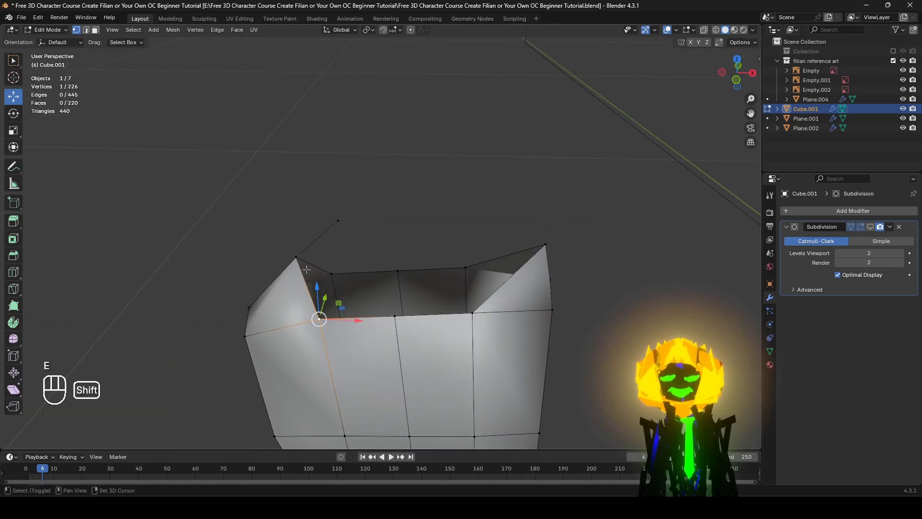
key(f)
middle_drag(299, 261, 423, 308)
key(f)
Step: Smooth the palm's upper rim vertices with Smooth Vertices at a smoothing of 0.500 and one repeat
key(z)
click(319, 304)
mouse_move(226, 136)
mouse_down()
mouse_move(372, 238)
mouse_move(573, 298)
mouse_up()
right_click(561, 266)
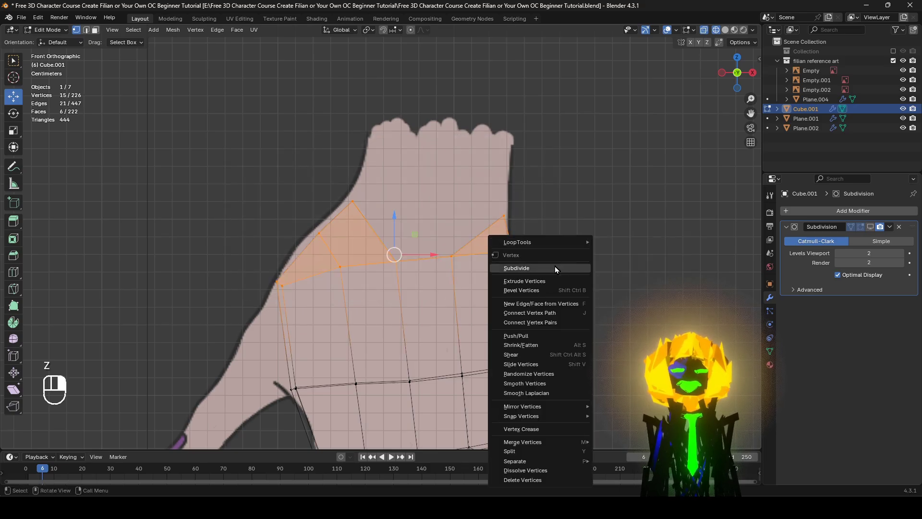
click(530, 383)
key(z)
click(594, 346)
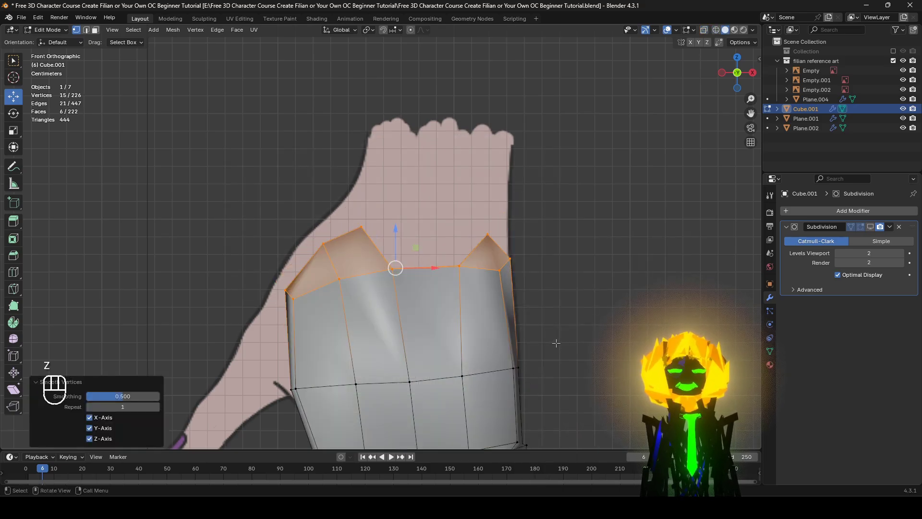
Step: Shape the palm's six-vertex open wrist loop into a circle with LoopTools
middle_drag(546, 309, 478, 350)
key(g)
alt+click(453, 288)
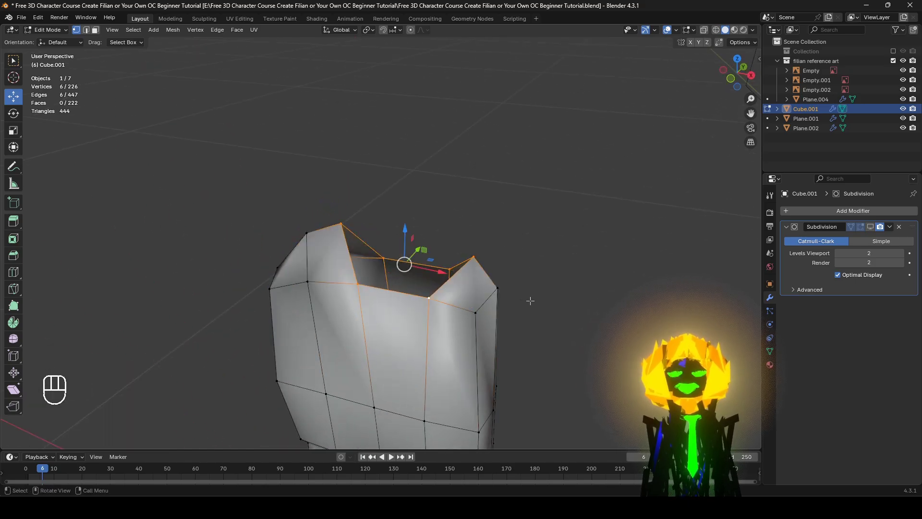
right_click(533, 284)
mouse_move(574, 142)
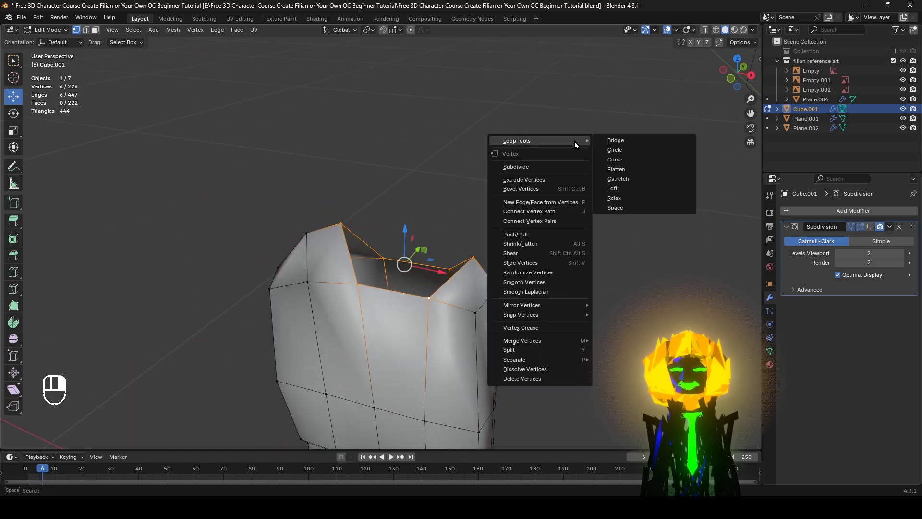
click(619, 150)
Step: Rotate the circular wrist loop by -20° about Z in top view
middle_drag(555, 288, 583, 358)
key(r)
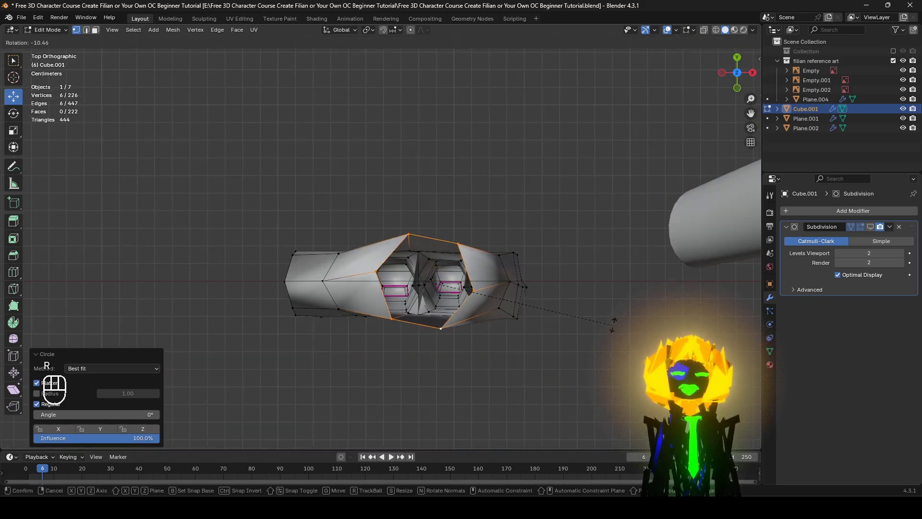
click(605, 288)
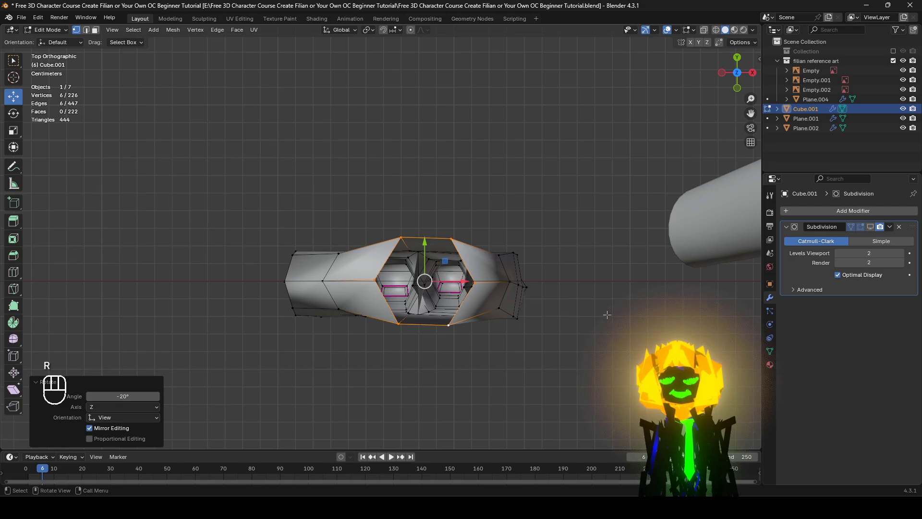
Step: Raise the wrist loop about 0.017 m in Z and shift it about 0.002 m in X
alt+middle_drag(605, 288, 605, 212)
key(g)
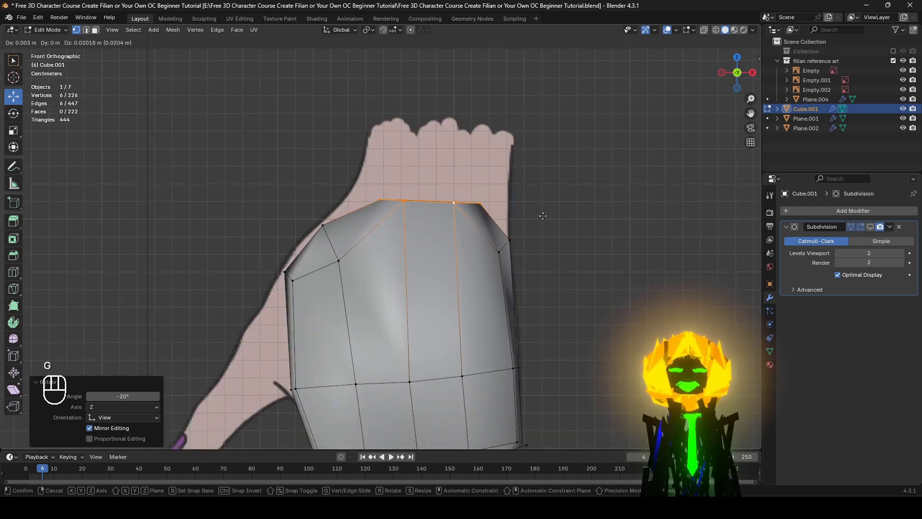
click(541, 221)
Step: Widen the wrist loop along X by a factor of 1.6, and further to the reference outline with the subdivision displayed
key(s)
key(x)
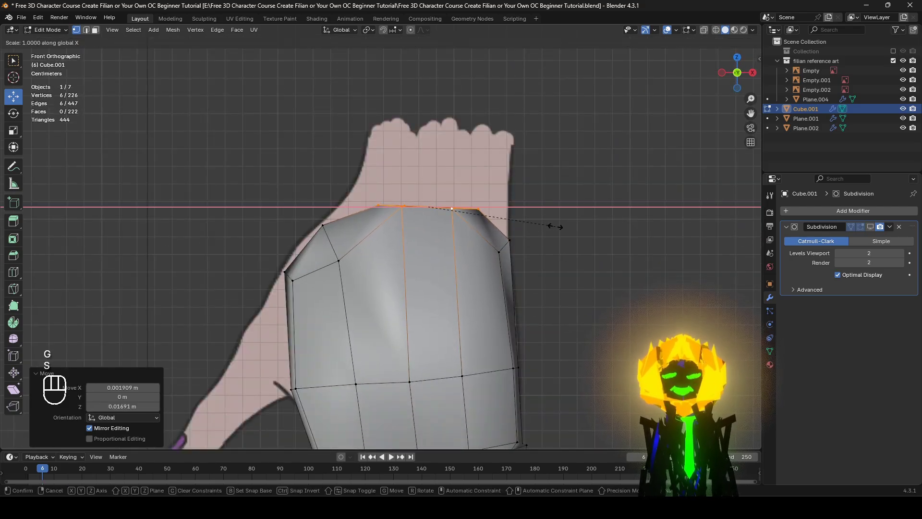
click(627, 258)
key(alt+z)
key(alt+z)
key(s)
key(x)
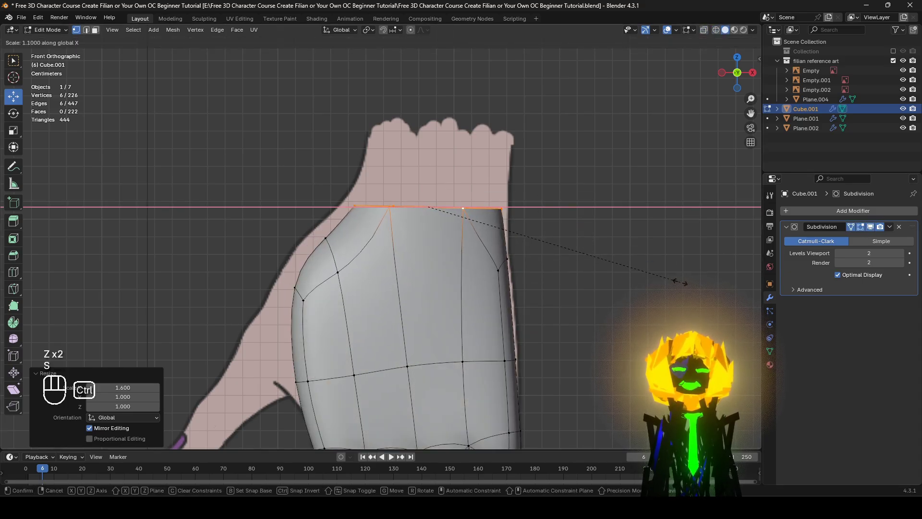
click(165, 280)
Step: Move the thumb-side upper palm vertices about -0.005 m in X and 0.004 m in Z to follow the reference outline
key(z)
drag(264, 231, 355, 311)
key(g)
click(347, 303)
key(z)
key(z)
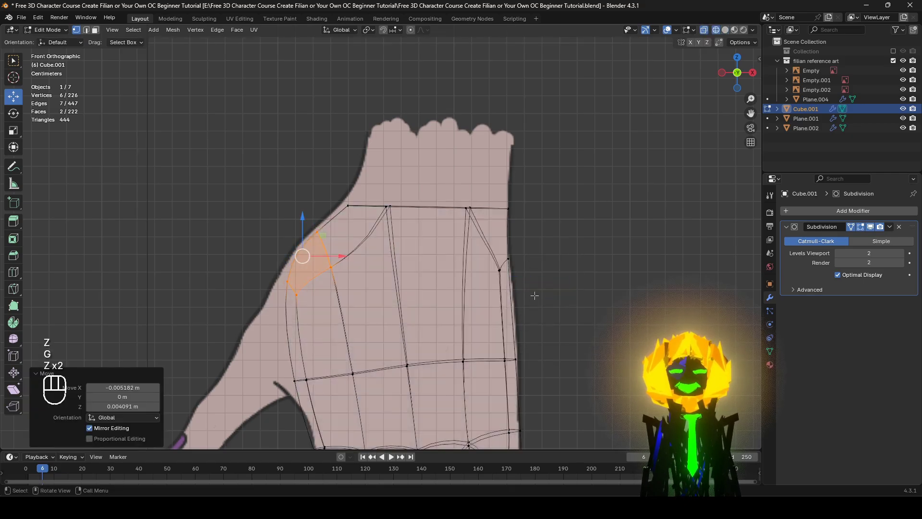
Step: Move the three little-finger-side vertices below the wrist loop about 0.004 m in X and -0.001 m in Z
drag(483, 251, 481, 250)
key(g)
click(486, 252)
key(z)
shift+middle_drag(553, 408, 542, 314)
scroll(539, 308, down, 1)
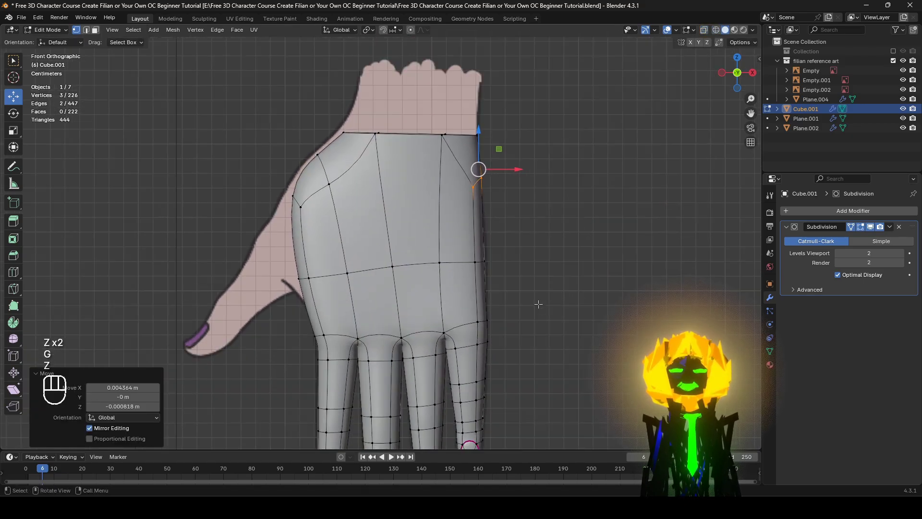
Step: Move the little-finger-side vertices of the mid-palm loop to the reference outline
key(z)
scroll(538, 287, up, 2)
drag(509, 260, 555, 293)
key(z)
key(g)
click(591, 315)
scroll(465, 286, down, 1)
Step: Try to adjust the palm's thickness at the mid-palm edge loop with Shrink/Fatten
alt+click(434, 268)
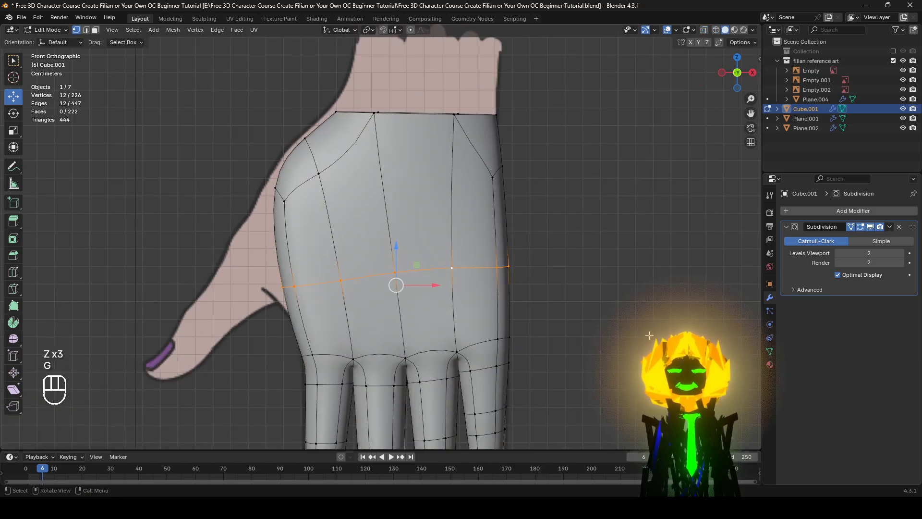
key(alt+s)
click(649, 330)
click(636, 309)
shift+middle_drag(432, 302, 507, 312)
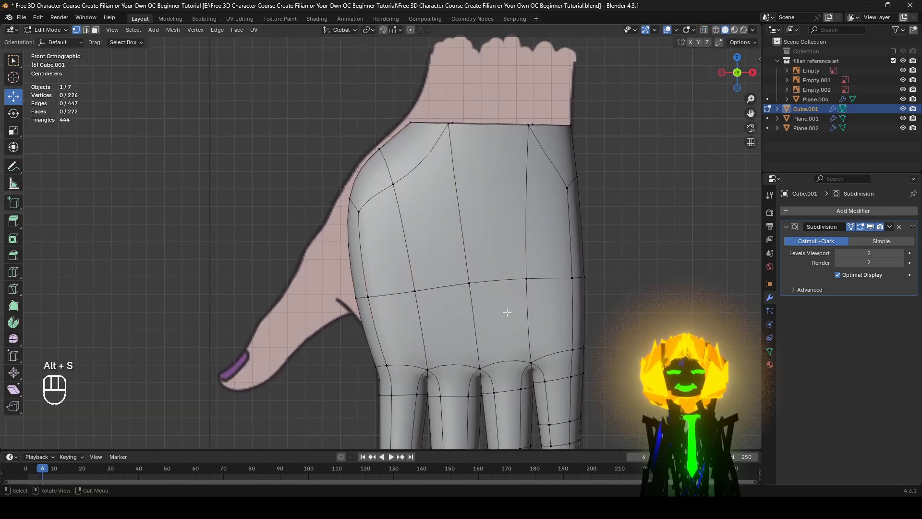
key(ctrl+z)
key(ctrl+z)
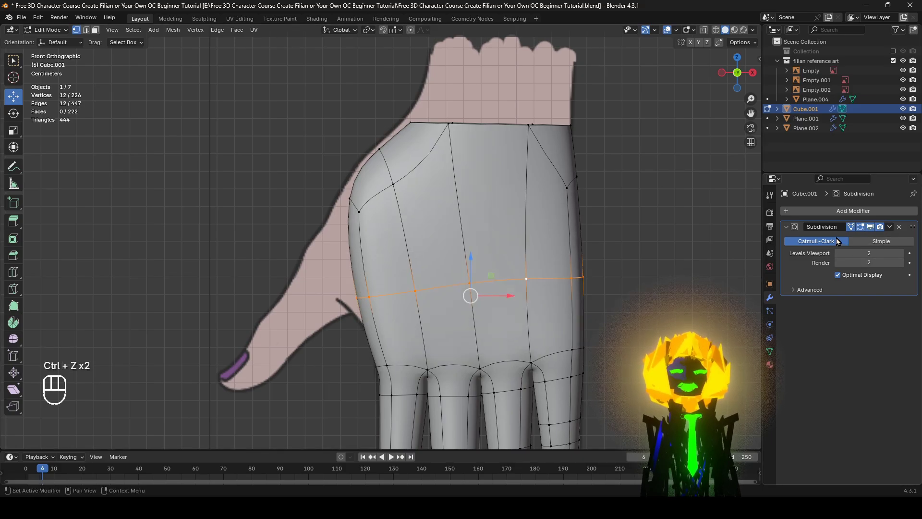
Step: Turn off the subdivision display in edit mode and add one centered edge loop around the upper palm
click(869, 227)
key(ctrl+r)
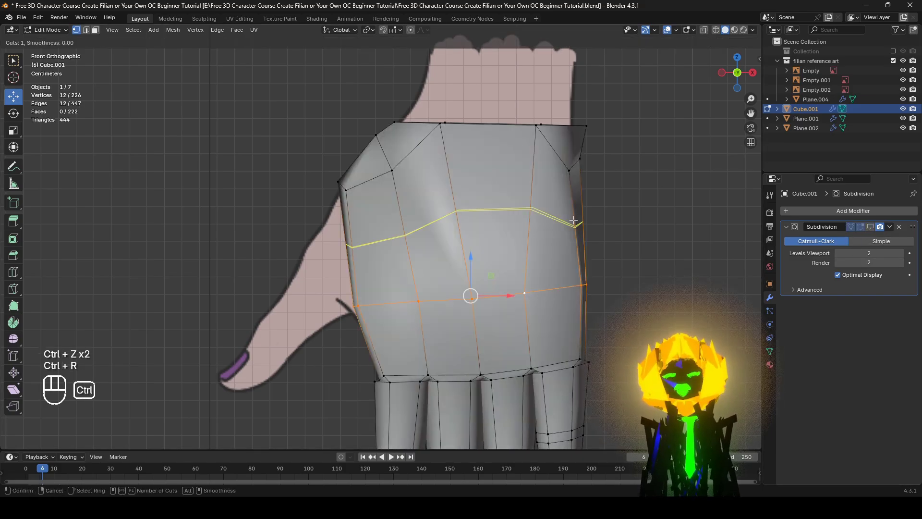
click(575, 231)
right_click(631, 342)
middle_drag(630, 342, 504, 303)
key(ctrl+z)
key(ctrl+shift+z)
Step: Round the four thumb-side palm faces into a circle with LoopTools at 50% influence
click(95, 30)
middle_drag(189, 161, 365, 211)
click(392, 207)
shift+click(396, 273)
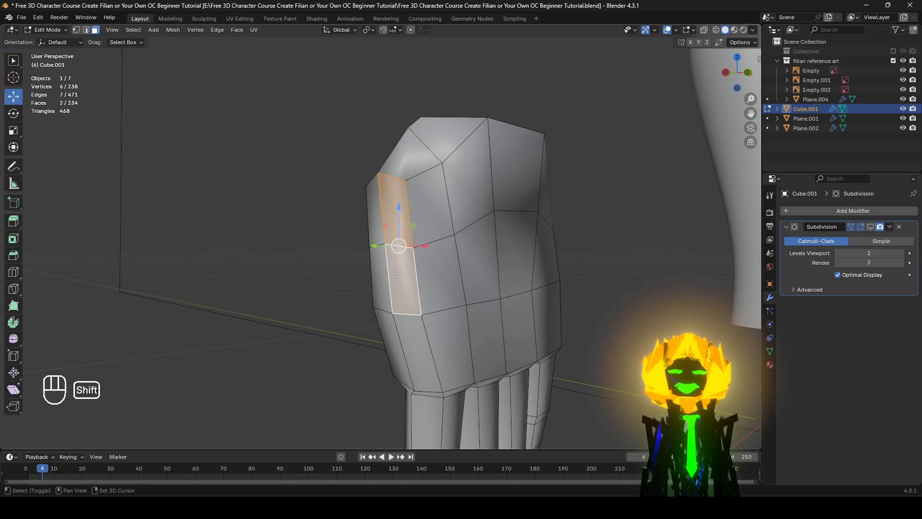
middle_drag(461, 259, 568, 261)
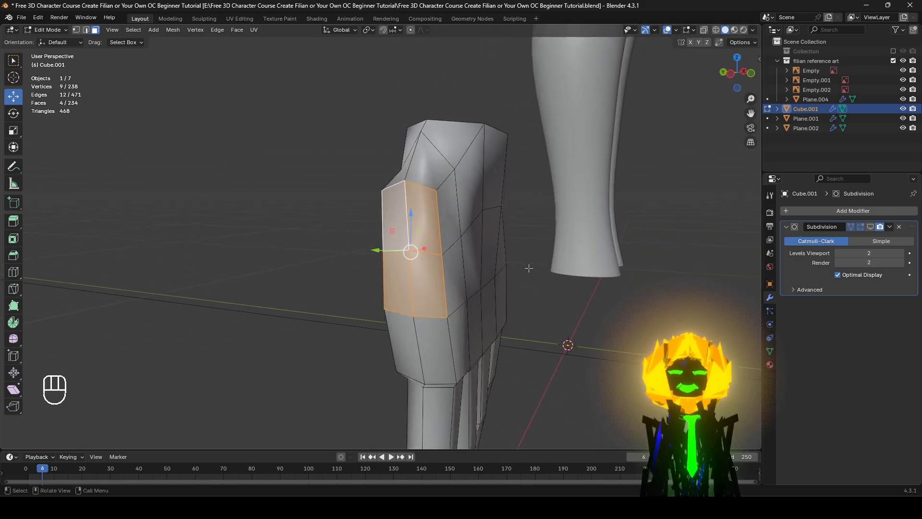
right_click(568, 260)
mouse_move(568, 260)
click(610, 269)
middle_drag(461, 276, 423, 279)
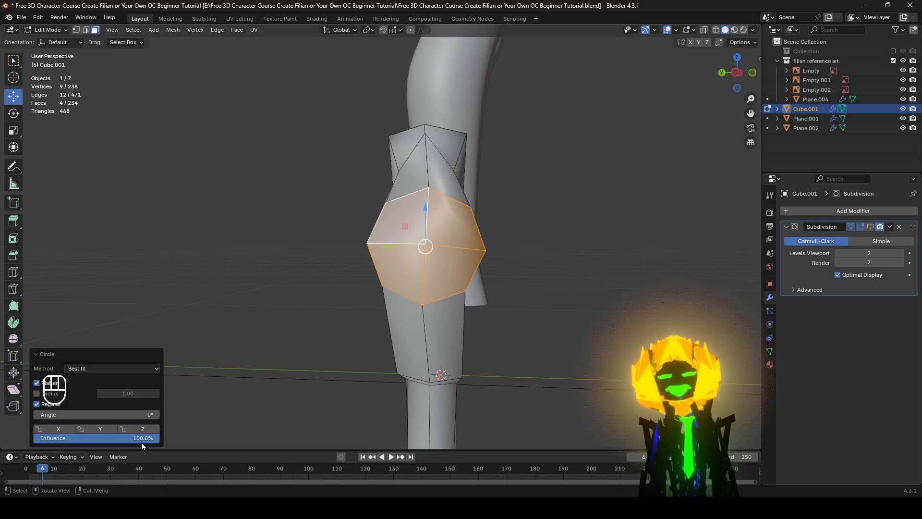
drag(144, 440, 109, 440)
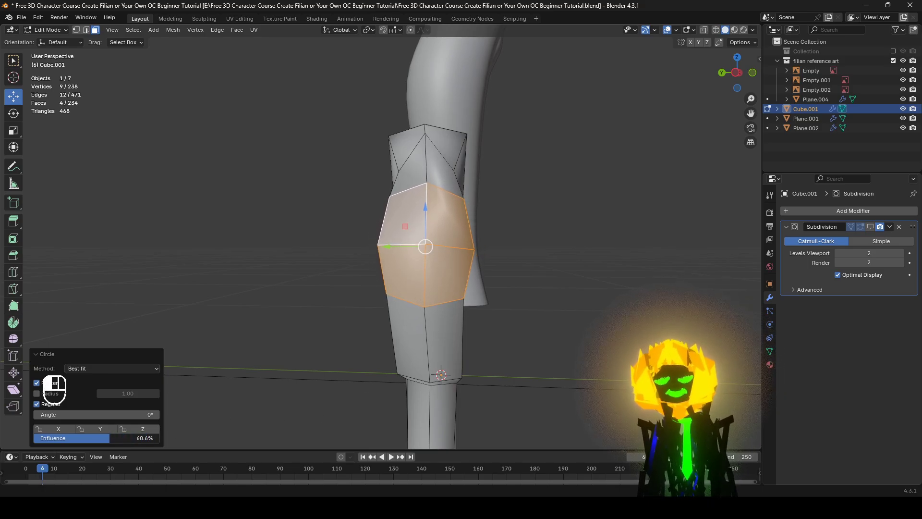
Step: Move the four thumb-base faces about -0.002 m in X and -0.002 m in Z in front view
middle_drag(433, 288, 488, 319)
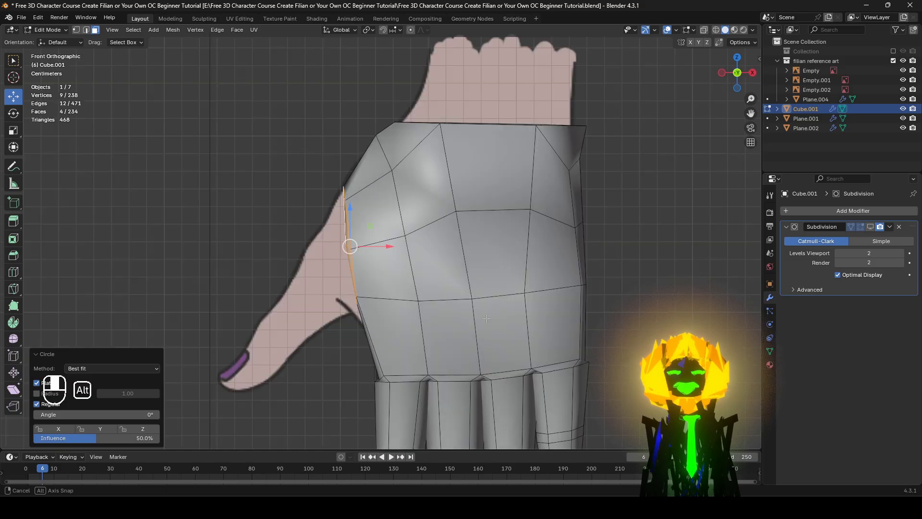
click(456, 261)
key(z)
click(597, 255)
key(g)
click(597, 254)
Step: Shift the thumb-base faces about 0.007 m in Y and rotate them by -2.91° in the side view
middle_drag(597, 254, 496, 273)
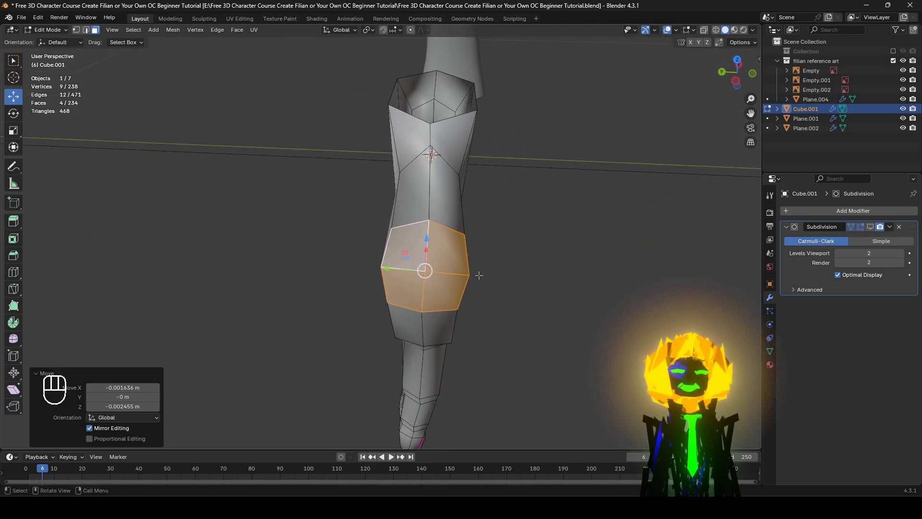
middle_drag(395, 267, 618, 240)
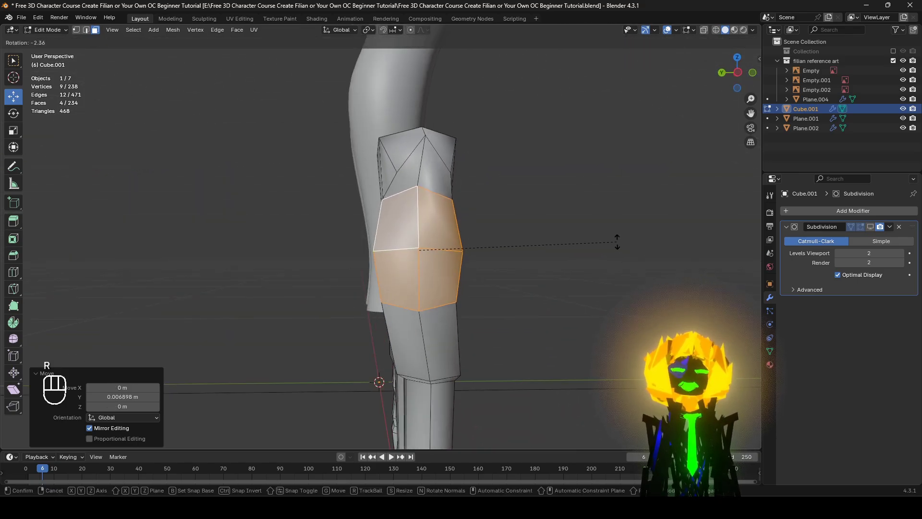
key(r)
click(552, 265)
Step: Extrude the four thumb-base faces and move them outward along the reference thumb
middle_drag(552, 266, 444, 245)
shift+middle_drag(525, 237, 575, 189)
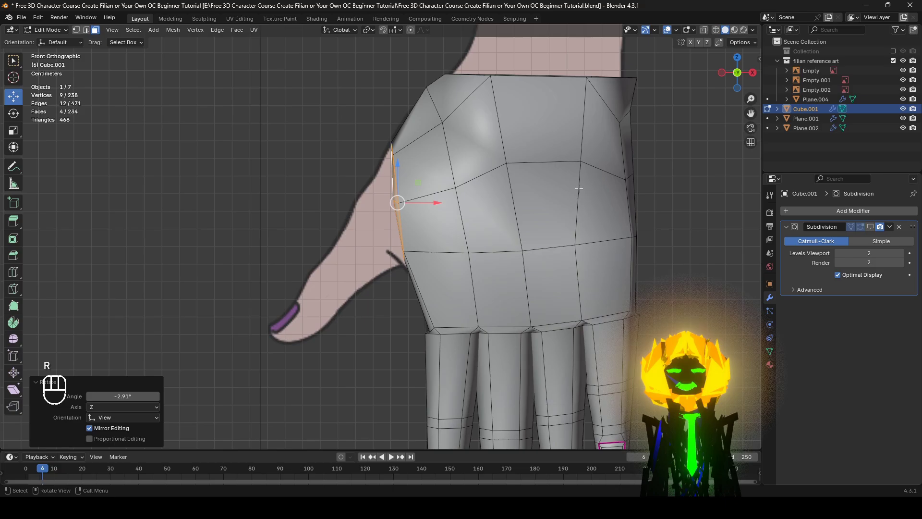
key(e)
right_click(361, 197)
key(g)
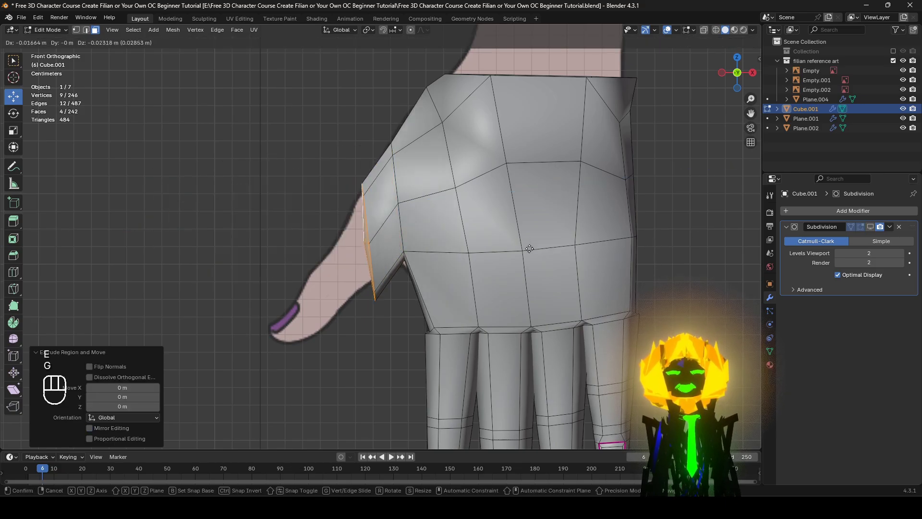
click(532, 245)
Step: Rotate the extruded thumb end by -19.4° and shrink it toward the reference thumb width, with a final scale of 0.640
key(s)
click(469, 270)
key(r)
click(469, 203)
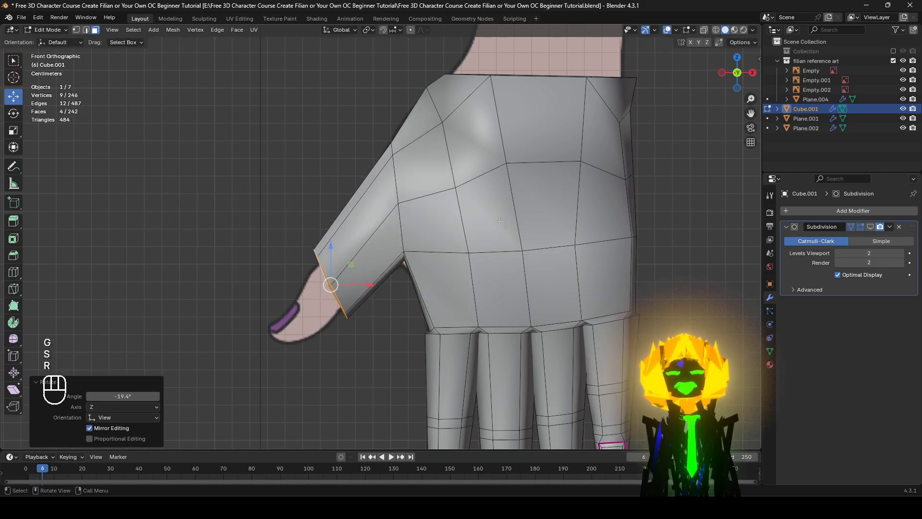
key(s)
click(426, 255)
Step: Move the thumb's end faces in wireframe so they sit within the reference thumb outline
key(z)
shift+middle_drag(374, 313, 387, 287)
scroll(387, 287, up, 1)
key(g)
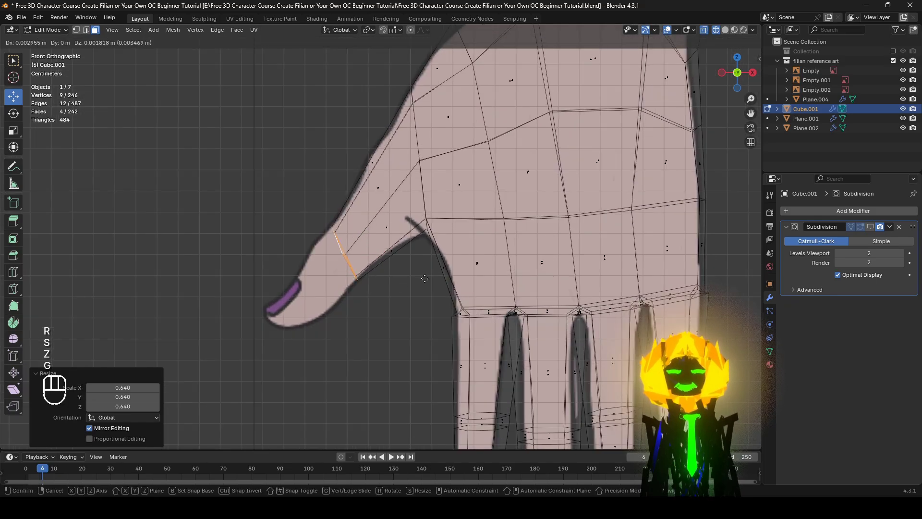
click(427, 271)
key(e)
click(433, 274)
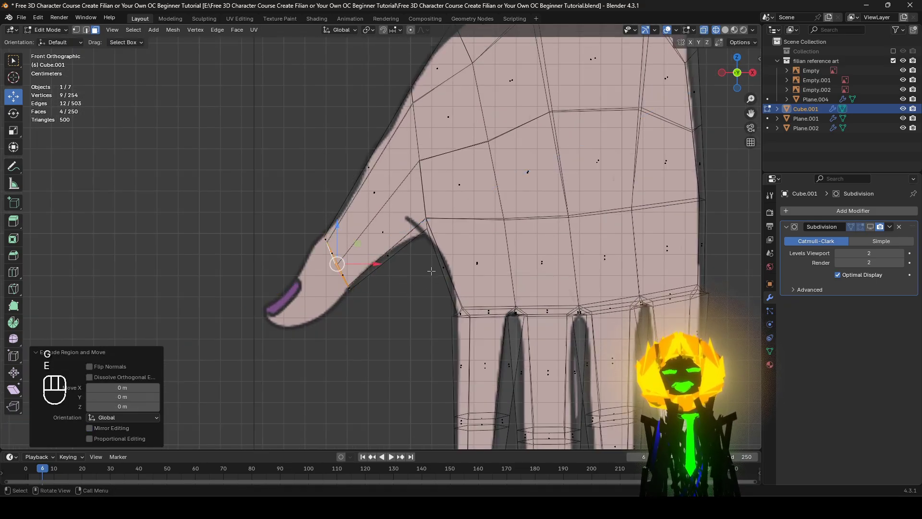
key(ctrl+z)
Step: Rotate the thumb's end faces by -7.16° and move them about -0.001 m in X and 0.001 m in Z
key(r)
click(461, 272)
key(g)
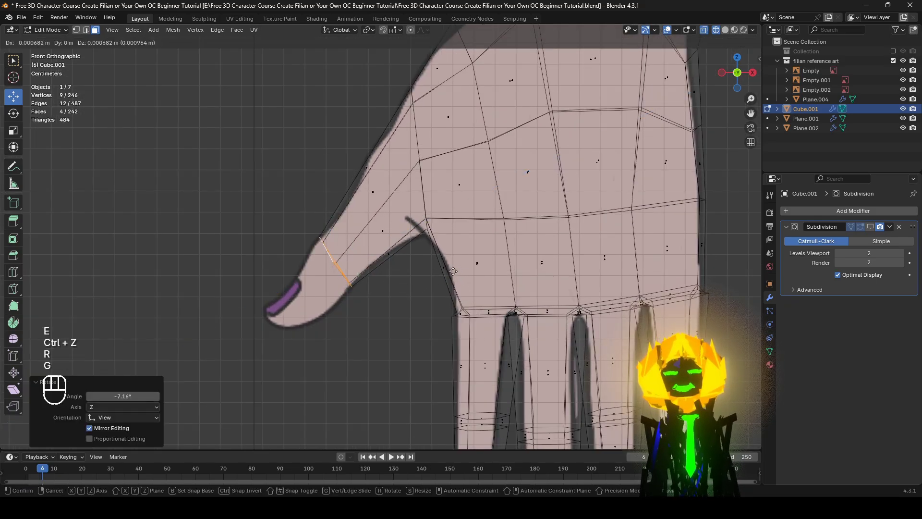
click(458, 273)
Step: Extrude the next thumb segment, scaling its end by 0.605 and fitting it to the outline at the base of the nail
key(e)
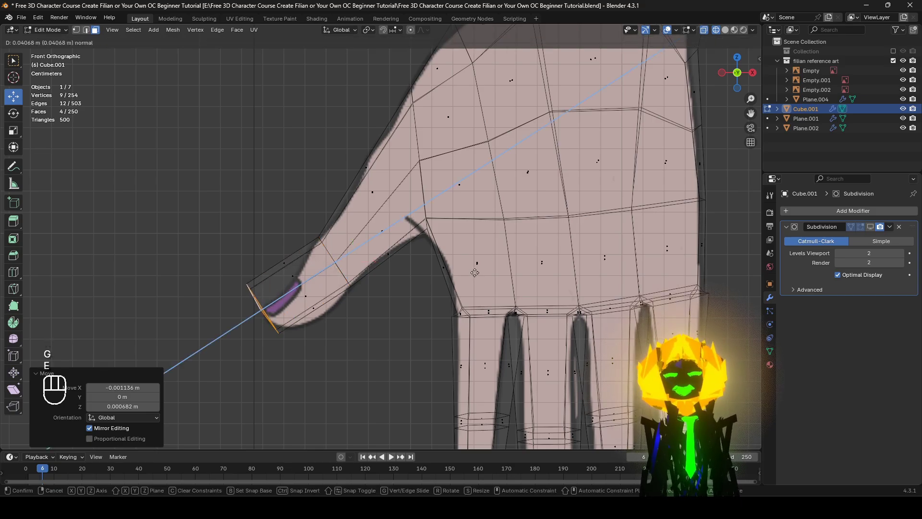
click(470, 275)
shift+middle_drag(500, 281, 518, 245)
scroll(529, 250, up, 2)
key(s)
click(430, 276)
key(g)
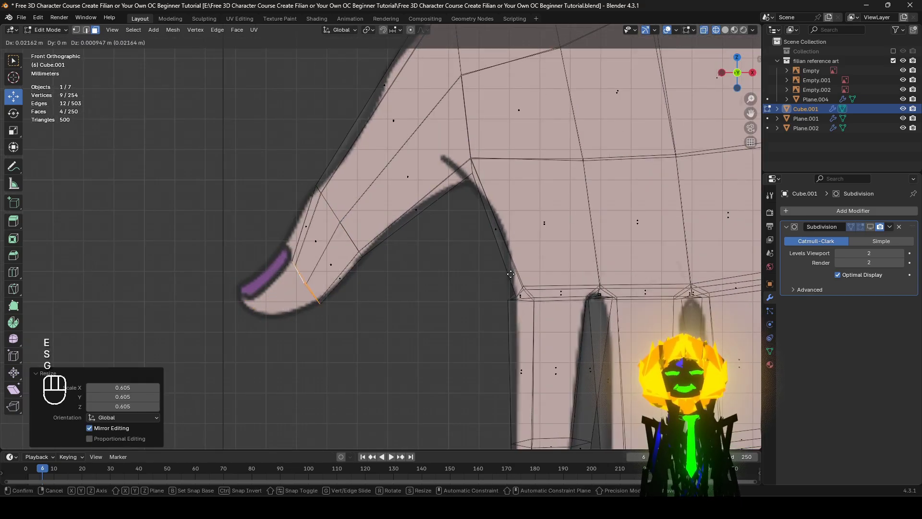
click(308, 264)
Step: Extrude the thumb tip about 0.025 m, shrinking its end and moving it 0.003 m in X and Z into the reference fingertip
key(e)
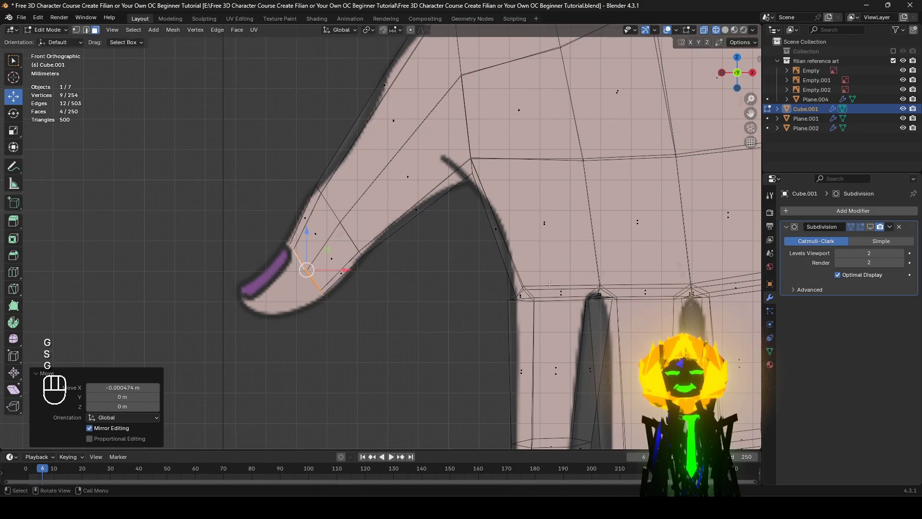
click(465, 312)
key(s)
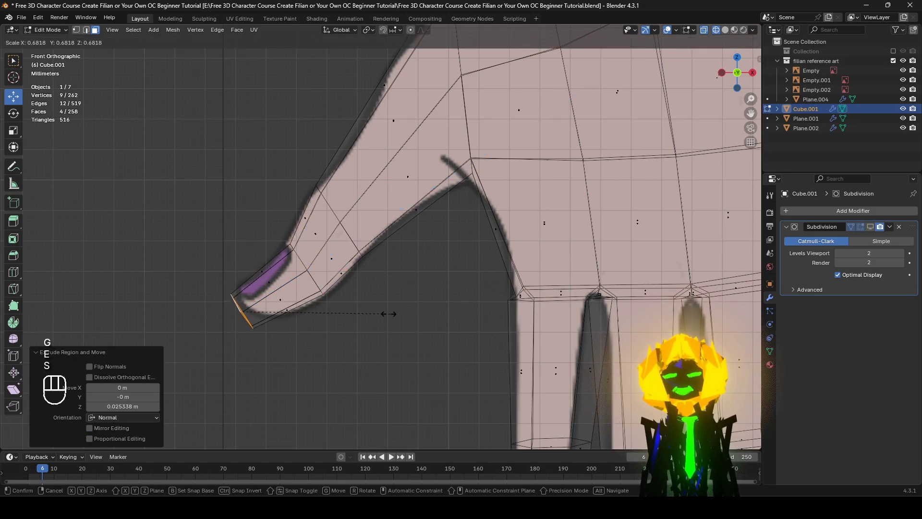
click(343, 316)
key(g)
click(344, 318)
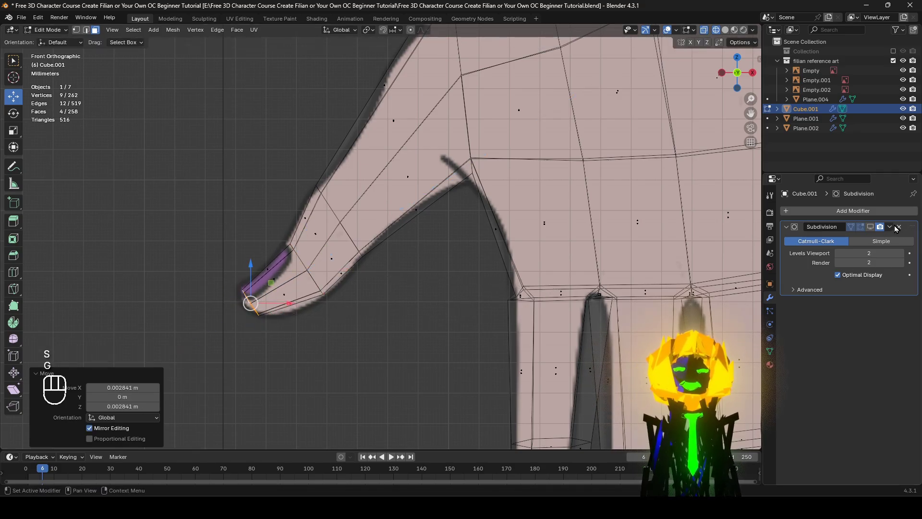
Step: Turn the subdivision display back on in edit mode and view the hand in wireframe against the reference
click(871, 231)
scroll(451, 290, down, 3)
key(z)
mouse_move(422, 188)
shift+middle_down()
mouse_move(383, 308)
mouse_move(477, 372)
mouse_move(537, 357)
mouse_move(439, 360)
mouse_move(408, 293)
mouse_move(394, 287)
mouse_move(336, 300)
shift+middle_up()
key(alt+z)
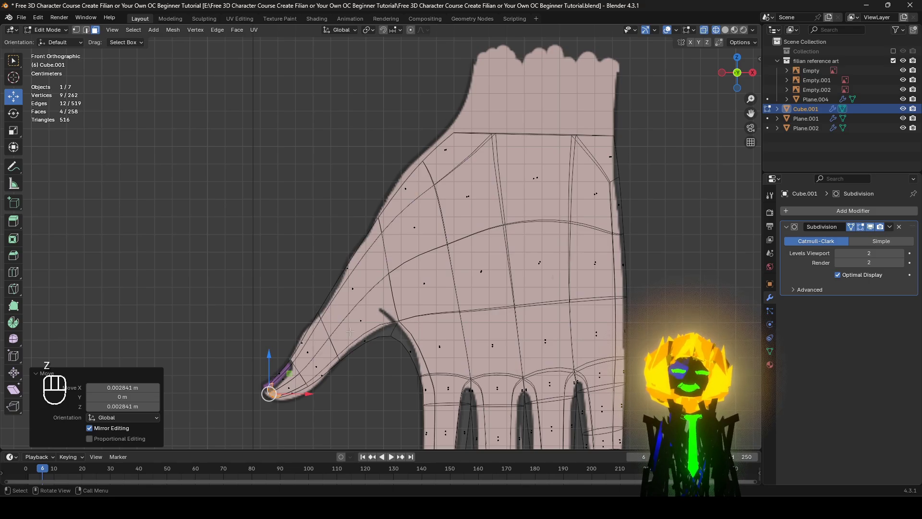
Step: Bevel the edge loop at the thumb's middle joint with one segment and an offset of about 0.0013 m
scroll(349, 331, up, 2)
key(alt+z)
scroll(362, 349, down, 3)
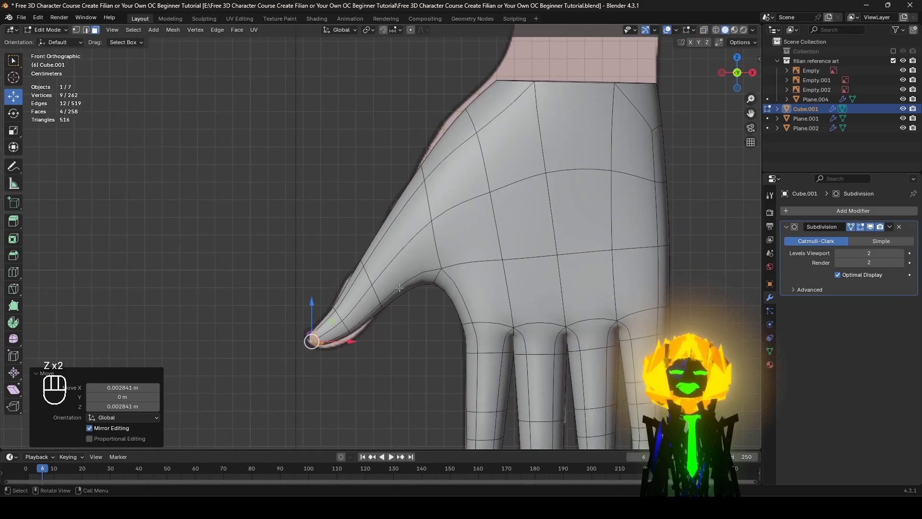
scroll(369, 280, up, 2)
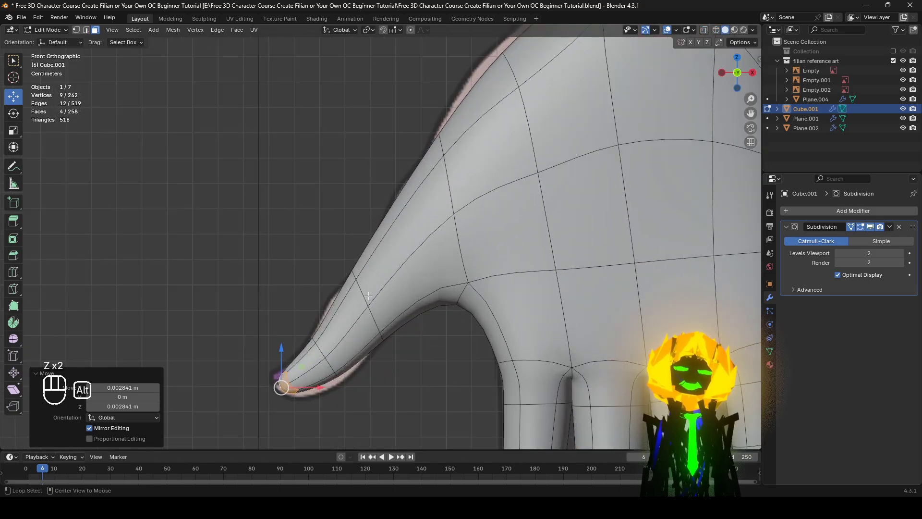
alt+click(364, 296)
click(86, 30)
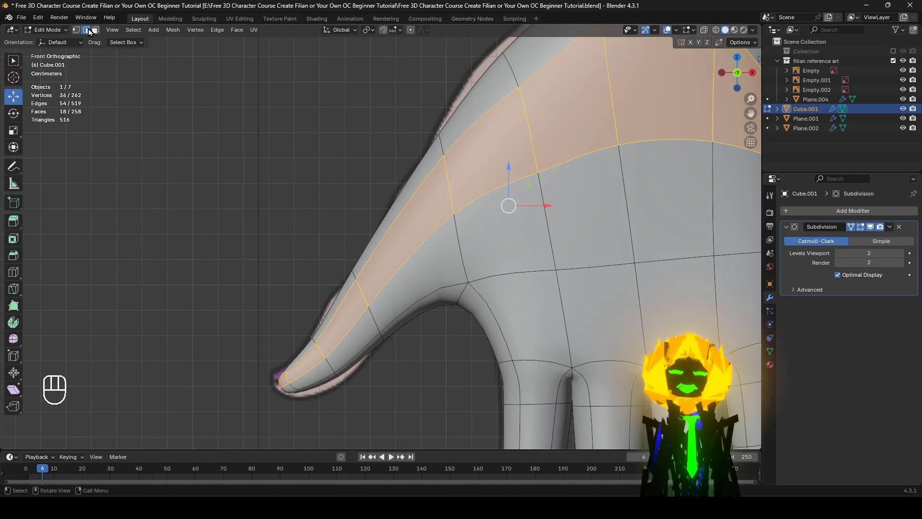
alt+click(368, 303)
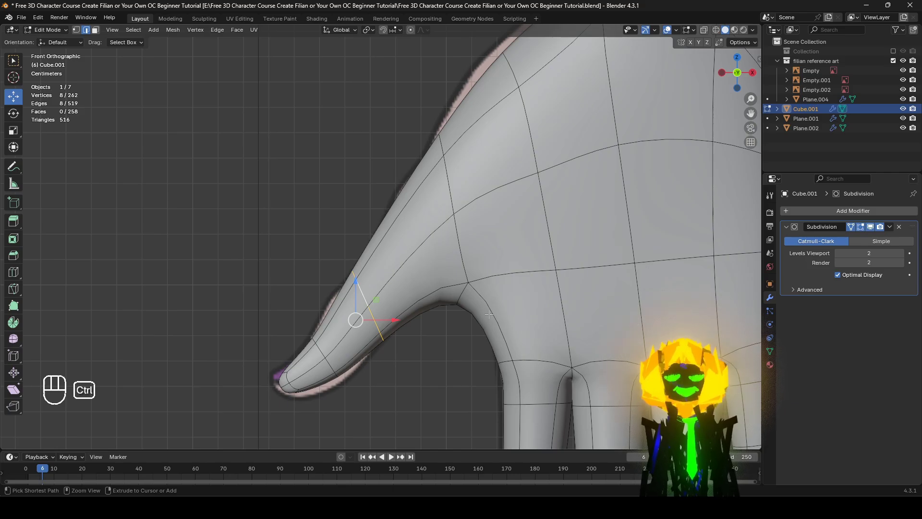
key(ctrl+b)
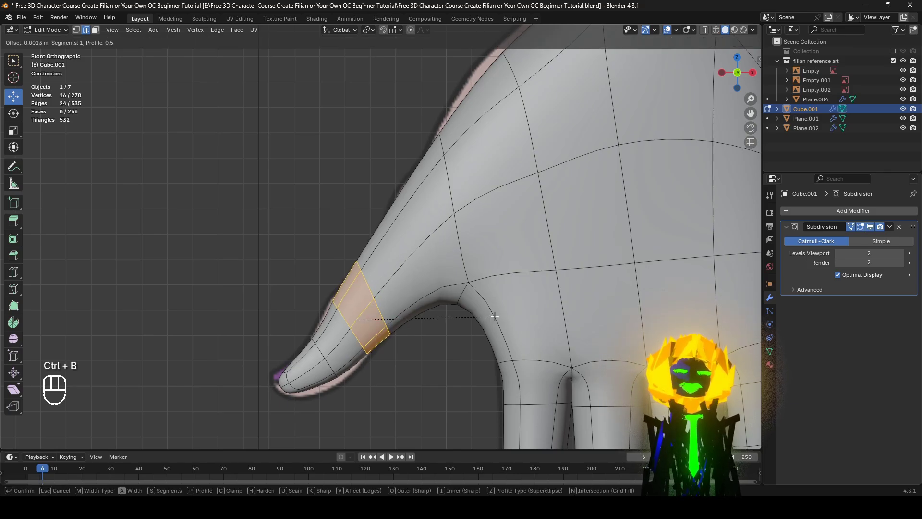
click(494, 316)
Step: Fit the outer vertices of the beveled thumb loops to the outline, moving the tip-side ones -0.000379 m in X and 0.001515 m in Z
key(z)
click(304, 303)
click(358, 263)
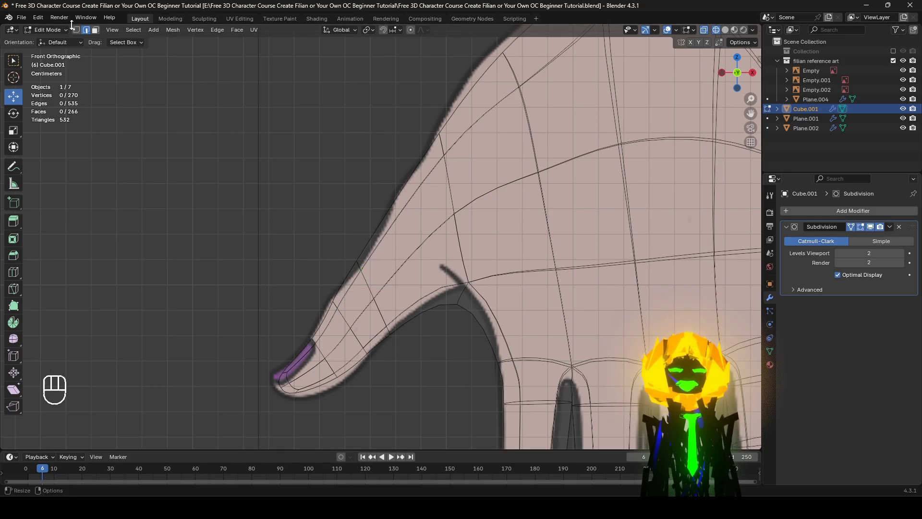
key(g)
click(353, 300)
key(g)
click(345, 309)
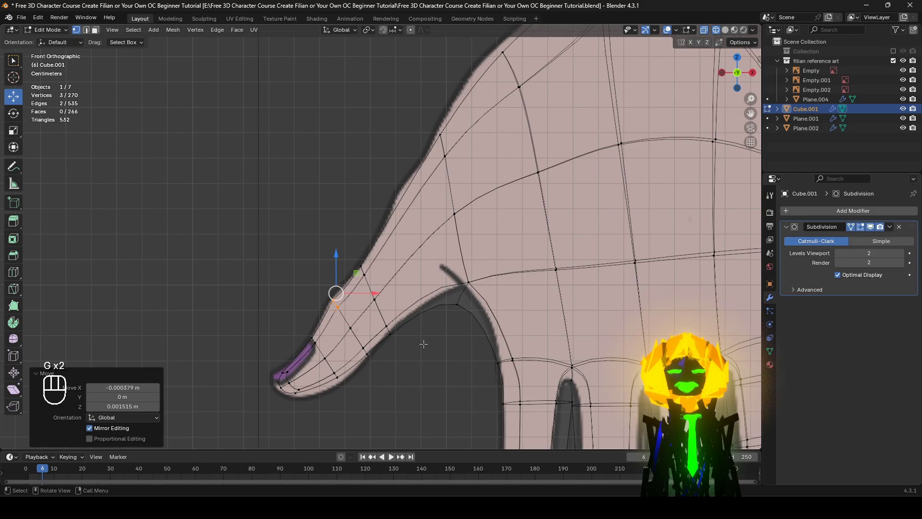
Step: Move the webbing vertices between thumb and palm by 0.002083 m in X and 0.007008 m in Z to match the reference
key(g)
click(475, 288)
scroll(579, 286, up, 2)
key(z)
click(580, 287)
shift+middle_drag(580, 287, 455, 253)
middle_drag(427, 296, 457, 263)
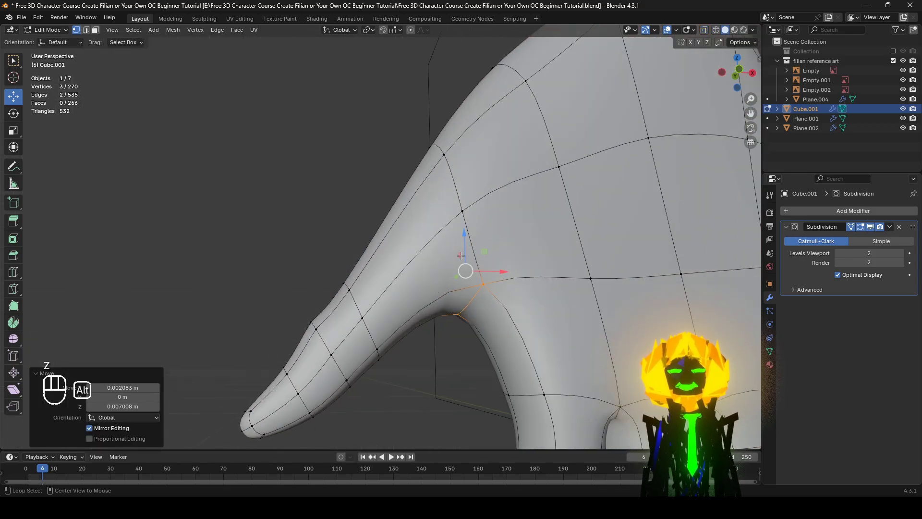
Step: Try to bevel the edge loop at the base of the thumb with one segment and a 0.000827 m width
alt+shift+click(459, 190)
alt+middle_drag(460, 190, 385, 297)
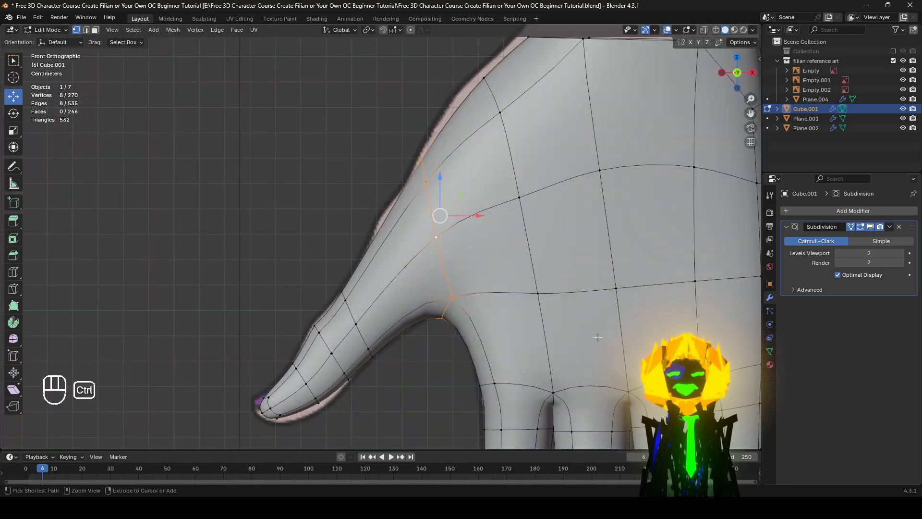
key(ctrl+b)
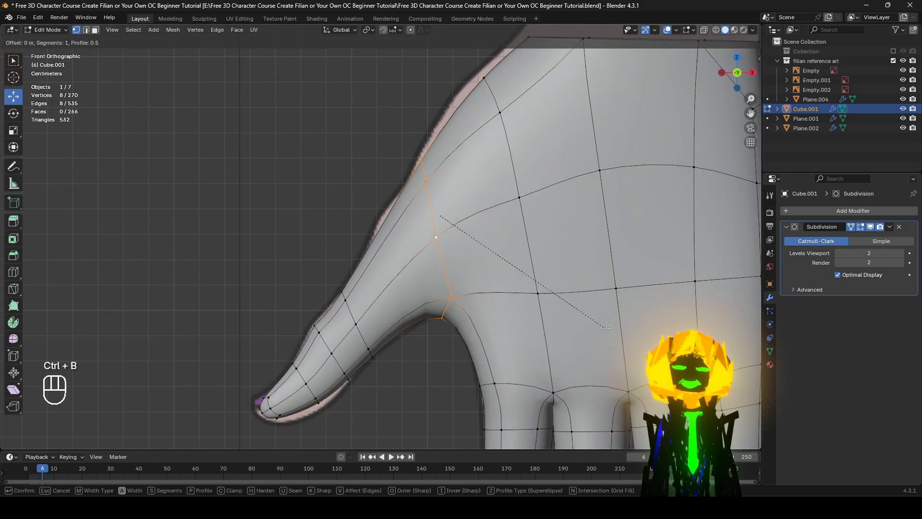
click(617, 335)
key(z)
scroll(303, 312, down, 2)
scroll(303, 313, up, 1)
key(z)
mouse_move(500, 320)
middle_down()
mouse_move(471, 308)
mouse_move(432, 336)
mouse_move(440, 321)
mouse_move(419, 330)
middle_up()
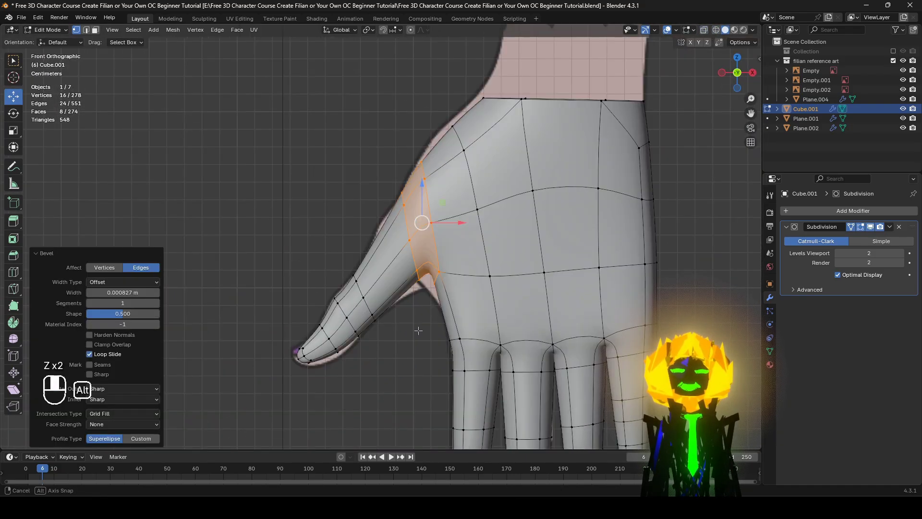
Step: Try to fit the webbing vertices of the beveled base loops to the crease between thumb and palm
scroll(446, 300, up, 1)
key(z)
click(304, 286)
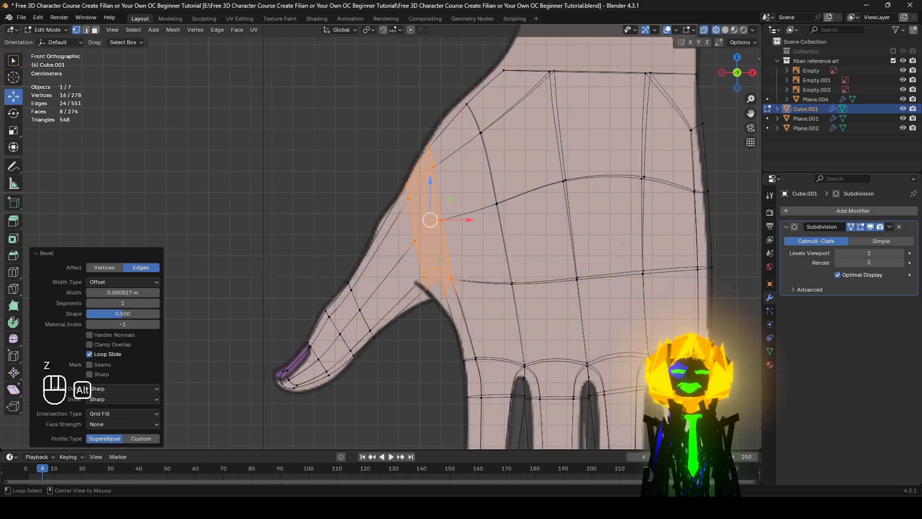
alt+click(441, 262)
key(g)
click(433, 279)
key(z)
click(557, 262)
key(z)
click(387, 272)
alt+click(448, 272)
alt+click(447, 290)
key(g)
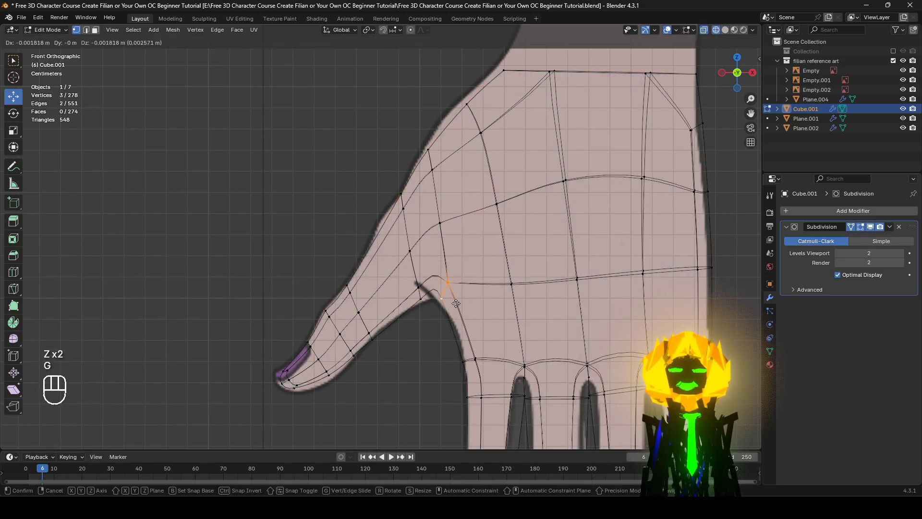
click(455, 309)
Step: Adjust the webbing vertices again on both sides of the thumb-base bevel, checking them against the reference
key(z)
click(552, 305)
key(z)
click(411, 352)
key(g)
click(462, 355)
drag(411, 311, 427, 281)
key(g)
right_click(425, 281)
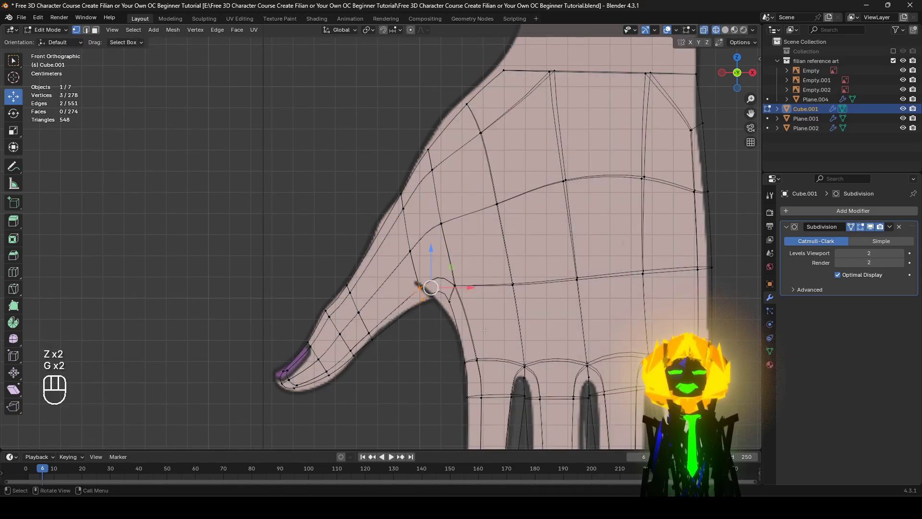
Step: Try to dissolve the thumb-side edge loop of the base bevel and undo it
key(z)
click(589, 326)
scroll(420, 347, down, 3)
scroll(420, 348, up, 2)
key(x)
key(x)
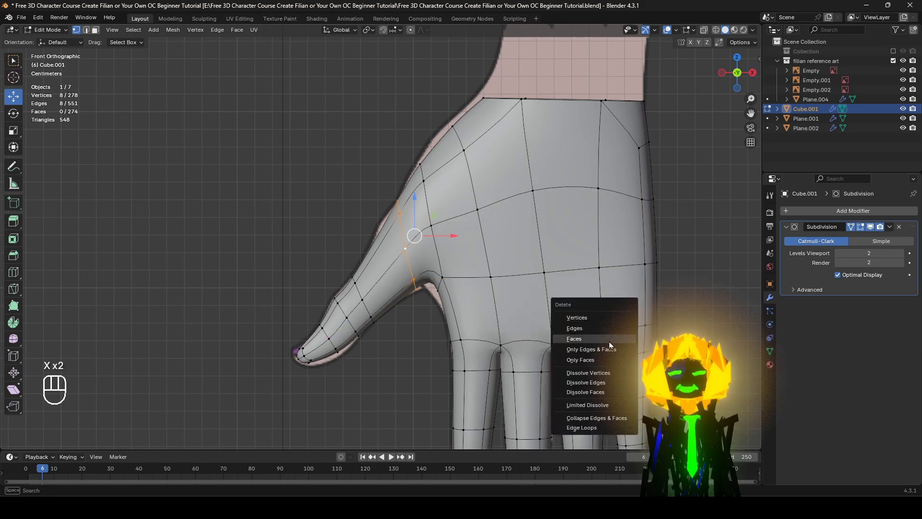
click(601, 387)
key(z)
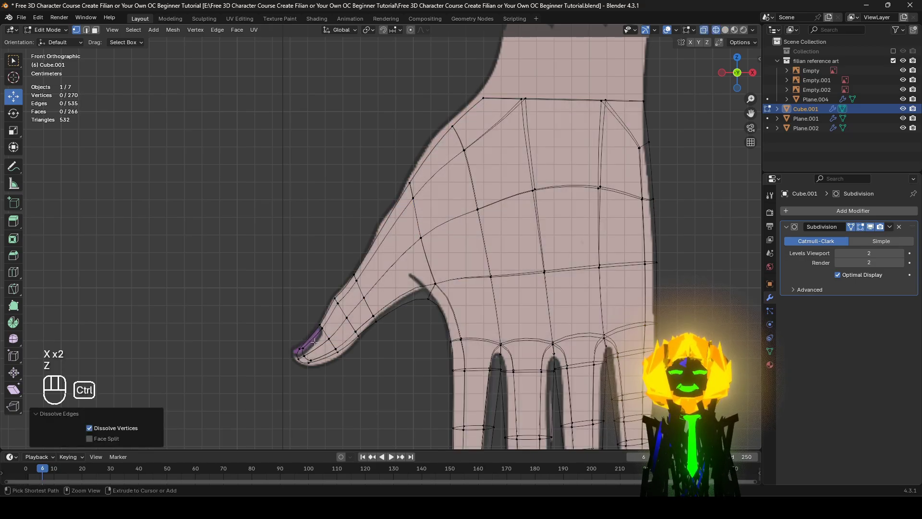
key(ctrl+z)
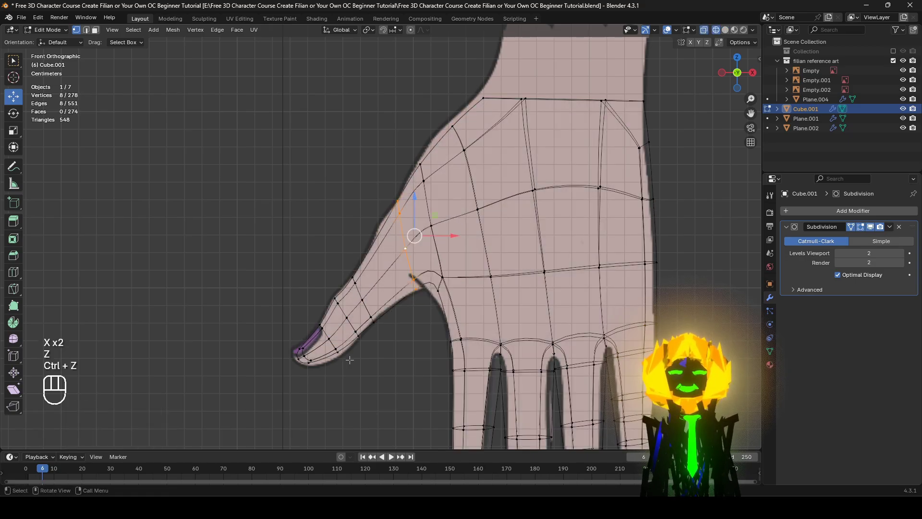
Step: Undo the webbing adjustments and the bevel at the base of the thumb
key(z)
mouse_move(314, 341)
middle_down()
mouse_move(617, 361)
mouse_move(420, 341)
middle_up()
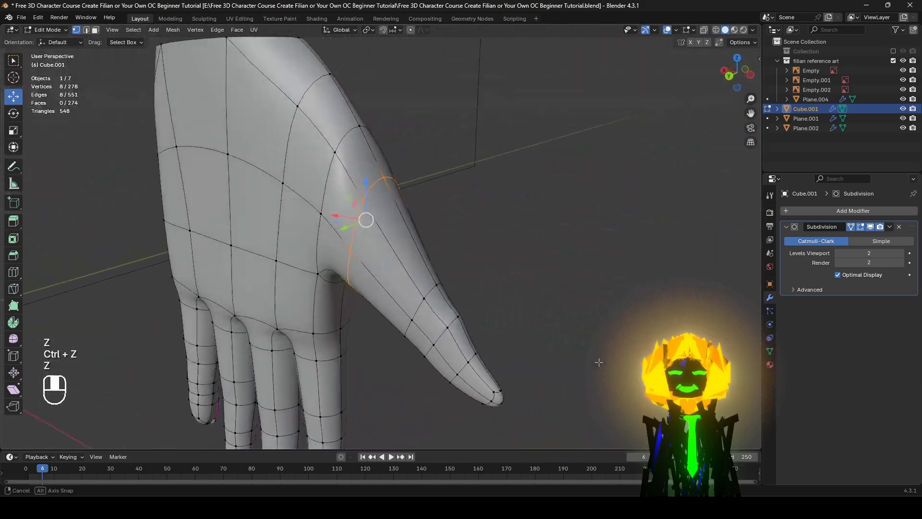
key(ctrl+z)
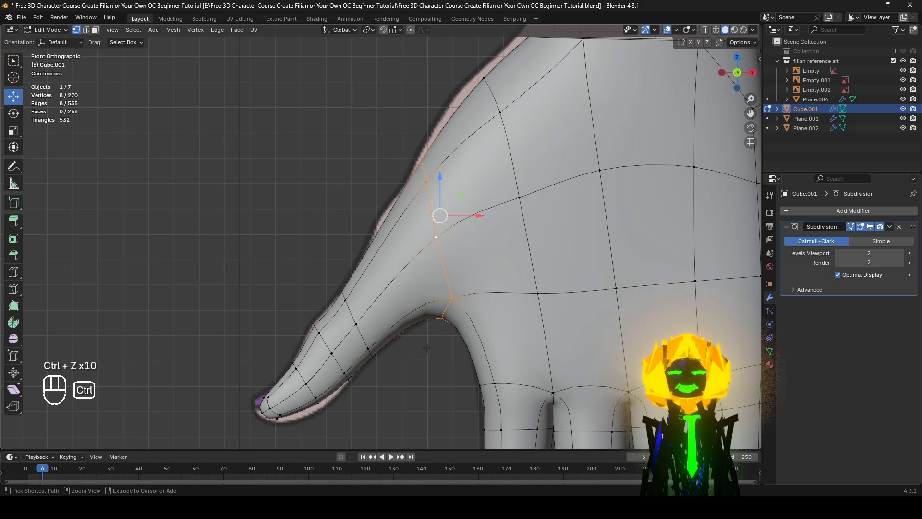
Step: Move the underside vertices behind the thumb tip -0.000526 m in X and -0.004735 m in Z onto the reference outline
key(z)
scroll(381, 341, down, 3)
mouse_move(381, 341)
middle_down()
mouse_move(428, 389)
mouse_move(529, 377)
mouse_move(395, 332)
middle_up()
key(z)
scroll(288, 331, up, 2)
shift+middle_drag(288, 331, 320, 253)
scroll(336, 298, up, 3)
drag(378, 337, 340, 321)
key(g)
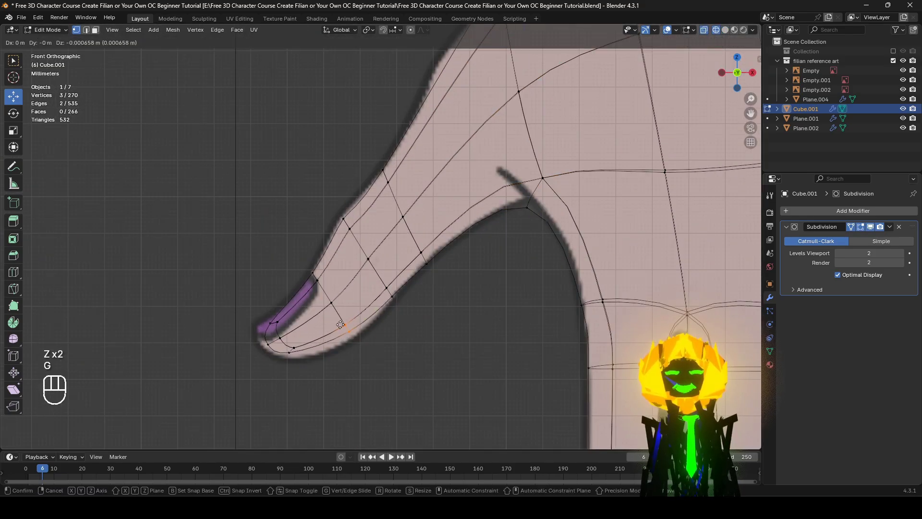
click(338, 339)
key(z)
mouse_move(367, 377)
shift+middle_down()
mouse_move(411, 345)
mouse_move(363, 343)
shift+middle_up()
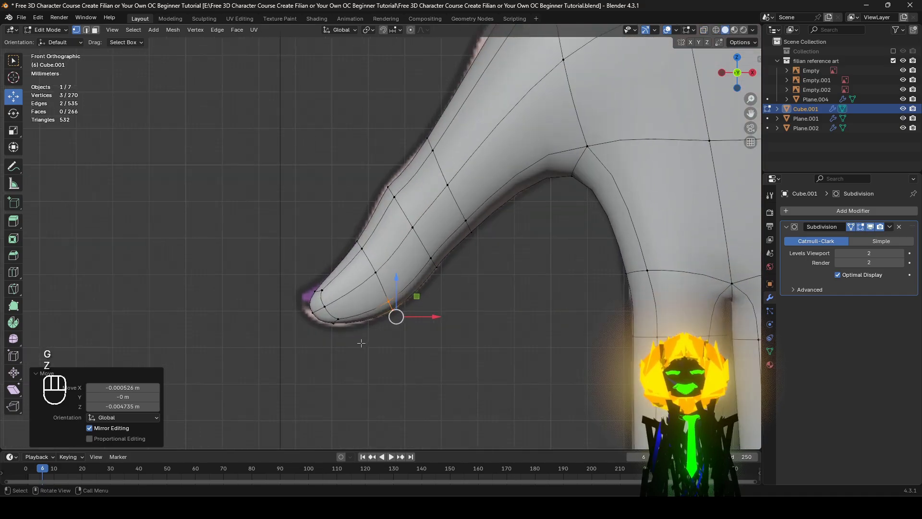
Step: Round the two edge loops around the thumb tip with LoopTools Circle at 100% influence
middle_drag(310, 372, 410, 331)
alt+click(397, 291)
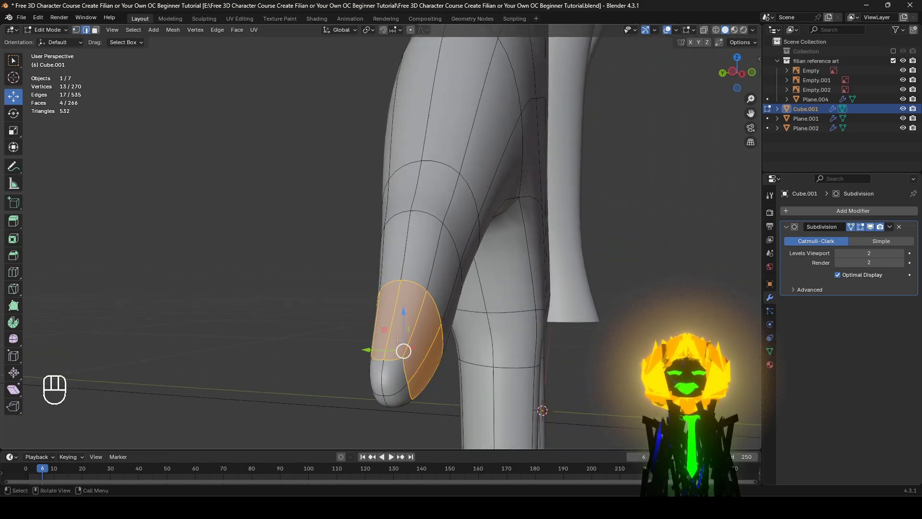
alt+shift+click(407, 372)
middle_drag(407, 372, 442, 343)
right_click(586, 278)
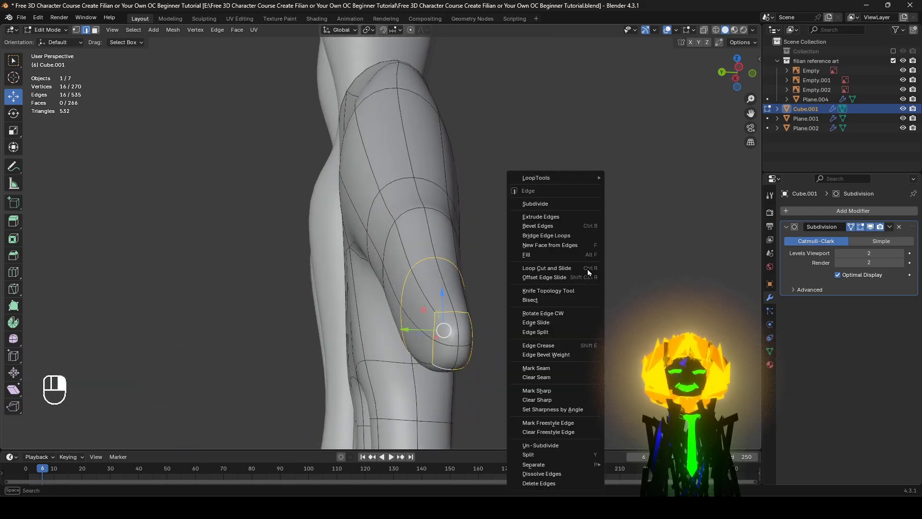
mouse_move(593, 178)
click(619, 188)
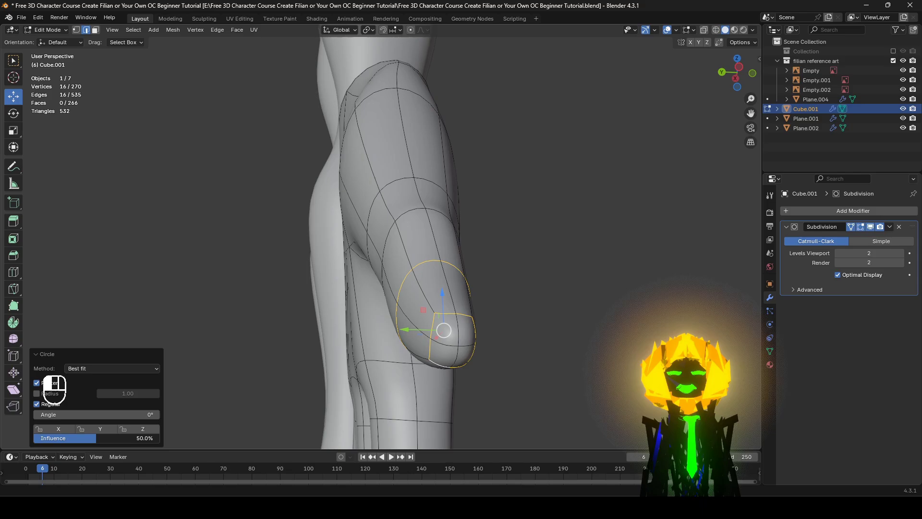
middle_drag(524, 360, 597, 288)
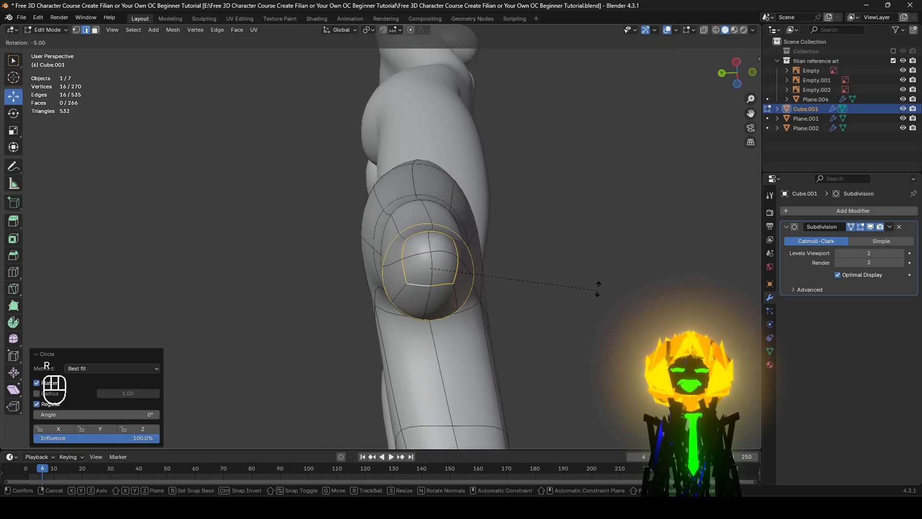
Step: Rotate the two rounded thumb-tip loops by -8.59° in the view plane
key(r)
click(564, 249)
mouse_move(565, 248)
middle_down()
mouse_move(467, 294)
mouse_move(332, 328)
mouse_move(400, 291)
middle_up()
Step: Fatten the two thumb-tip loops by about 0.0017 m so they fill the reference outline
key(z)
key(z)
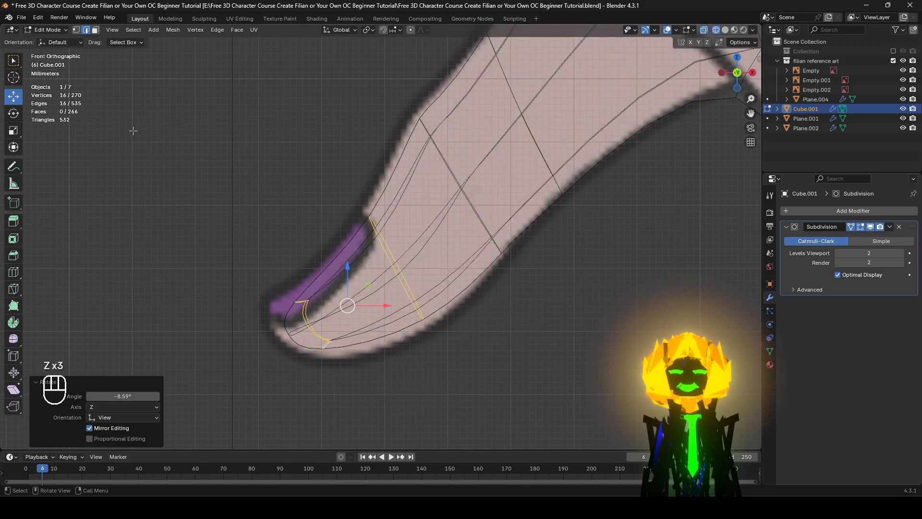
click(76, 30)
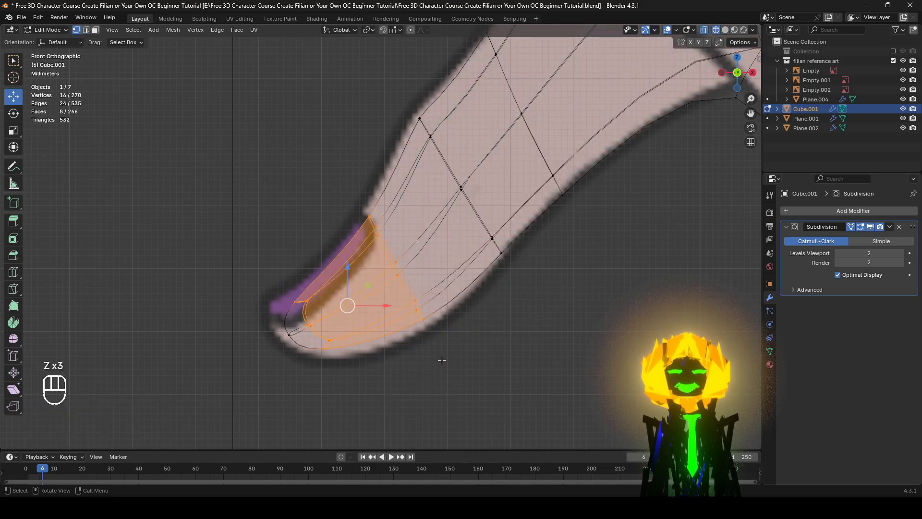
key(alt+s)
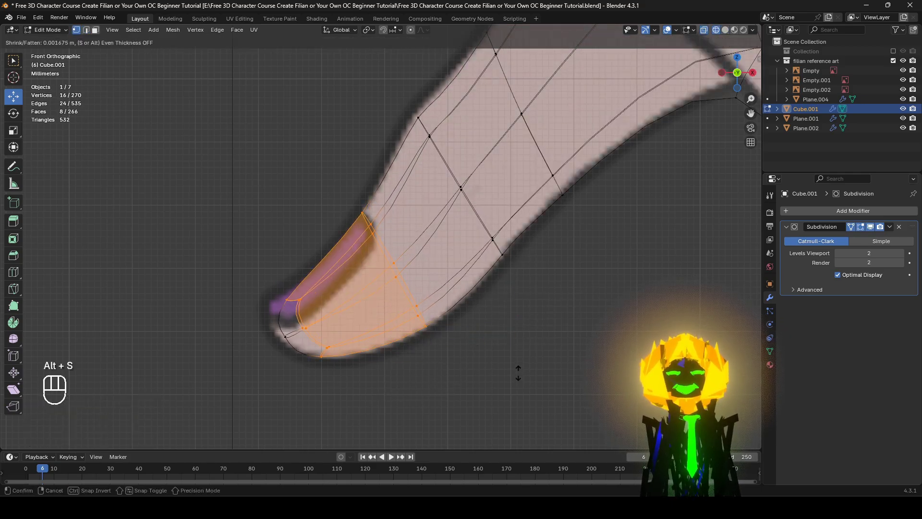
click(519, 373)
key(z)
Step: Scale the tip-side edge loop of the thumb's middle joint by 1.184 along Y
mouse_move(518, 373)
middle_down()
mouse_move(481, 369)
mouse_move(467, 354)
mouse_move(459, 360)
middle_up()
scroll(456, 351, down, 1)
middle_drag(459, 361, 434, 384)
alt+click(437, 239)
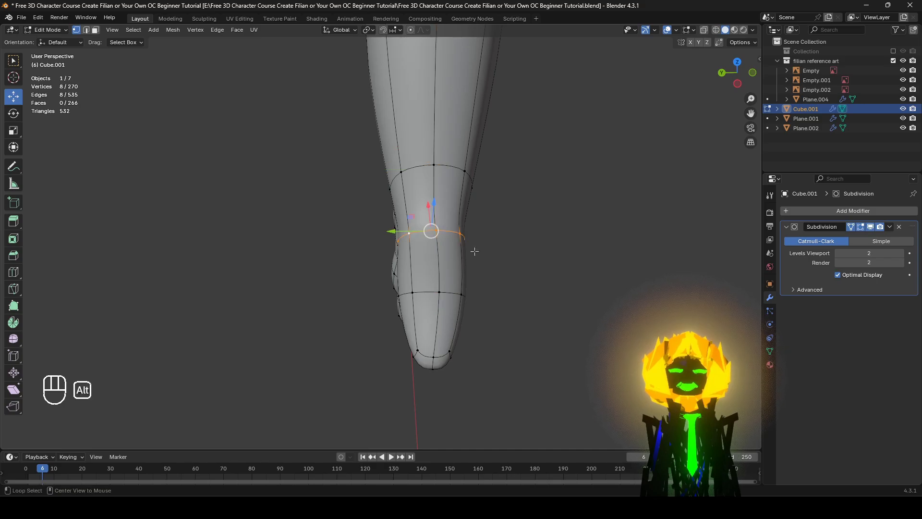
click(585, 290)
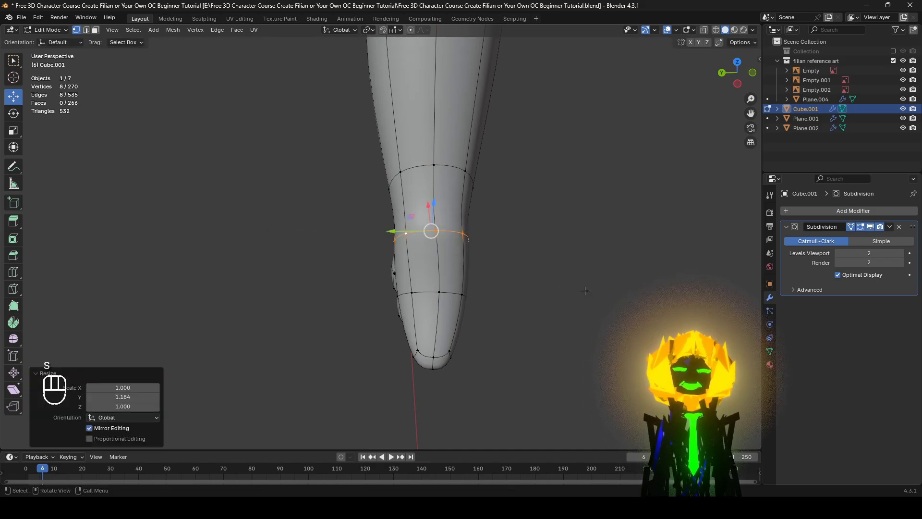
Step: Scale the neighbouring edge loop toward the thumb's base to smooth the thumb's profile, checking it without subdivision
shift+middle_drag(584, 290, 568, 384)
alt+click(439, 264)
key(s)
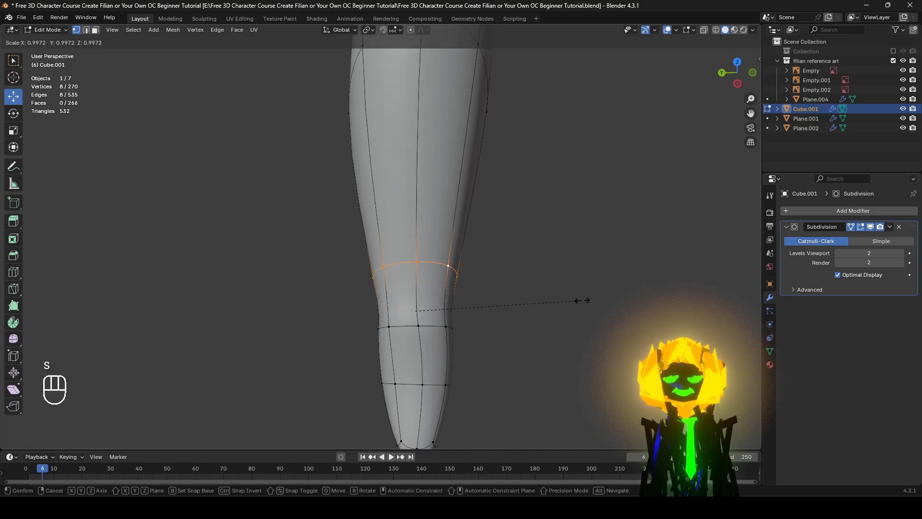
click(606, 301)
click(870, 228)
shift+middle_drag(545, 331, 529, 311)
middle_drag(529, 310, 543, 336)
click(870, 227)
Step: Move the three vertices on the rear side of the thumb's base by -0.005714 m in Y
shift+middle_drag(457, 269, 419, 226)
click(416, 229)
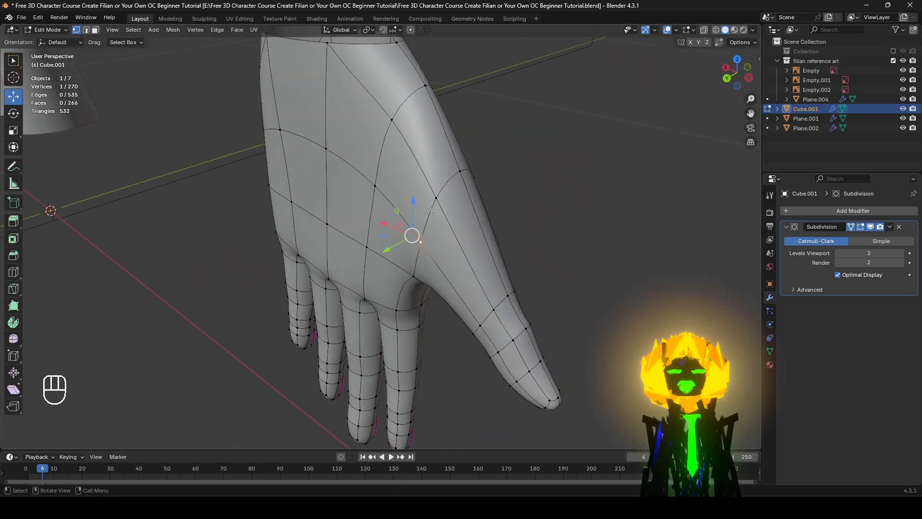
middle_drag(457, 252, 376, 313)
drag(347, 265, 363, 265)
Step: Select all vertices of the thumb from its middle joint to the tip in wireframe view
key(shift+z)
shift+middle_drag(534, 393, 454, 319)
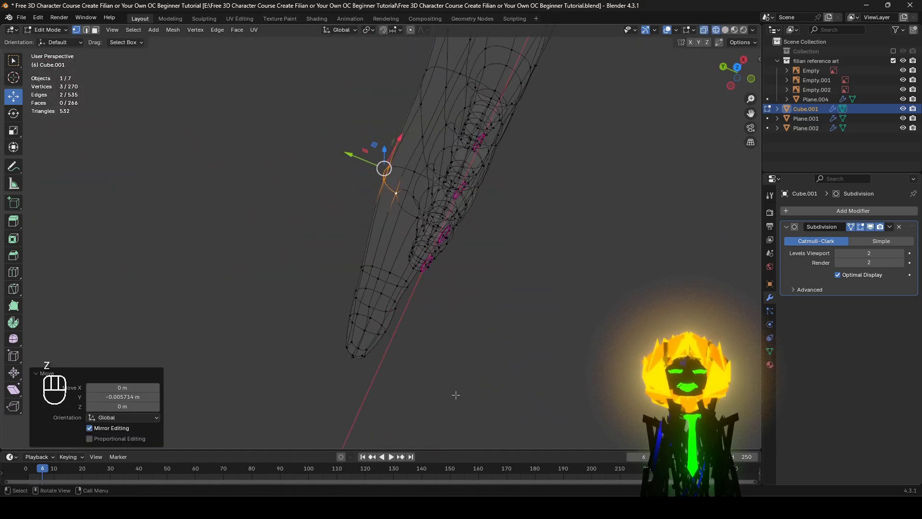
drag(443, 386, 314, 295)
middle_drag(286, 240, 242, 223)
drag(242, 223, 401, 361)
middle_drag(401, 360, 473, 358)
key(z)
mouse_move(527, 370)
alt+middle_down()
mouse_move(465, 298)
mouse_move(396, 319)
alt+middle_up()
shift+middle_drag(396, 320, 497, 289)
Step: Select the two thumbnail faces on the outer side of the thumb's tip segment
scroll(497, 290, up, 3)
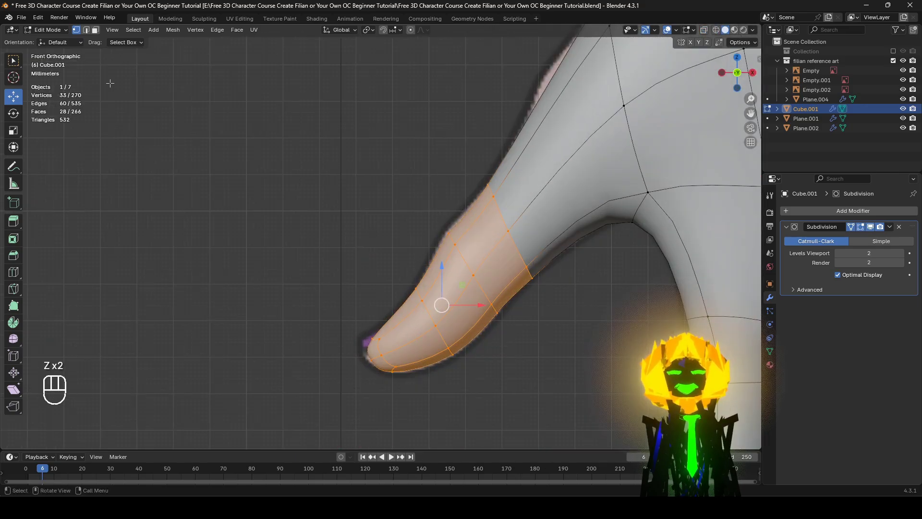
scroll(373, 264, up, 2)
shift+middle_drag(389, 304, 436, 289)
click(421, 298)
alt+middle_drag(569, 338, 488, 318)
key(z)
key(z)
middle_drag(483, 383, 600, 389)
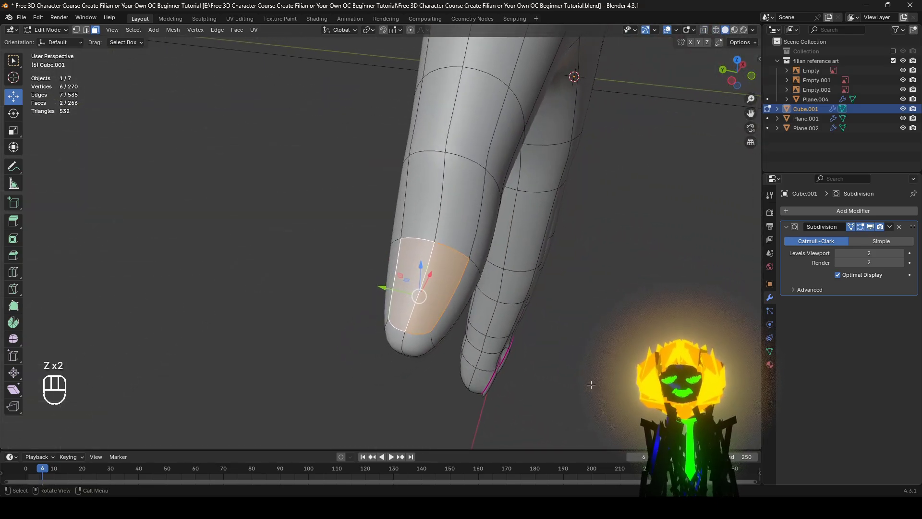
Step: Extrude the two thumbnail faces in place and scale them to 0.9 with the subdivision preview off
key(e)
right_click(488, 292)
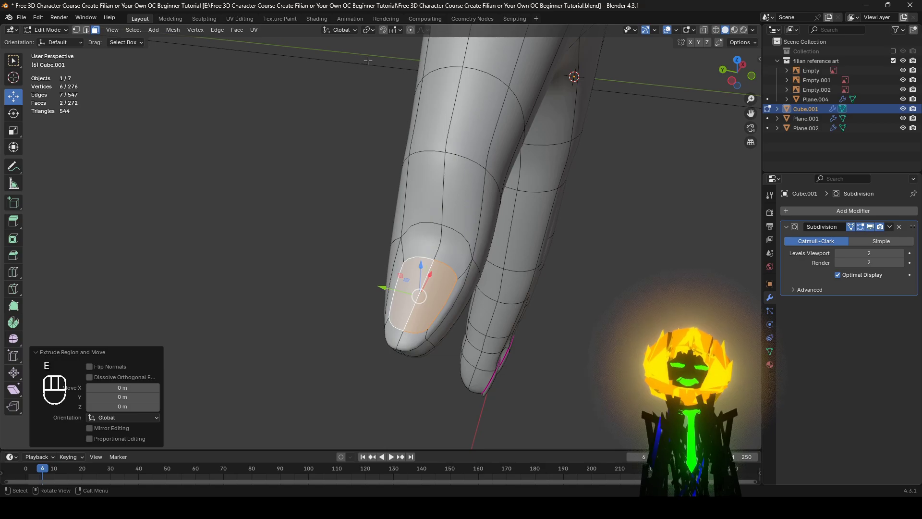
click(860, 226)
key(s)
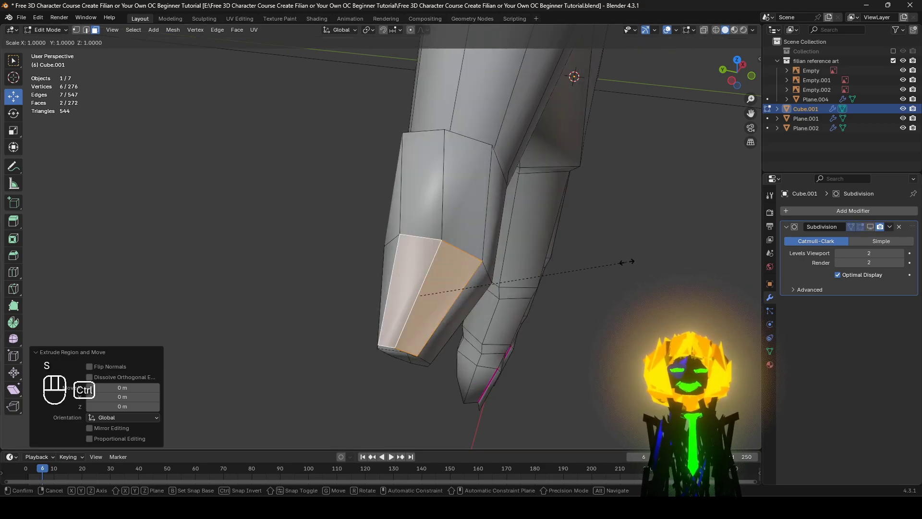
click(610, 258)
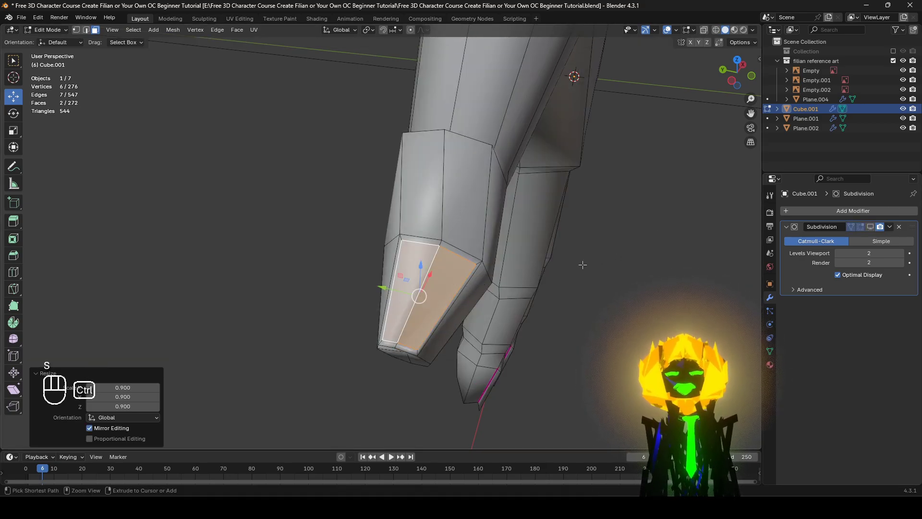
Step: Move the inset thumbnail faces slightly outward from the thumb in the front view
alt+middle_drag(586, 262, 502, 237)
key(g)
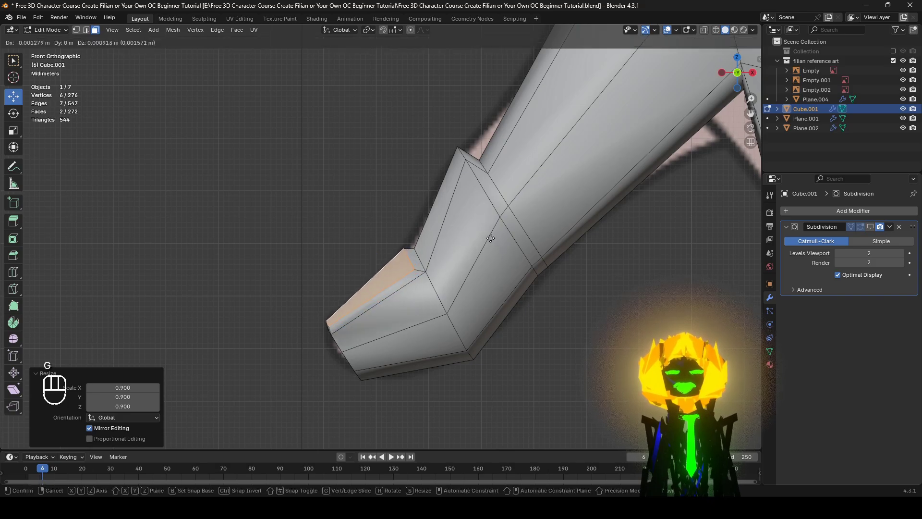
click(483, 239)
Step: Move the nail's two tip edges by -0.003654 m in X and -0.002558 m in Z, and turn the subdivision preview back on
click(87, 30)
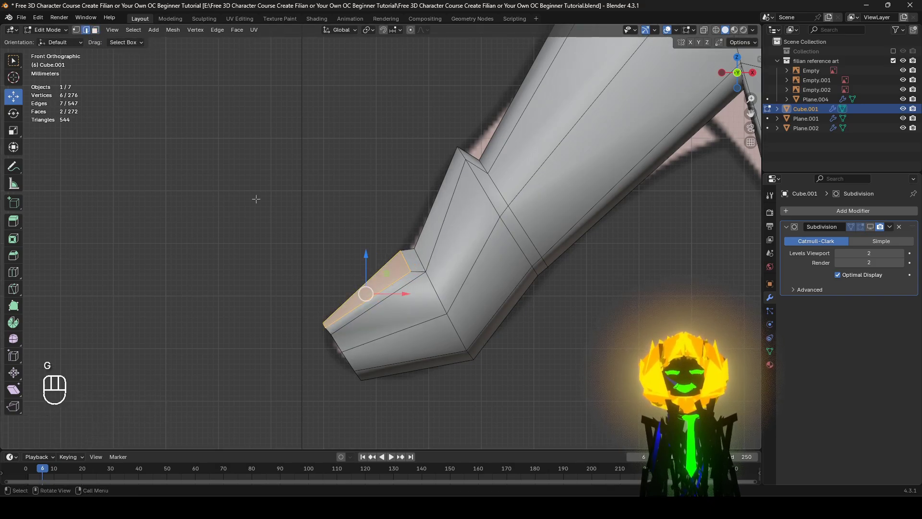
middle_drag(206, 151, 450, 351)
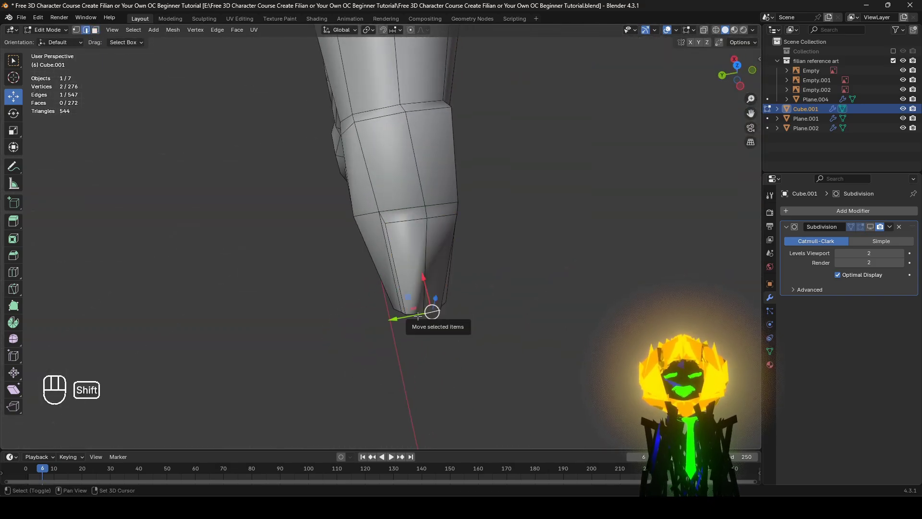
middle_drag(414, 315, 468, 281)
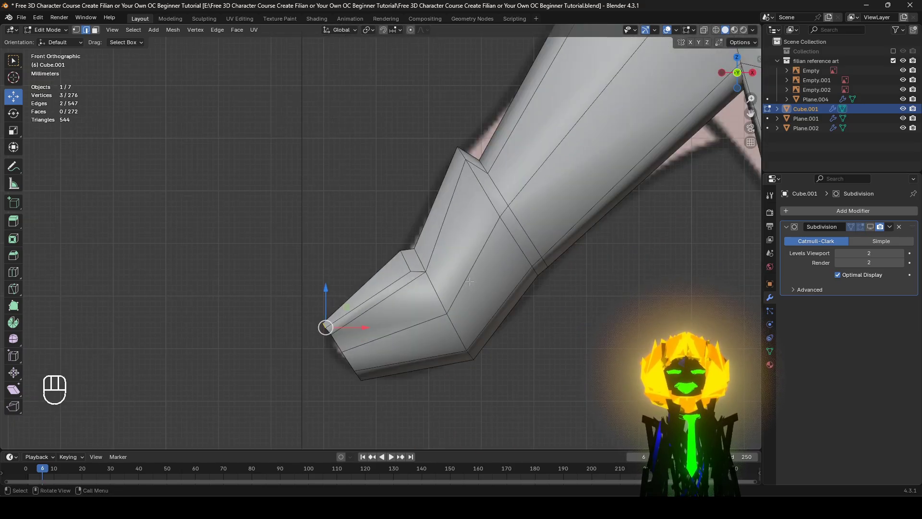
key(g)
click(450, 295)
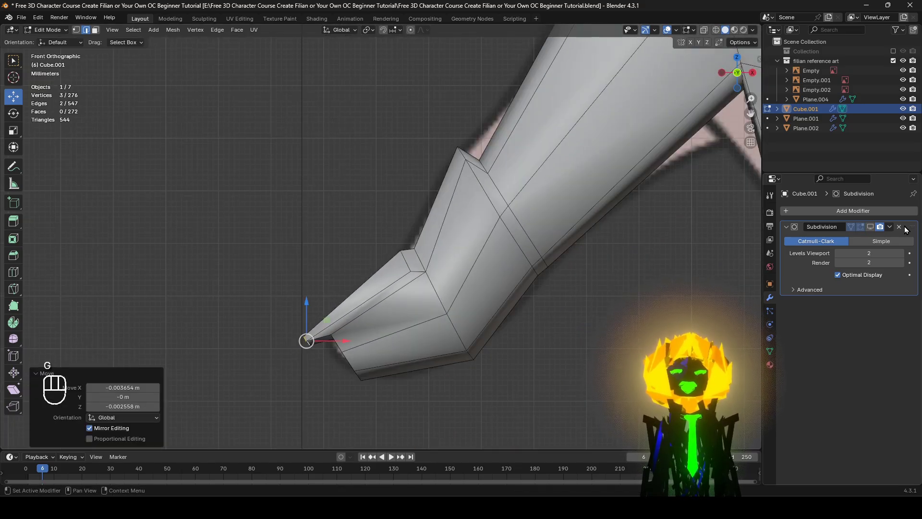
click(871, 227)
shift+middle_drag(360, 319, 375, 258)
key(z)
click(257, 253)
key(z)
click(556, 306)
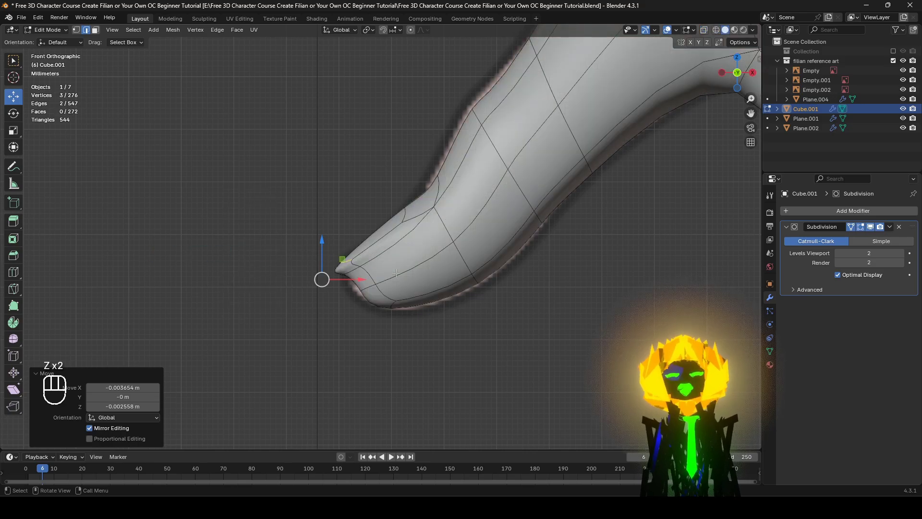
Step: Select the edges outlining the thumbnail's base and sides and crease them with a factor of 1.000
key(z)
middle_drag(527, 308, 524, 336)
alt+click(449, 258)
scroll(512, 292, up, 1)
alt+shift+click(393, 260)
key(shift+e)
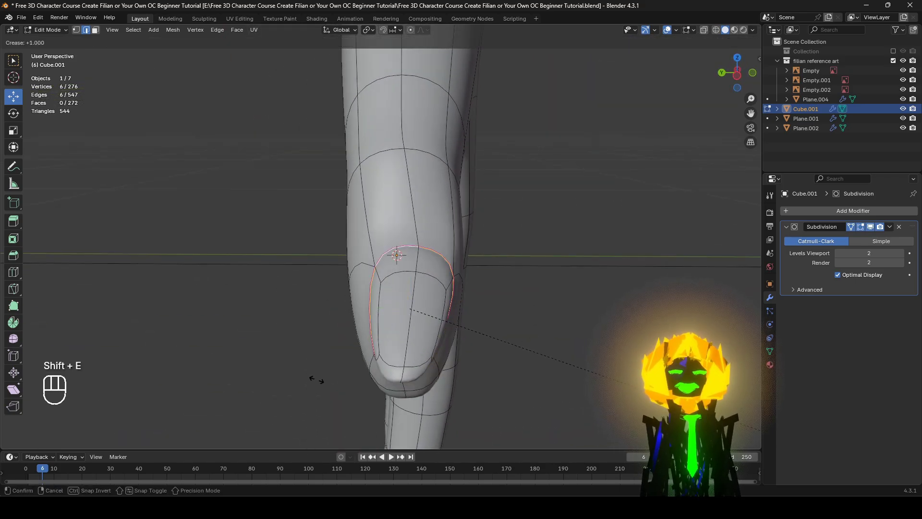
click(341, 386)
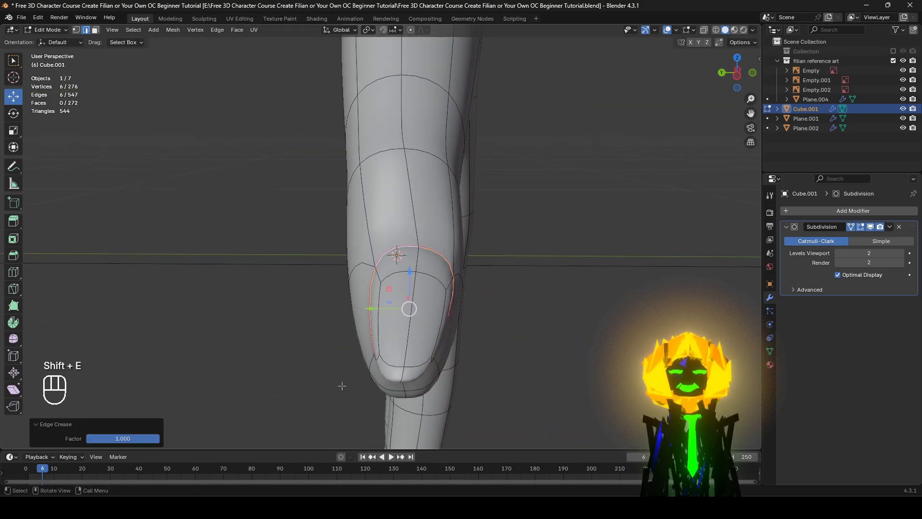
key(ctrl+e)
click(512, 333)
Step: Select the whole hand mesh and reset its normal vectors
middle_drag(510, 329, 461, 322)
key(a)
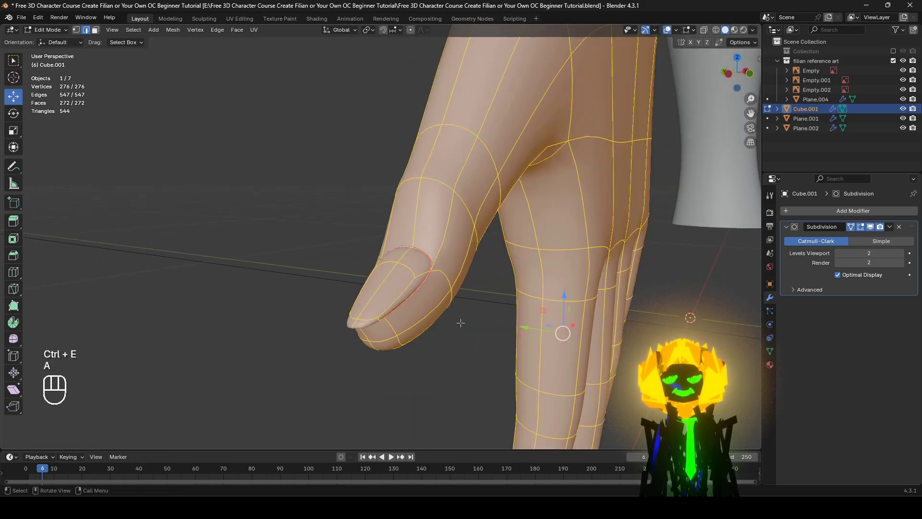
key(alt+n)
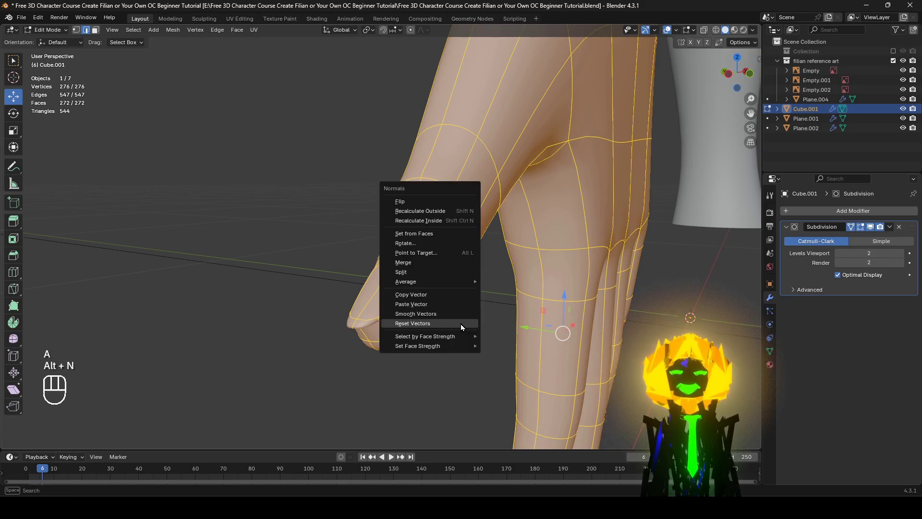
click(461, 324)
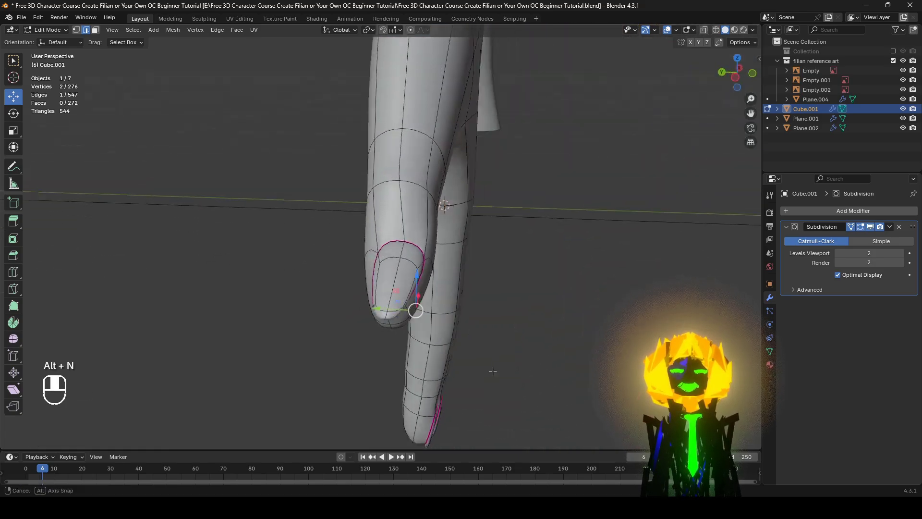
Step: Select all the thumbnail's faces and rotate them by -7.17° in the view plane
middle_drag(492, 370, 462, 417)
scroll(435, 330, up, 3)
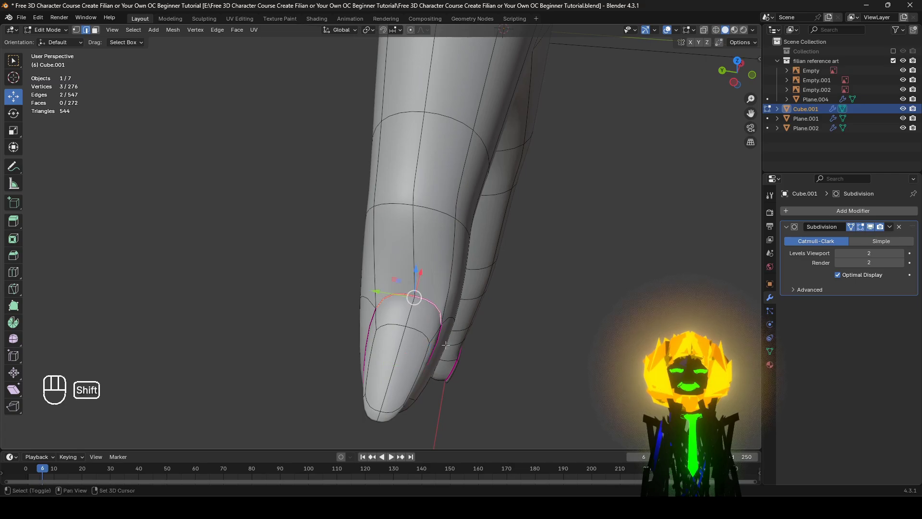
shift+middle_drag(445, 345, 431, 283)
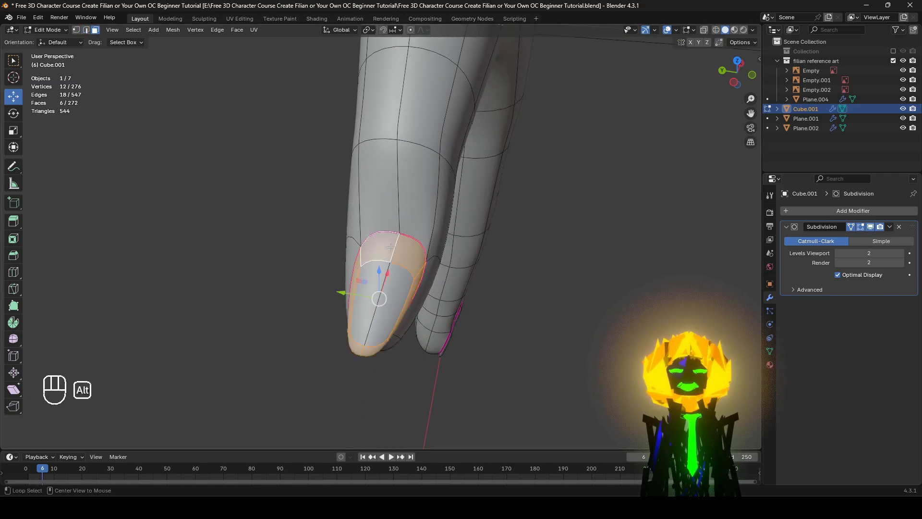
middle_drag(392, 306, 583, 360)
key(r)
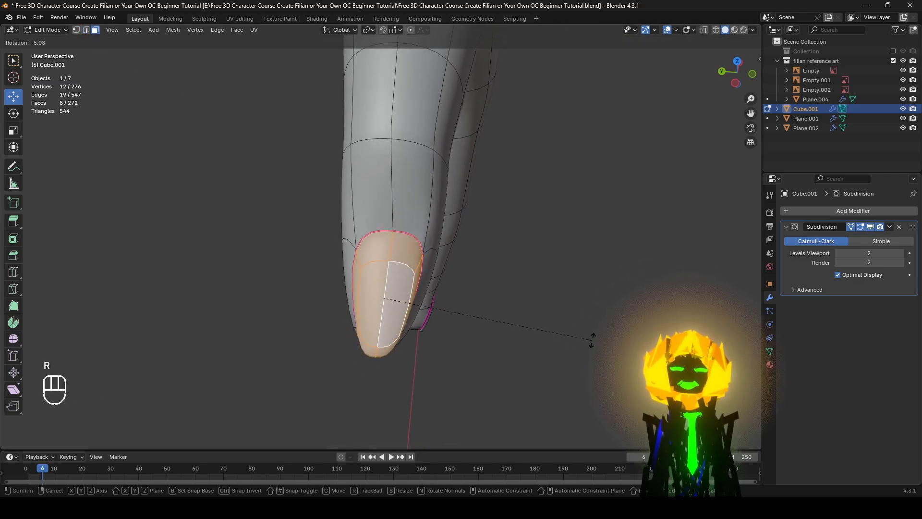
click(595, 333)
middle_drag(557, 312, 420, 282)
key(KP_1)
scroll(515, 163, up, 2)
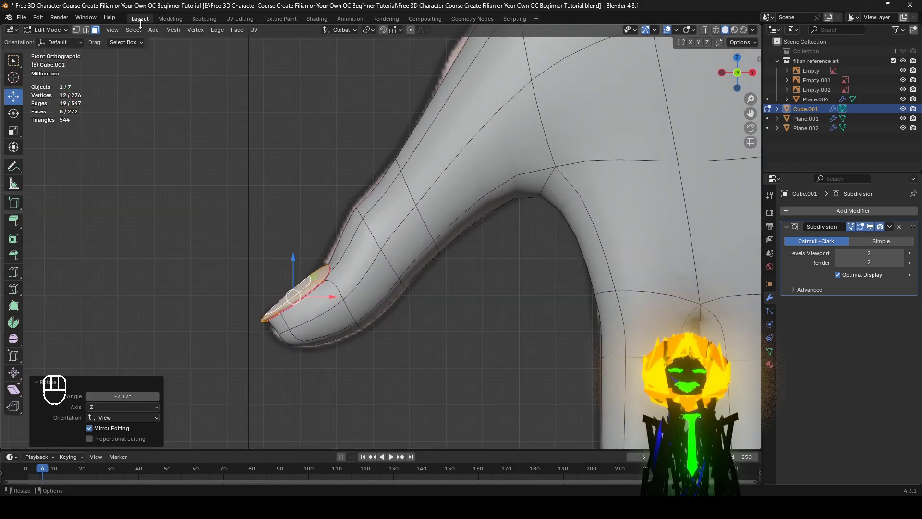
Step: Try to scale the edge loop just behind the thumbnail
click(86, 30)
key(s)
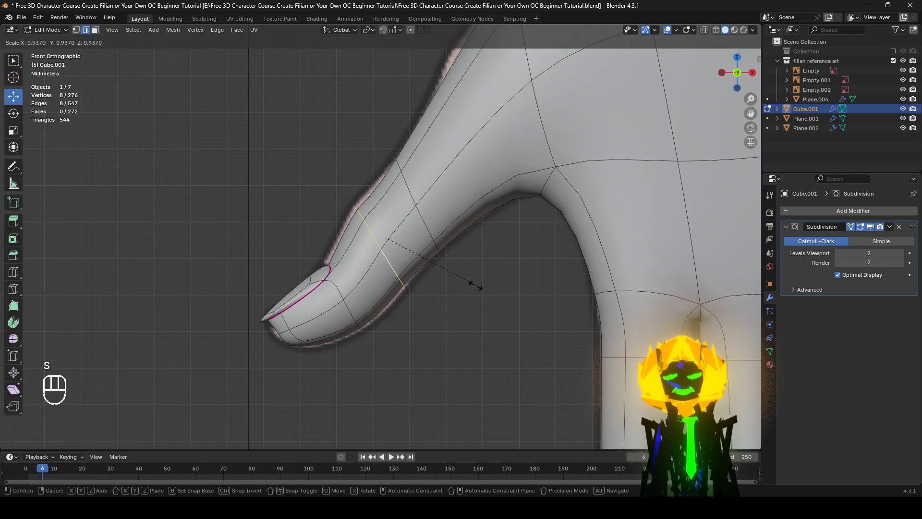
click(134, 138)
Step: Move the two outer vertices behind the thumbnail by about 0.0017 m in X and -0.0022 m in Z
key(z)
drag(333, 192, 373, 232)
key(g)
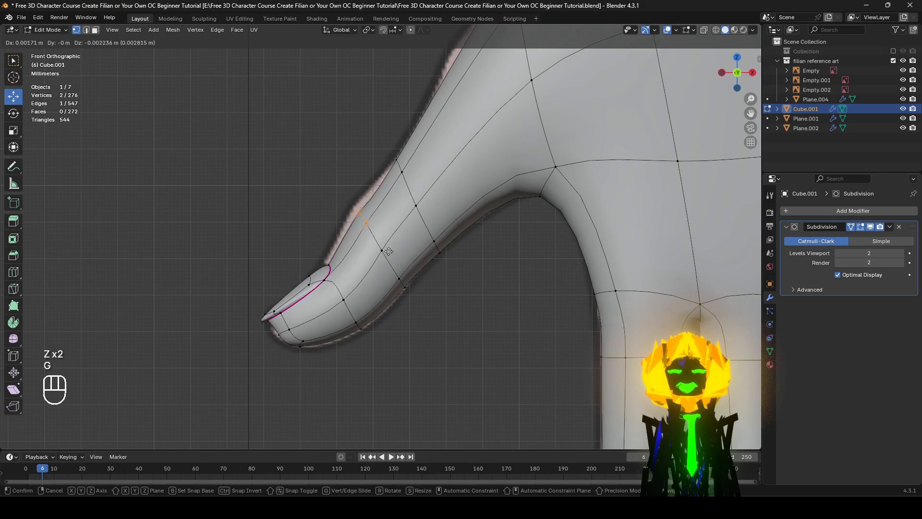
click(390, 251)
Step: Select all vertices of the thumb from its middle joint to the tip in wireframe view
scroll(394, 238, down, 3)
alt+click(416, 236)
mouse_move(416, 247)
middle_down()
mouse_move(523, 276)
mouse_move(643, 287)
middle_up()
click(643, 287)
middle_drag(494, 263, 418, 296)
key(z)
click(211, 298)
middle_drag(211, 299, 287, 266)
drag(547, 343, 336, 178)
key(z)
click(441, 180)
Step: Rotate the thumb's outer section 24.9° in the top view and shift it back into line with its base
middle_drag(605, 250, 517, 281)
mouse_move(517, 280)
shift+middle_down()
mouse_move(519, 342)
mouse_move(533, 344)
mouse_move(373, 362)
mouse_move(399, 360)
shift+middle_up()
scroll(514, 323, down, 2)
key(r)
click(428, 410)
key(g)
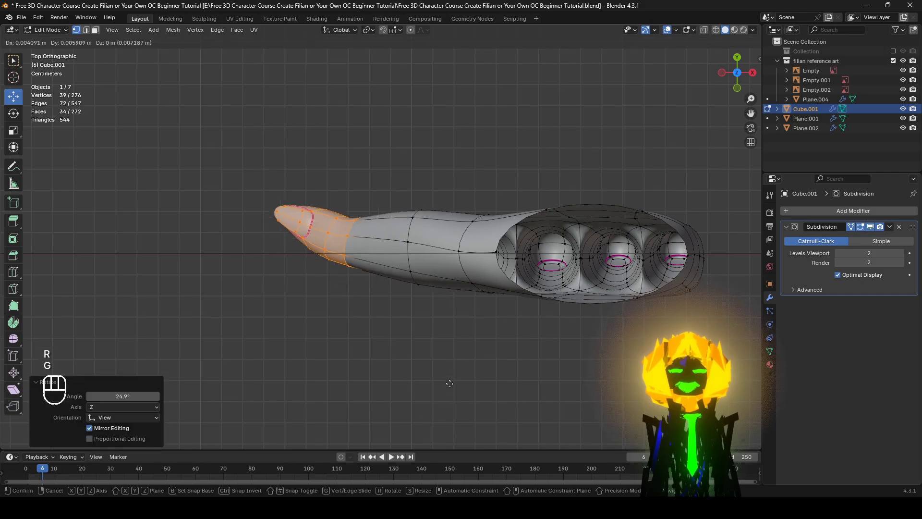
click(459, 364)
Step: Deselect the two edge loops at the thumb's joint and rotate the remaining tip section by 9.34°
middle_drag(459, 365, 435, 334)
alt+shift+click(375, 234)
middle_drag(374, 234, 432, 307)
key(r)
click(572, 307)
key(ctrl+z)
alt+shift+click(388, 271)
middle_drag(388, 271, 548, 391)
key(r)
click(529, 315)
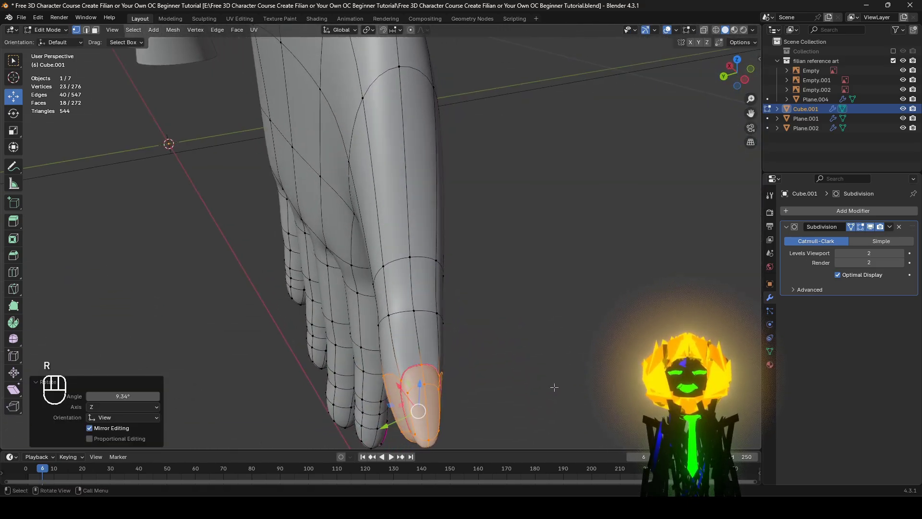
click(581, 350)
Step: Extrude the wrist's open edge loop upward along the arm in the front reference
scroll(581, 350, down, 2)
middle_drag(580, 350, 411, 307)
alt+middle_drag(410, 307, 441, 247)
scroll(442, 248, up, 2)
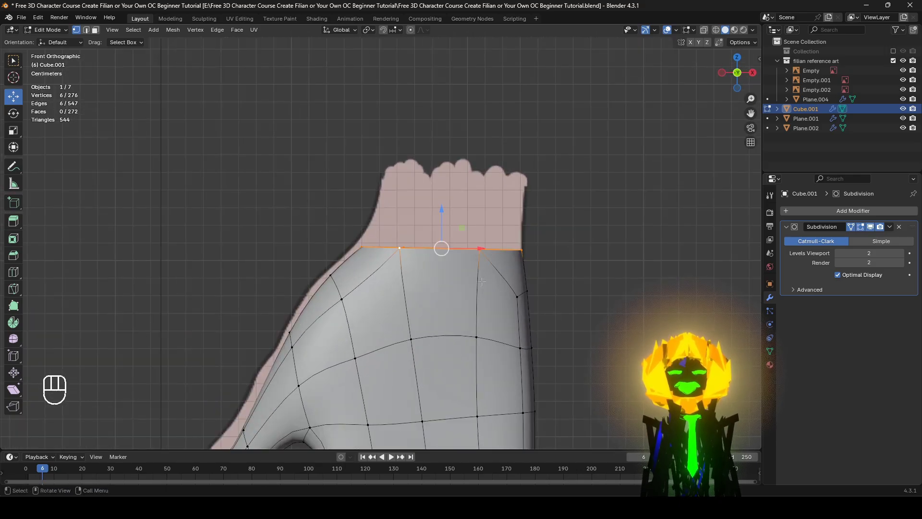
click(550, 254)
Step: Round the new wrist edge loop with LoopTools Circle at 40% influence
middle_drag(550, 254, 511, 328)
middle_drag(665, 283, 506, 275)
right_click(604, 201)
mouse_move(604, 201)
click(644, 214)
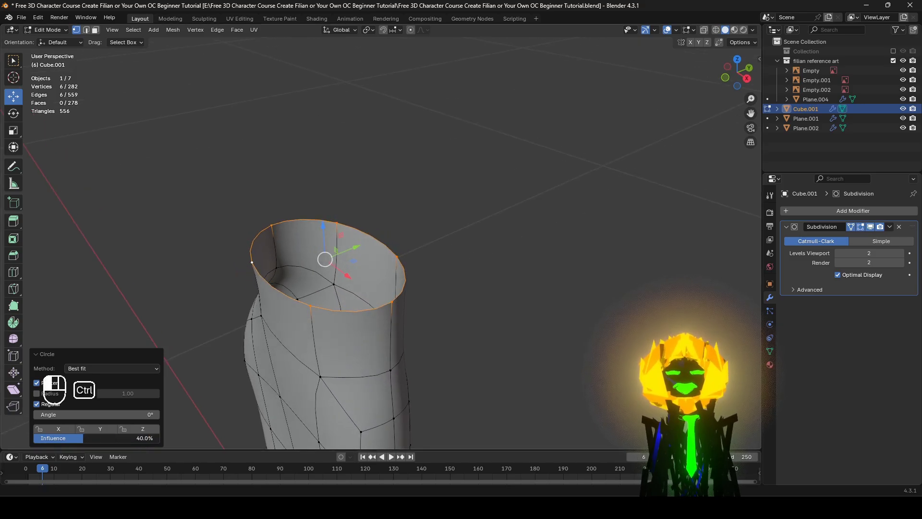
middle_drag(363, 338, 452, 266)
Step: Select the middle row of vertices on the back of the hand and adjust them with Shrink/Fatten, subdivision preview off
middle_drag(452, 266, 449, 243)
scroll(488, 291, up, 2)
shift+middle_drag(449, 243, 456, 381)
scroll(456, 381, up, 2)
click(395, 331)
shift+click(465, 312)
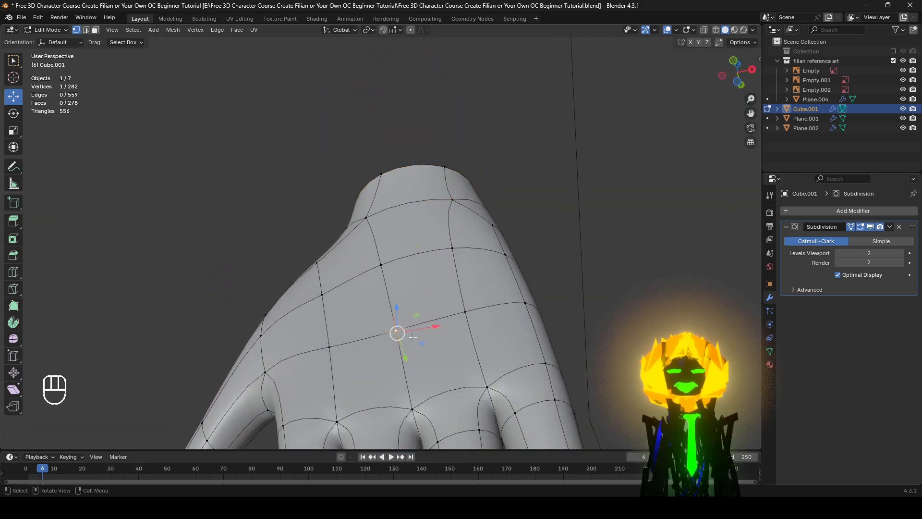
click(861, 227)
middle_drag(336, 350, 423, 312)
shift+click(316, 305)
click(429, 298)
Step: Add the adjacent wrist-side vertices on the back of the hand and adjust the group with Shrink/Fatten, subdivision preview on
shift+click(382, 312)
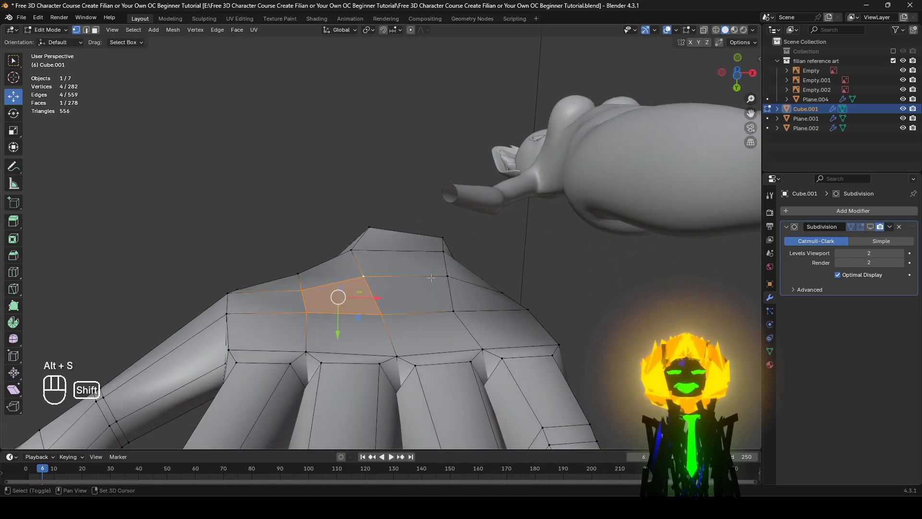
click(870, 227)
middle_drag(636, 317, 480, 255)
click(640, 320)
Step: Shrink/Fatten the three vertices on the back of the hand near the wrist by -0.00252 m
scroll(496, 344, up, 1)
click(479, 241)
shift+click(405, 253)
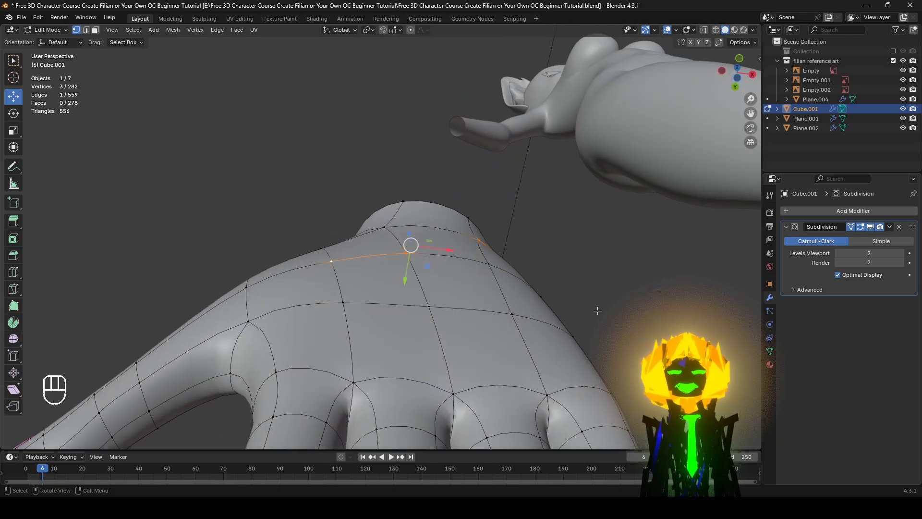
middle_drag(597, 311, 494, 266)
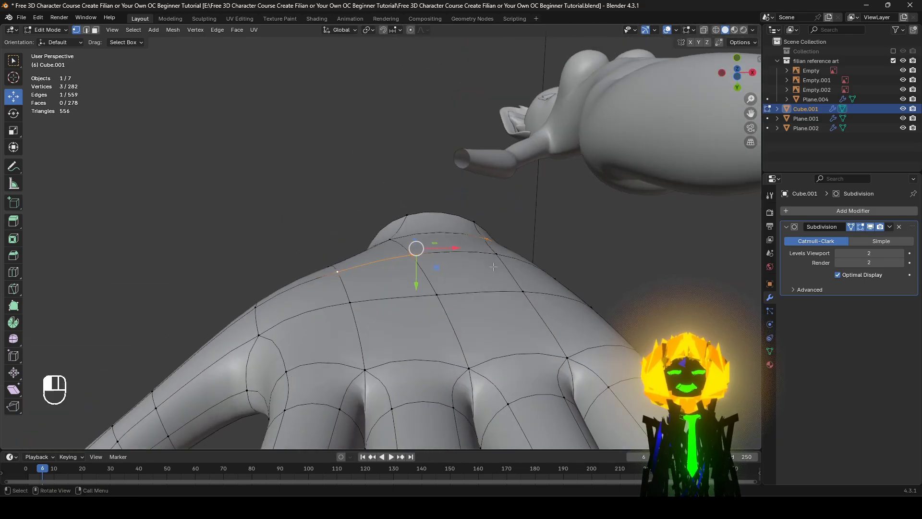
click(579, 326)
Step: Select the two mid-palm vertices nearest the thumb webbing and move them with the subdivision preview off
middle_drag(579, 326, 258, 335)
middle_drag(432, 288, 168, 276)
middle_drag(355, 283, 537, 346)
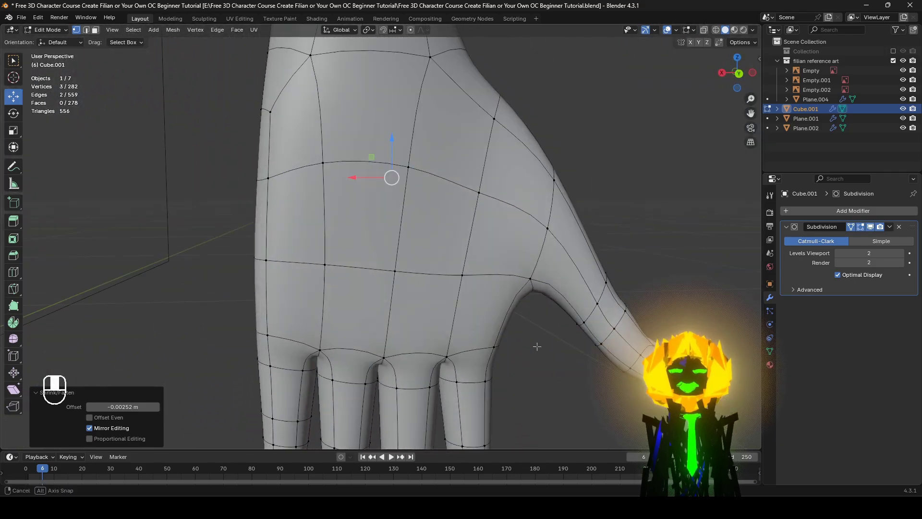
click(462, 275)
shift+click(395, 271)
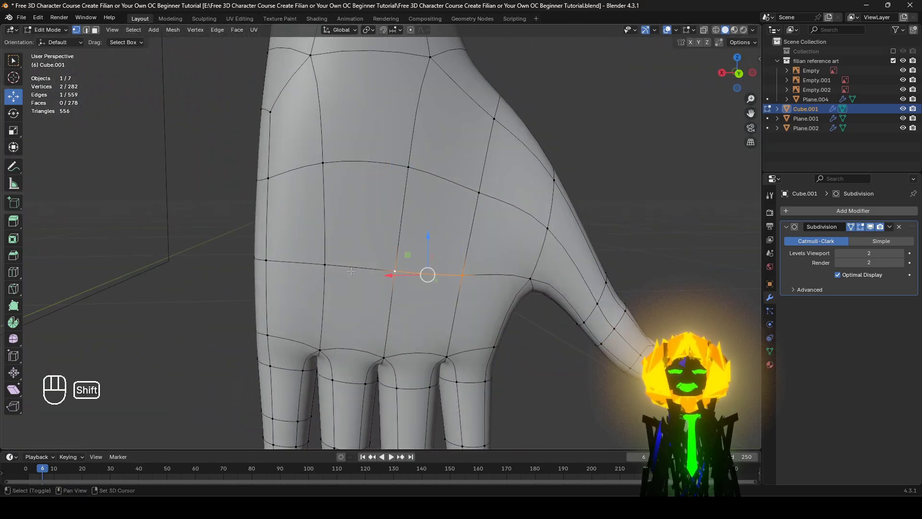
click(871, 227)
middle_drag(504, 245, 444, 321)
key(g)
click(399, 248)
Step: Move two palm vertices near the thumb's base by 0.000471 m in X, 0.008168 m in Y and -0.0009 m in Z
click(441, 288)
middle_drag(442, 288, 437, 311)
shift+click(428, 315)
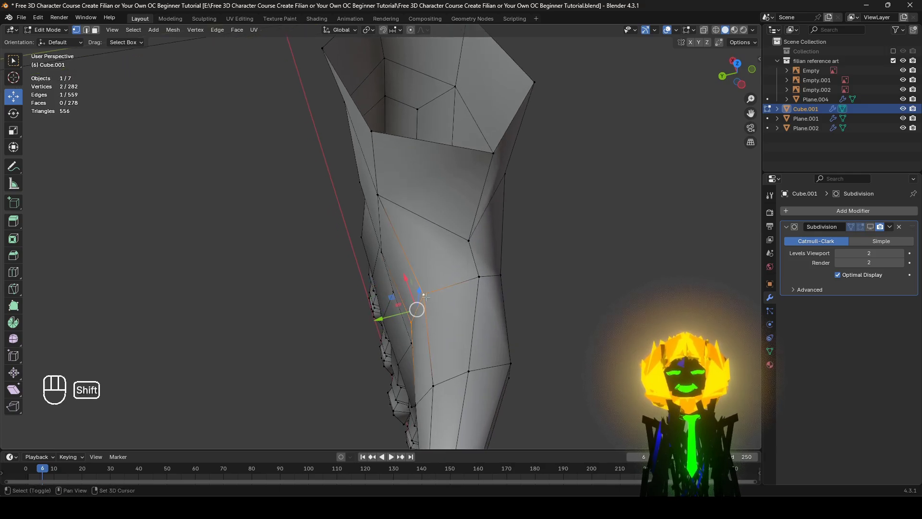
click(412, 319)
middle_drag(412, 318, 457, 238)
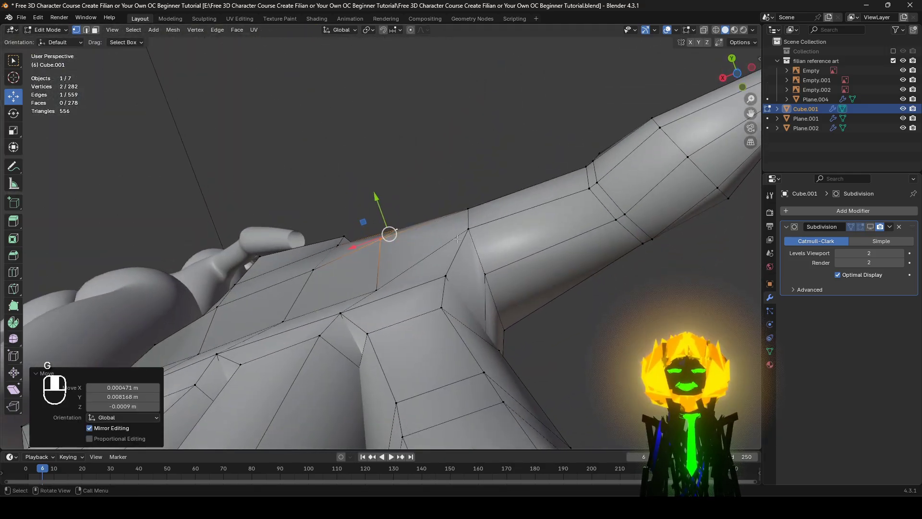
Step: Turn the subdivision preview back on, then rotate and move the palm vertices to refine the palm's contour
click(870, 227)
middle_drag(499, 250, 327, 76)
key(r)
click(362, 258)
click(352, 250)
key(g)
click(375, 168)
Step: Select two neighbouring vertices along the pinky-side edge of the hand and bring that edge into front view against the reference
middle_drag(374, 169, 435, 287)
click(438, 223)
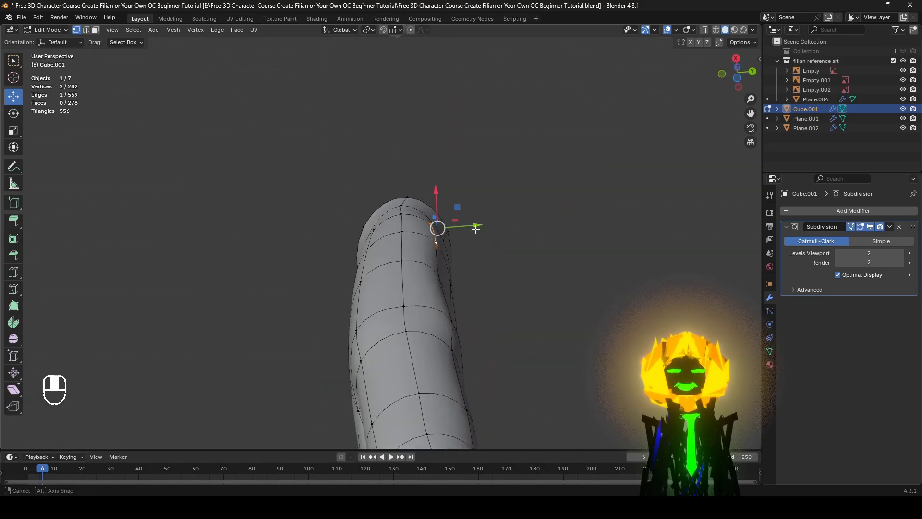
click(478, 231)
middle_drag(478, 231, 413, 250)
click(500, 304)
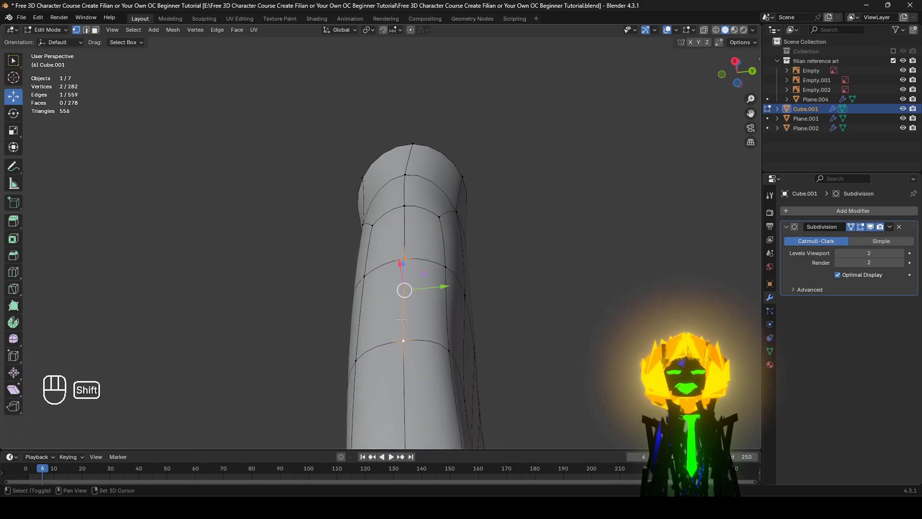
shift+click(403, 341)
shift+middle_drag(403, 341, 437, 234)
middle_drag(414, 273, 471, 315)
scroll(471, 315, down, 2)
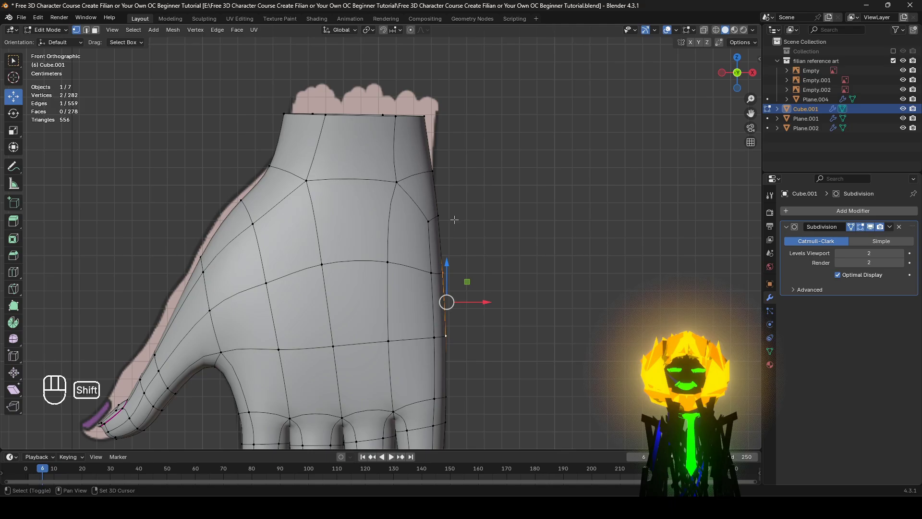
Step: Extend the selection to three pinky-side vertices, toggling the subdivision preview to check the edge
click(568, 292)
click(870, 226)
middle_drag(517, 244, 533, 269)
click(868, 227)
click(600, 240)
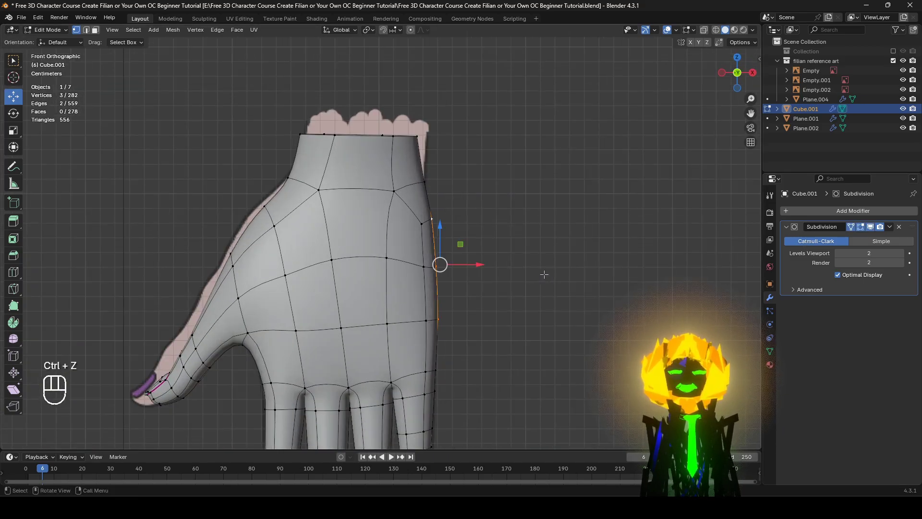
Step: Try to Shrink/Fatten the three pinky-side vertices outward against the front reference
key(z)
key(z)
scroll(504, 317, down, 2)
key(alt+s)
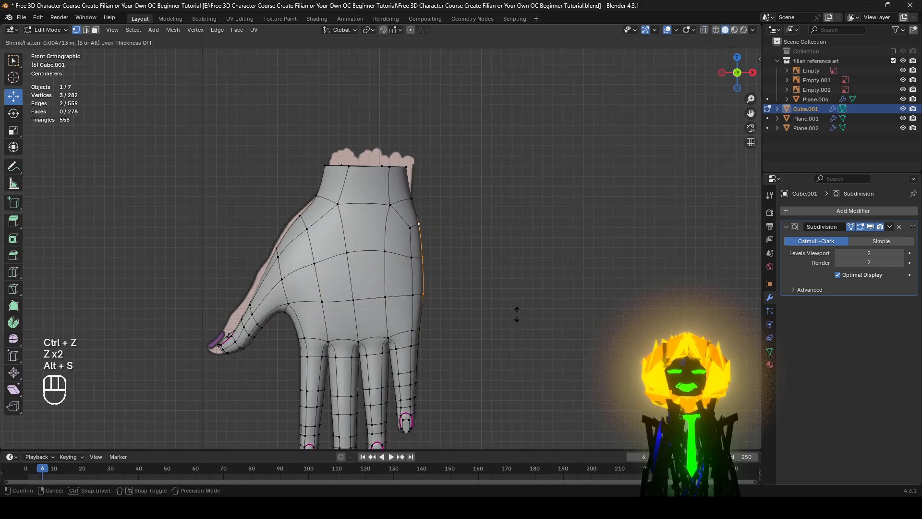
click(516, 315)
scroll(517, 314, up, 2)
right_click(581, 32)
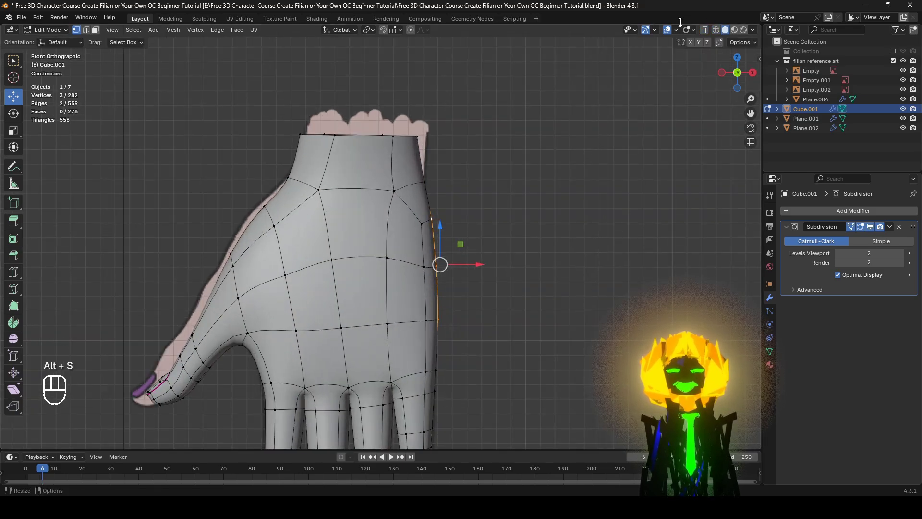
Step: Hide the viewport overlays and Shrink/Fatten the three pinky-side vertices by 0.00377 m
click(666, 30)
scroll(625, 106, down, 2)
key(alt+s)
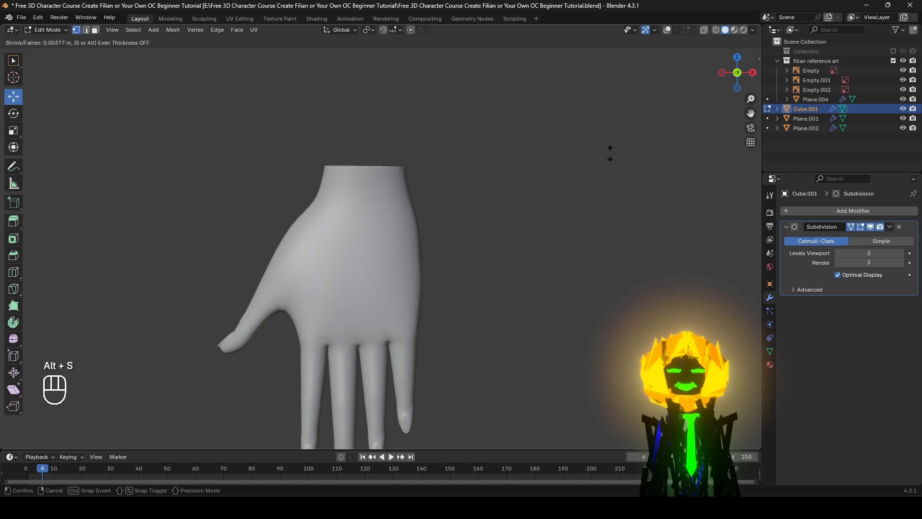
click(610, 153)
key(s)
right_click(596, 211)
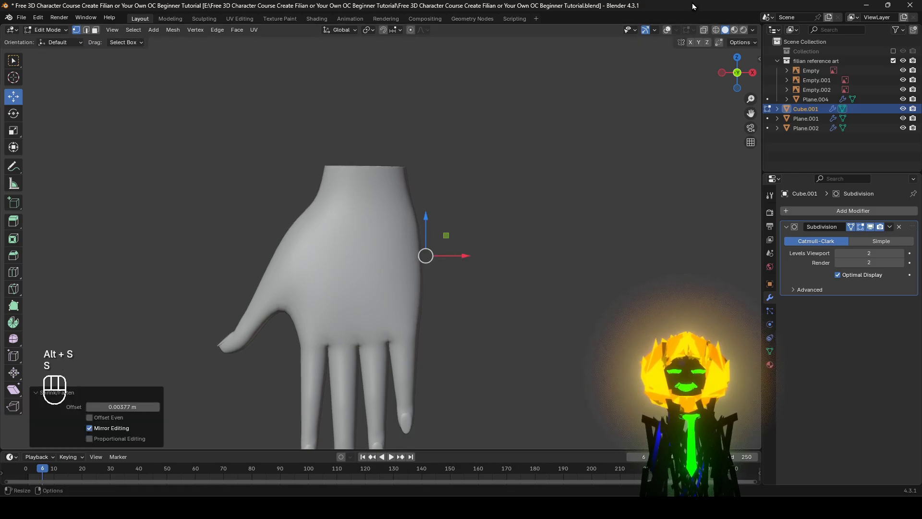
Step: Show the overlays again and Shrink/Fatten the single middle vertex on the pinky-side edge by 0.00314 m
click(667, 32)
scroll(510, 268, up, 1)
key(alt+s)
click(510, 269)
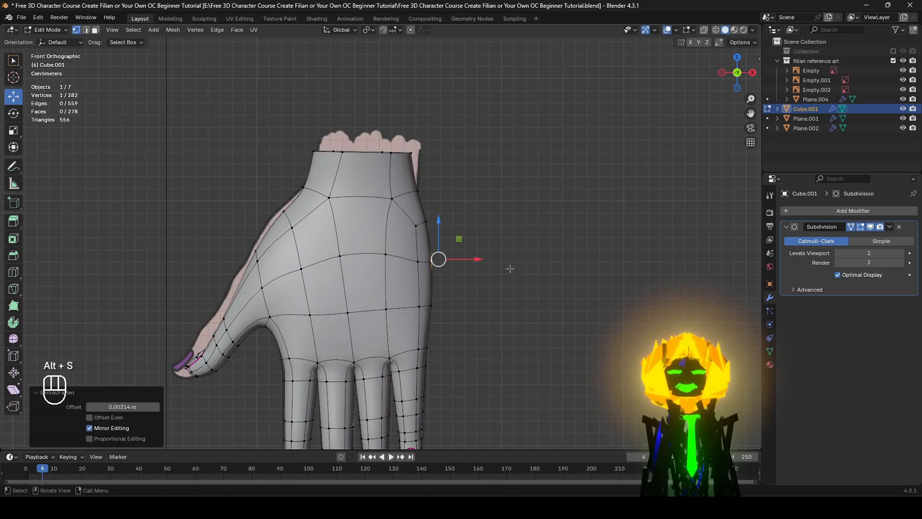
Step: Hide the overlays, then undo and redo the pinky-side changes to compare the hand's silhouette
click(667, 30)
middle_drag(583, 96, 608, 135)
key(ctrl+z)
key(ctrl+z)
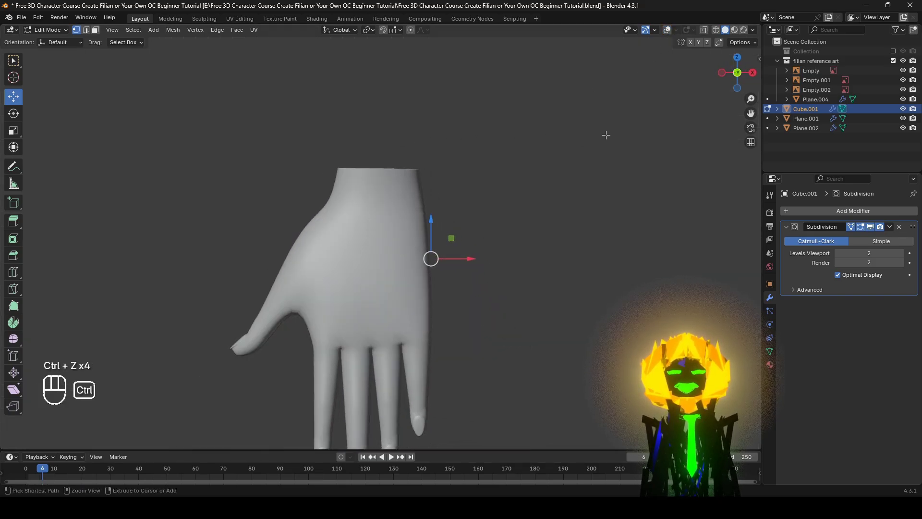
key(ctrl+shift+z)
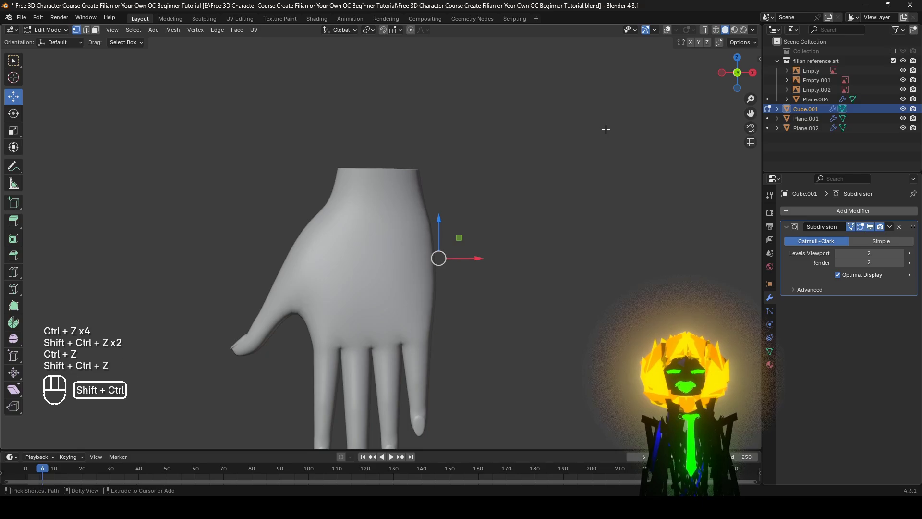
key(z)
scroll(683, 62, up, 1)
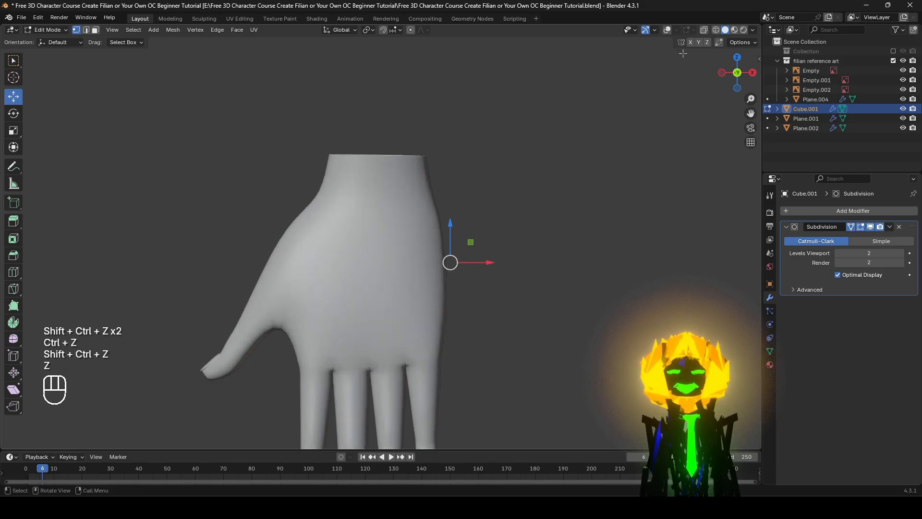
Step: Show the overlays, select the edge loop at the wrist opening and move it about -0.004 m in X
click(668, 31)
shift+middle_drag(493, 141, 580, 203)
key(z)
alt+click(486, 216)
key(z)
key(g)
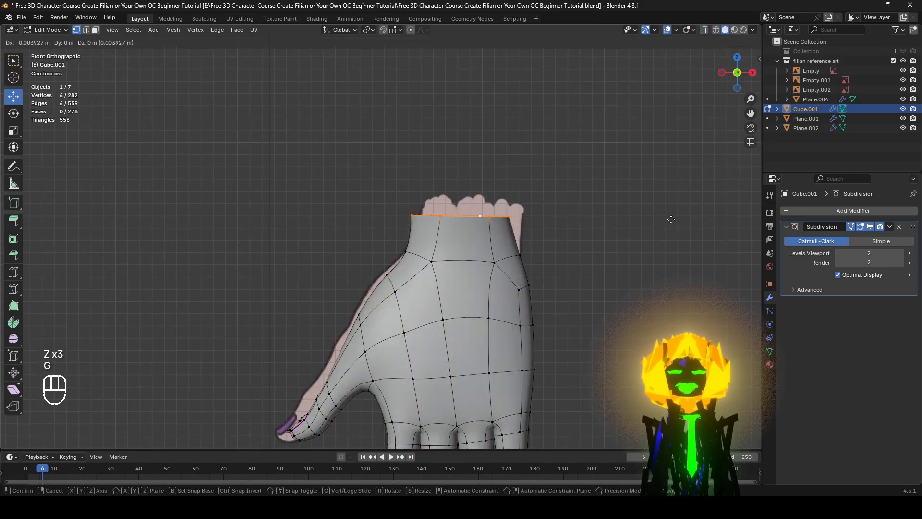
click(669, 219)
Step: Select the six-vertex loop just below the wrist opening, move it slightly toward the thumb side and check the silhouette without overlays
alt+shift+click(455, 264)
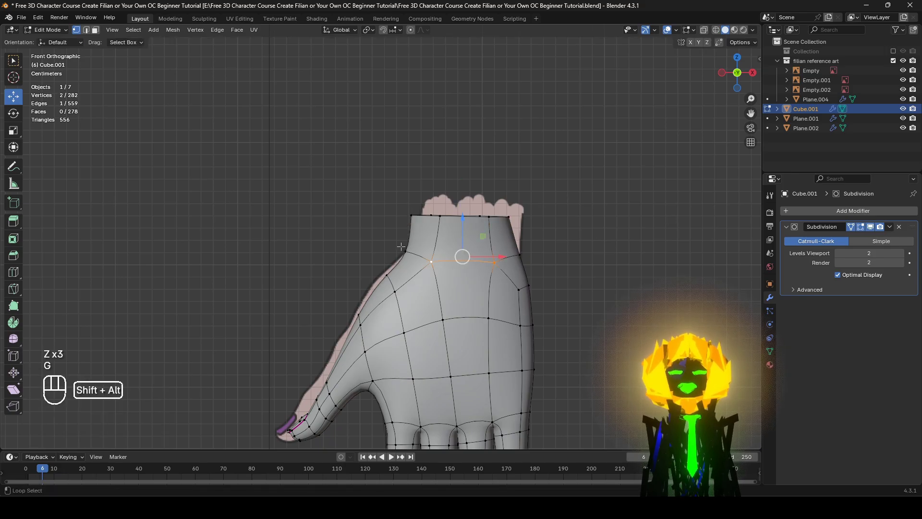
middle_drag(477, 259, 605, 238)
shift+click(369, 257)
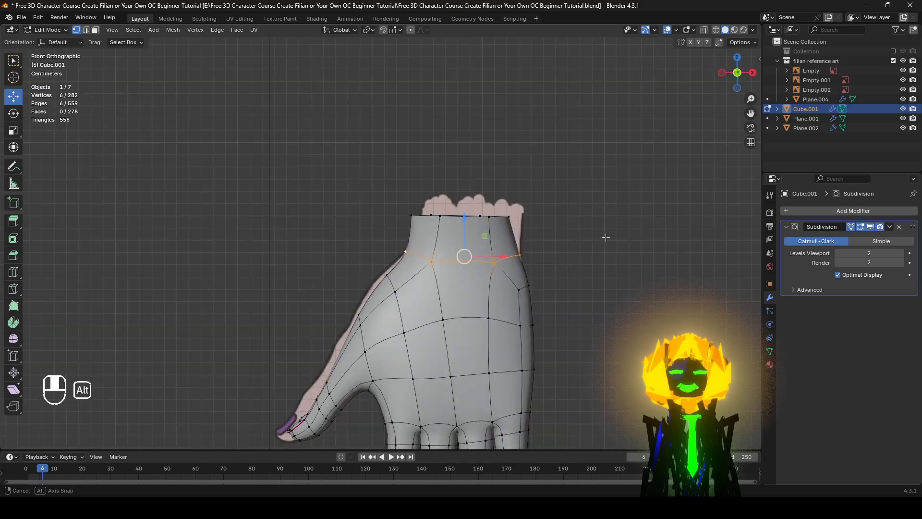
key(g)
click(599, 234)
scroll(588, 230, down, 2)
click(667, 30)
middle_drag(649, 172, 575, 176)
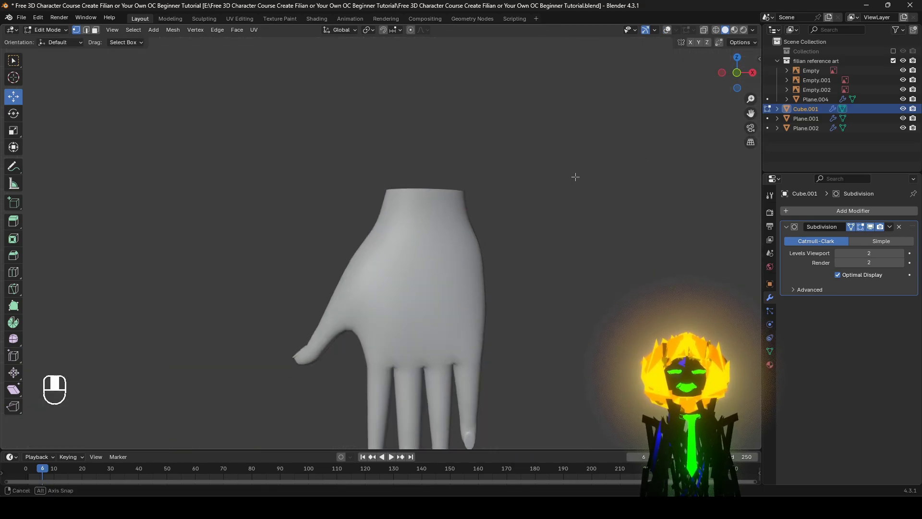
Step: Restore the overlays and, in wireframe display, move the pinky-side wrist vertex to refine the outline over the reference
click(667, 30)
middle_drag(627, 103, 543, 108)
key(z)
alt+middle_drag(461, 126, 397, 140)
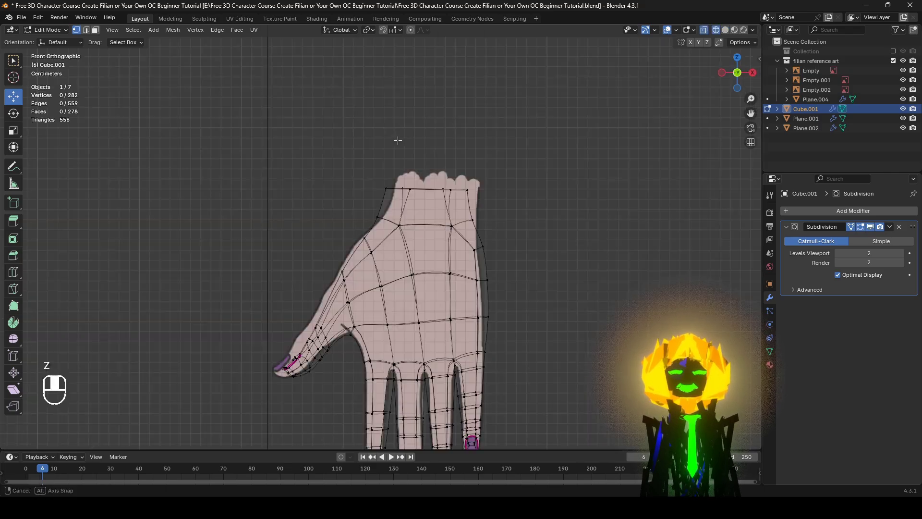
scroll(552, 247, up, 2)
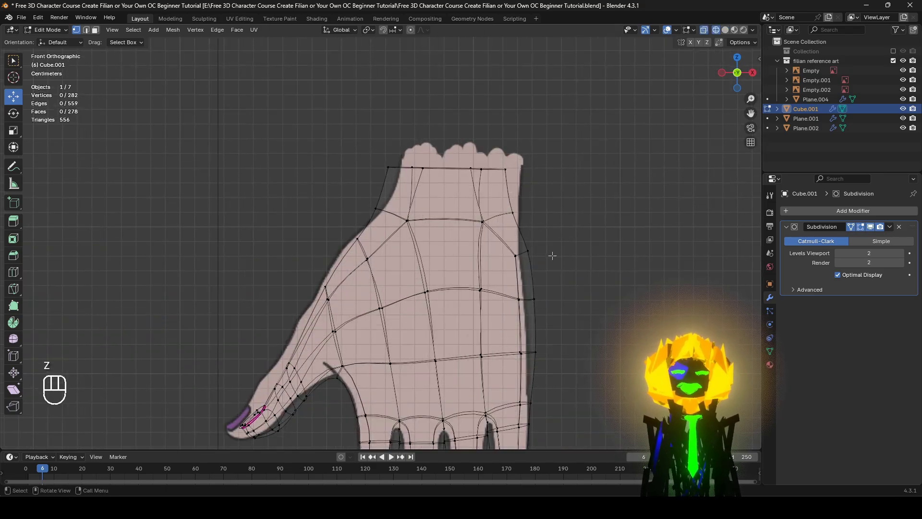
key(z)
key(shift+z)
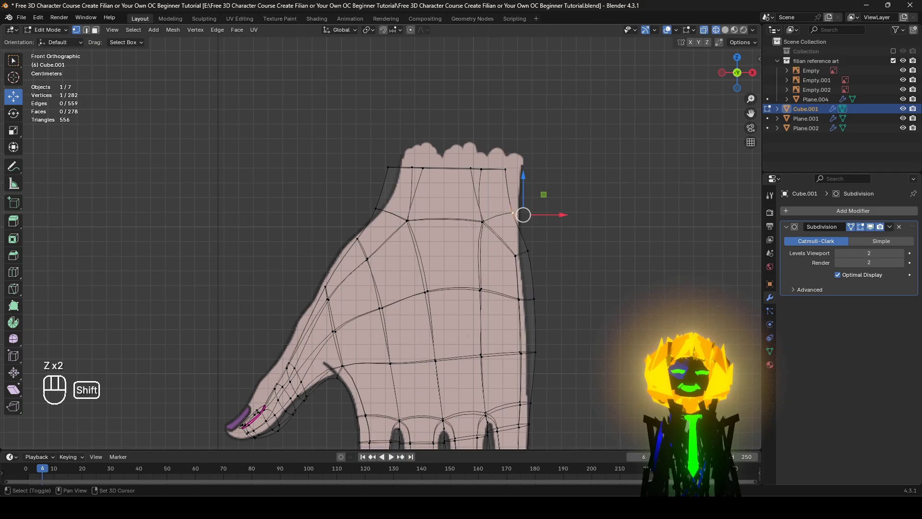
key(g)
click(501, 207)
key(z)
Step: Turn off the subdivision preview and select three vertices at the finger bases on the back of the hand
mouse_move(500, 206)
middle_down()
mouse_move(408, 223)
mouse_move(572, 218)
mouse_move(634, 103)
middle_up()
scroll(634, 102, up, 3)
click(666, 30)
shift+middle_drag(520, 167, 372, 191)
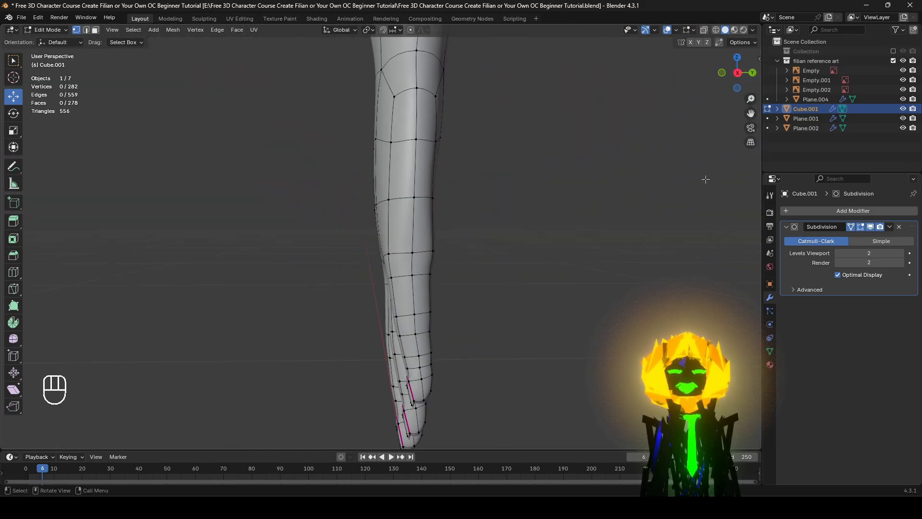
click(870, 226)
shift+middle_drag(354, 225, 372, 225)
middle_drag(372, 224, 480, 299)
scroll(425, 229, up, 3)
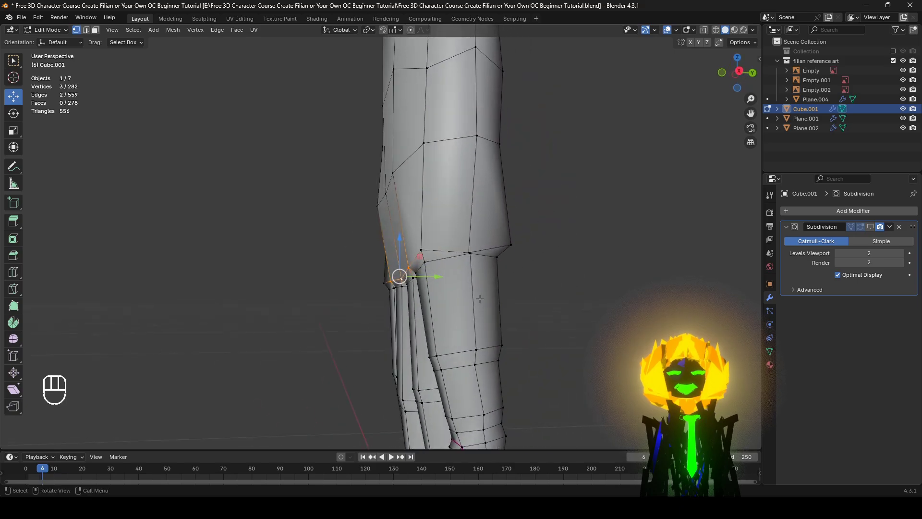
Step: Turn the subdivision preview on and Shrink/Fatten the three finger-base vertices by 0.00804 m, comparing with undo and redo
click(870, 227)
key(alt+s)
click(660, 252)
middle_drag(468, 221, 418, 246)
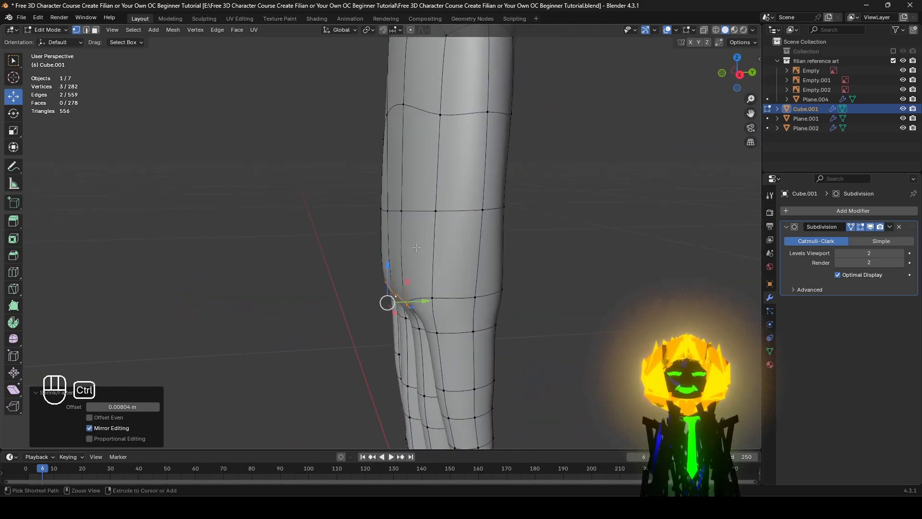
key(ctrl+z)
key(ctrl+shift+z)
Step: Switch to face selection, rotate the chosen part of the hand and examine its shape from several sides
click(530, 292)
scroll(531, 292, down, 1)
middle_drag(515, 281, 300, 288)
mouse_move(448, 331)
shift+middle_down()
mouse_move(469, 273)
mouse_move(345, 297)
shift+middle_up()
key(z)
click(169, 111)
click(747, 313)
mouse_move(747, 313)
middle_down()
mouse_move(572, 335)
mouse_move(556, 302)
mouse_move(432, 312)
mouse_move(281, 294)
mouse_move(581, 313)
mouse_move(384, 277)
mouse_move(312, 222)
mouse_move(346, 218)
middle_up()
key(r)
click(550, 323)
click(580, 312)
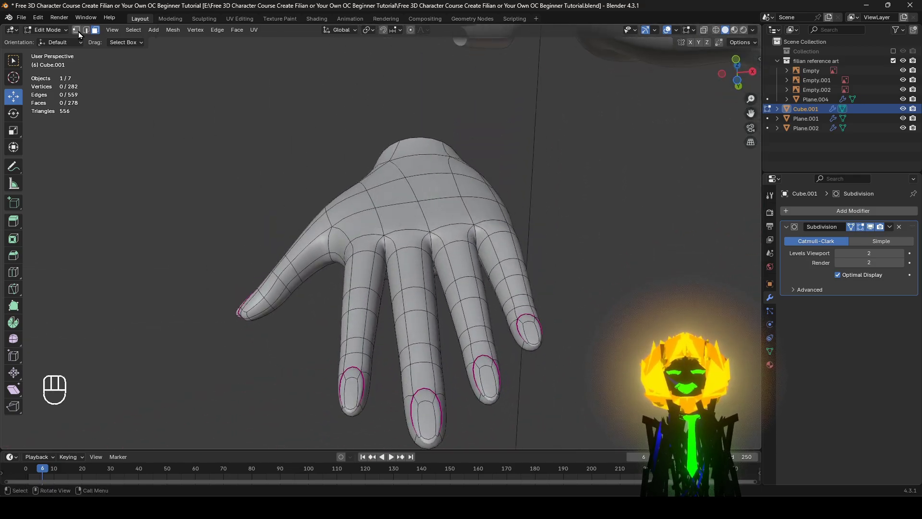
Step: Enable proportional editing and apply Shrink/Fatten twice to the hand in vertex selection mode, adjusting the influence radius
click(410, 29)
mouse_move(620, 301)
shift+middle_down()
mouse_move(627, 348)
mouse_move(634, 312)
shift+middle_up()
scroll(627, 348, up, 2)
key(alt+s)
scroll(633, 321, up, 14)
click(634, 321)
key(alt+s)
click(634, 307)
middle_drag(562, 230, 577, 353)
click(576, 353)
scroll(480, 313, down, 1)
Step: Box-select the six vertices of the wrist opening in see-through display and move them with proportional editing
mouse_move(480, 312)
shift+middle_down()
mouse_move(514, 303)
mouse_move(552, 264)
mouse_move(683, 275)
mouse_move(490, 212)
mouse_move(475, 197)
shift+middle_up()
shift+middle_drag(476, 140, 439, 262)
key(z)
drag(326, 189, 384, 229)
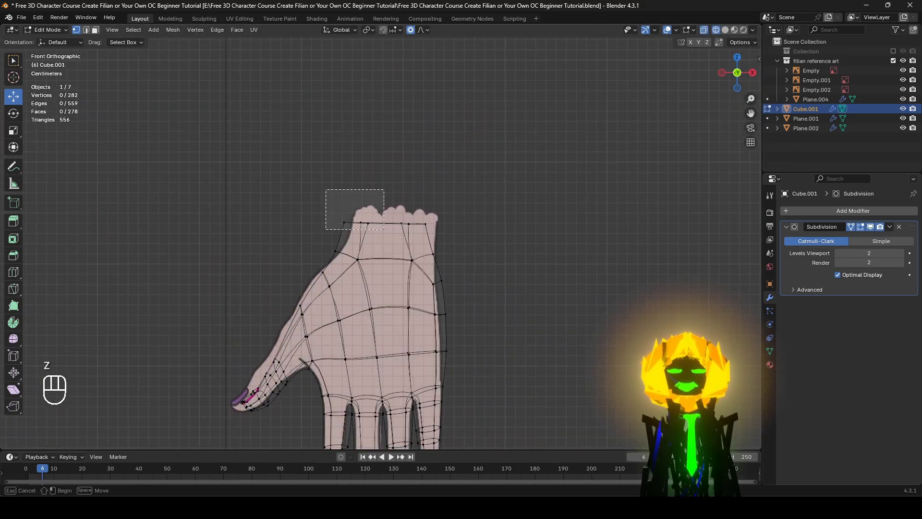
key(z)
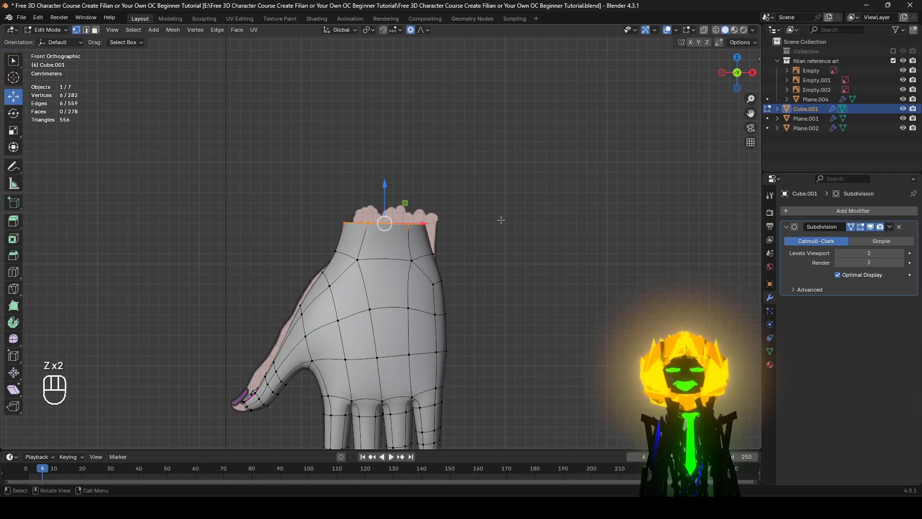
shift+middle_drag(503, 210, 517, 143)
key(g)
key(g)
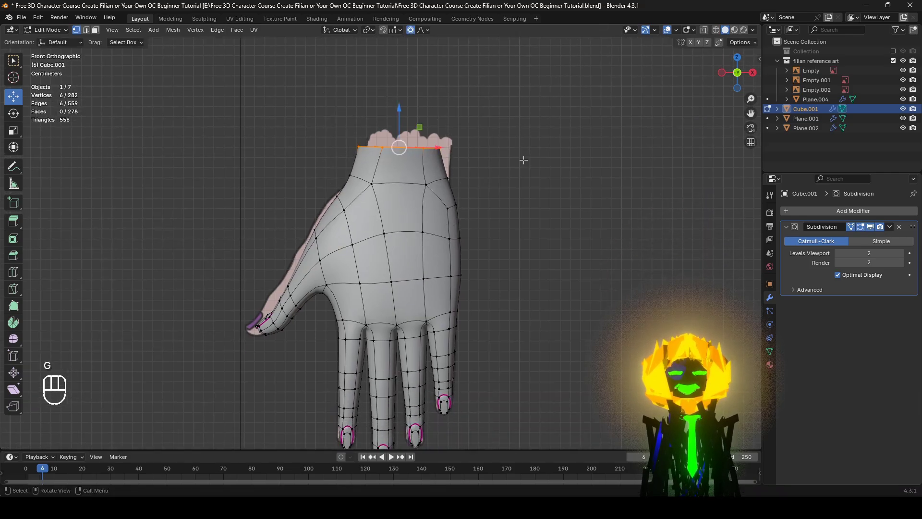
click(524, 167)
click(568, 217)
Step: Move the palm-side vertices just below the wrist opening, undo that move and reposition them
middle_drag(480, 240, 264, 252)
shift+middle_drag(403, 251, 416, 205)
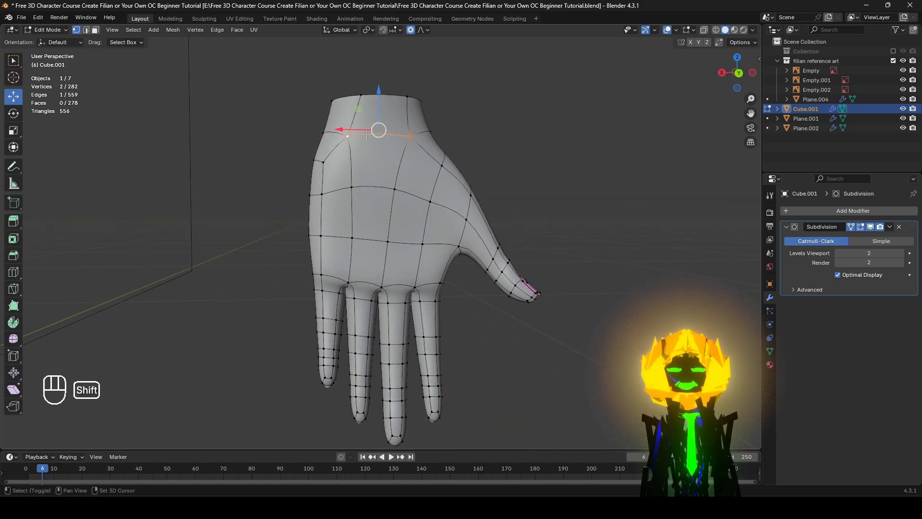
key(g)
click(360, 152)
scroll(432, 202, down, 2)
middle_drag(478, 219, 264, 222)
key(ctrl+z)
mouse_move(353, 233)
middle_down()
mouse_move(562, 245)
mouse_move(307, 236)
mouse_move(365, 236)
middle_up()
key(g)
click(555, 244)
click(560, 244)
Step: Switch to Object Mode and move the hand 1.1352 m in X and 0.93672 m in Z to the body's forearm
key(z)
scroll(454, 232, down, 3)
key(alt+z)
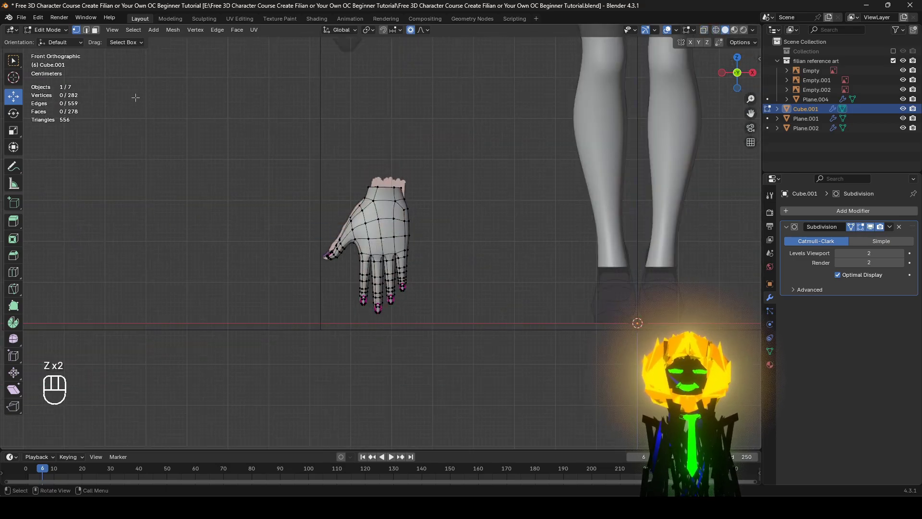
click(50, 34)
click(54, 41)
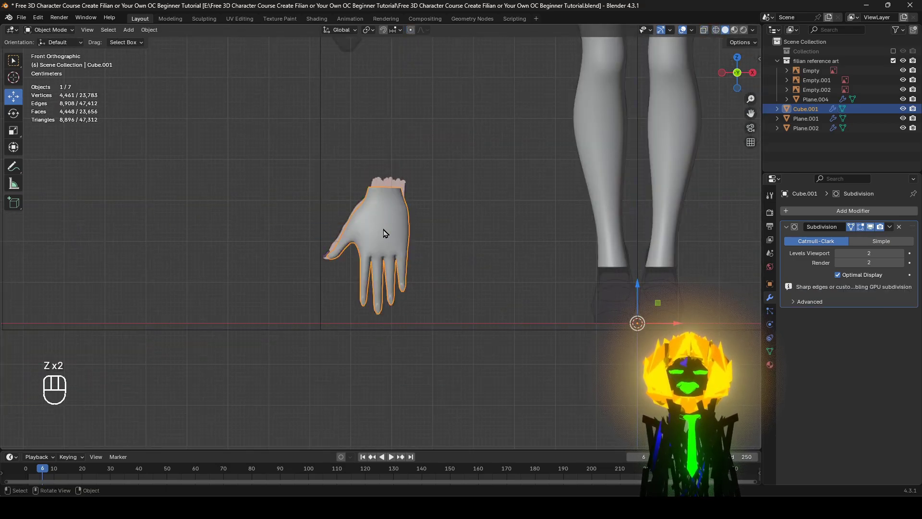
scroll(382, 230, down, 5)
shift+middle_drag(381, 235, 359, 297)
key(g)
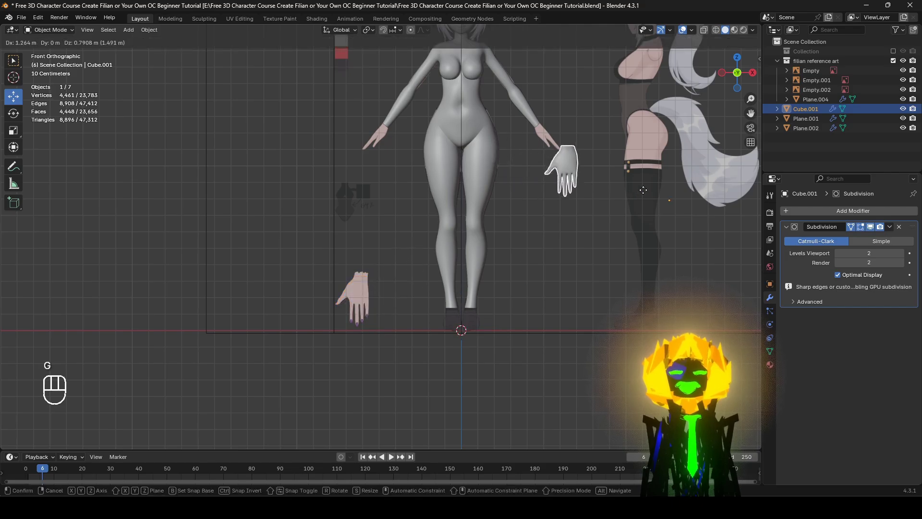
click(621, 167)
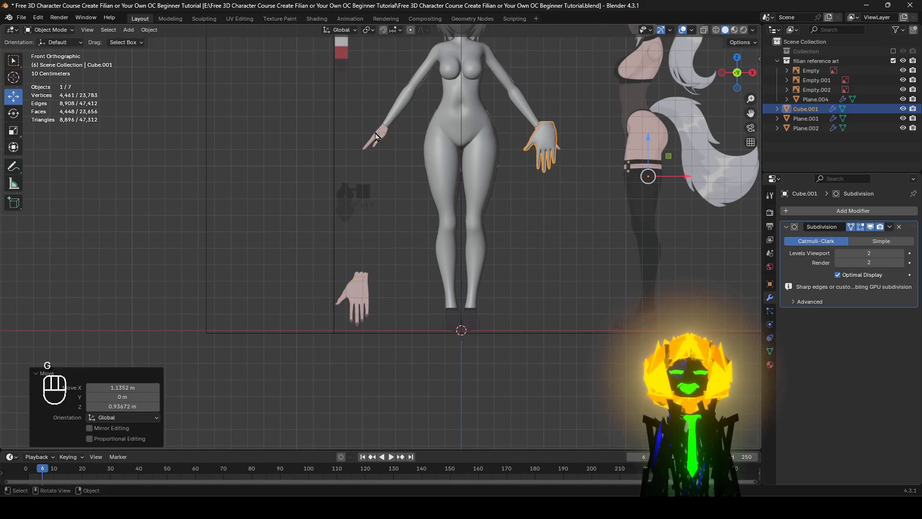
Step: Select the hand and then the body, and join the hand into the body object Plane.004
shift+middle_drag(517, 254, 420, 360)
scroll(494, 339, up, 3)
shift+middle_drag(532, 309, 461, 321)
scroll(393, 314, up, 3)
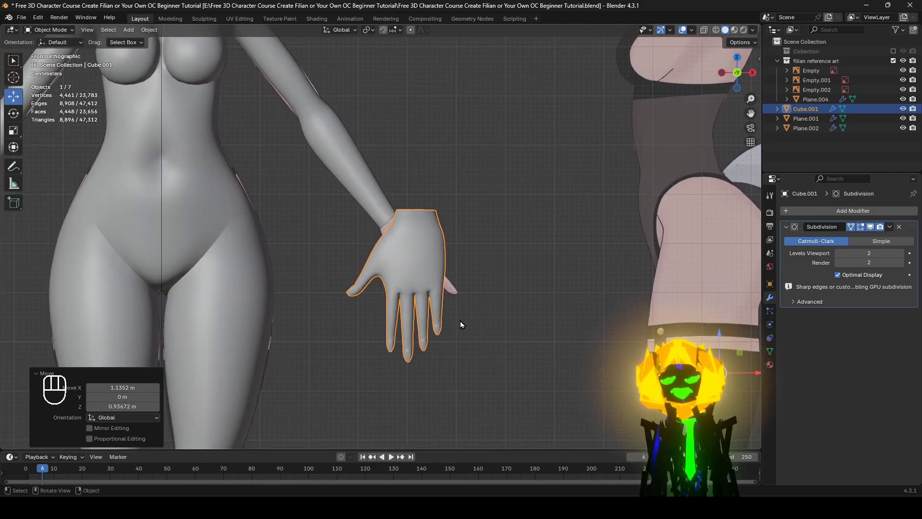
scroll(456, 315, up, 1)
click(433, 242)
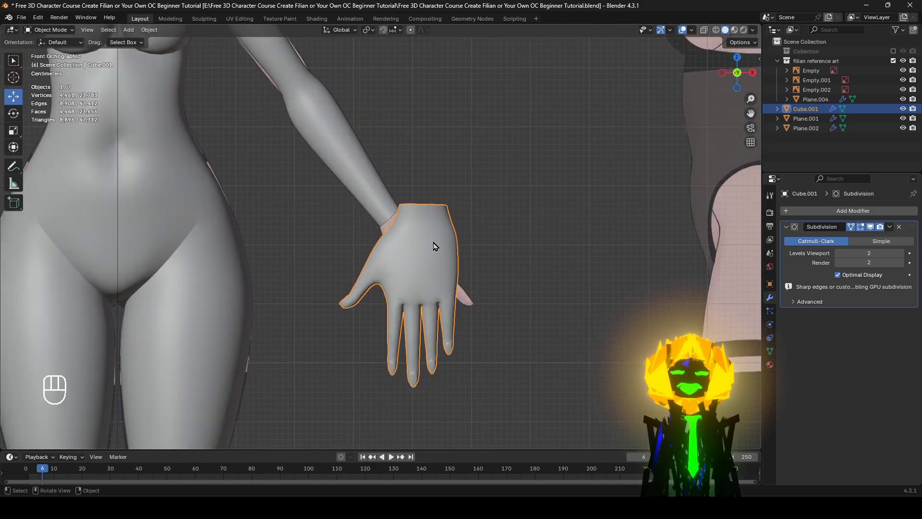
shift+click(367, 191)
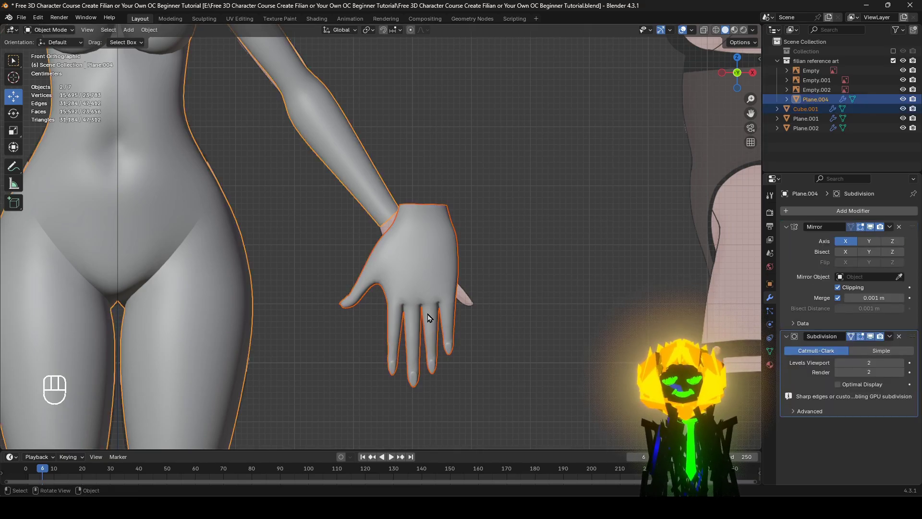
key(ctrl+j)
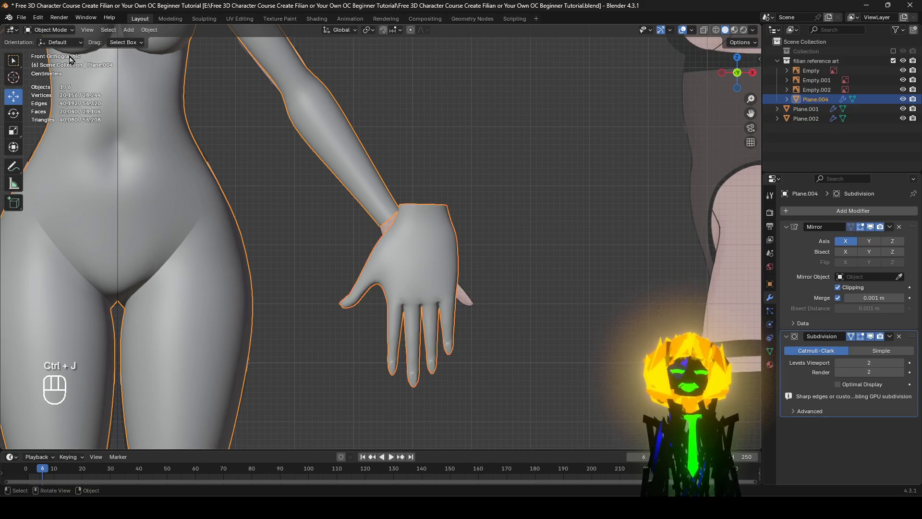
Step: Switch the joined body to Edit Mode and select the hand's entire linked mesh in top view
click(48, 34)
click(53, 52)
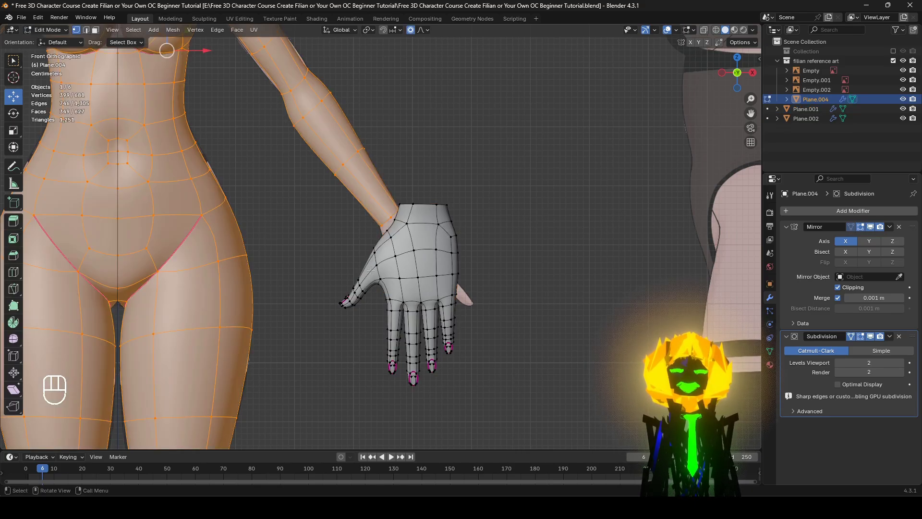
click(424, 268)
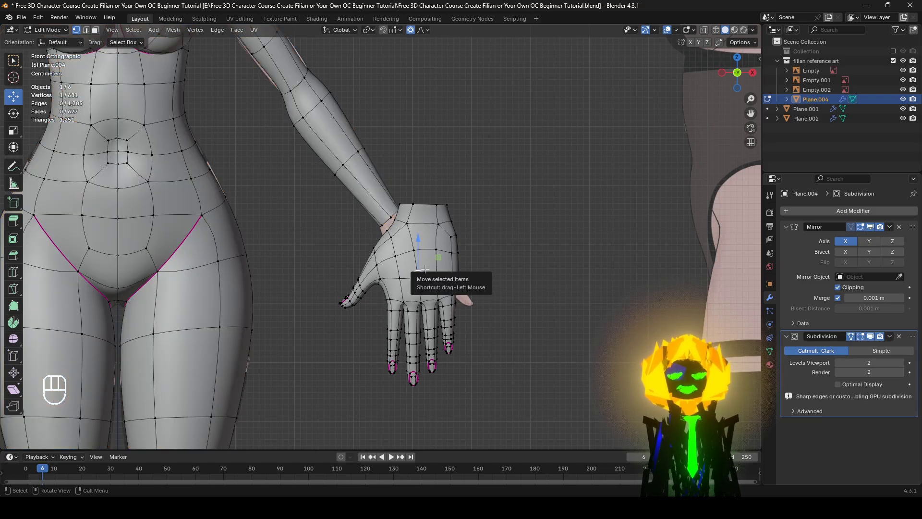
key(ctrl+l)
middle_drag(439, 234, 445, 295)
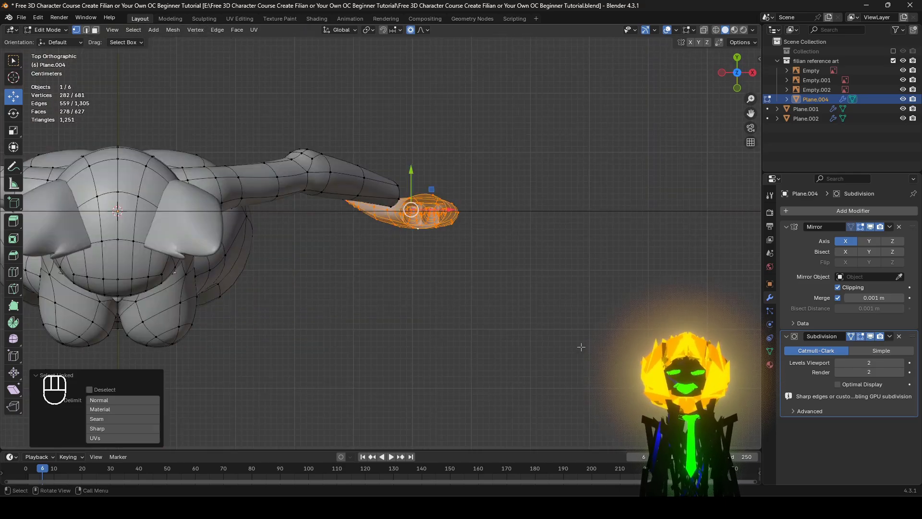
Step: Turn off proportional editing and rotate the hand -90° about Z in top view
key(r)
right_click(465, 112)
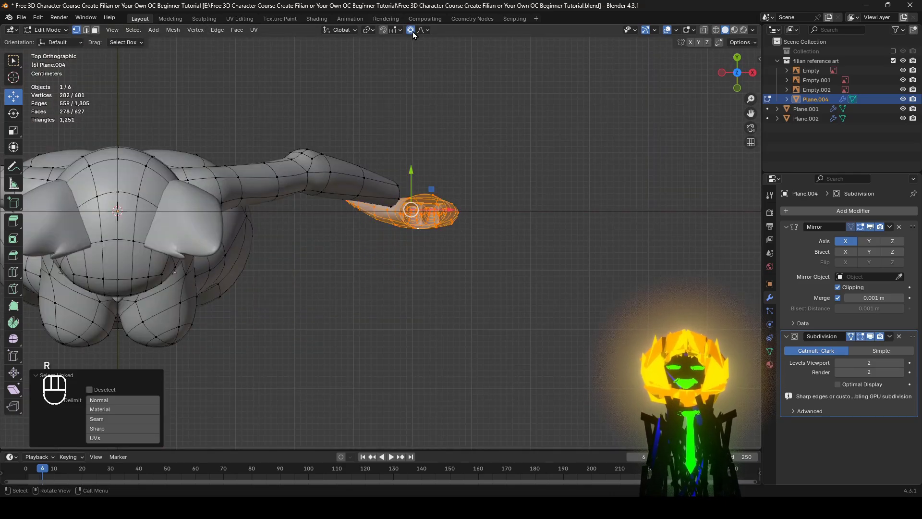
key(r)
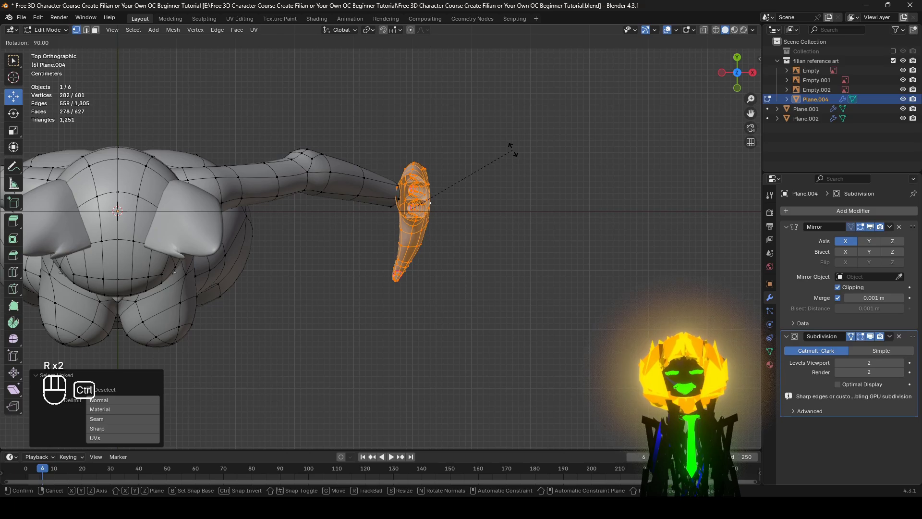
click(513, 150)
Step: Rotate the hand about -40° in front view to follow the direction of the forearm
key(KP_1)
scroll(597, 287, up, 2)
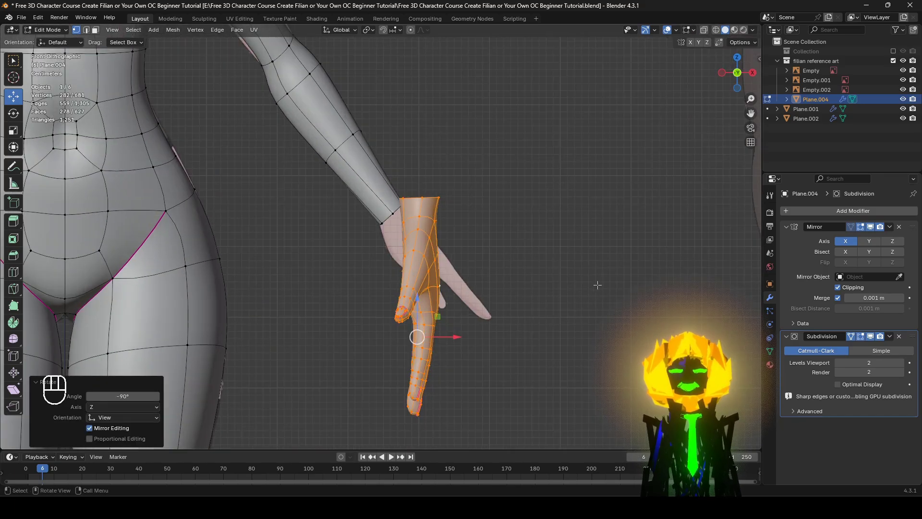
key(r)
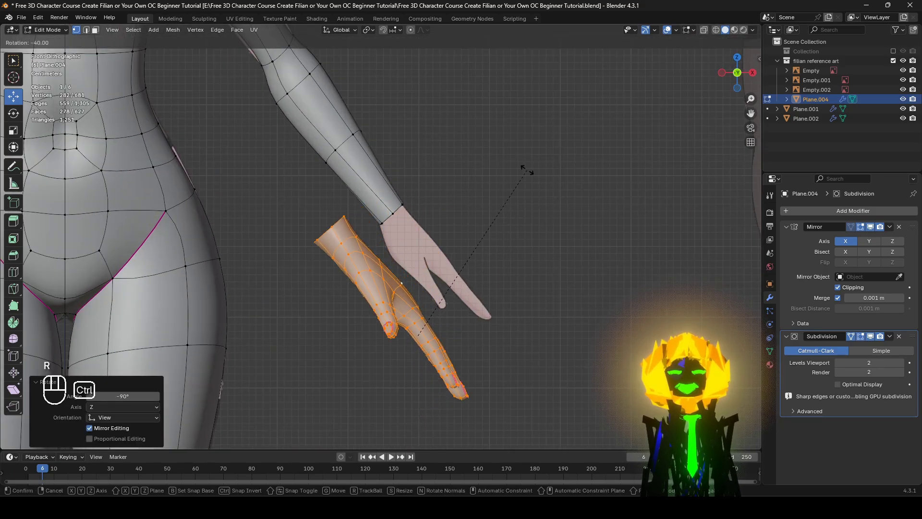
click(521, 161)
Step: Move the hand to the open end of the forearm and scale it down to fit the arm
key(g)
click(583, 190)
key(s)
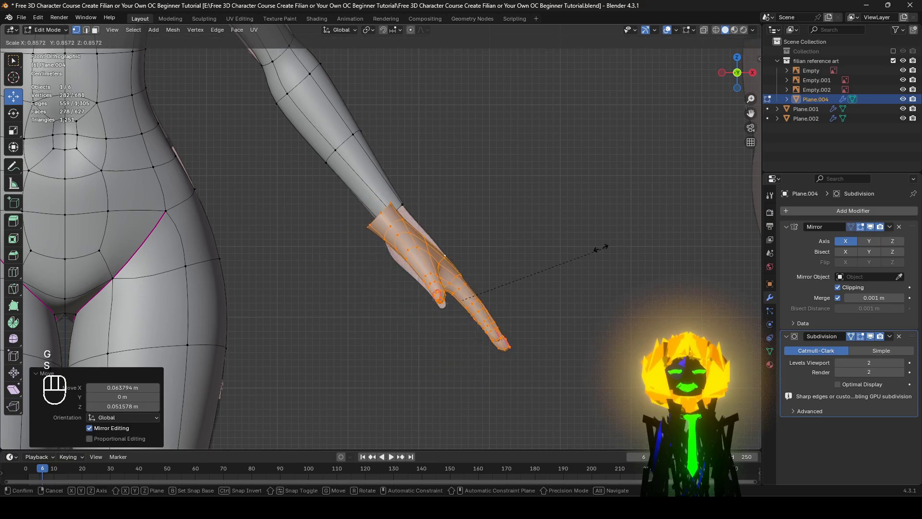
click(558, 252)
key(g)
click(552, 224)
key(s)
click(565, 226)
Step: Rotate the hand 7.08° in a side view and check its alignment with the arm from several angles
middle_drag(565, 226, 445, 294)
key(r)
click(529, 315)
middle_drag(528, 315, 554, 312)
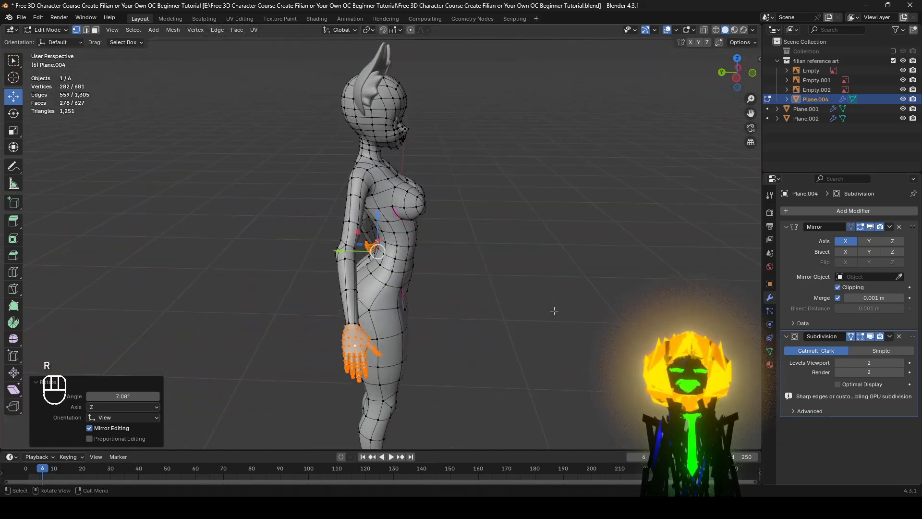
click(667, 30)
middle_drag(552, 182, 440, 202)
scroll(441, 202, up, 4)
click(667, 30)
mouse_move(552, 276)
middle_down()
mouse_move(479, 276)
mouse_move(499, 275)
middle_up()
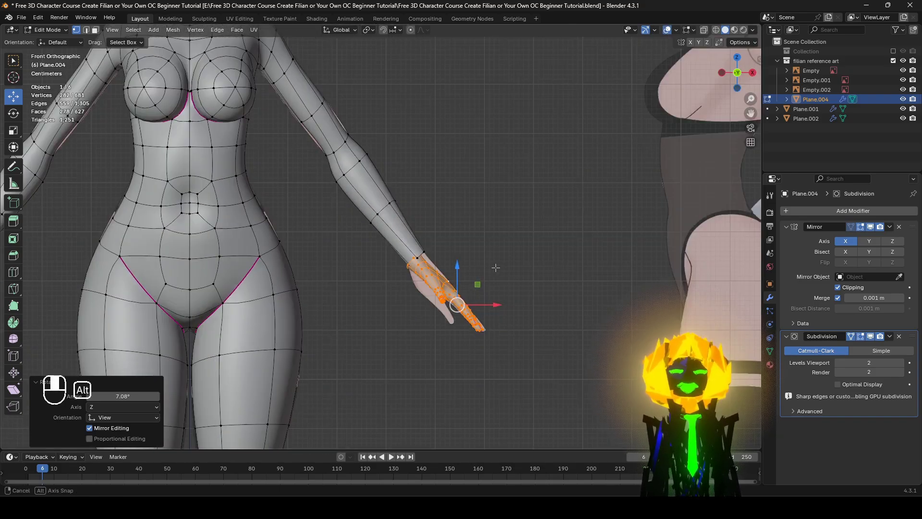
Step: Rotate the hand 6.09° in the view plane and compare it with the reference art in see-through display
key(z)
scroll(500, 279, up, 3)
shift+middle_drag(552, 317, 511, 278)
scroll(514, 279, up, 1)
key(r)
key(r)
click(522, 285)
key(z)
click(577, 269)
mouse_move(576, 266)
middle_down()
mouse_move(381, 271)
mouse_move(480, 272)
middle_up()
key(z)
click(336, 270)
key(z)
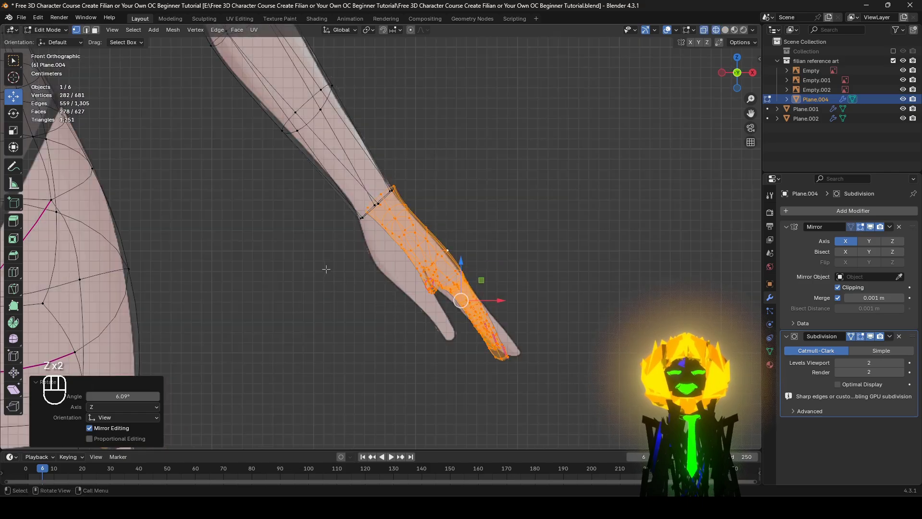
Step: Fine-tune the hand's rotation with two more turns so the wrist lines up with the forearm
click(580, 321)
mouse_move(538, 323)
middle_down()
mouse_move(472, 327)
mouse_move(436, 263)
mouse_move(465, 274)
mouse_move(517, 321)
middle_up()
key(z)
click(460, 312)
key(z)
click(576, 312)
key(r)
click(674, 301)
key(r)
click(607, 277)
Step: Select the edge loop at the forearm's open end and delete its vertices to leave a gap before the wrist
shift+middle_drag(412, 233, 481, 317)
scroll(481, 316, up, 2)
alt+click(453, 316)
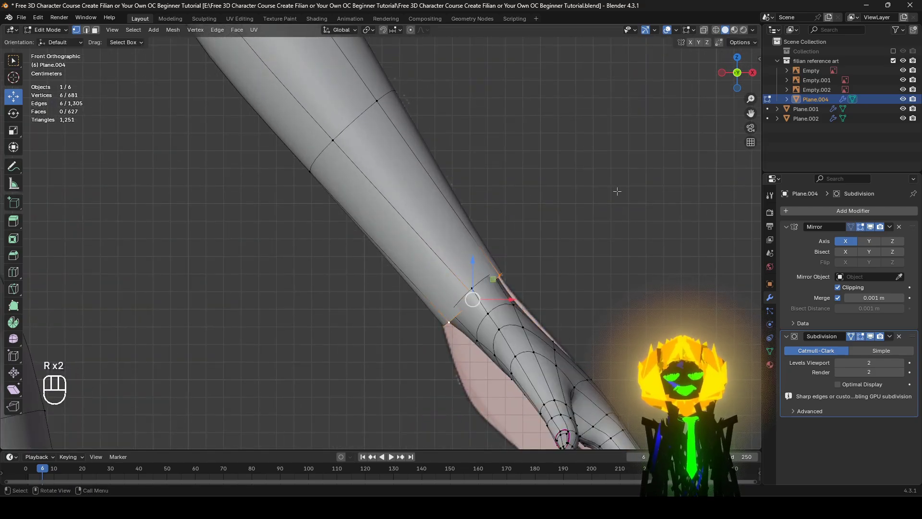
key(x)
click(607, 129)
Step: Select matching edges of the forearm and wrist openings and fill faces all around to connect the hand
scroll(544, 217, down, 2)
middle_drag(544, 217, 424, 263)
middle_drag(595, 283, 582, 288)
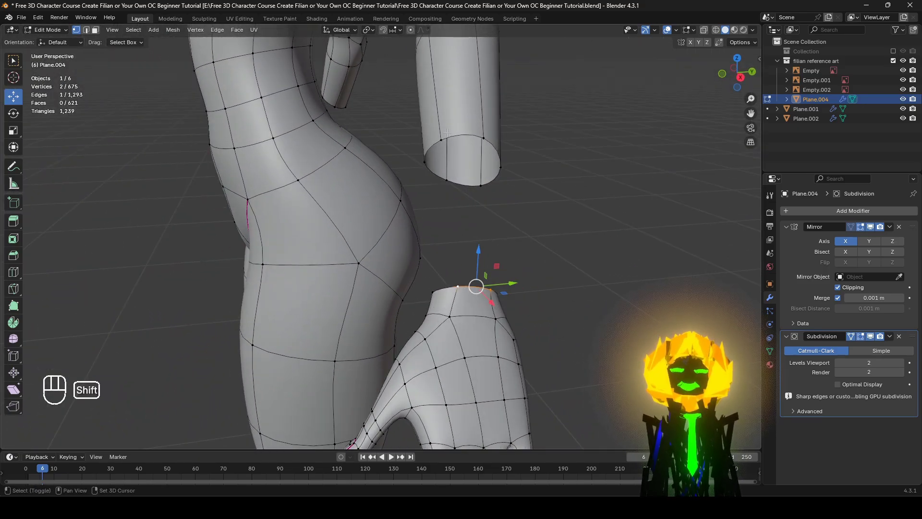
middle_drag(554, 222, 527, 235)
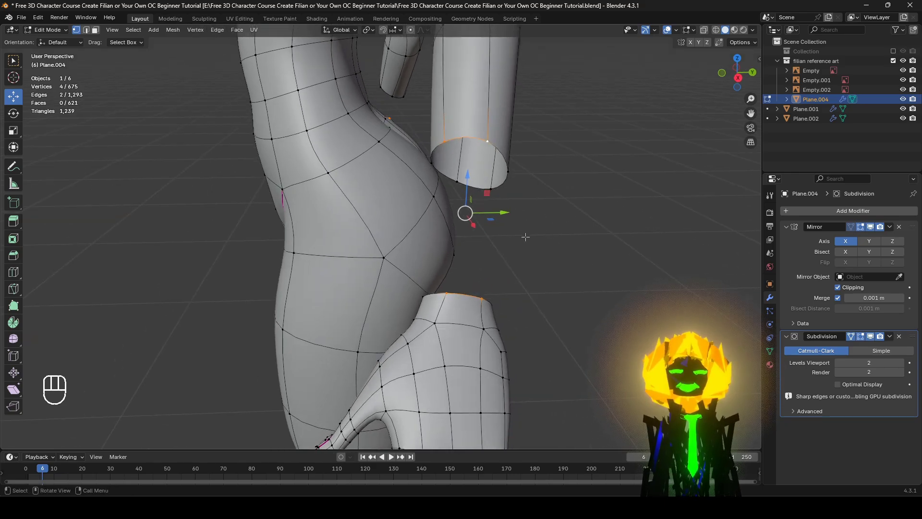
key(f)
click(440, 270)
middle_drag(439, 270, 601, 291)
key(f)
key(f)
key(f)
key(f)
key(f)
scroll(569, 314, up, 3)
click(587, 321)
Step: Edge-slide the forearm loop just above the wrist by a factor of 0.264 with the subdivision display temporarily off
scroll(566, 317, down, 3)
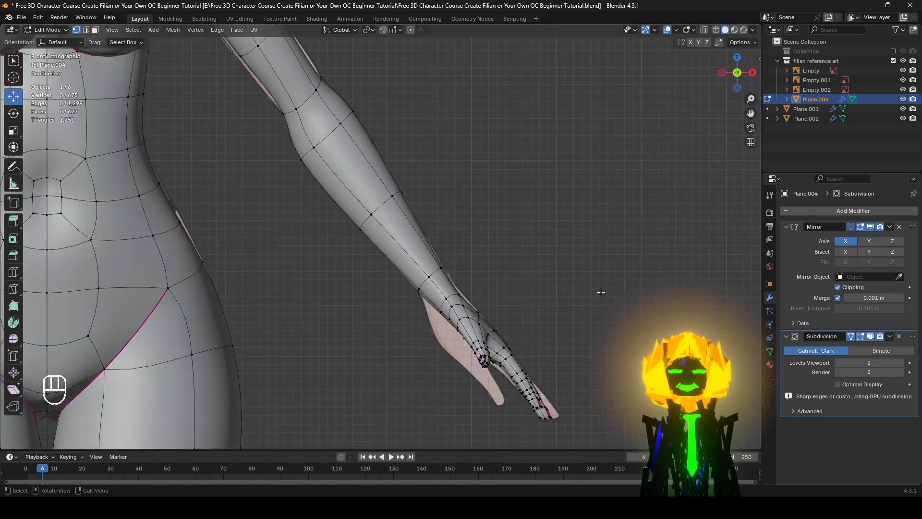
alt+click(433, 270)
scroll(447, 277, up, 1)
key(g)
right_click(510, 286)
shift+middle_drag(517, 318, 556, 306)
scroll(525, 288, up, 1)
key(g)
key(g)
right_click(617, 291)
click(875, 337)
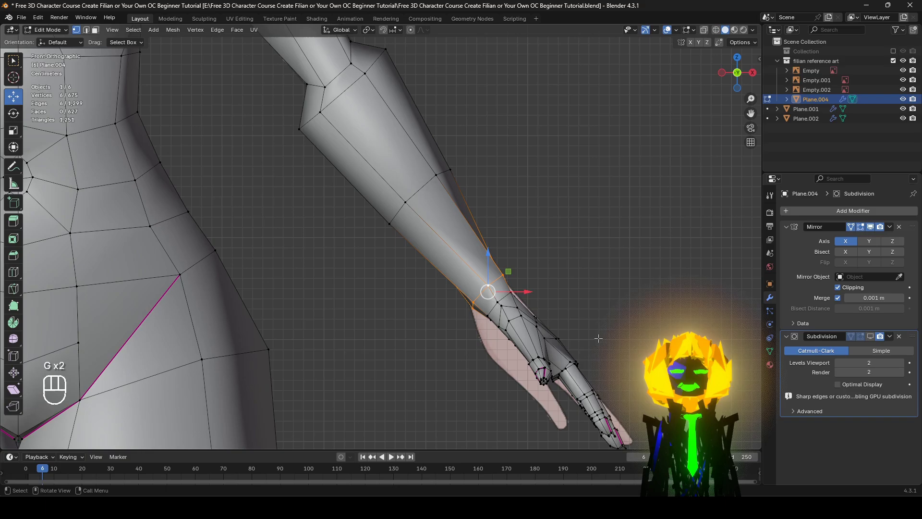
scroll(630, 334, down, 1)
click(622, 319)
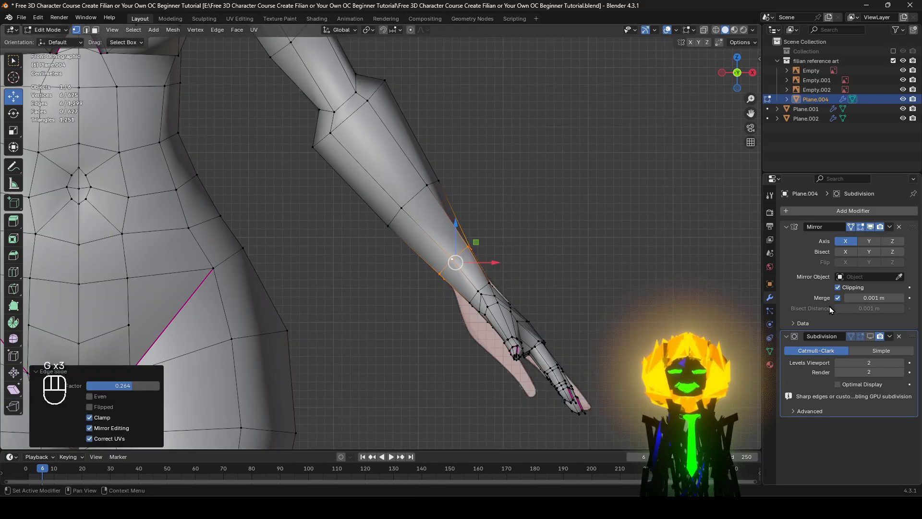
click(870, 336)
scroll(584, 334, up, 2)
key(g)
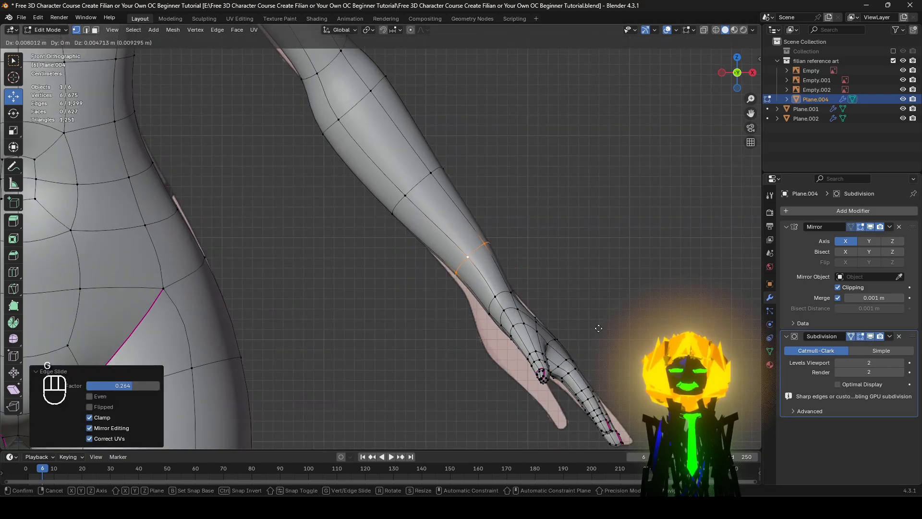
right_click(598, 330)
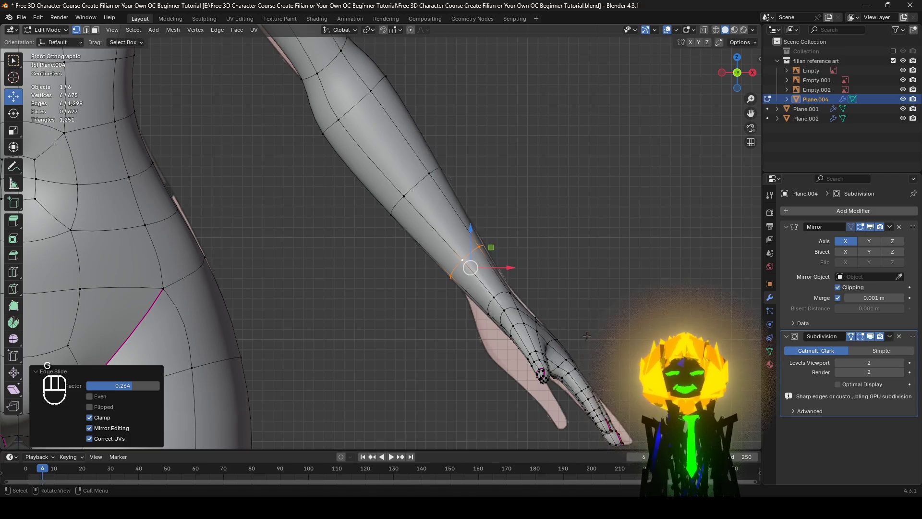
Step: Box-select the hand in see-through display, move it, undo that move and reposition the hand at the wrist
scroll(383, 260, down, 2)
key(alt+z)
drag(608, 407, 458, 272)
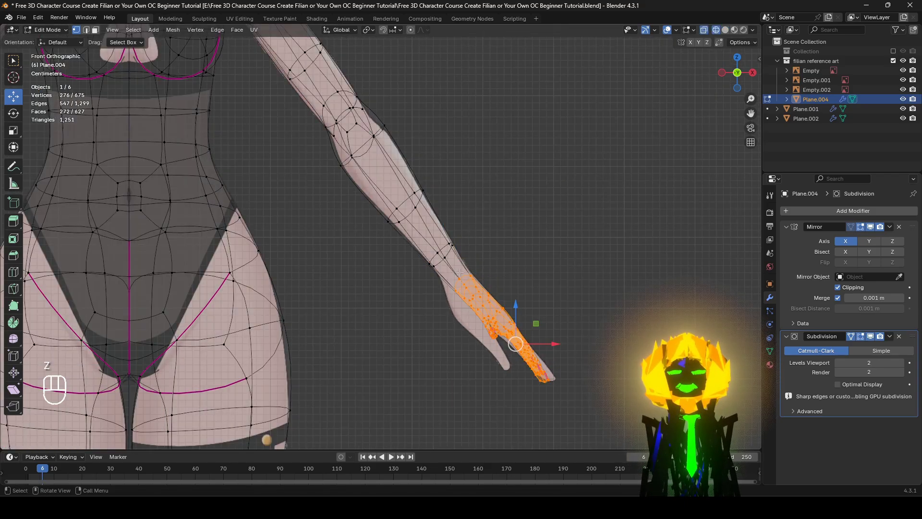
key(alt+z)
key(g)
click(636, 330)
middle_drag(636, 331, 623, 348)
key(ctrl+z)
key(g)
click(650, 323)
click(646, 320)
Step: Examine the forearm and wrist against the reference art in solid and see-through display
key(z)
scroll(429, 332, up, 3)
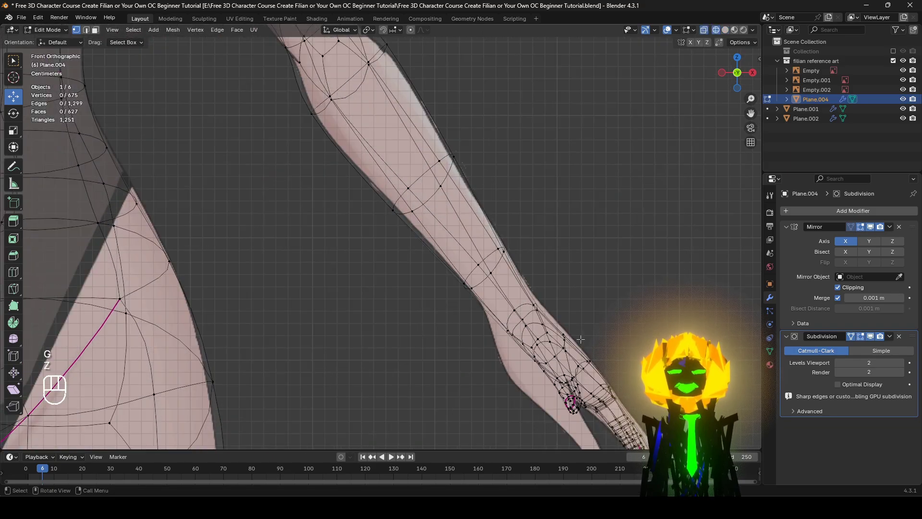
click(871, 336)
click(871, 336)
key(z)
shift+middle_drag(422, 183, 436, 275)
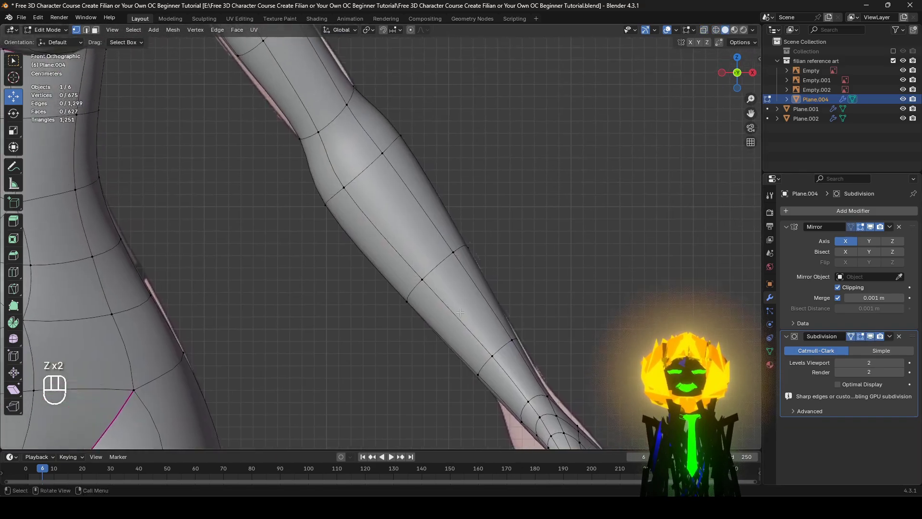
key(z)
click(491, 285)
mouse_move(491, 284)
middle_down()
mouse_move(436, 315)
mouse_move(403, 314)
middle_up()
key(z)
mouse_move(533, 312)
middle_down()
mouse_move(616, 290)
mouse_move(641, 301)
mouse_move(533, 253)
mouse_move(554, 329)
mouse_move(593, 347)
mouse_move(467, 269)
mouse_move(479, 280)
middle_up()
key(z)
Step: Box-select the hand in see-through display, rotate it about 2.2° in a side view and move it into line with the forearm
shift+middle_drag(488, 365, 499, 282)
drag(620, 411, 460, 249)
key(z)
middle_drag(648, 302, 611, 301)
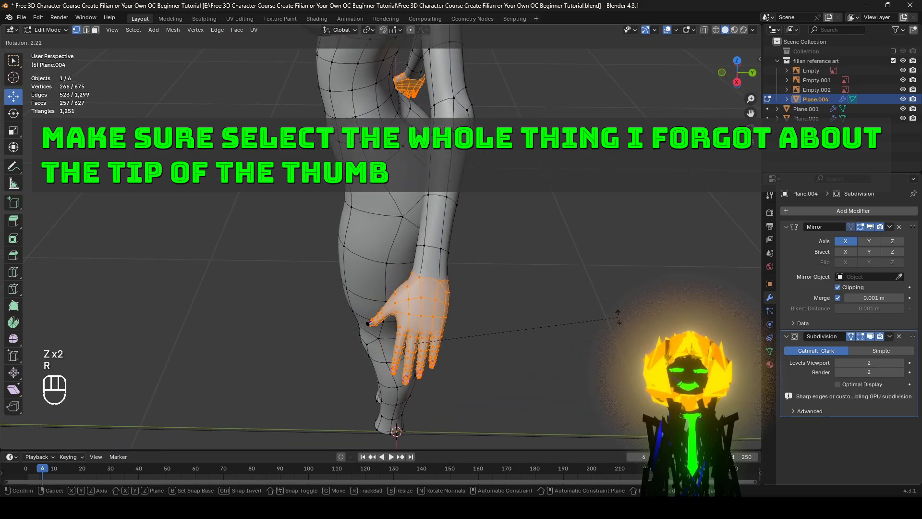
click(619, 317)
key(g)
click(612, 314)
Step: Select the edge loop just above the wrist and scale it to 0.844 in Y
middle_drag(487, 299, 587, 259)
alt+middle_click(523, 143)
scroll(438, 336, up, 3)
middle_drag(438, 335, 385, 300)
click(607, 277)
scroll(493, 339, up, 3)
shift+middle_drag(519, 305, 476, 287)
scroll(476, 287, up, 2)
middle_drag(609, 326, 571, 316)
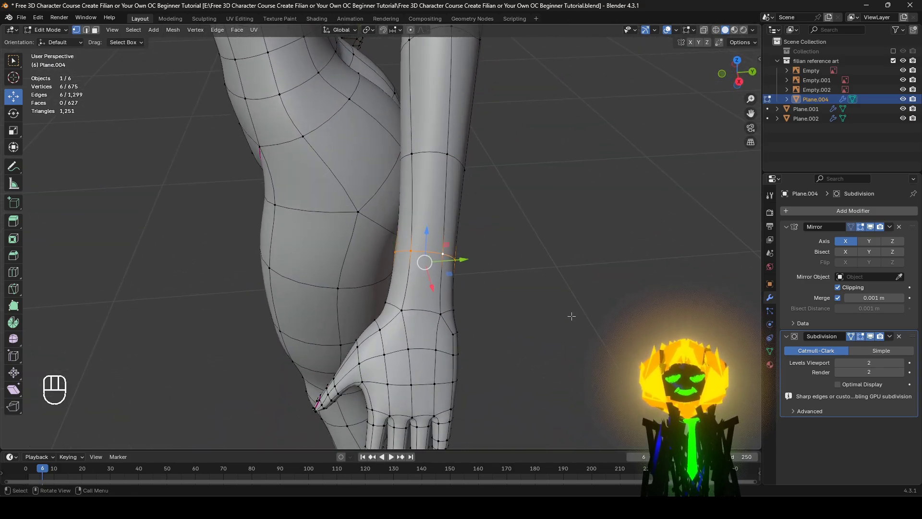
click(549, 306)
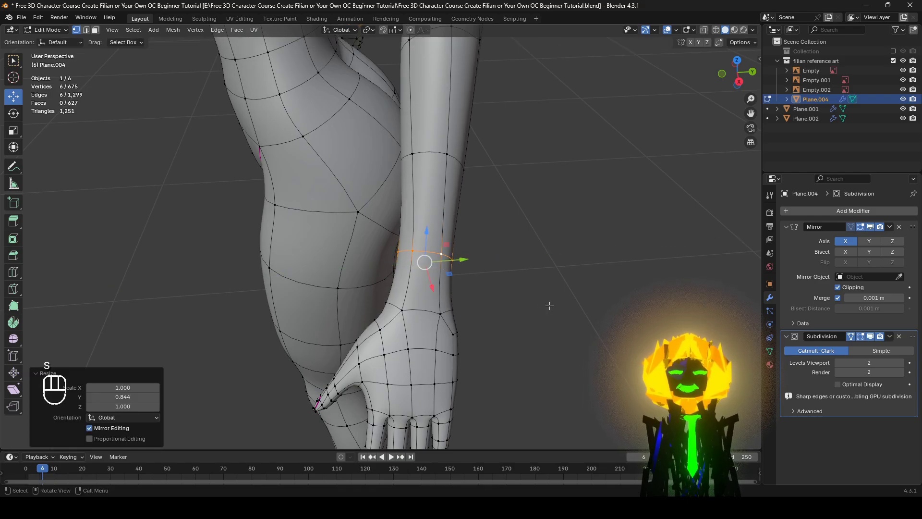
Step: Try dissolving the edge loop just above the wrist and undo the change
scroll(495, 309, down, 2)
middle_drag(492, 309, 446, 259)
click(618, 274)
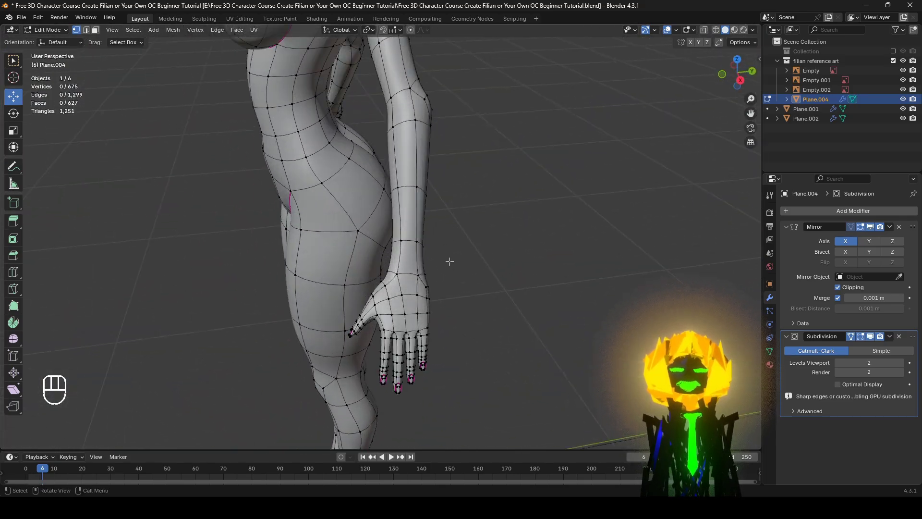
scroll(529, 171, down, 2)
mouse_move(529, 171)
middle_down()
mouse_move(492, 202)
mouse_move(527, 184)
middle_up()
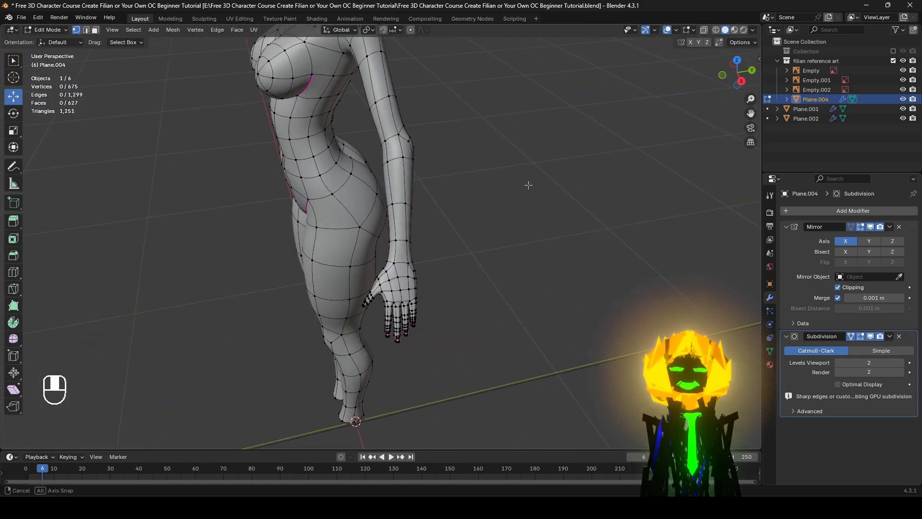
key(z)
middle_drag(402, 254, 429, 244)
key(z)
scroll(412, 233, up, 2)
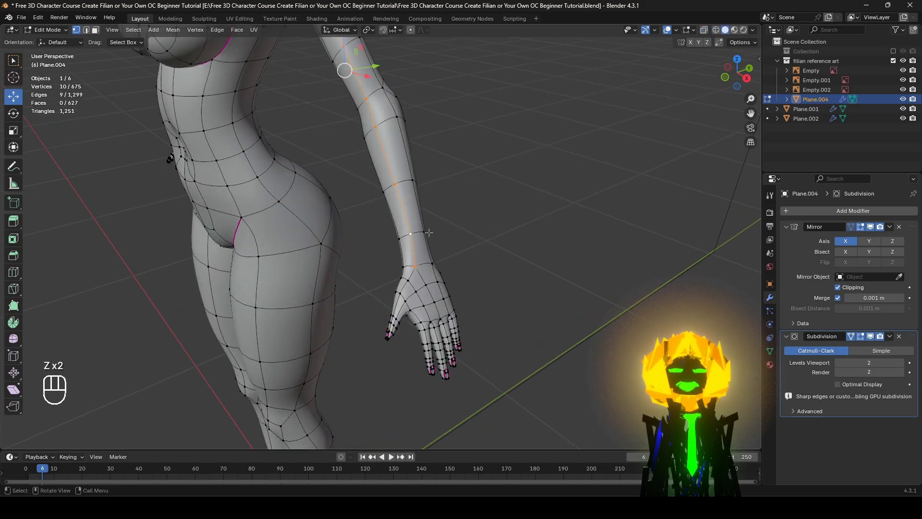
key(x)
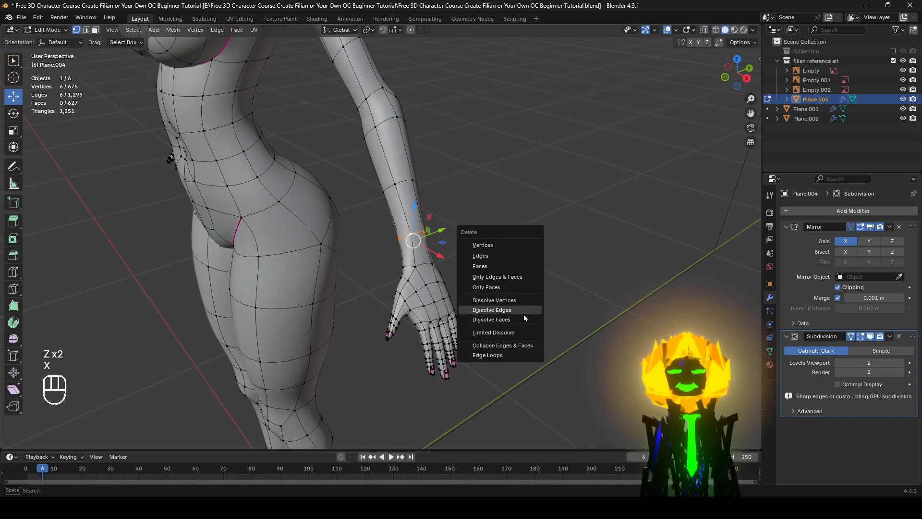
click(523, 310)
middle_drag(523, 310, 488, 304)
key(ctrl+z)
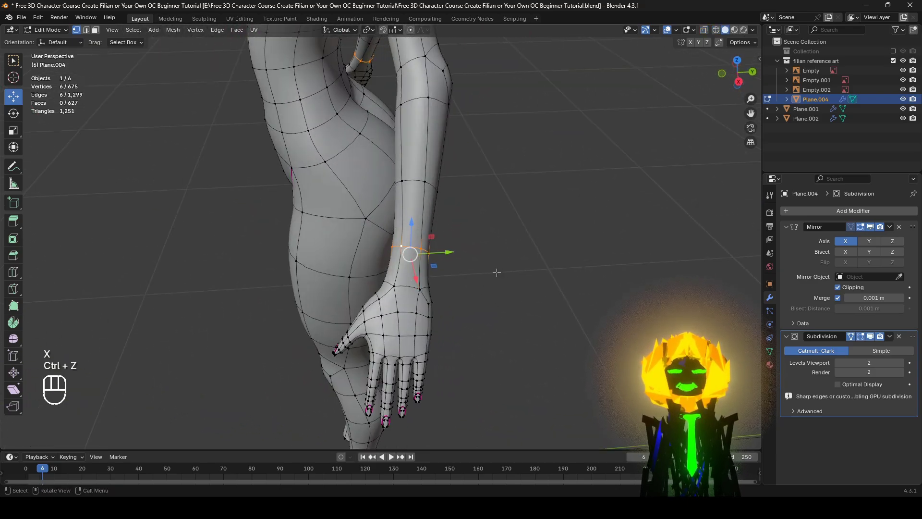
Step: Add a centred loop cut between the hand and the last forearm loop and scale it to 0.841
scroll(411, 297, up, 2)
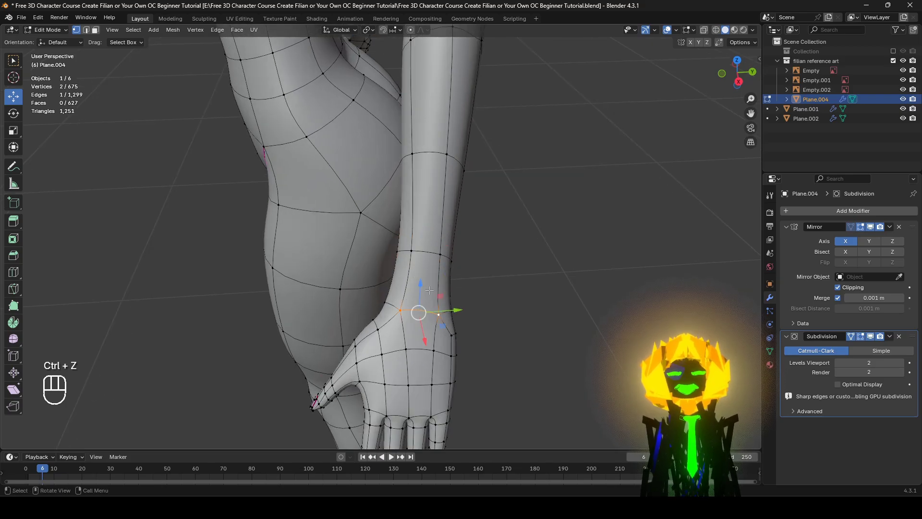
right_click(439, 306)
key(s)
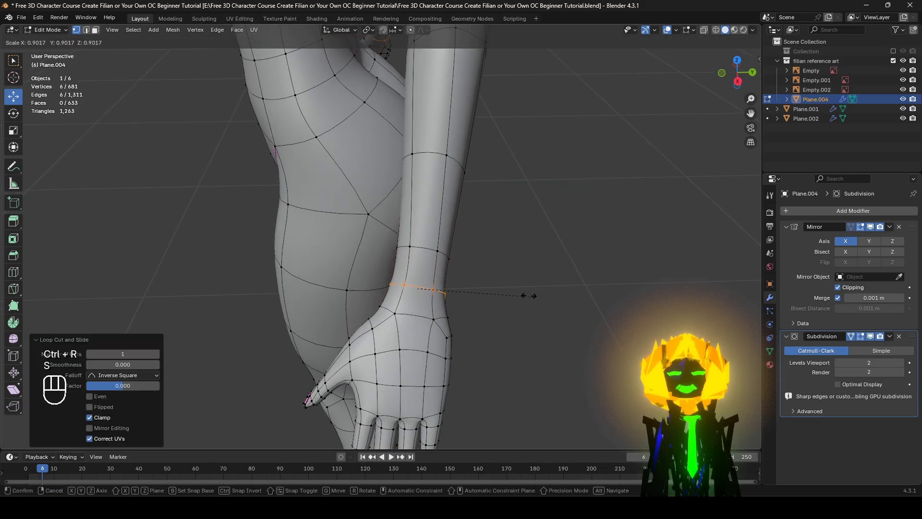
click(525, 295)
Step: Hide the subdivision display and slide the forearm loop above the new wrist loop farther up the arm
middle_drag(526, 295, 613, 259)
scroll(613, 259, up, 2)
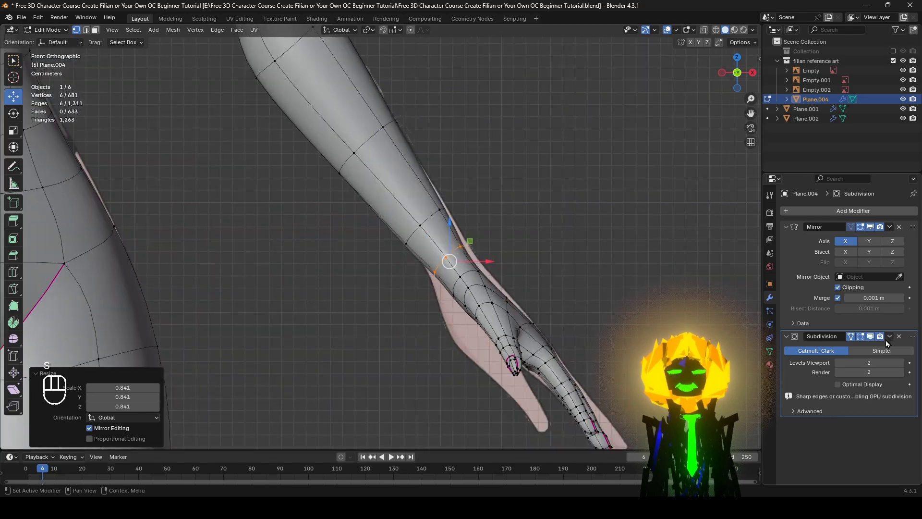
click(869, 336)
alt+click(445, 221)
click(514, 235)
Step: Select the new wrist loop, restore the subdivision display and move the loop 0.002356 m in X and 0.000393 m in Z
alt+click(455, 250)
click(870, 336)
key(z)
shift+middle_drag(576, 301, 593, 332)
key(z)
key(g)
click(634, 313)
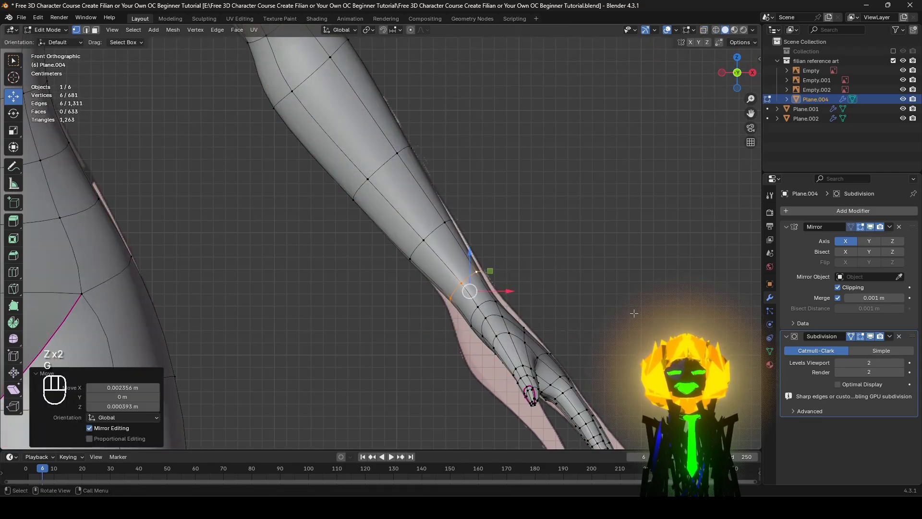
Step: Select the forearm edge loop just above the new wrist loop and move it toward the arm outline in the reference
click(635, 314)
alt+click(434, 235)
key(g)
click(504, 241)
click(635, 264)
Step: Examine the smoothed forearm, wrist and hand with overlays hidden, and restore the overlays in the front view
middle_drag(630, 269, 498, 277)
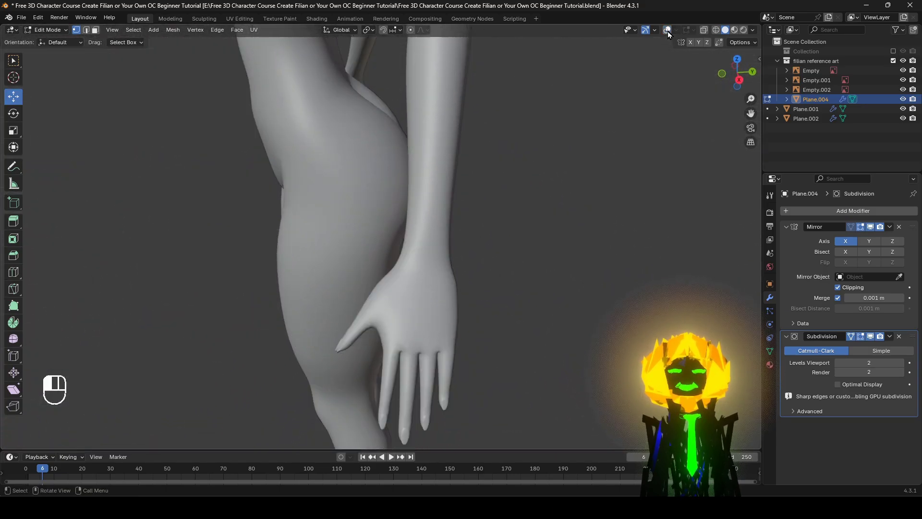
scroll(531, 226, down, 5)
middle_drag(531, 226, 524, 276)
shift+middle_drag(524, 276, 619, 228)
scroll(525, 226, up, 2)
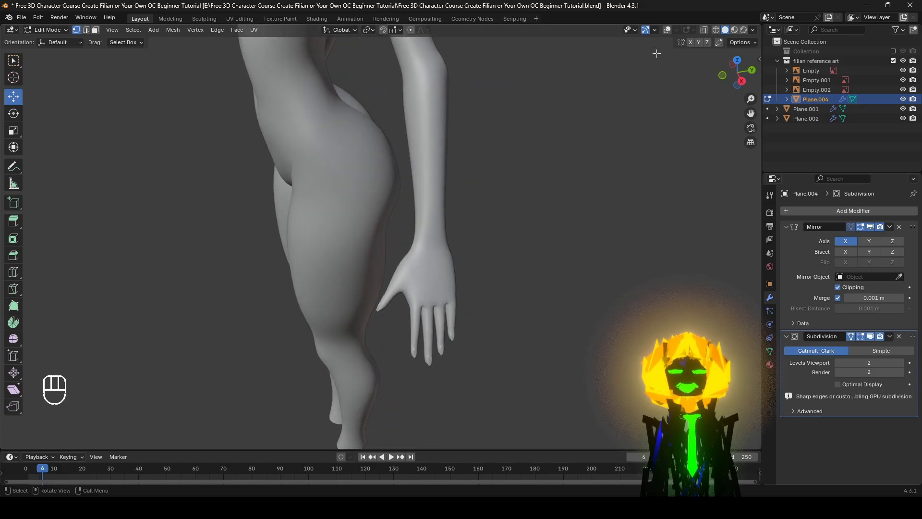
click(668, 32)
key(KP_1)
scroll(514, 261, up, 6)
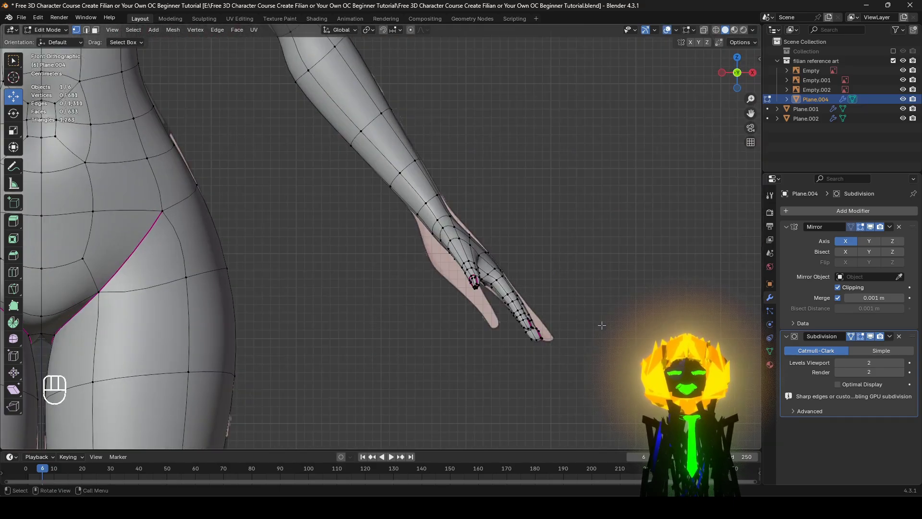
Step: Select a vertex at the tip of the thumb and inspect the geometry around it
key(a)
scroll(605, 351, down, 6)
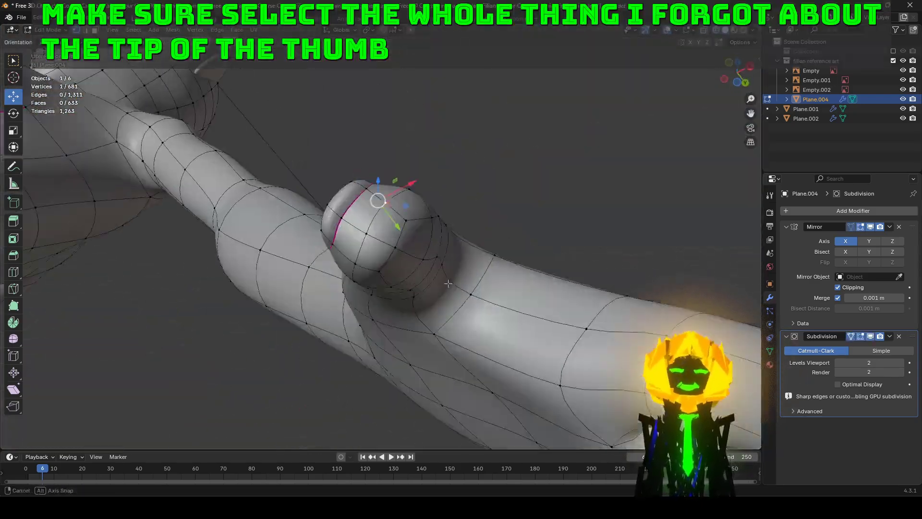
middle_drag(448, 283, 432, 288)
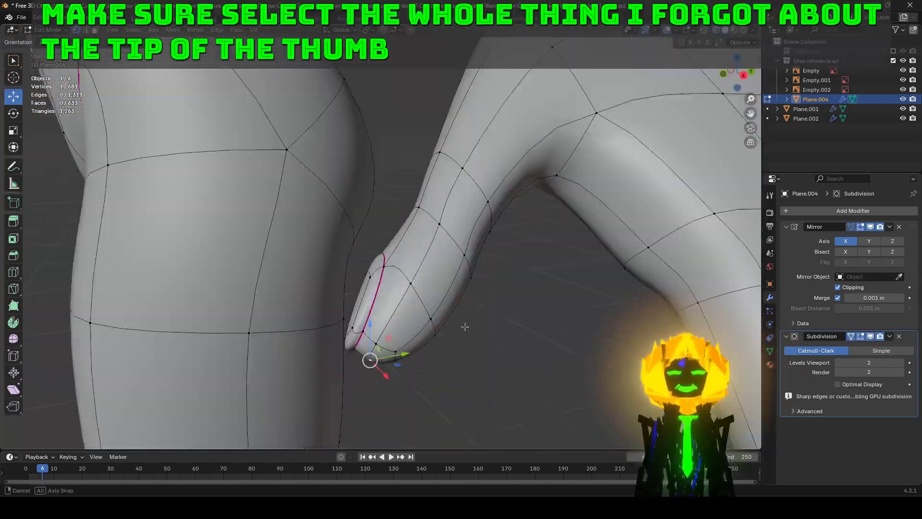